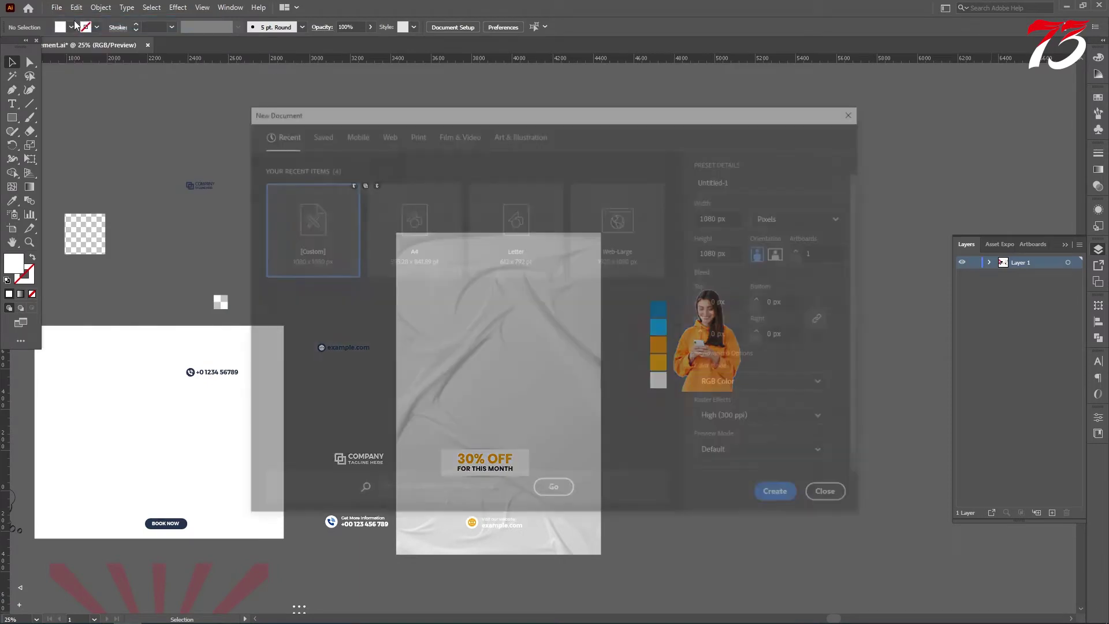
Create a new 1080 x 1080 px document in RGB Color with High (300 ppi) raster effects
left_click(704, 249)
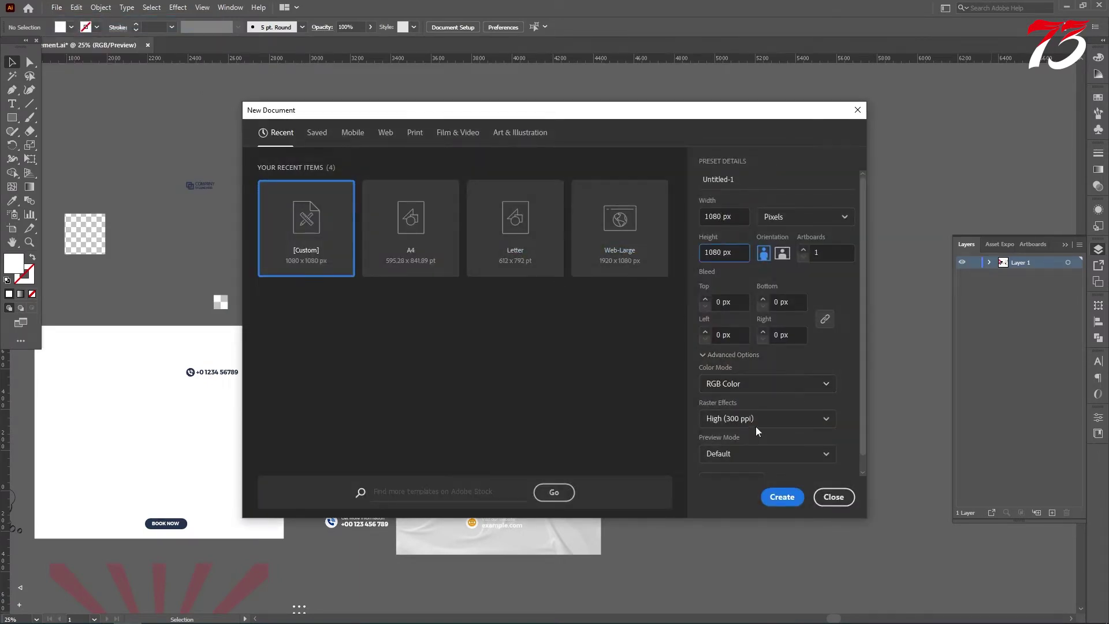
left_click(780, 500)
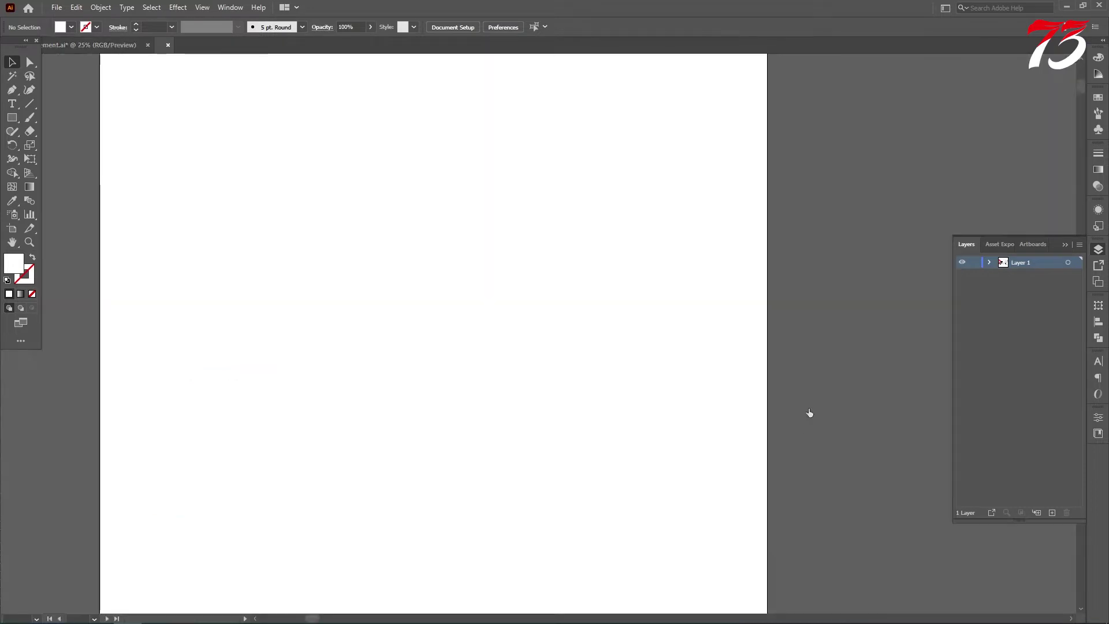
Create a 50 x 50 px square with the Rectangle tool in the upper part of the artboard
left_click(421, 143)
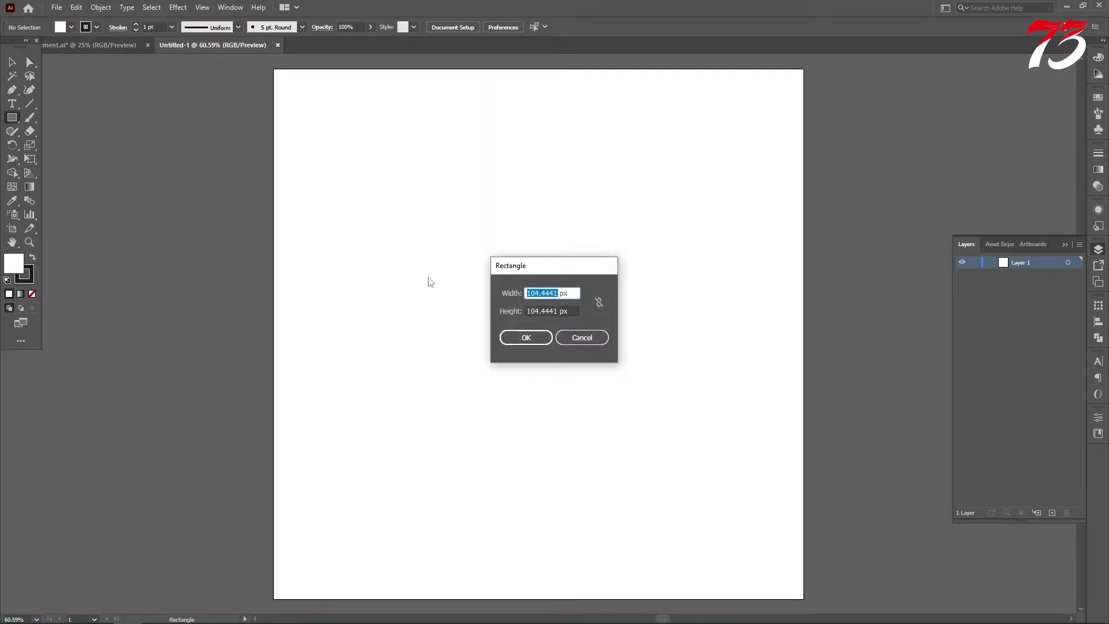
type("50")
key("Tab")
key("Return")
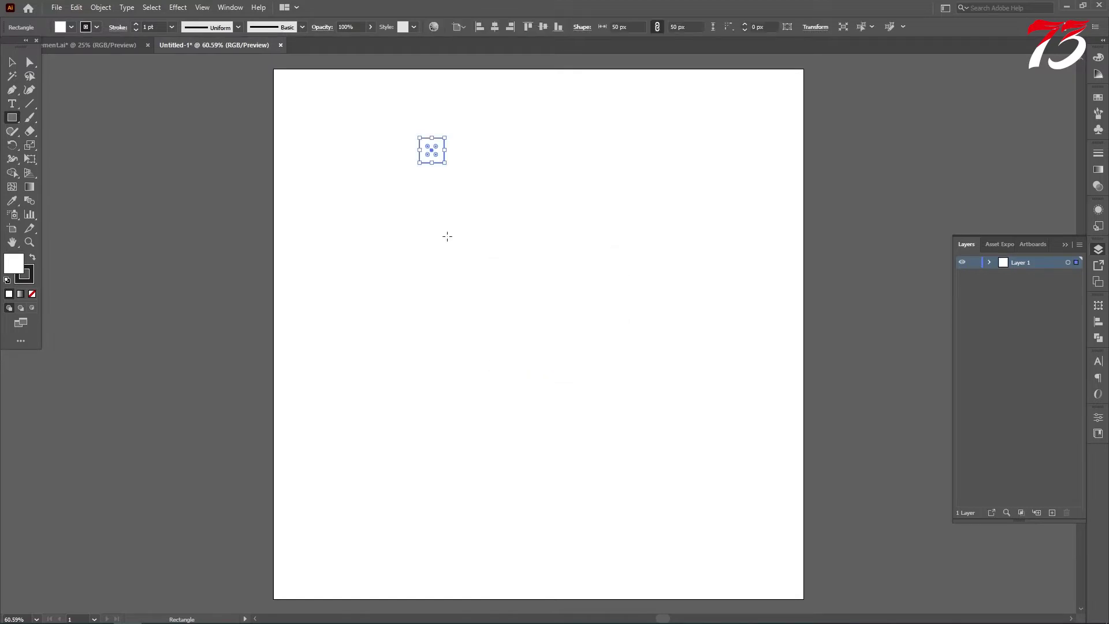
Fill the small square with red and remove its stroke
left_click(71, 27)
left_click(40, 46)
left_click(96, 27)
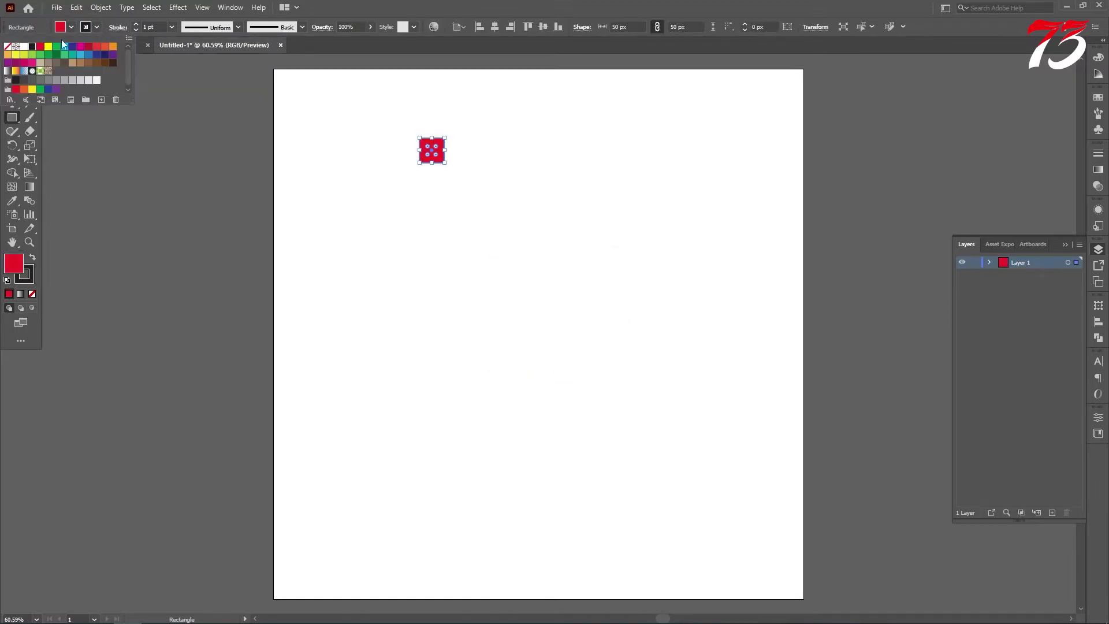
left_click(7, 46)
Align the red square to the artboard's top-left corner
left_click(534, 27)
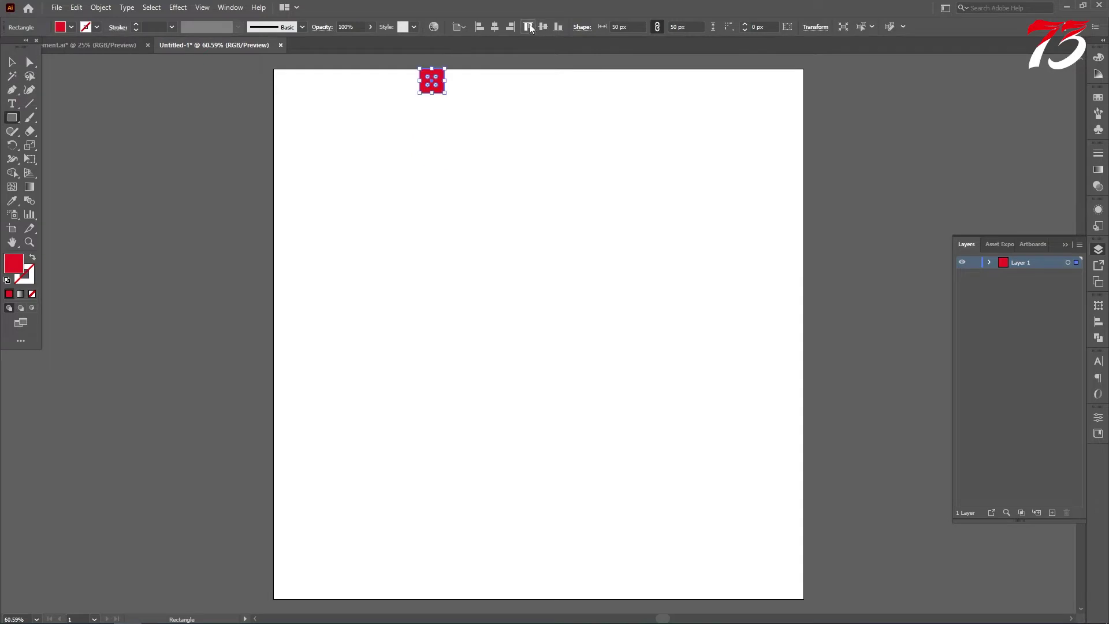
left_click(479, 27)
left_click(151, 149)
left_click(573, 338)
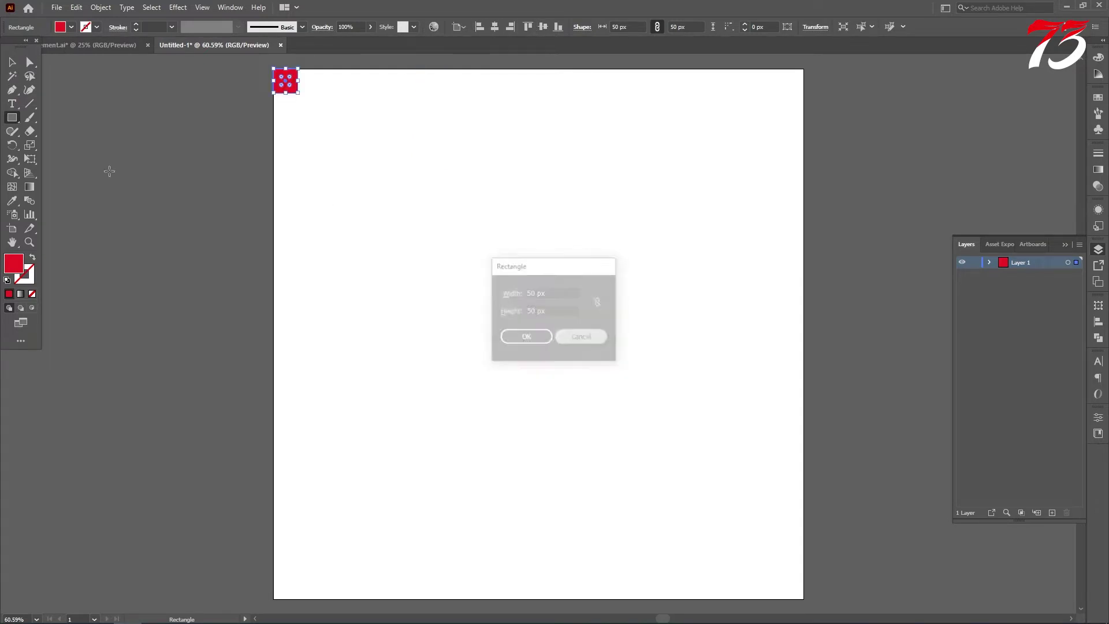
Duplicate the red square and align the copy to the artboard's bottom-right corner
left_click(13, 62)
left_click(195, 127)
scroll(195, 127, "down", 1)
left_click_drag(276, 91, 489, 268)
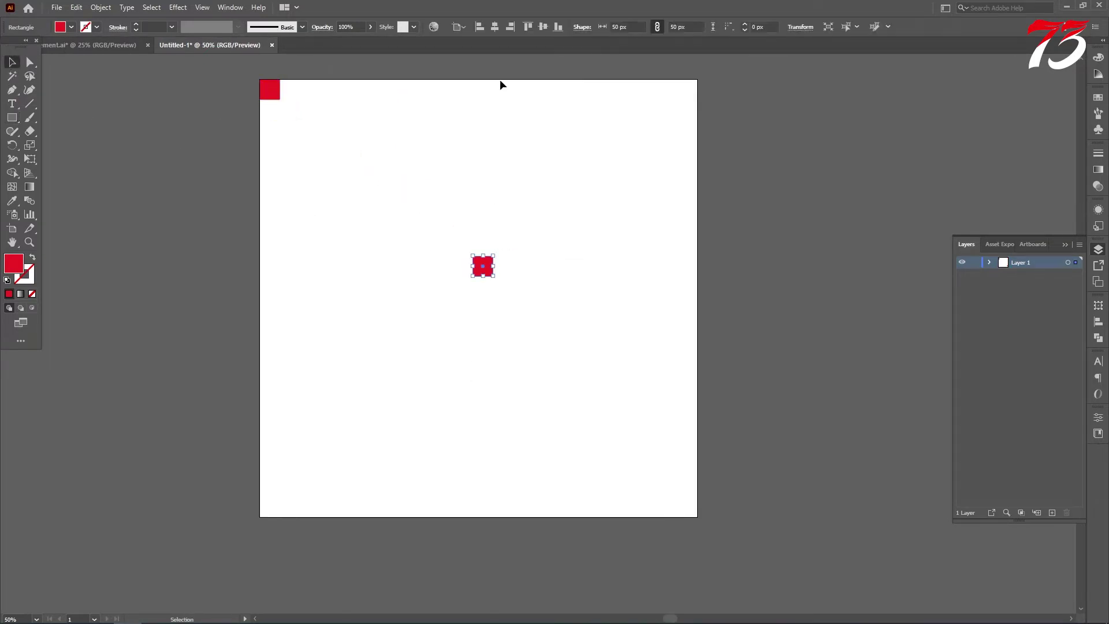
left_click(558, 27)
left_click(510, 27)
left_click(778, 169)
scroll(298, 94, "up", 1)
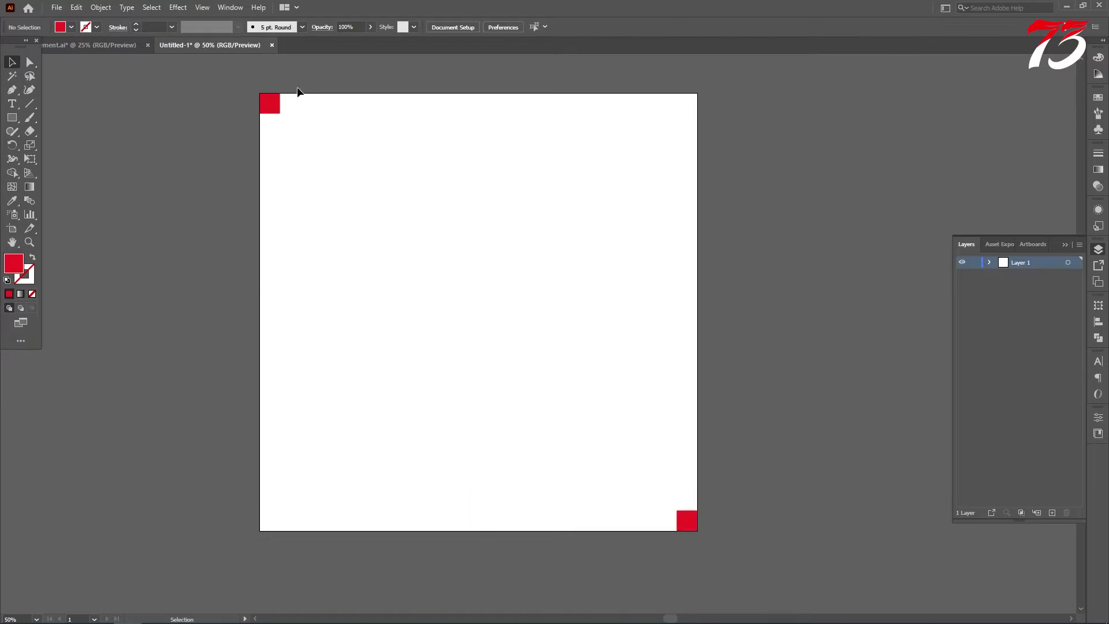
Show the rulers and place a vertical and a horizontal guide along the inner edges of the top-left square
scroll(298, 94, "up", 4)
scroll(217, 147, "up", 2)
key("ctrl+r")
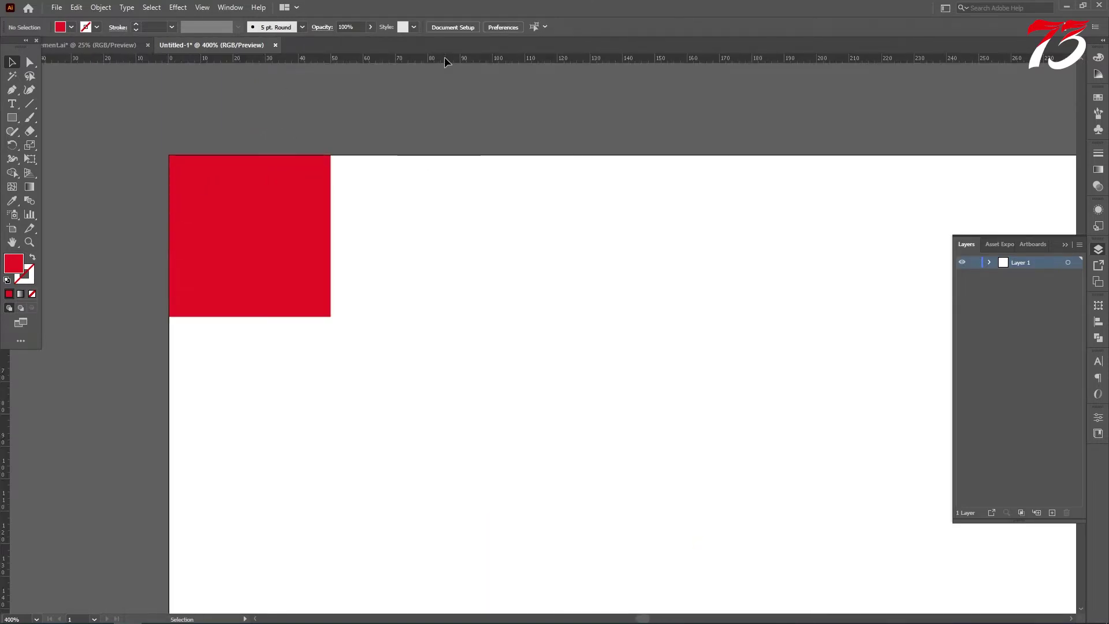
left_click_drag(444, 58, 330, 227)
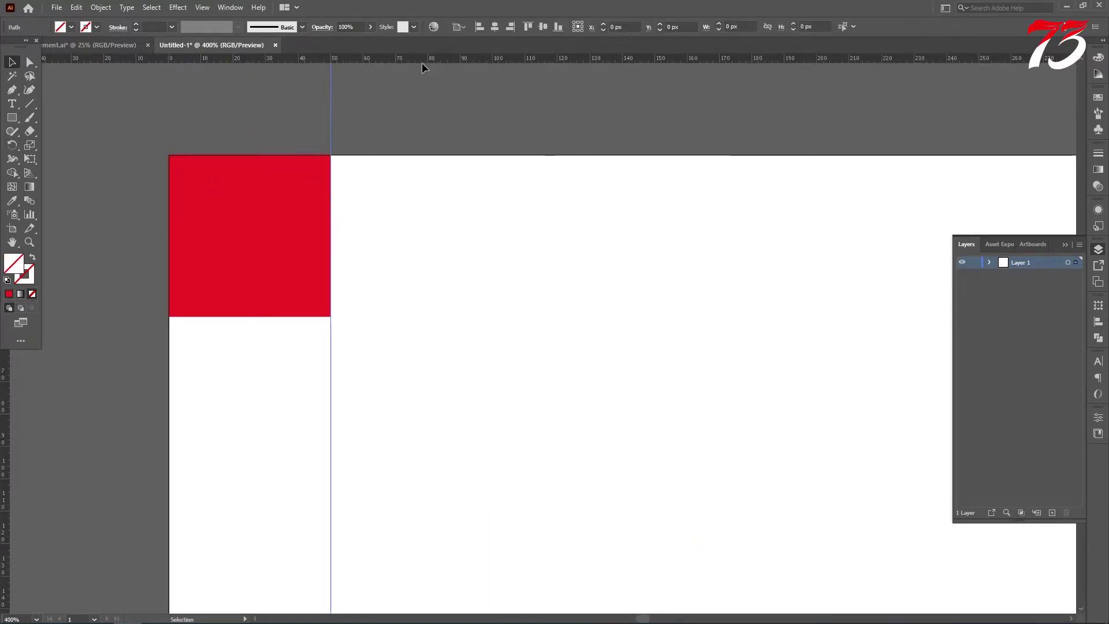
left_click_drag(422, 61, 406, 316)
Place a vertical and a horizontal guide along the inner edges of the bottom-right square
scroll(406, 320, "down", 11)
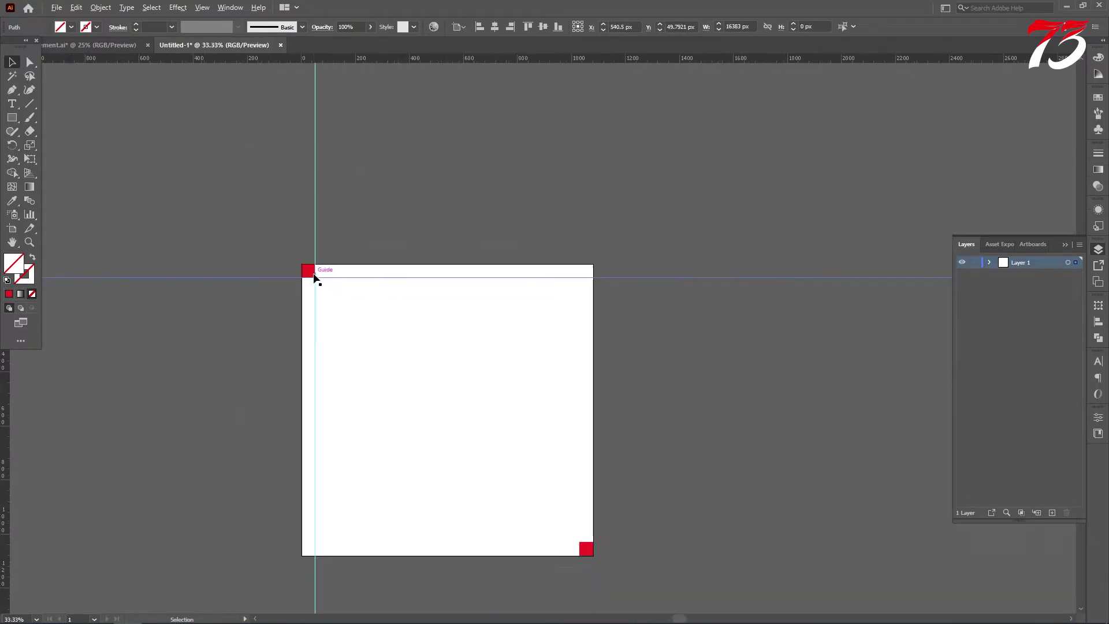
scroll(508, 262, "up", 12)
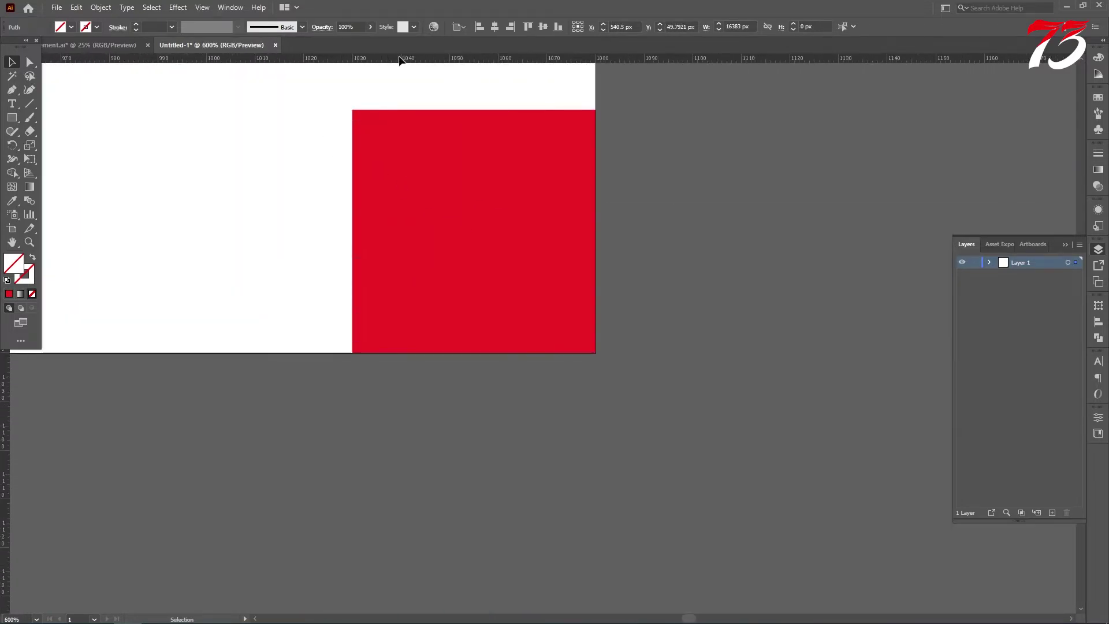
left_click_drag(403, 60, 352, 173)
scroll(661, 225, "down", 9)
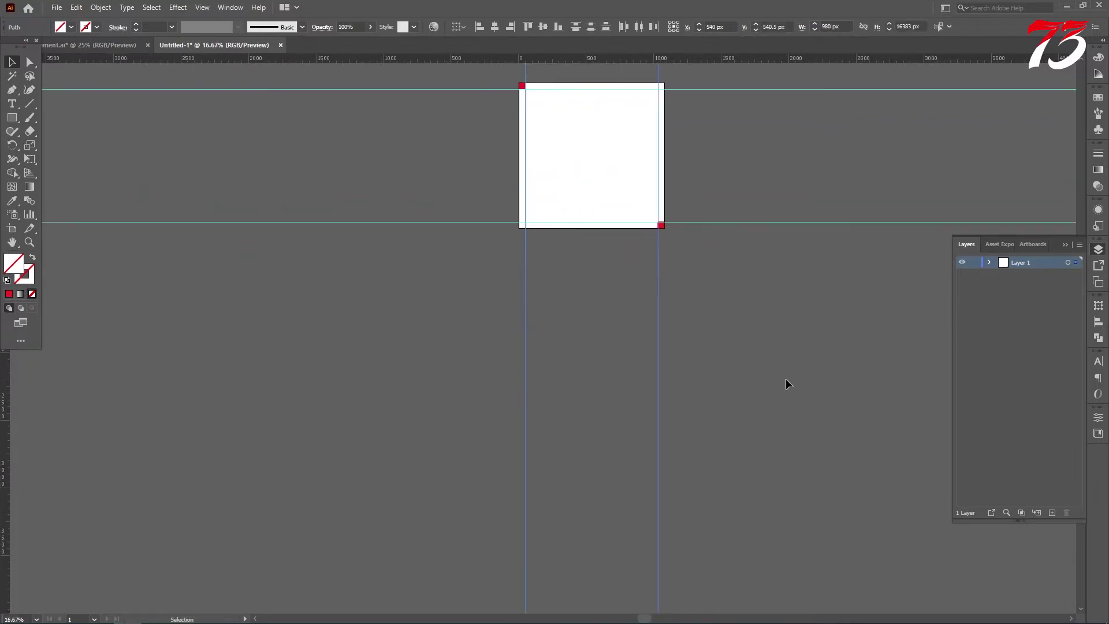
scroll(785, 379, "up", 4)
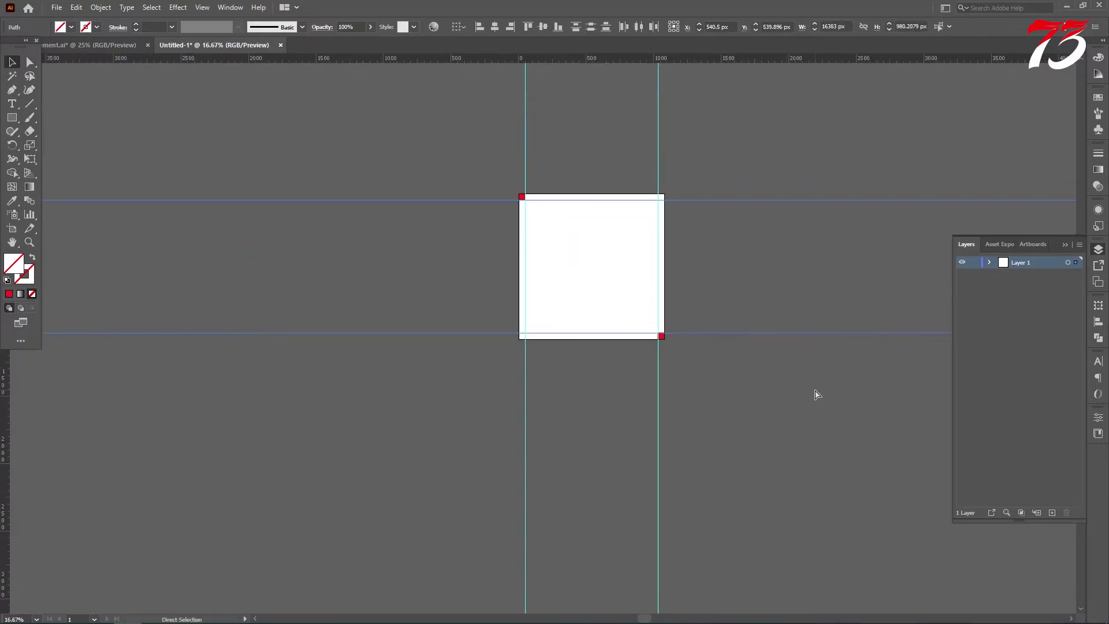
Delete both red corner squares and lock Layer 1 with the margin guides
key("ctrl+a")
key("Delete")
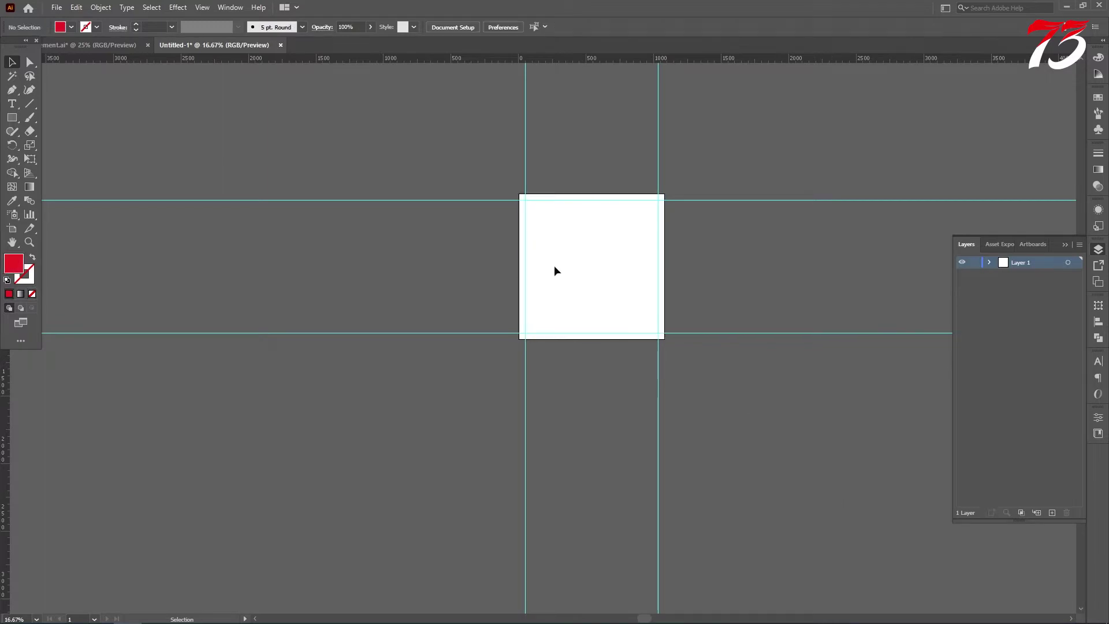
scroll(589, 269, "up", 2)
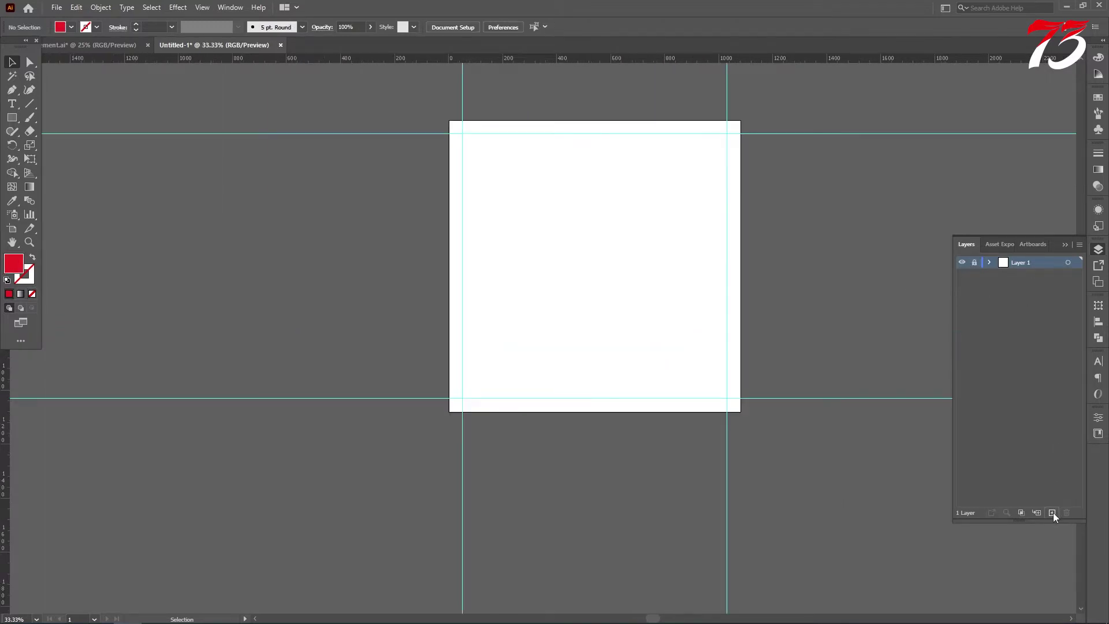
Copy the woman's photo, colour swatches, fabric texture, logo and contact items from the asset document onto a new layer beside the new artboard
left_click(110, 44)
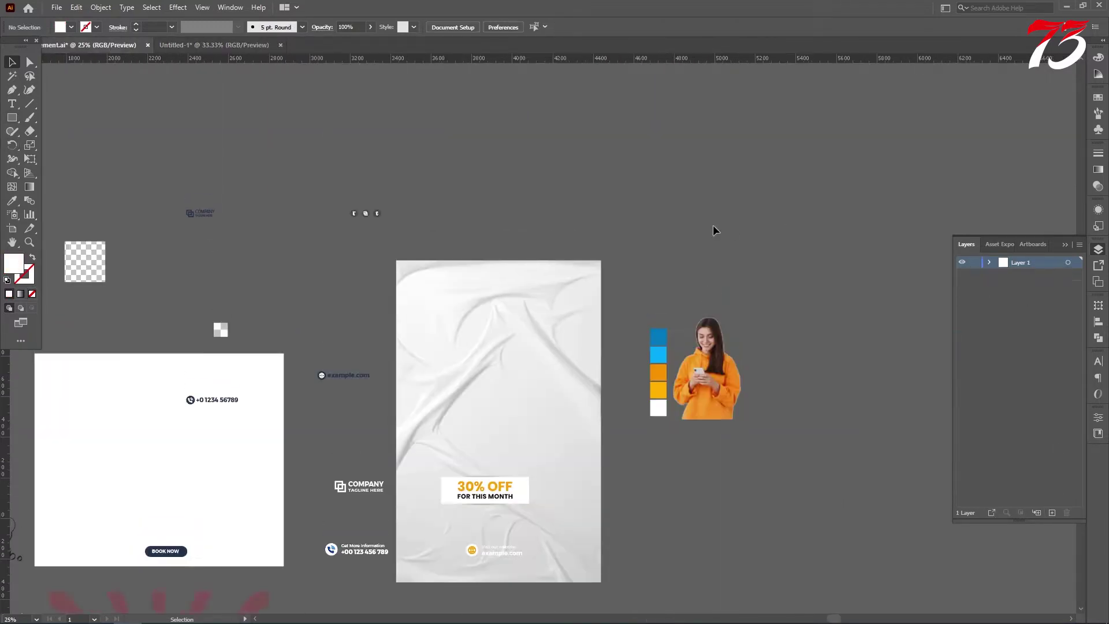
left_click_drag(745, 405, 569, 344)
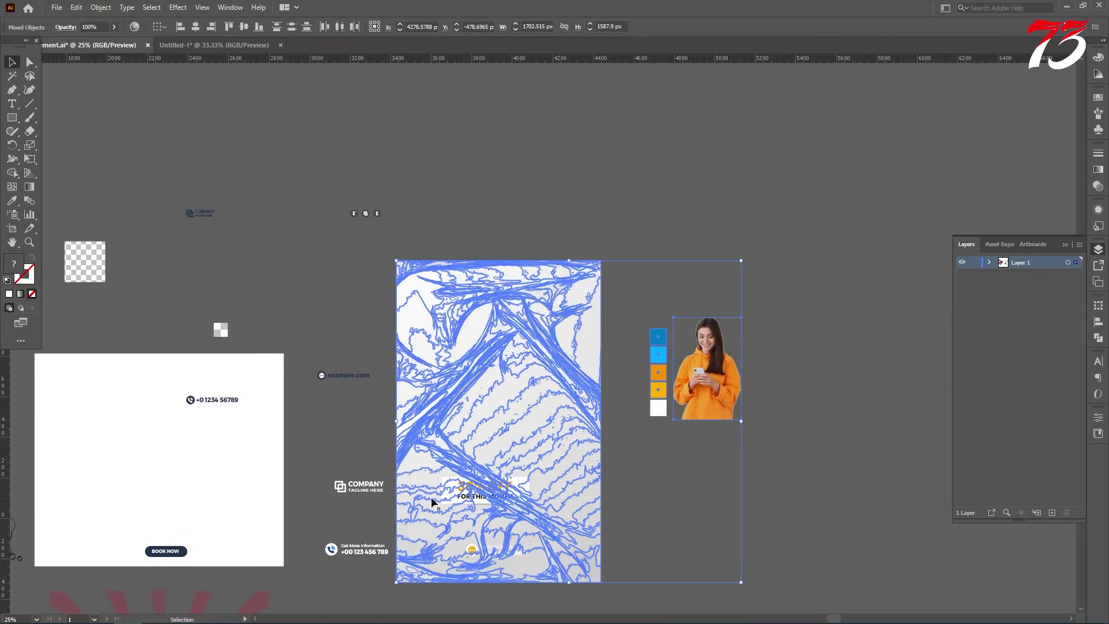
scroll(324, 424, "down", 2)
left_click_drag(368, 539, 369, 539)
left_click(488, 509, "shift")
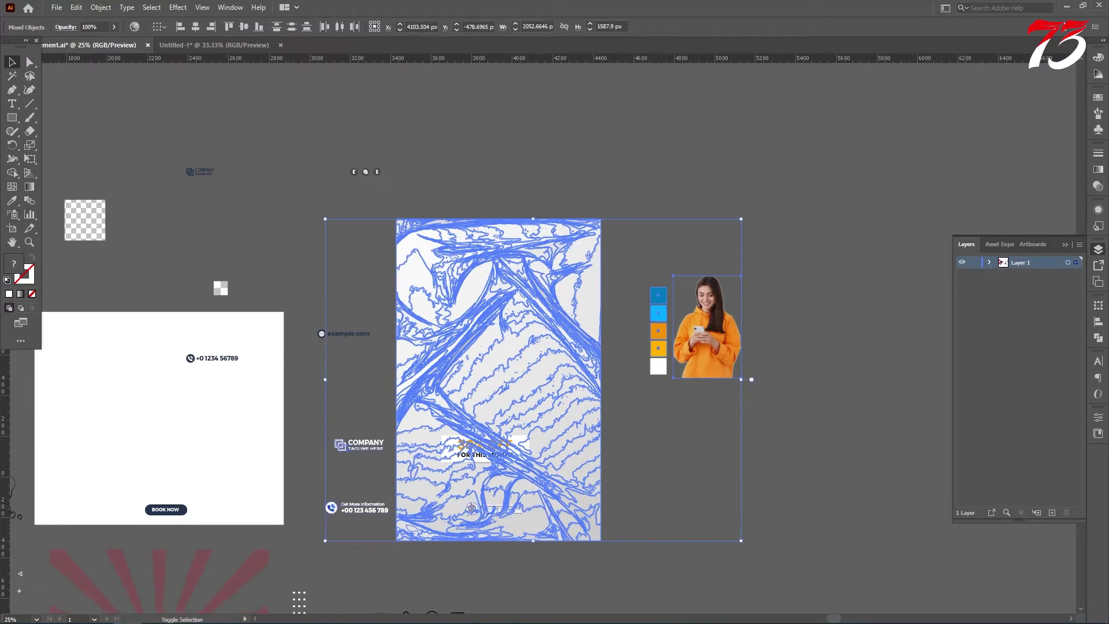
left_click_drag(500, 455, 252, 262)
scroll(501, 269, "down", 3)
scroll(502, 269, "up", 2)
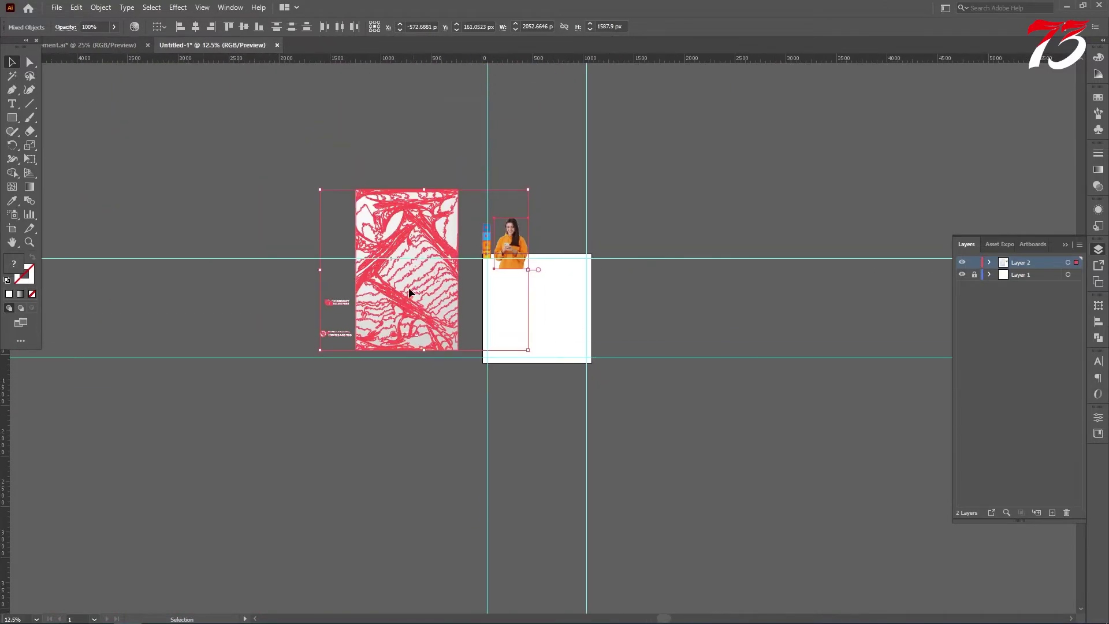
left_click_drag(408, 287, 318, 367)
left_click(339, 250)
Copy the three small social icons from the asset document and place them above the fabric texture in the new document
left_click(102, 45)
scroll(341, 196, "up", 1)
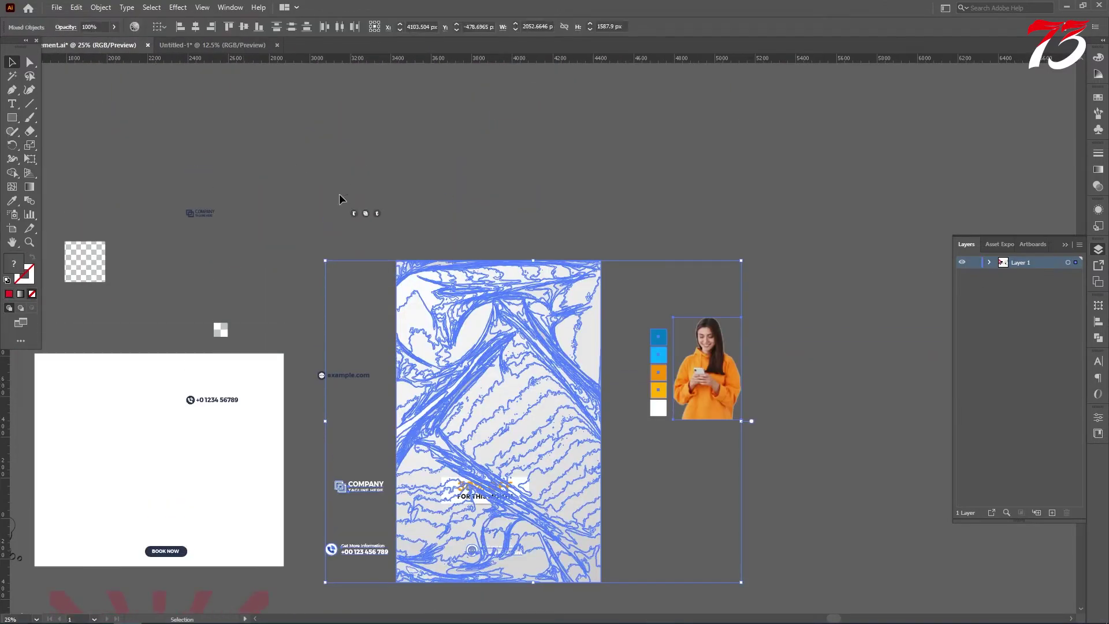
left_click_drag(340, 196, 280, 67)
key("ctrl+plus")
key("ctrl+plus")
key("ctrl+plus")
left_click_drag(284, 259, 317, 244)
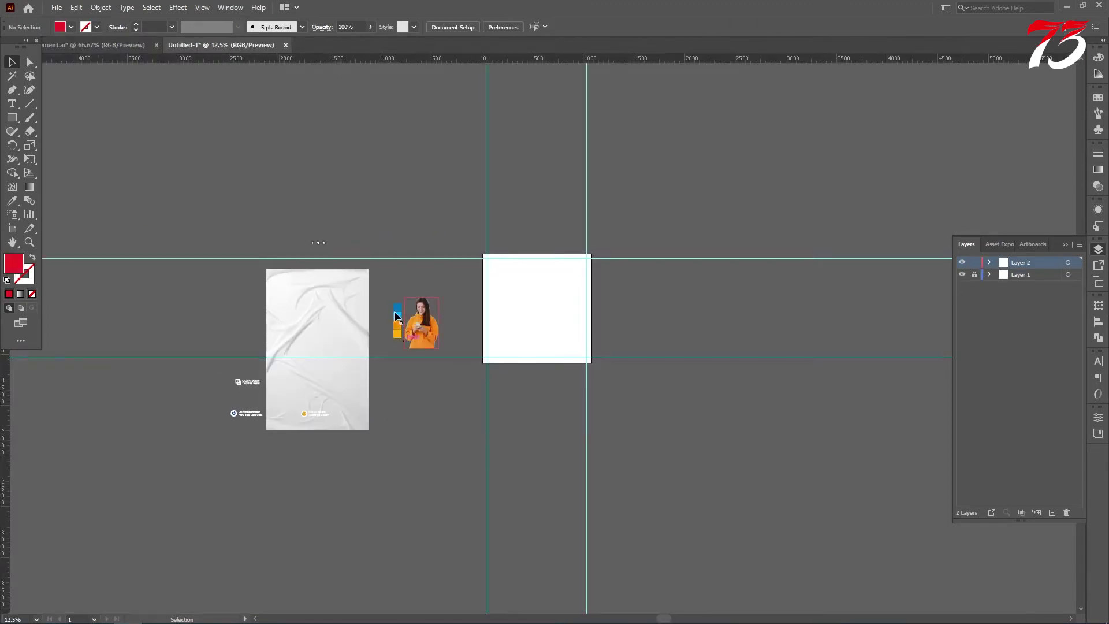
Move the woman's photo to the right of the artboard and the four colour swatches just to its left
left_click_drag(436, 323, 248, 264)
left_click(621, 323)
scroll(605, 293, "up", 3)
left_click(633, 246)
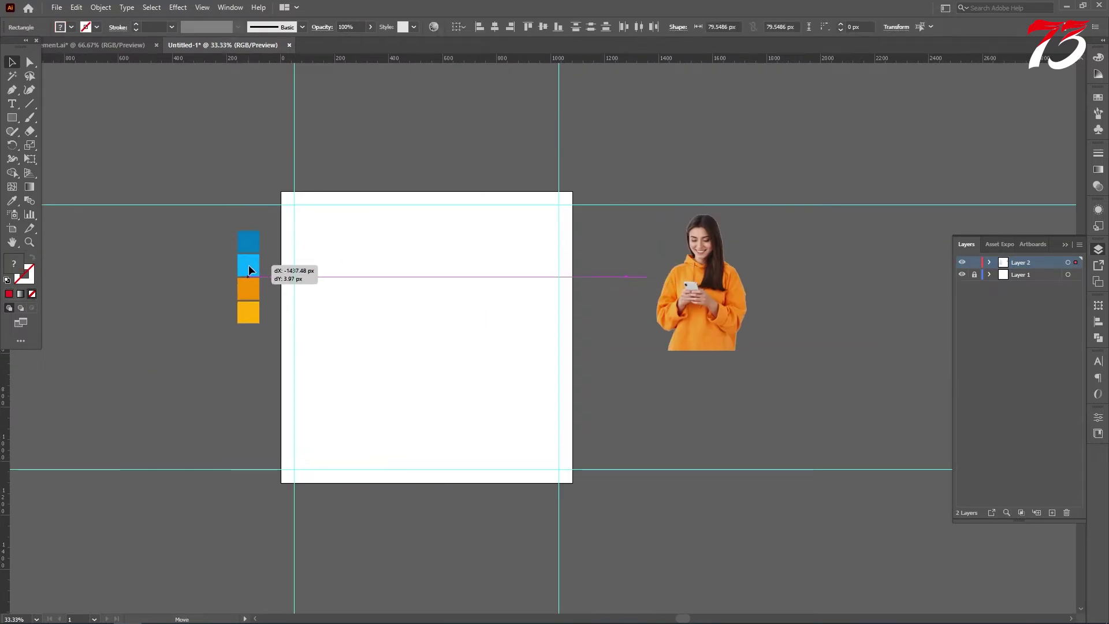
scroll(192, 293, "up", 3)
scroll(355, 299, "down", 2)
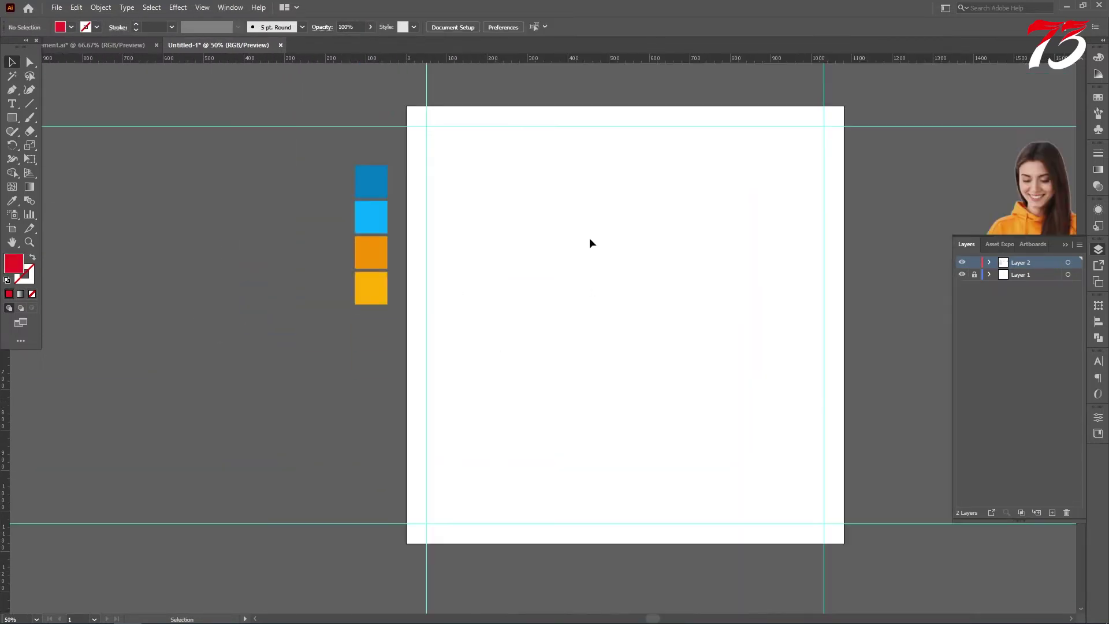
Draw a circle about 469 px wide in the artboard's upper half and fill it with the darker orange swatch's colour
left_click_drag(16, 117, 55, 143)
left_click_drag(630, 250, 742, 345)
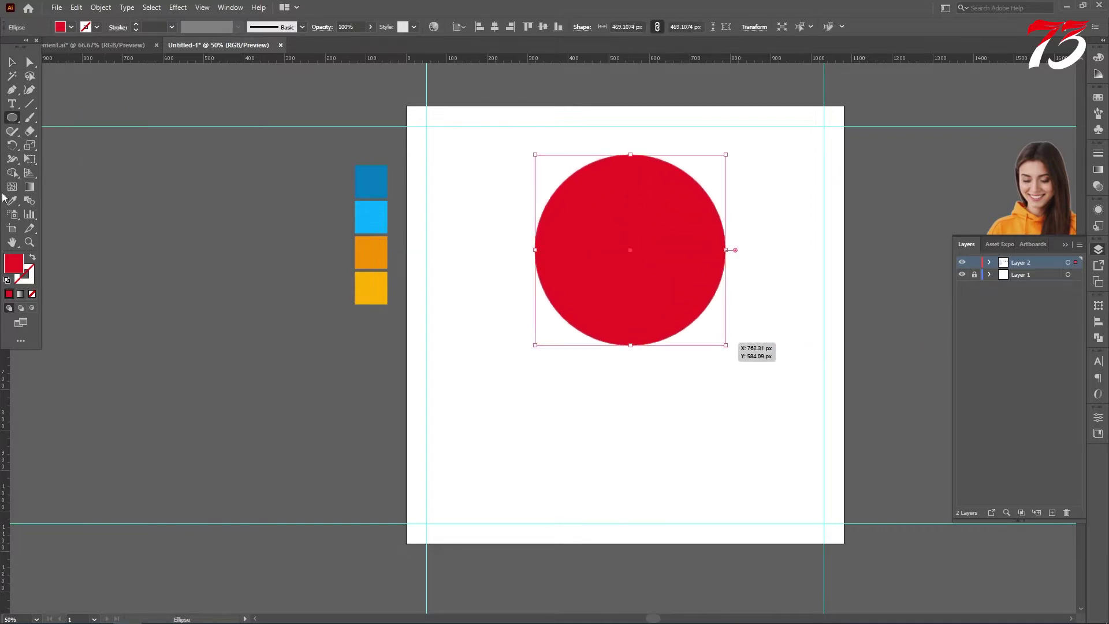
key("i")
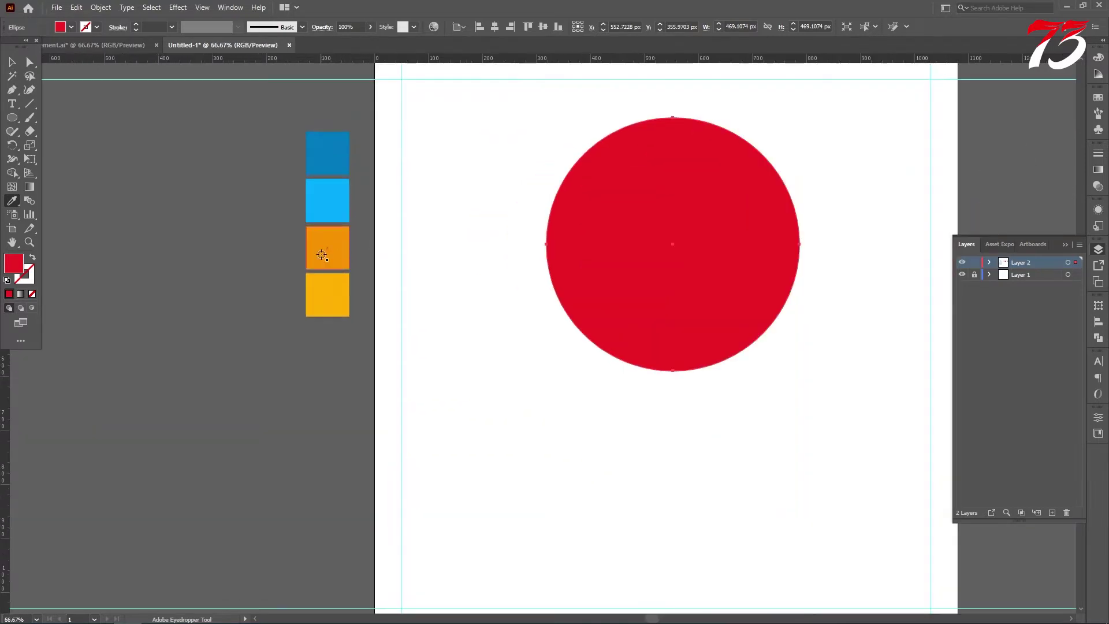
left_click(365, 254)
left_click(12, 62)
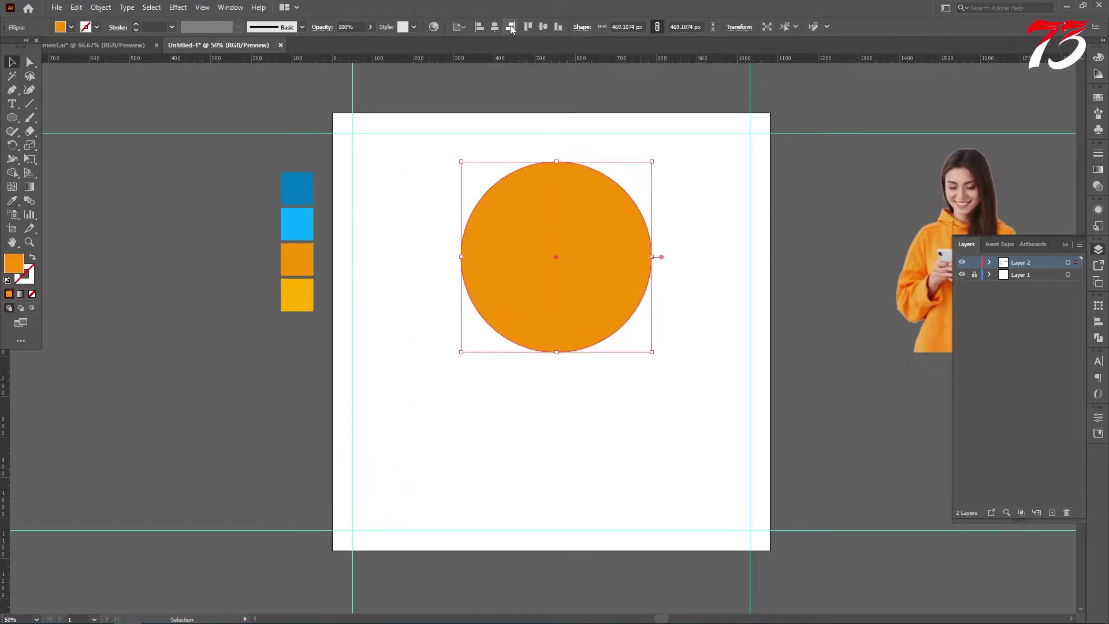
Centre the orange circle horizontally on the artboard
left_click_drag(589, 179, 583, 179)
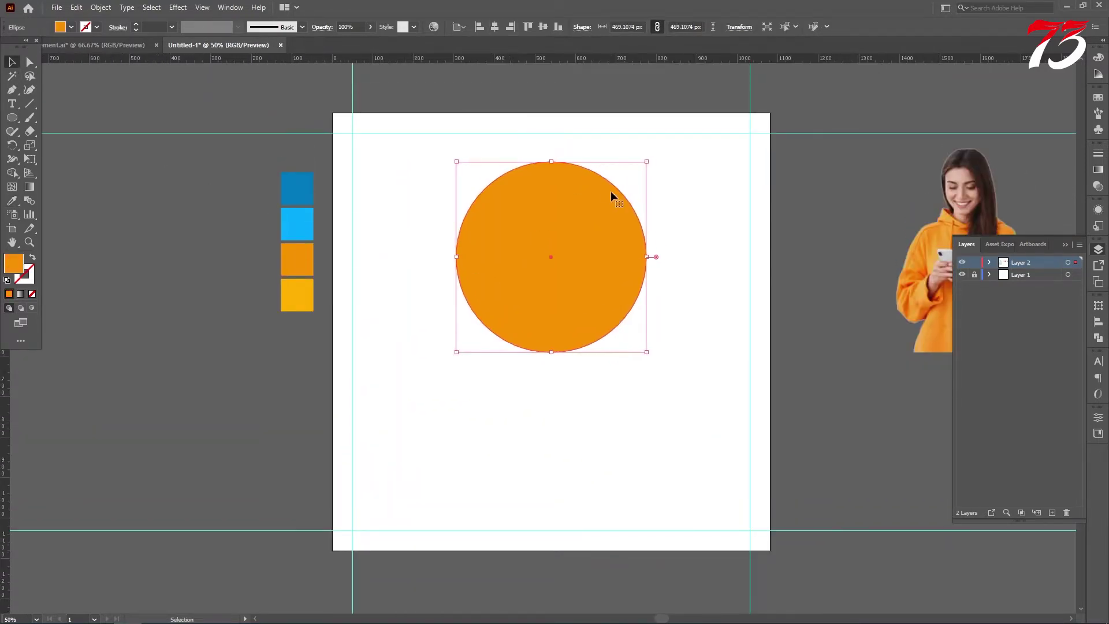
scroll(609, 190, "up", 1)
scroll(662, 155, "down", 2)
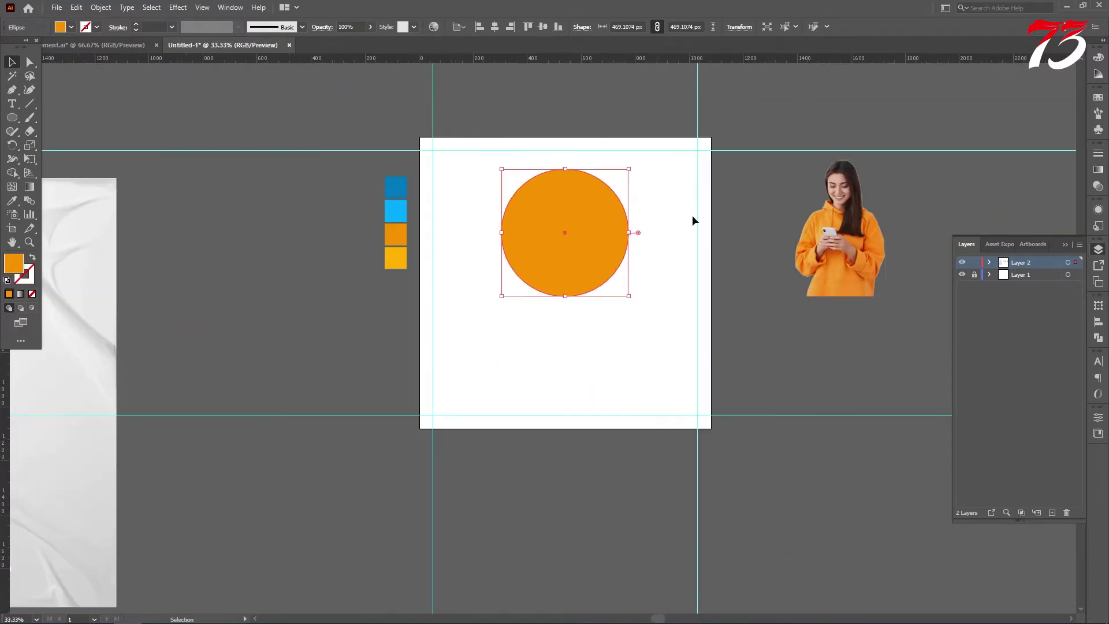
Move the woman's photo to the artboard's right edge and shrink the orange circle to about 412 px around its centre
left_click_drag(856, 264, 745, 261)
left_click(599, 184)
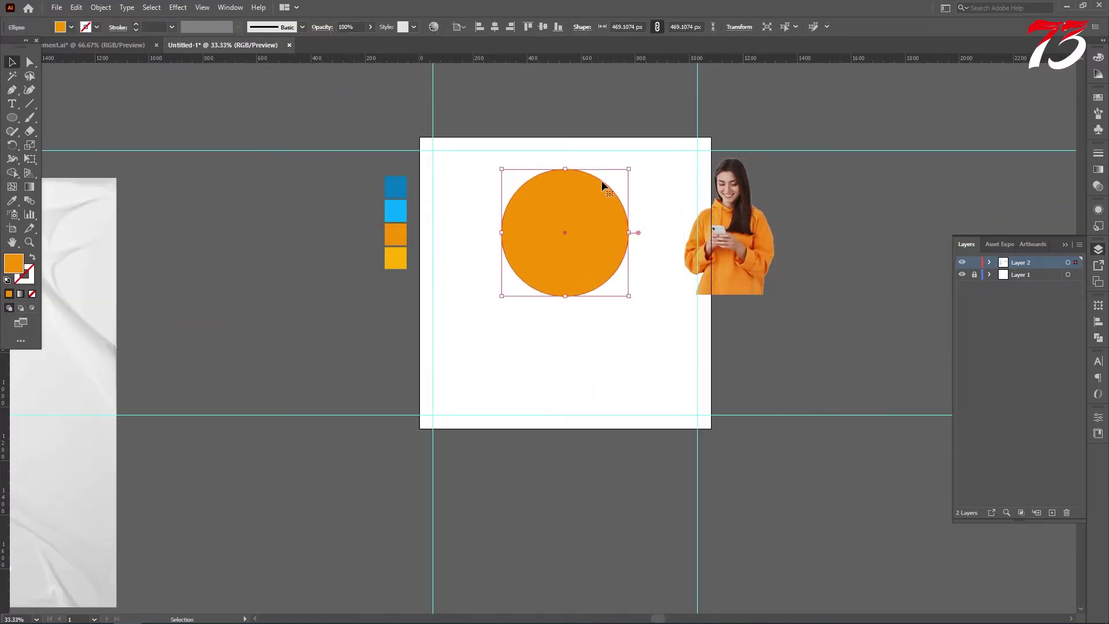
scroll(603, 181, "up", 2)
left_click_drag(629, 170, 631, 185)
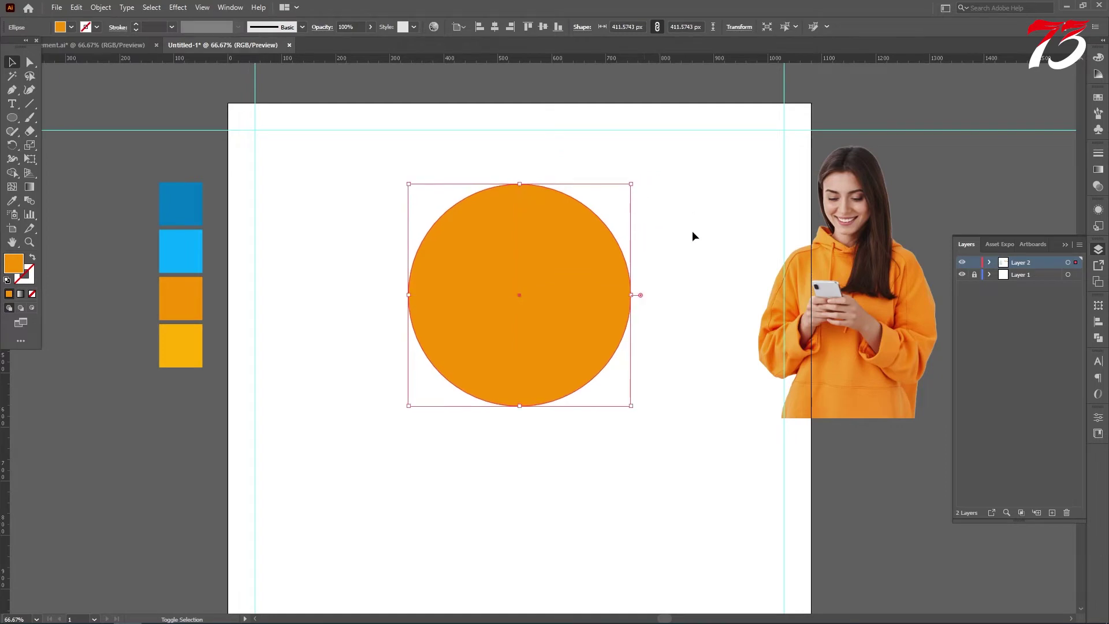
Centre the woman's photo over the orange circle and bring it to the front
left_click_drag(821, 306, 480, 283)
right_click(506, 146)
mouse_move(571, 241)
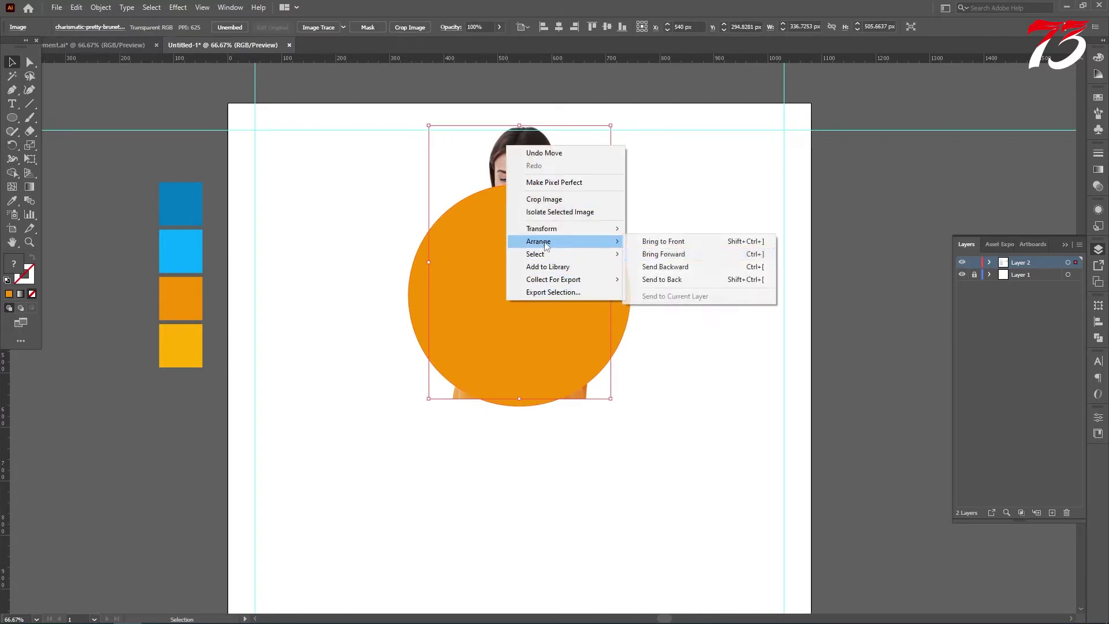
left_click(657, 240)
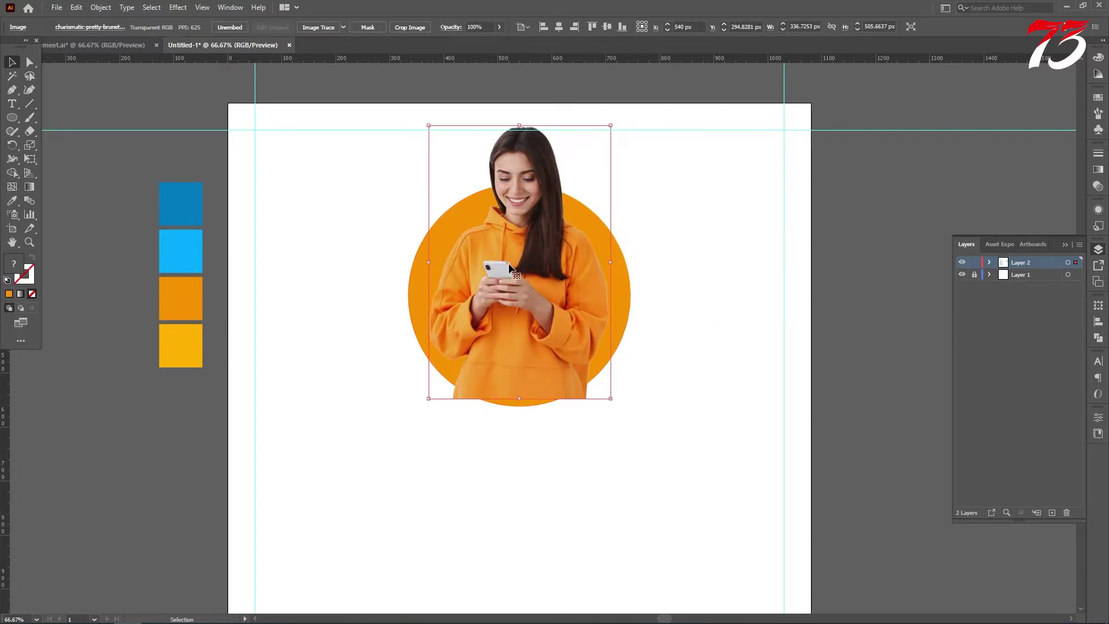
Enlarge the orange circle slightly behind the woman's photo and clear the selection
left_click(421, 264)
left_click_drag(631, 185, 642, 180)
key("ctrl+shift+a")
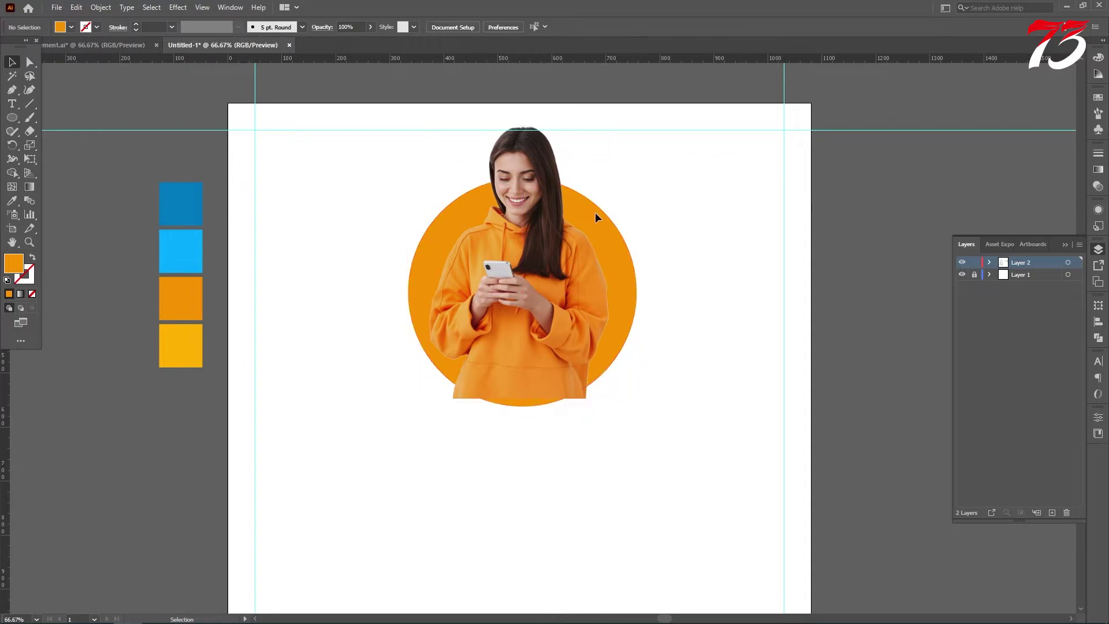
Move the woman's photo past the artboard's right edge and make a concentric copy of the orange circle about 442 px wide
left_click_drag(542, 271, 753, 272)
left_click(554, 234)
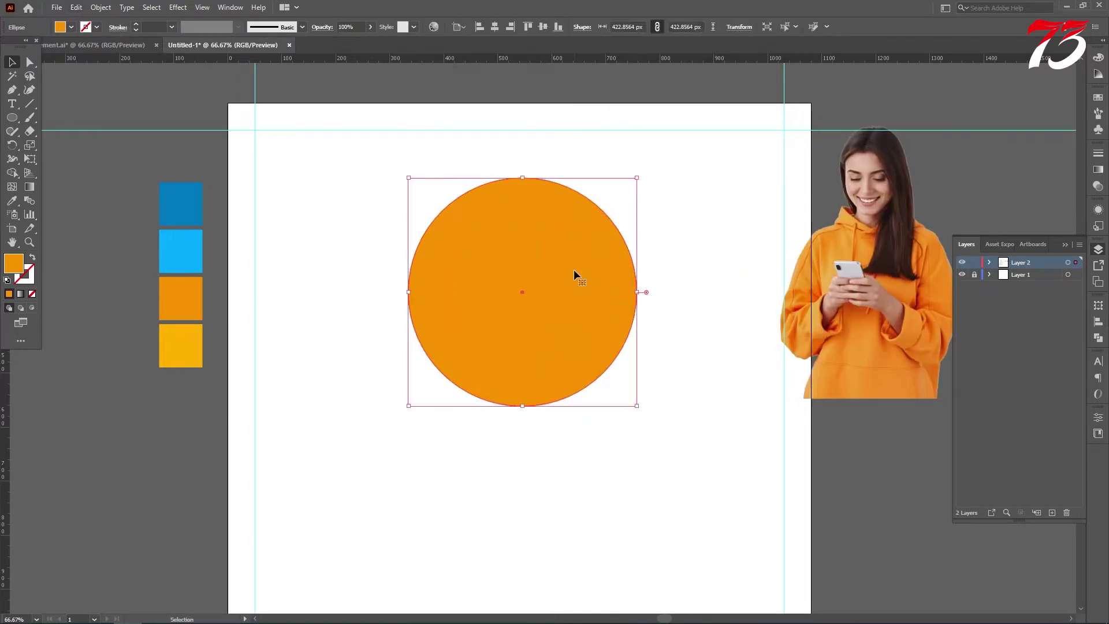
left_click_drag(636, 175, 642, 172)
Fill the enlarged circle copy with white and send it behind the orange circle
left_click(16, 202)
left_click(355, 213)
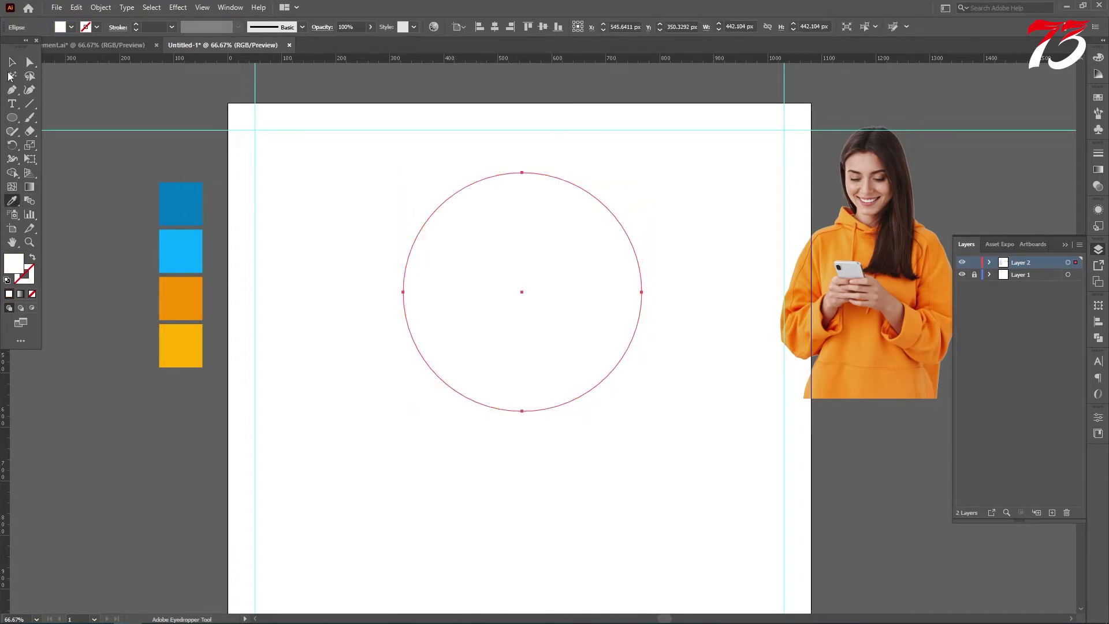
left_click(12, 62)
right_click(533, 256)
mouse_move(580, 464)
left_click(710, 500)
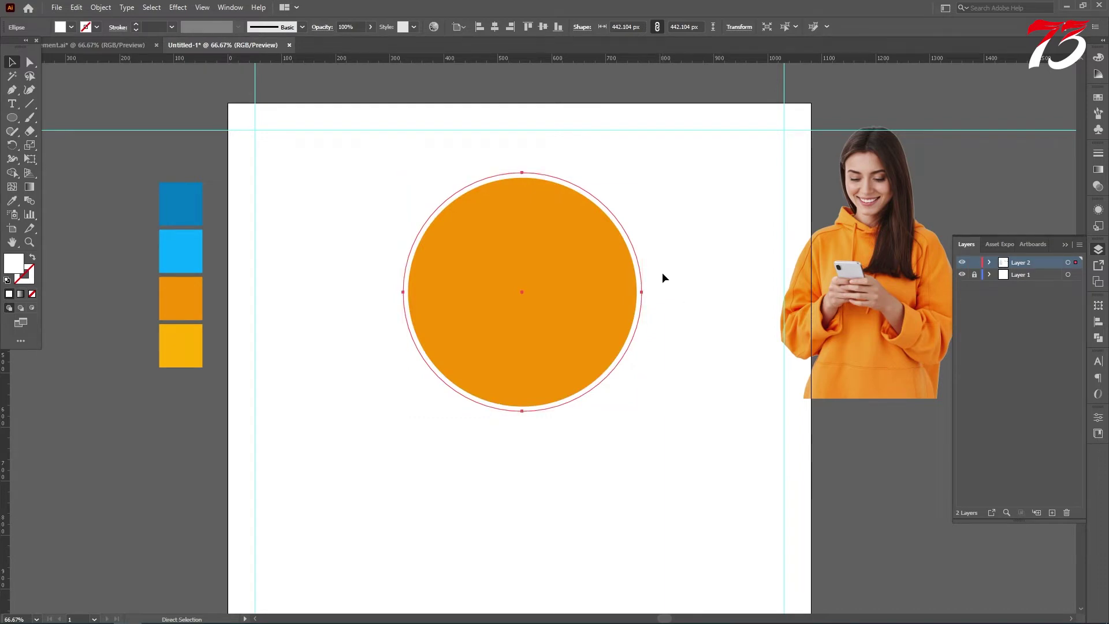
Make a dark blue concentric copy of the white circle, about 489 px wide, and place it behind the white one
left_click_drag(643, 172, 673, 161)
left_click(12, 200)
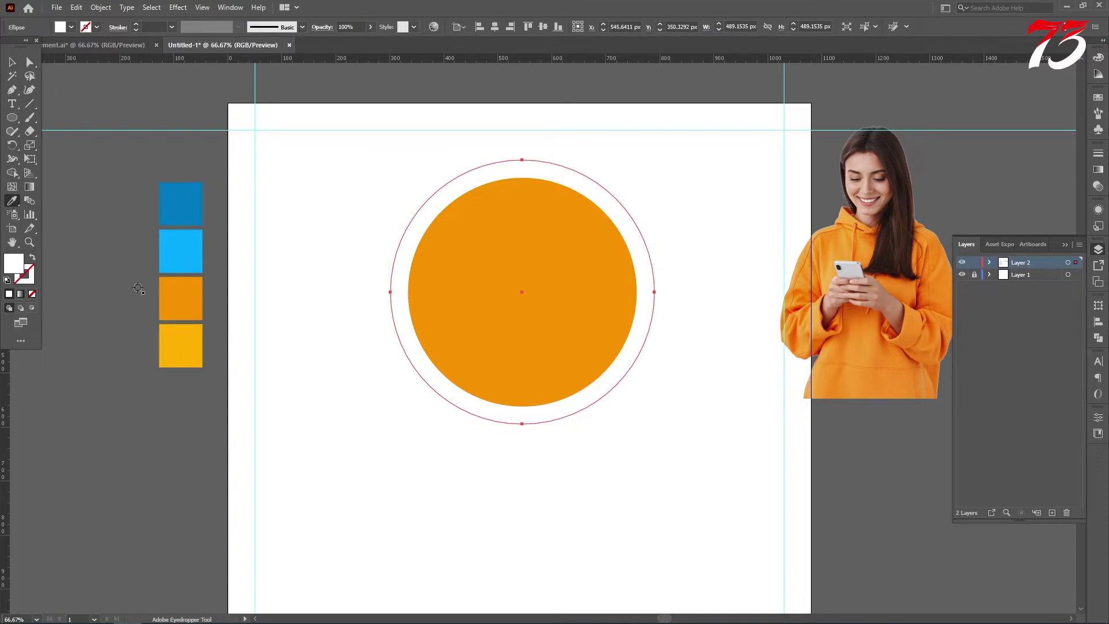
left_click(181, 207)
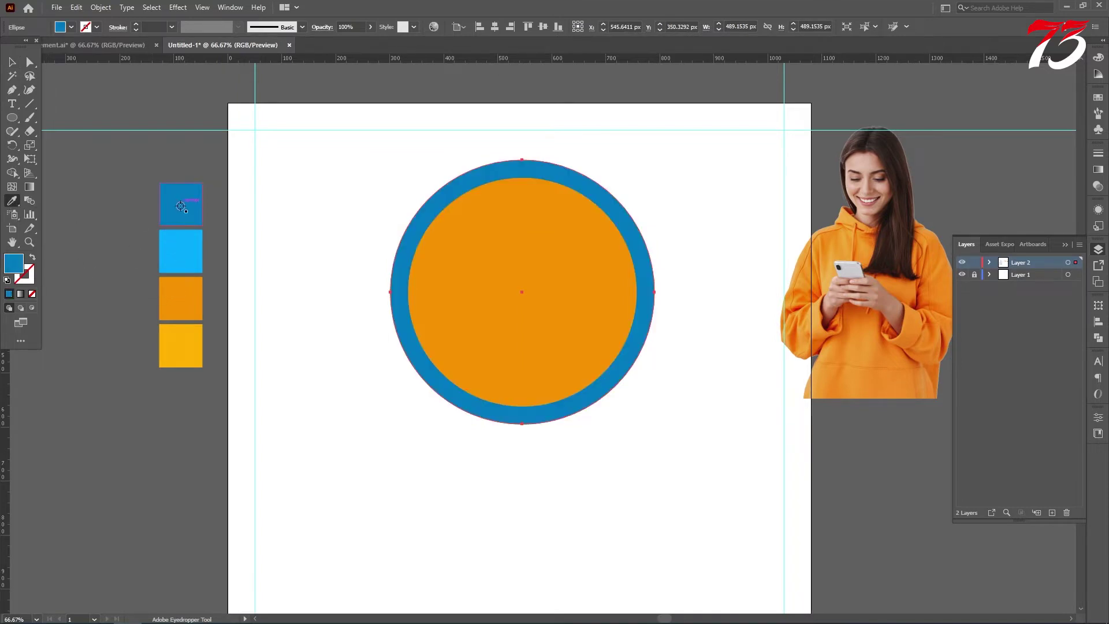
left_click(12, 62)
scroll(587, 296, "down", 1)
right_click(607, 230)
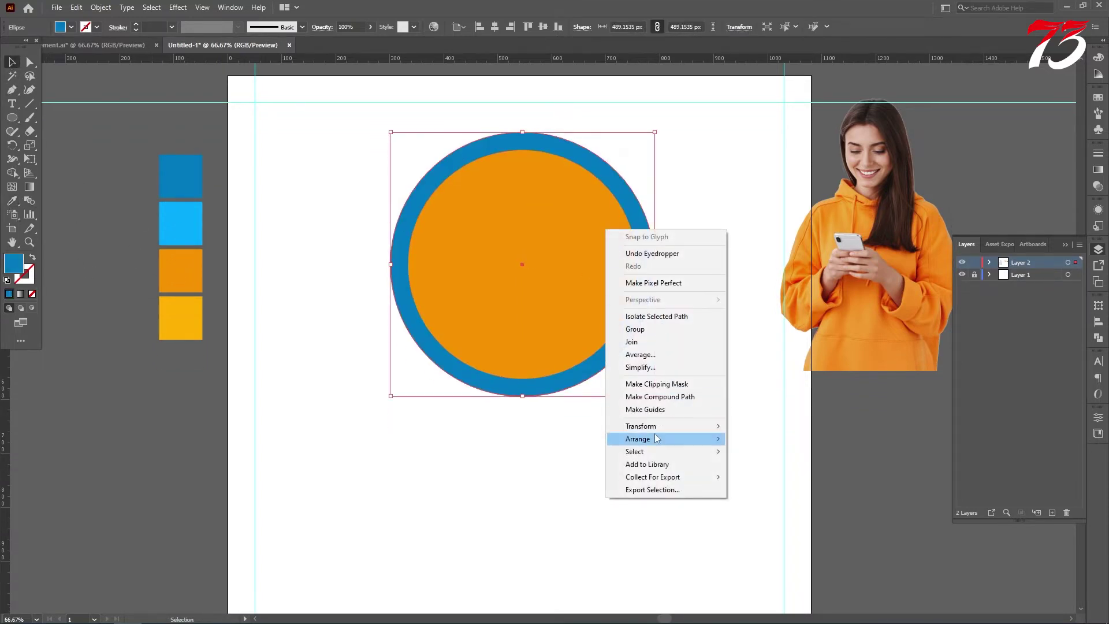
mouse_move(665, 439)
left_click(765, 465)
key("ctrl+shift+b")
Enlarge the dark blue circle around its centre to about 500 px and clear the selection
scroll(653, 248, "up", 3)
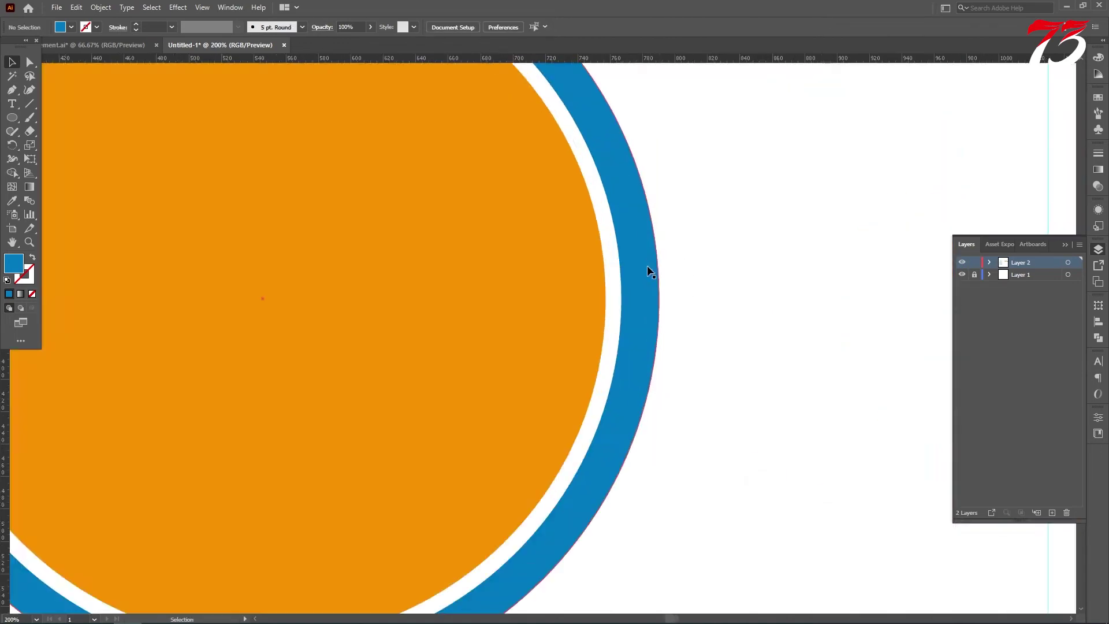
left_click_drag(661, 299, 670, 303)
scroll(738, 362, "down", 4)
left_click(720, 369)
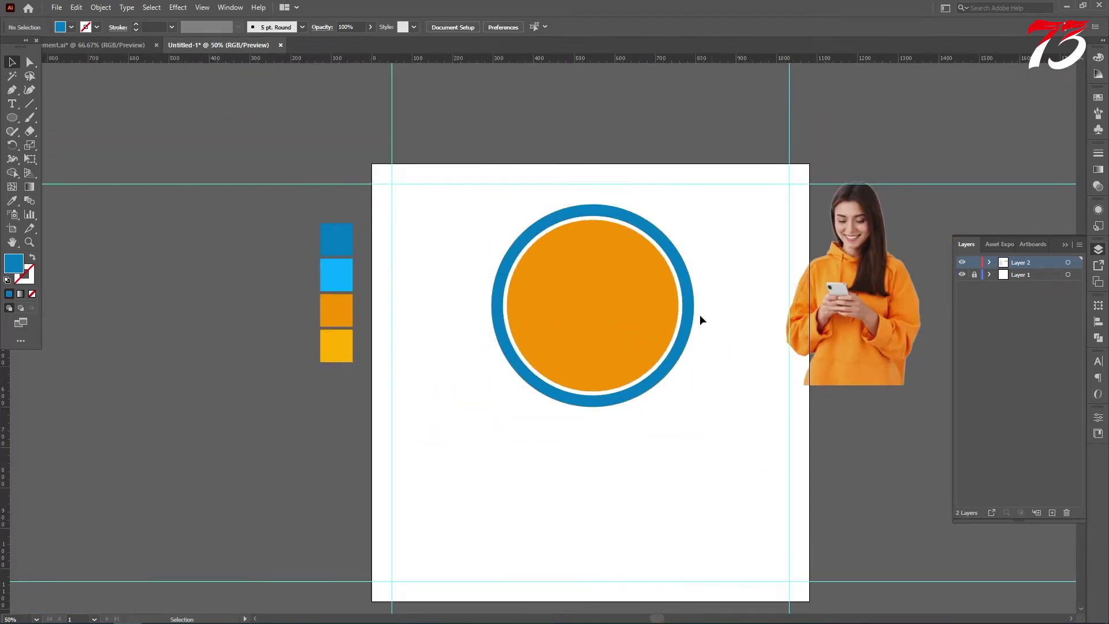
Recolour the dark blue circle with the light blue from the palette swatches and clear the selection
scroll(613, 210, "up", 1)
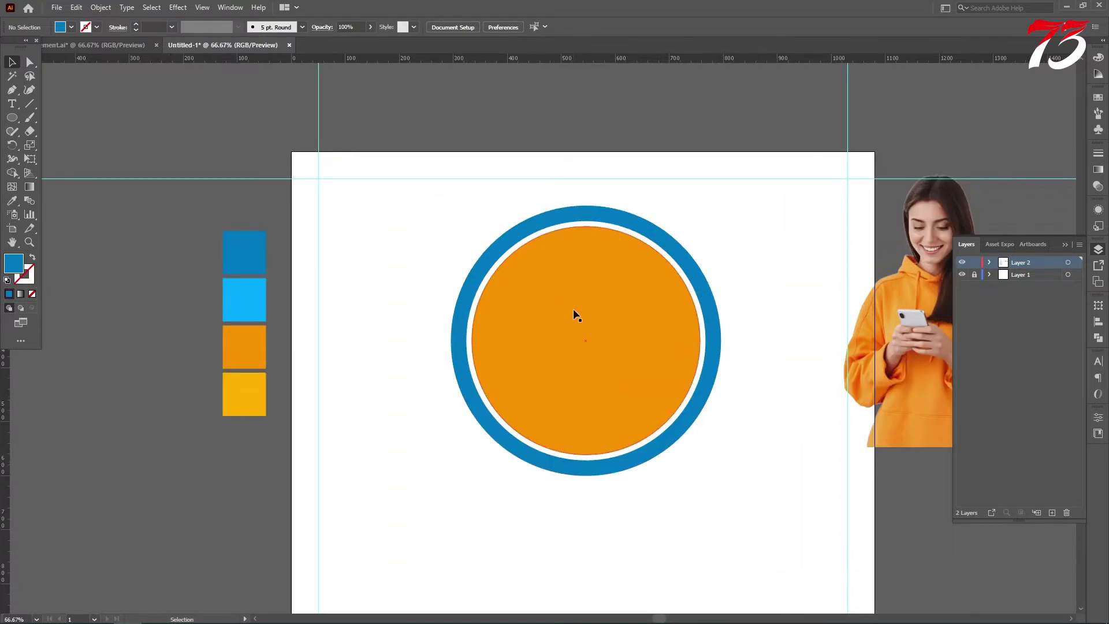
left_click(491, 260)
key("i")
left_click(241, 298)
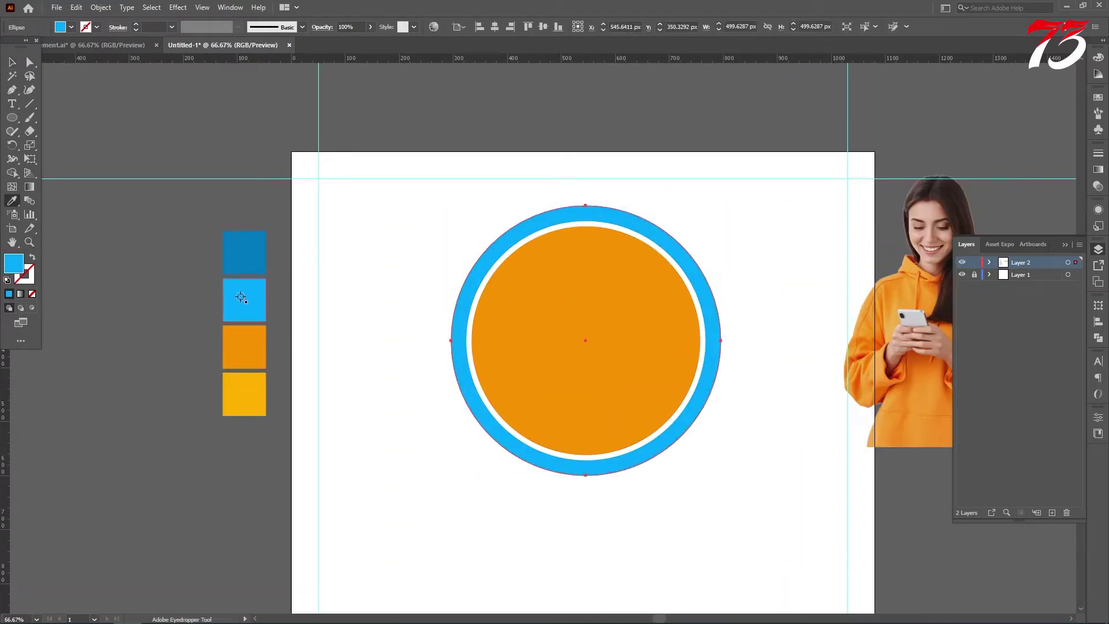
scroll(133, 260, "down", 2)
left_click(12, 61)
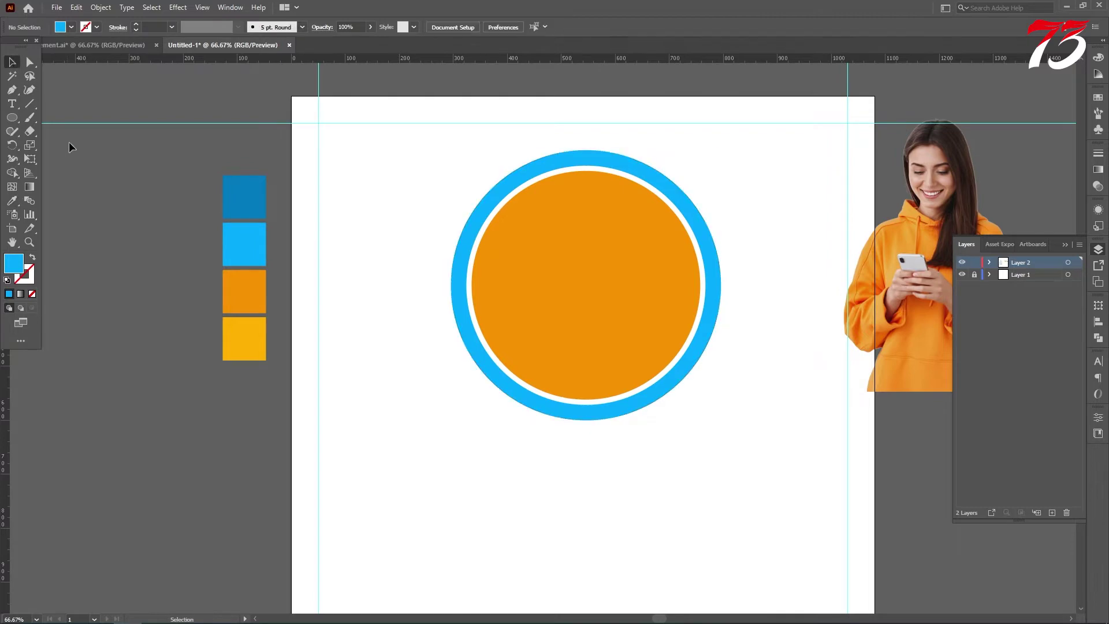
Make a concentric copy of the light blue circle, about 549 px wide
scroll(729, 228, "up", 1)
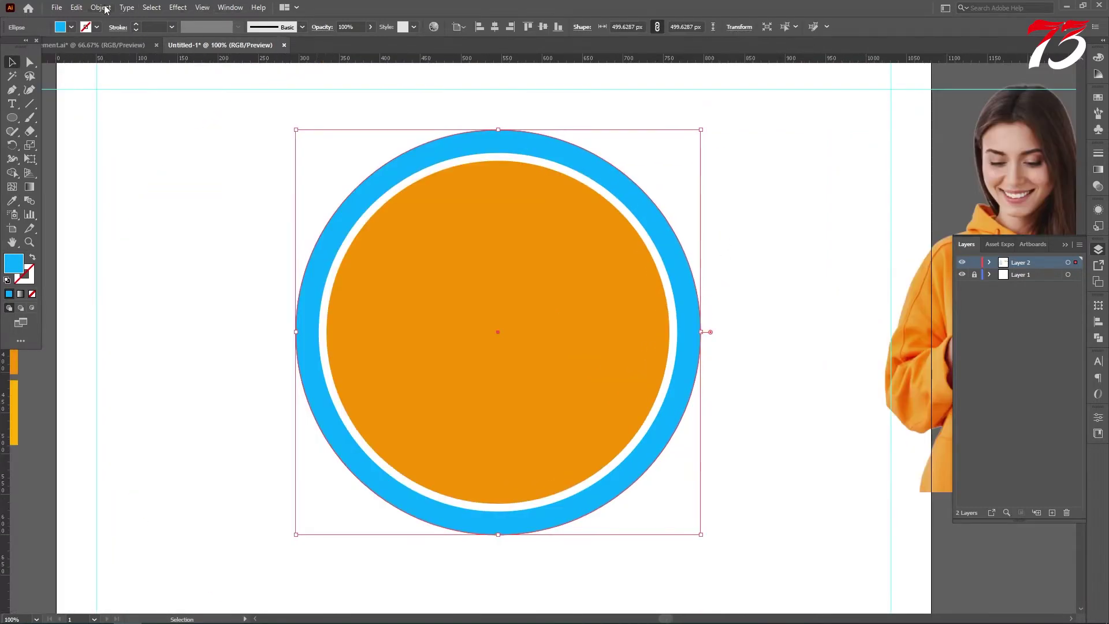
left_click(99, 10)
left_click(497, 113)
left_click(543, 128)
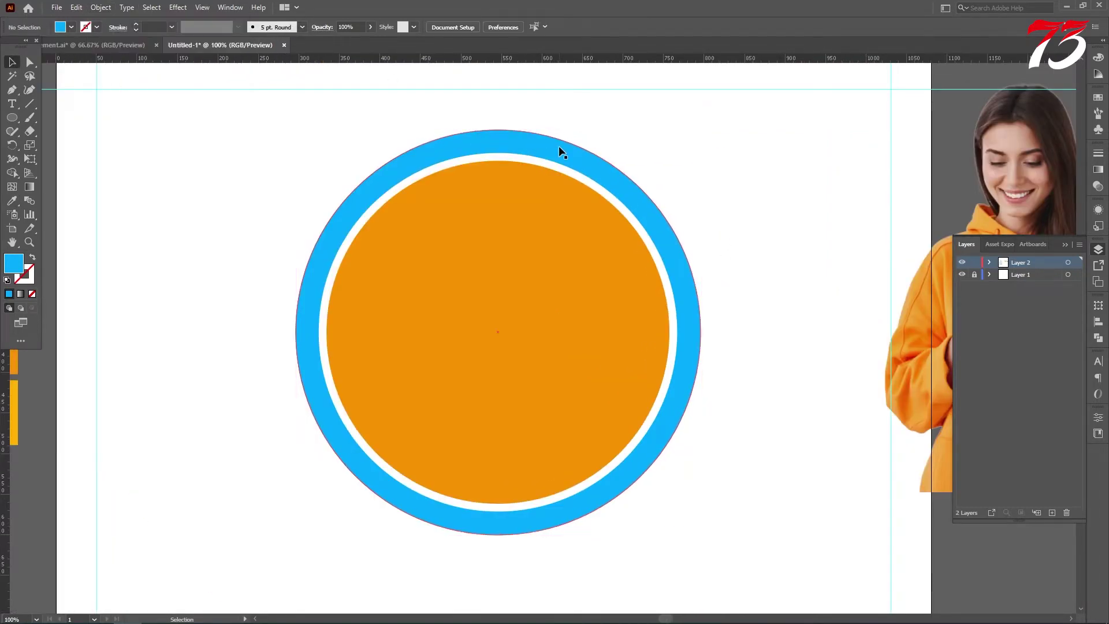
left_click(559, 147)
key("v")
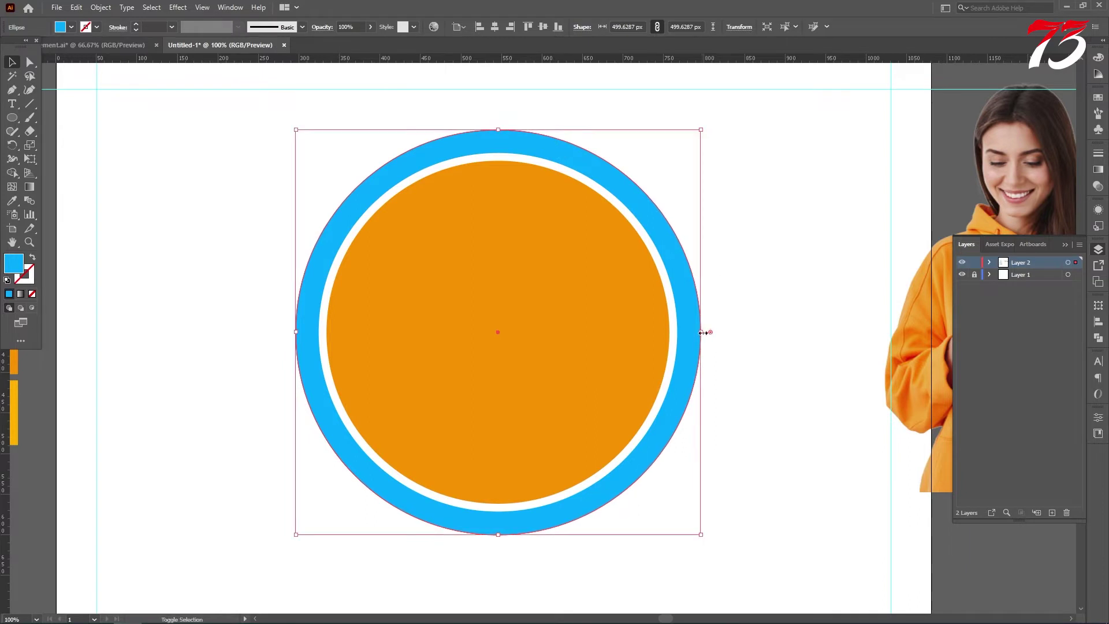
left_click_drag(701, 331, 721, 332)
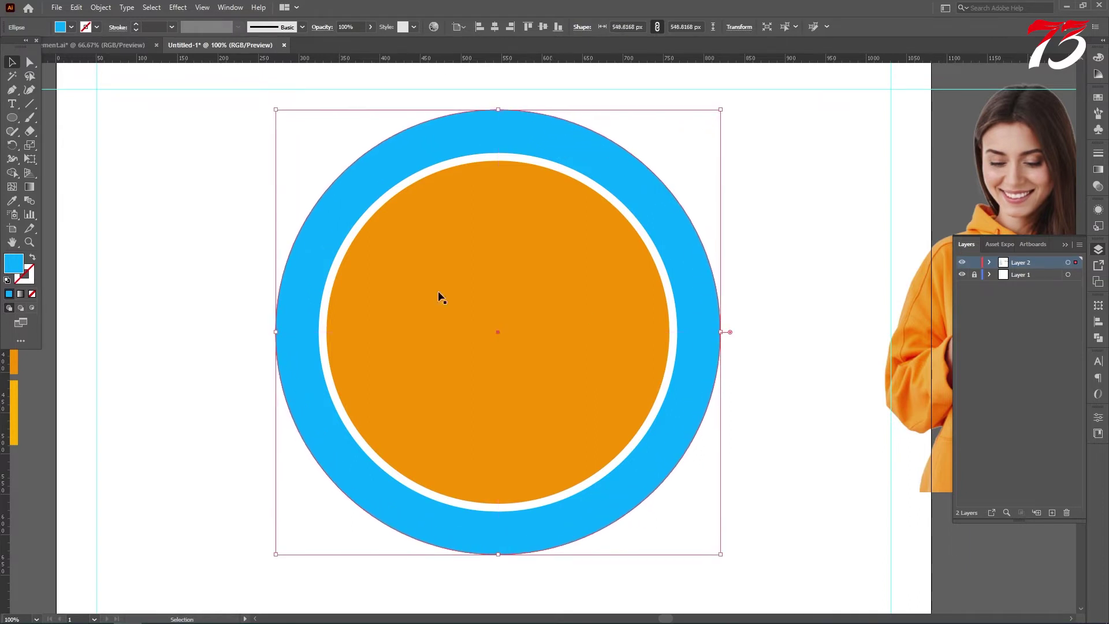
Turn the outermost circle into an unfilled light blue outline with a 4 pt stroke
left_click(32, 259)
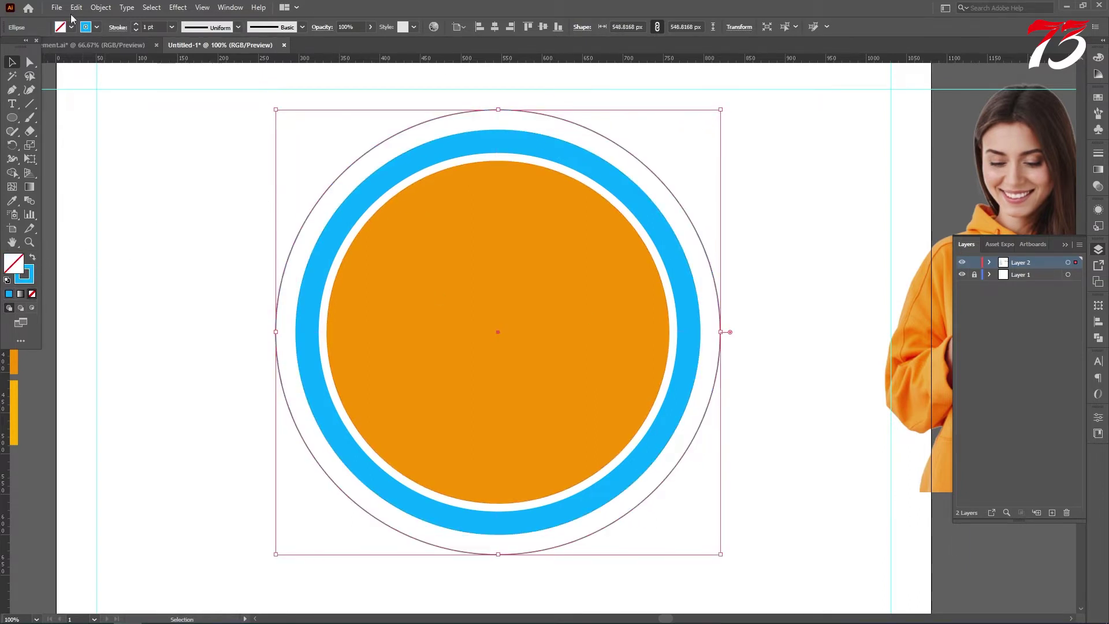
left_click(138, 24)
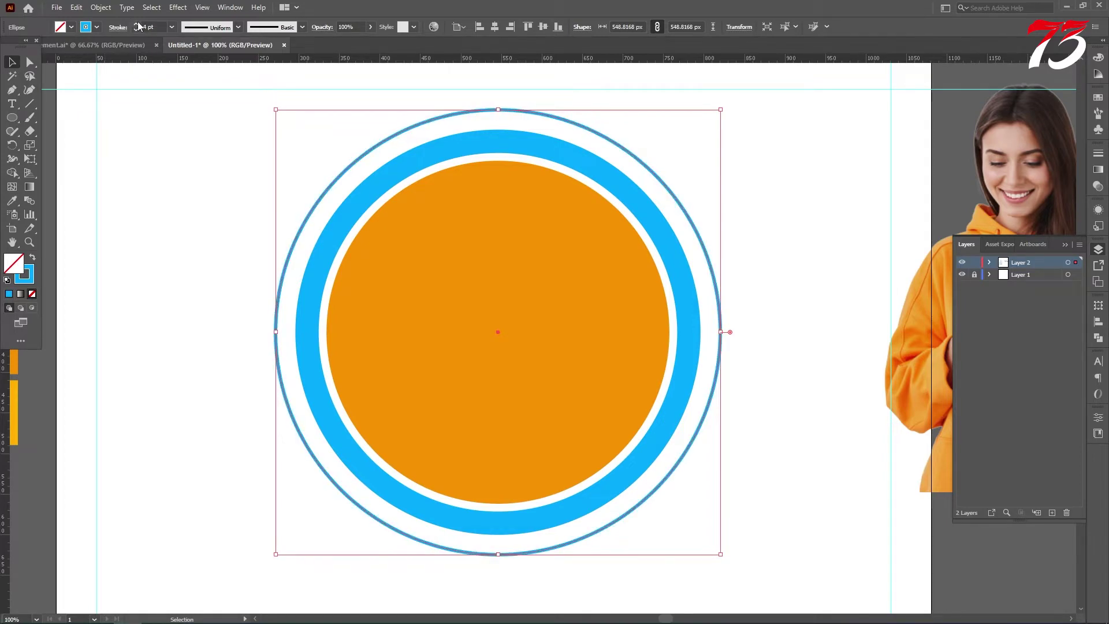
scroll(721, 305, "up", 1)
left_click(767, 268)
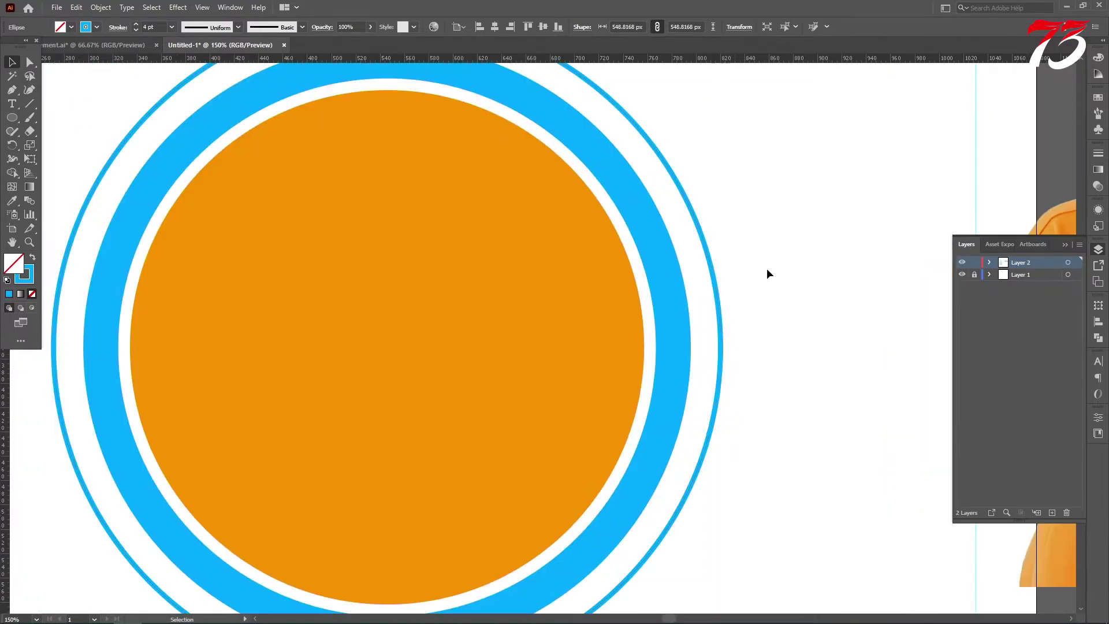
scroll(669, 210, "down", 2)
scroll(497, 175, "up", 1)
Change the outermost circle's outline to the palette's orange, keeping it unfilled
left_click(494, 160)
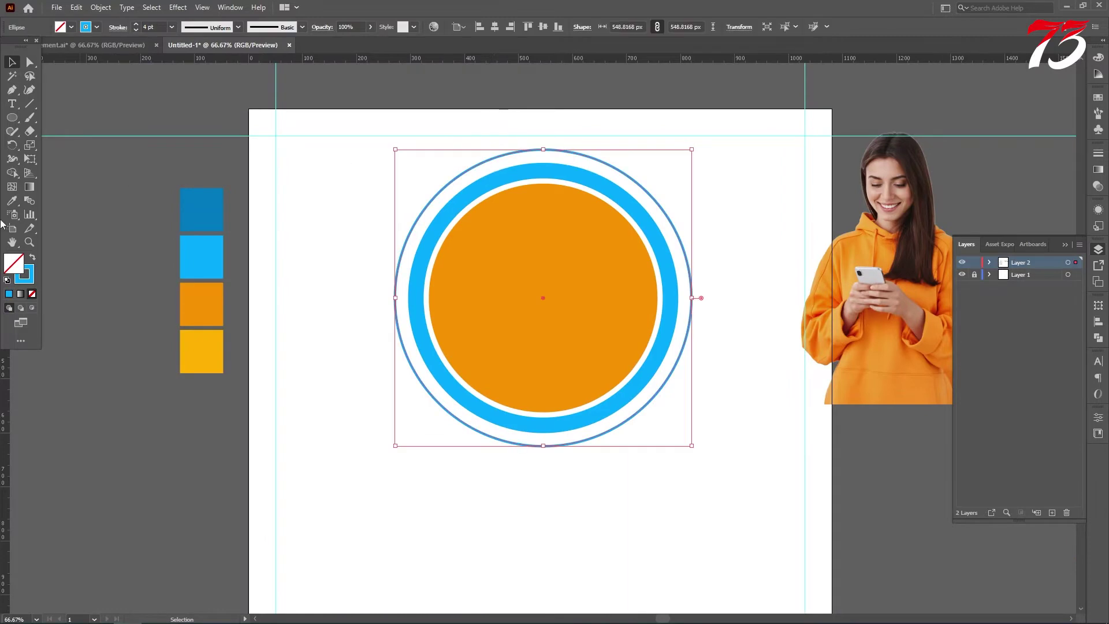
left_click(12, 201)
left_click(462, 277)
key("ctrl+z")
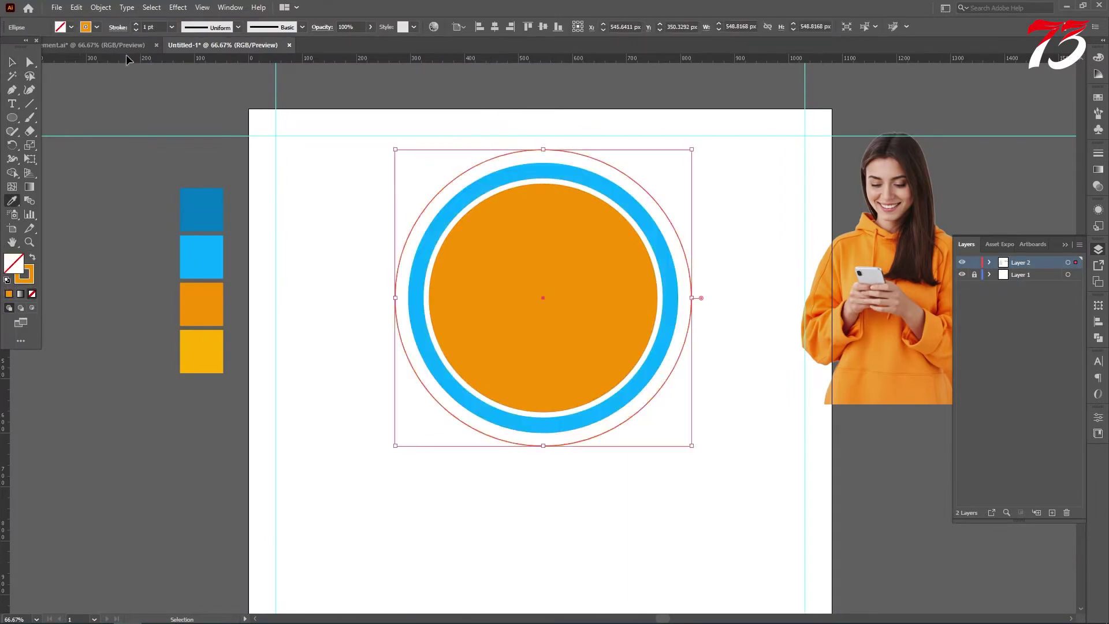
Set the orange outline's stroke weight to 4 pt and clear the selection
left_click(135, 25)
left_click(134, 25)
left_click(134, 25)
left_click(134, 25)
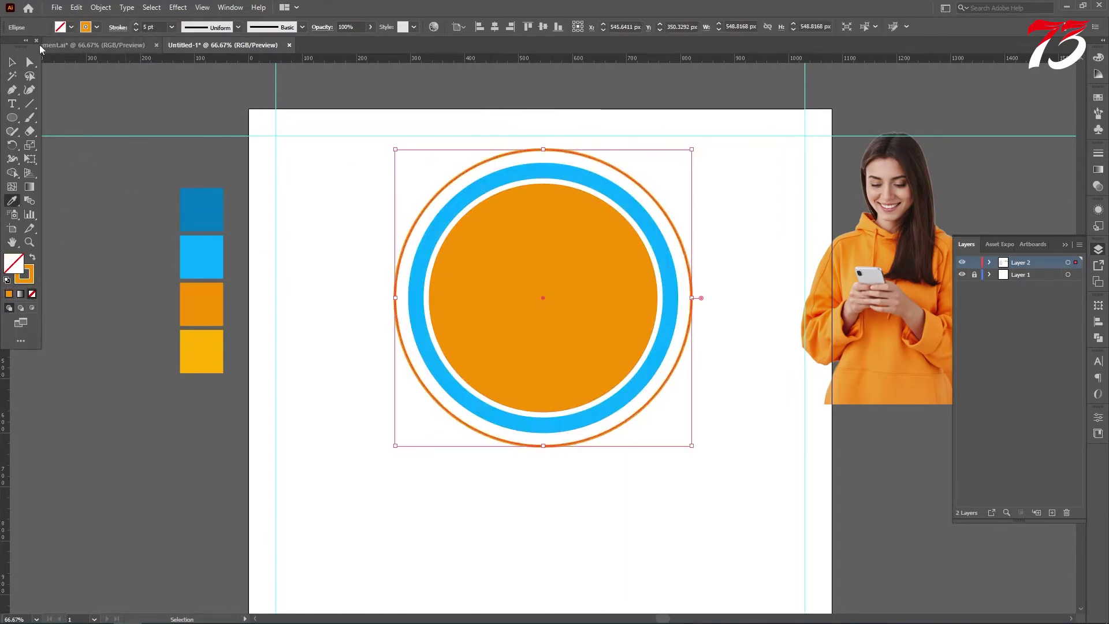
key("v")
left_click(368, 128)
left_click(453, 183)
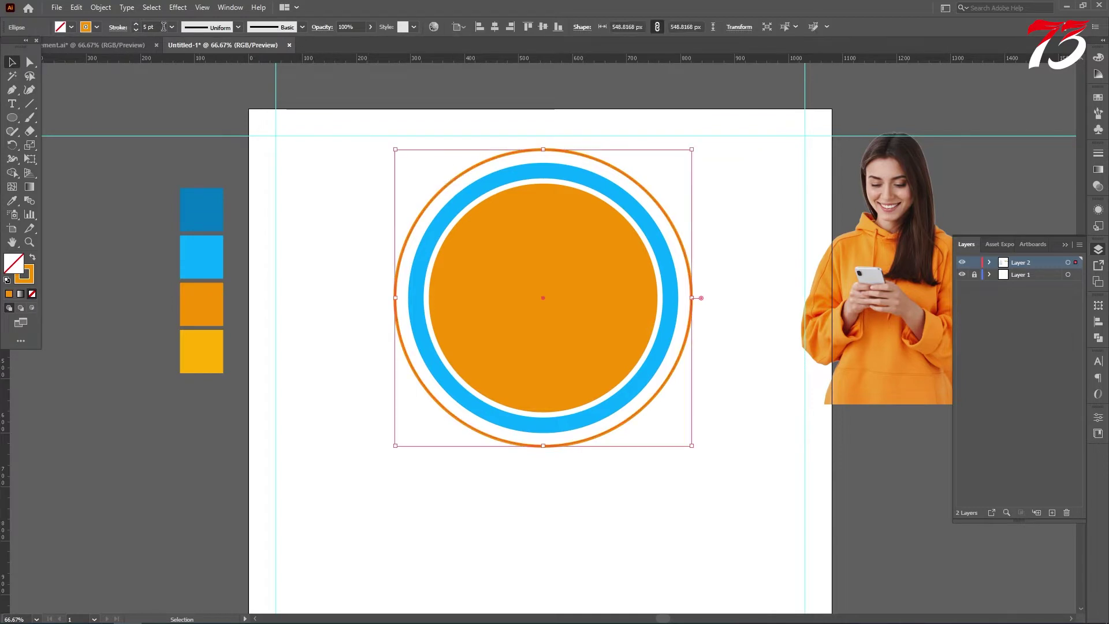
left_click(314, 155)
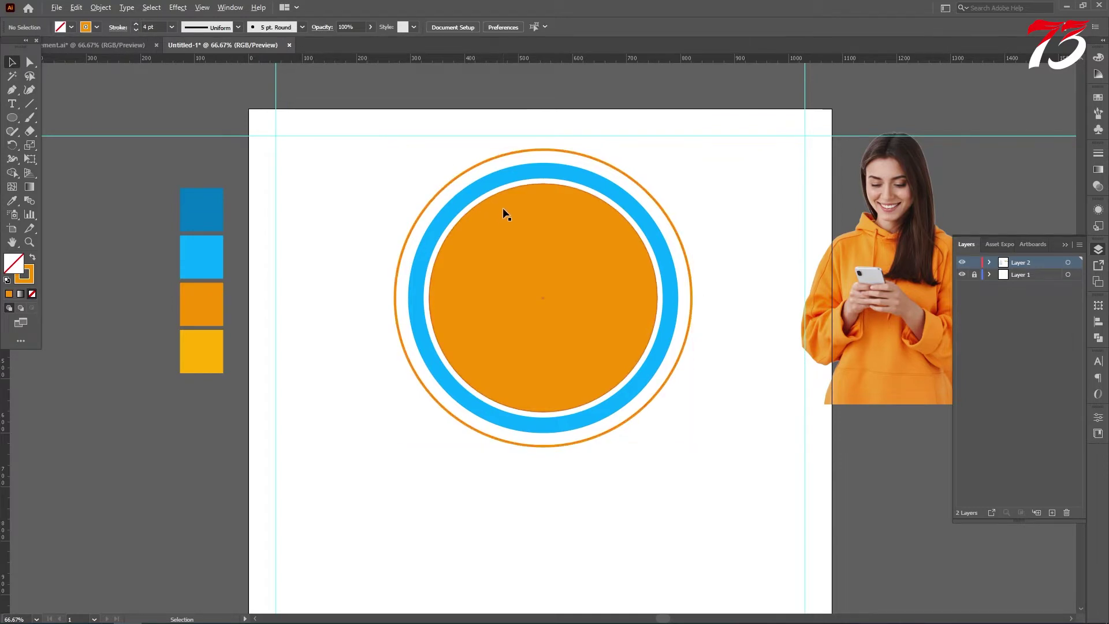
Expand the outer orange outline's appearance, fill and stroke into a solid ring shape
scroll(438, 188, "up", 1)
scroll(488, 232, "up", 1)
left_click_drag(397, 198, 428, 234)
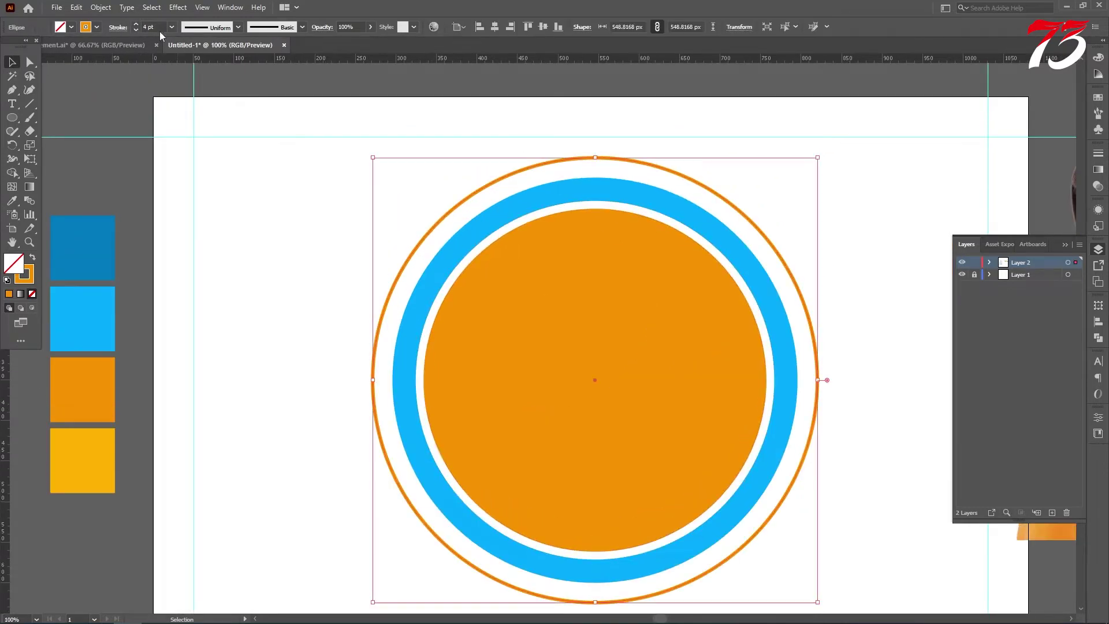
left_click(98, 8)
left_click(137, 155)
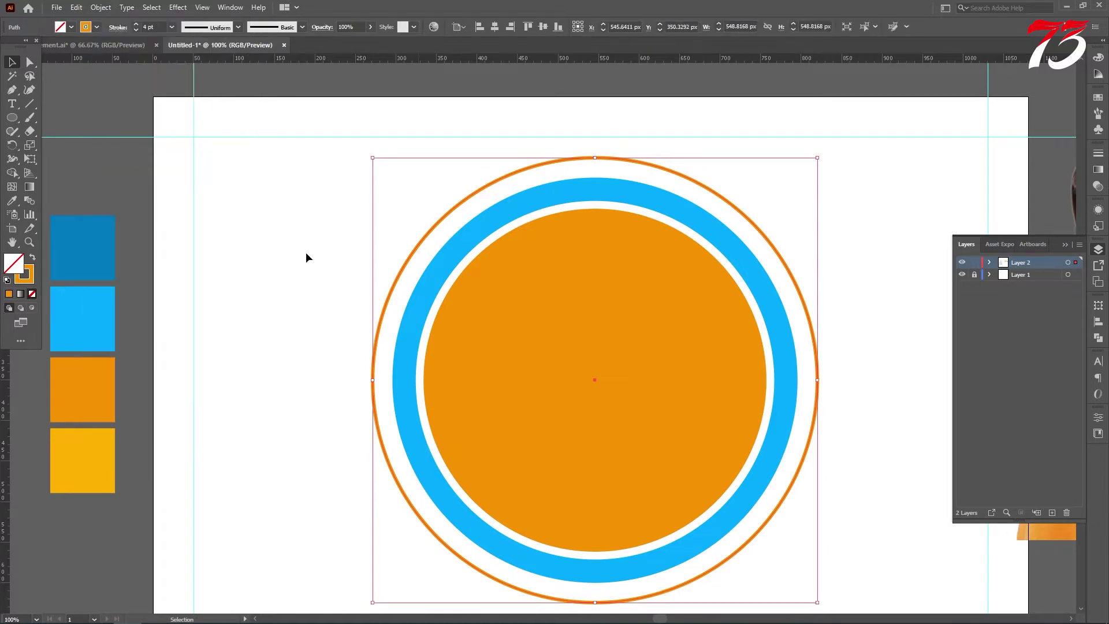
left_click(101, 7)
left_click(121, 143)
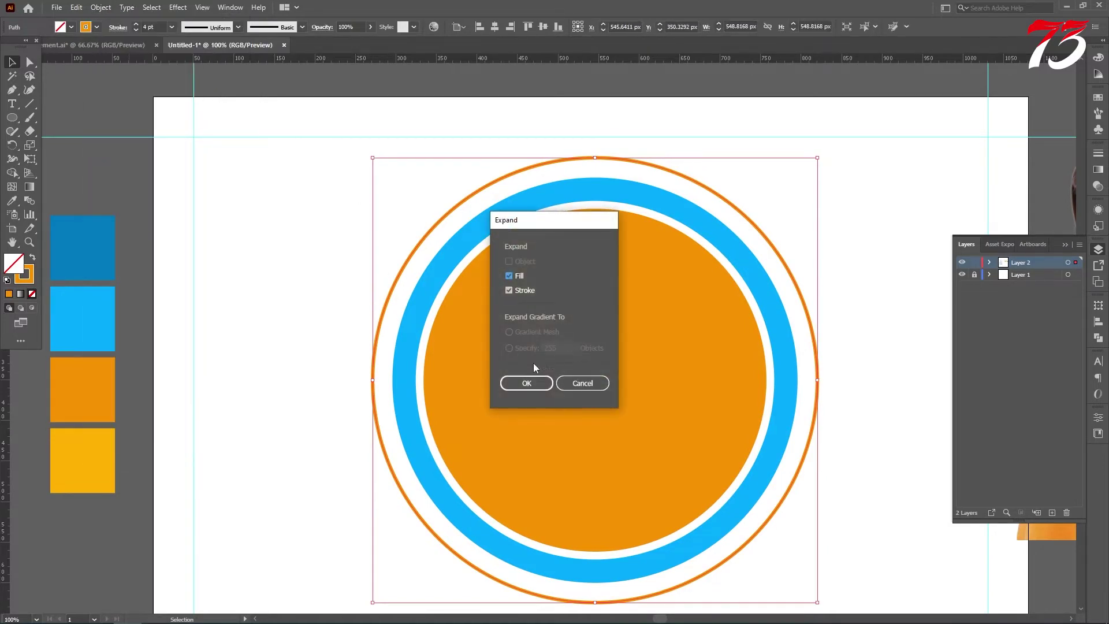
left_click(525, 381)
left_click(265, 220)
key("ctrl+minus")
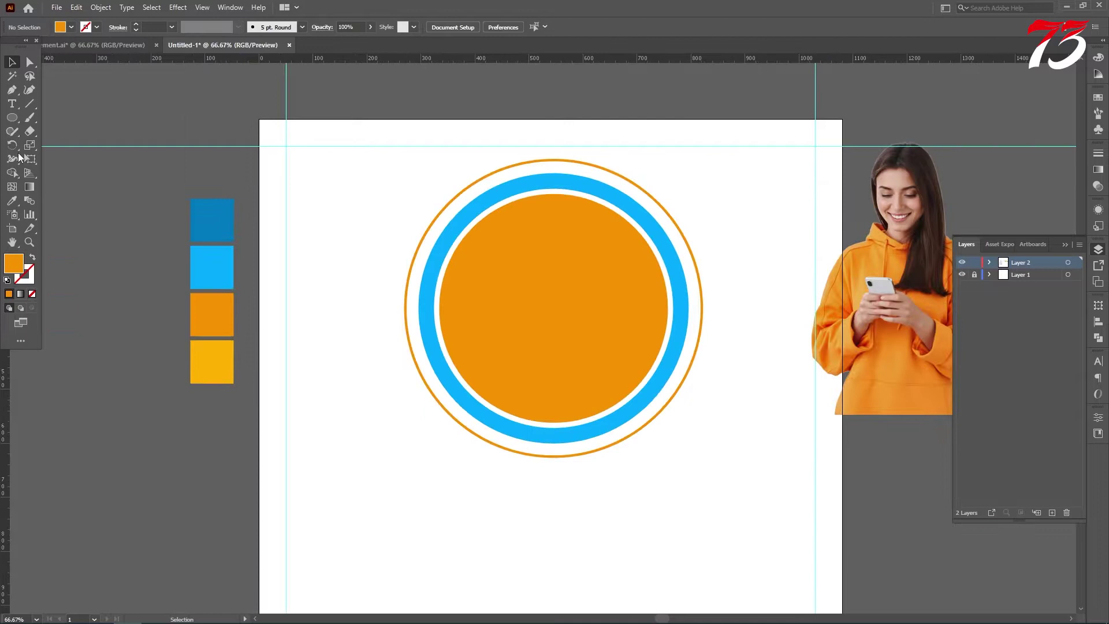
Draw a horizontal line about 867 px long across the upper part of the circles and nudge it down slightly
left_click(29, 105)
left_click_drag(328, 234, 797, 243)
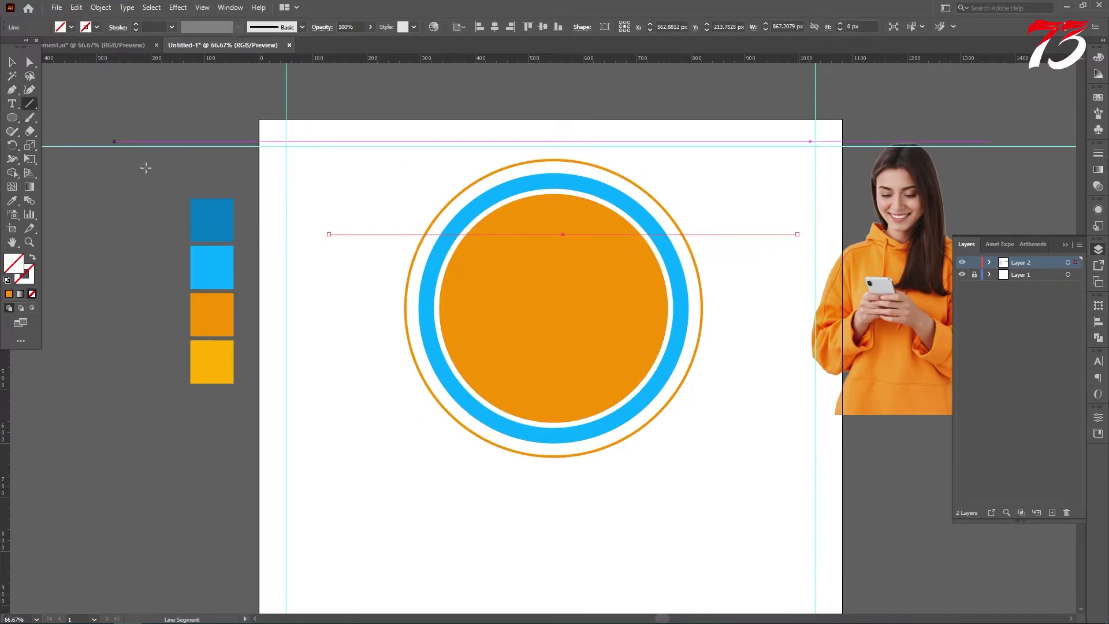
key("v")
key("Down")
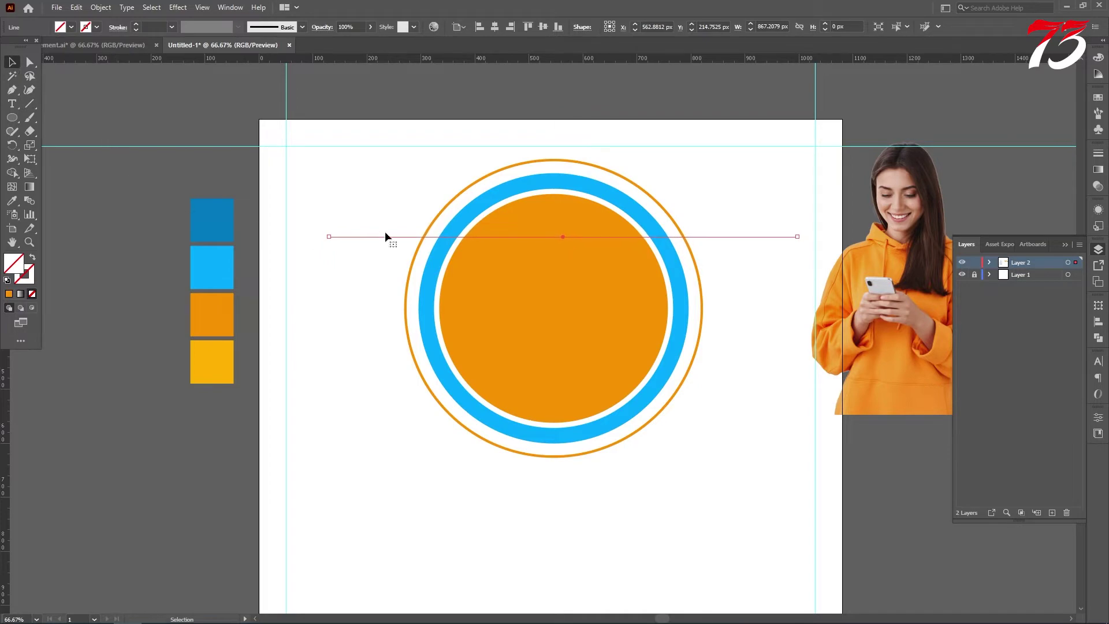
Cut away the thin orange ring's part above the line with Shape Builder and delete the line
left_click_drag(371, 209, 415, 276)
key("shift+m")
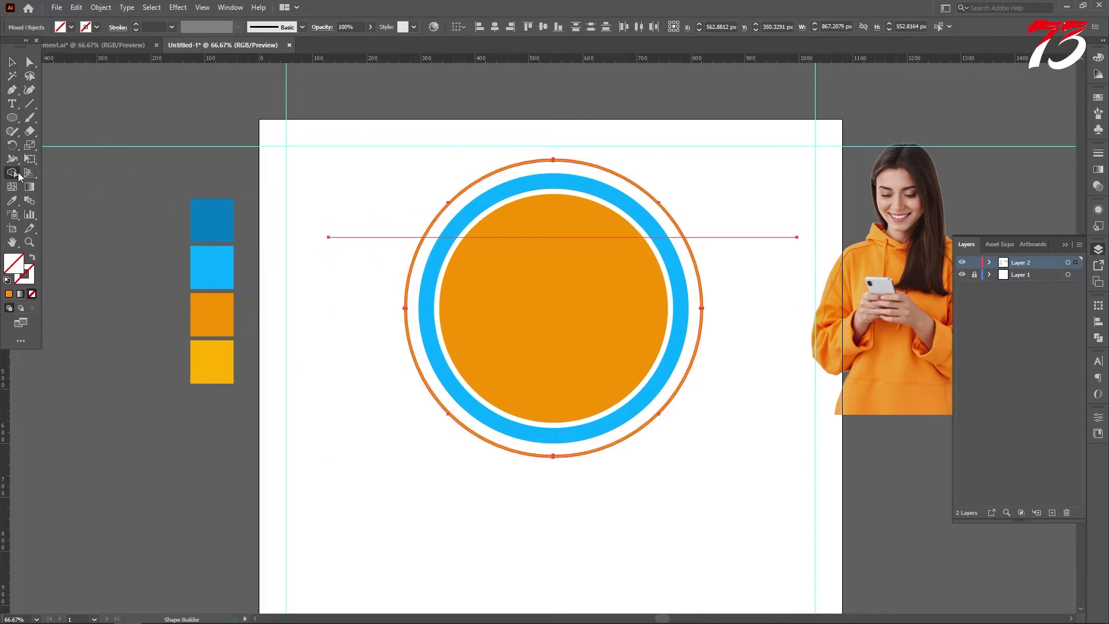
scroll(509, 182, "up", 2)
left_click(482, 158, "alt")
left_click(12, 62)
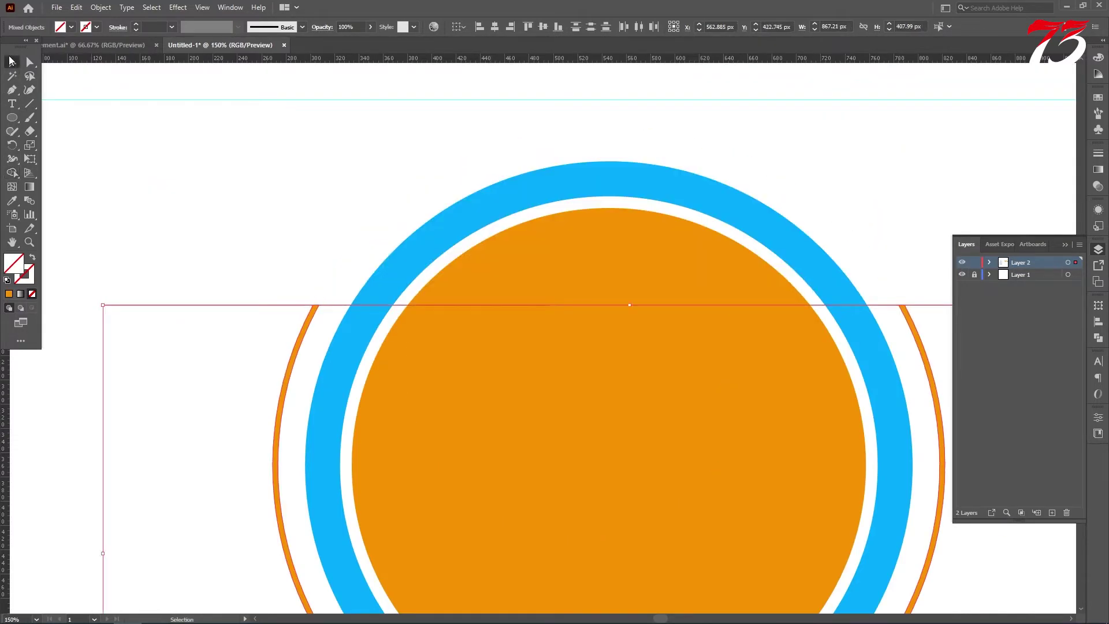
scroll(129, 271, "down", 1)
left_click_drag(101, 218, 162, 329)
key("Delete")
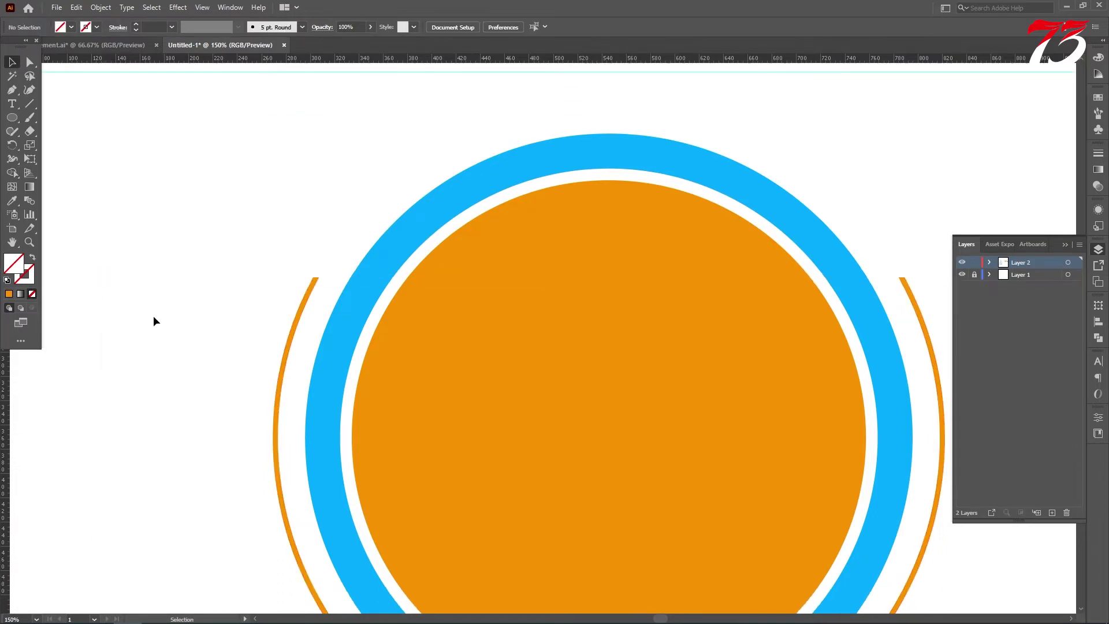
Draw a circle about 19 px wide centred on the orange arc's left end and fill it with the same orange
left_click(12, 118)
scroll(318, 281, "up", 5)
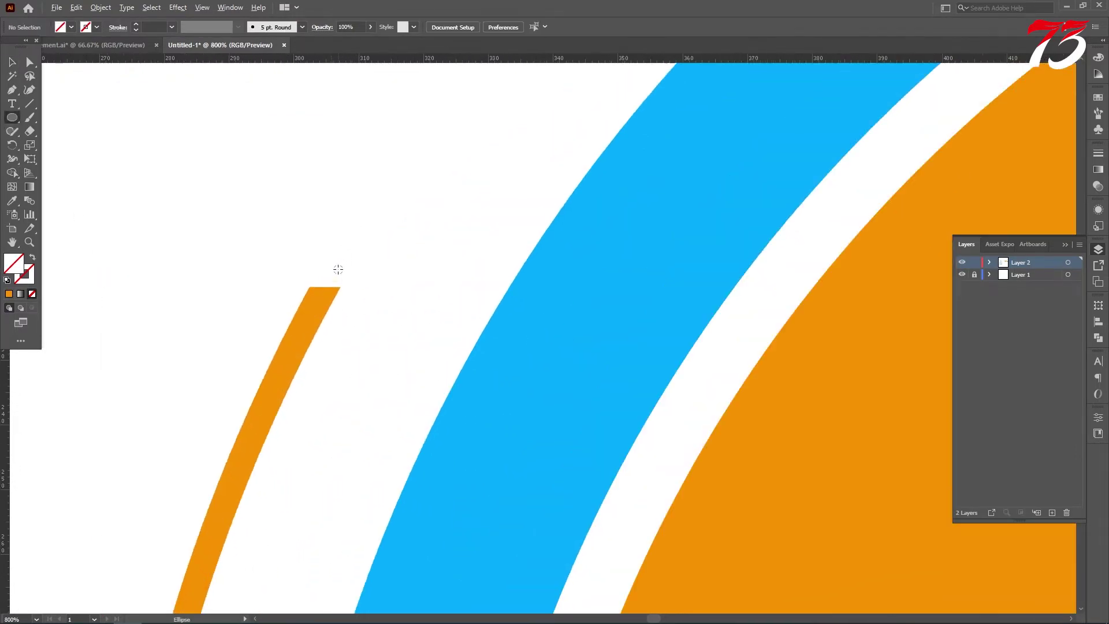
left_click_drag(326, 287, 387, 350)
left_click(11, 201)
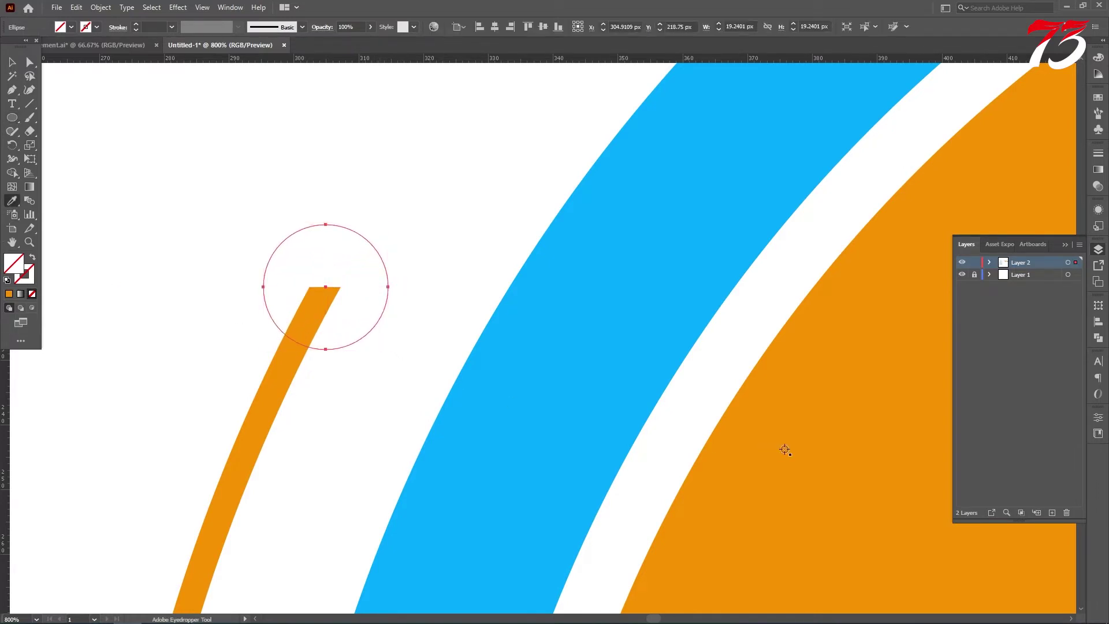
left_click(785, 449)
scroll(579, 385, "down", 7)
left_click(12, 63)
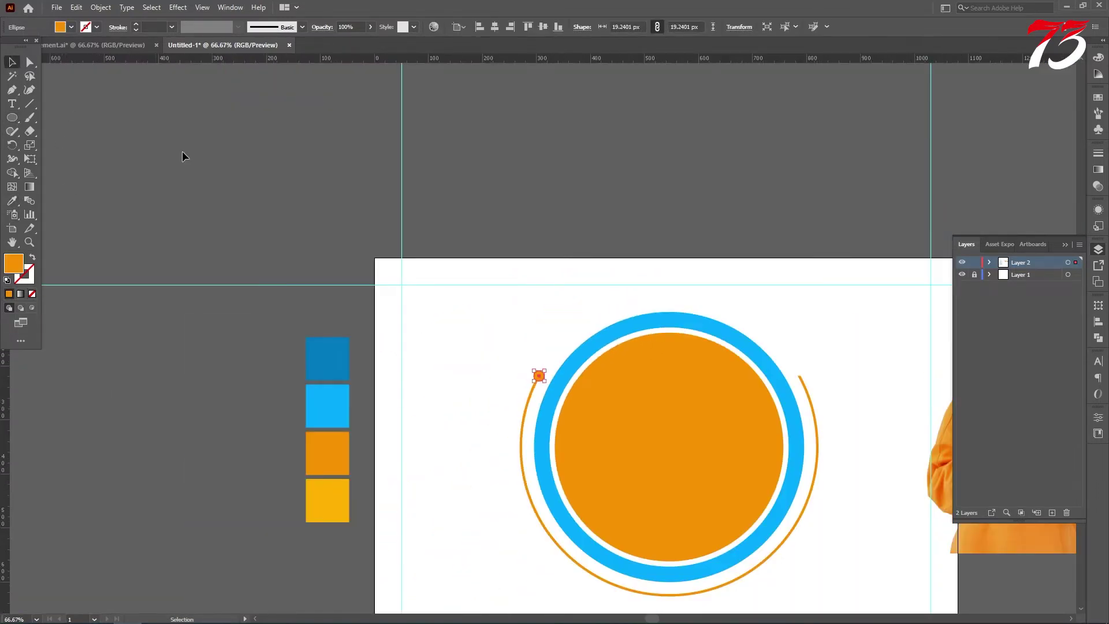
Duplicate the small orange end circle horizontally onto the arc's right end
scroll(197, 153, "down", 2)
left_click(213, 154)
scroll(484, 384, "down", 1)
scroll(739, 381, "up", 2)
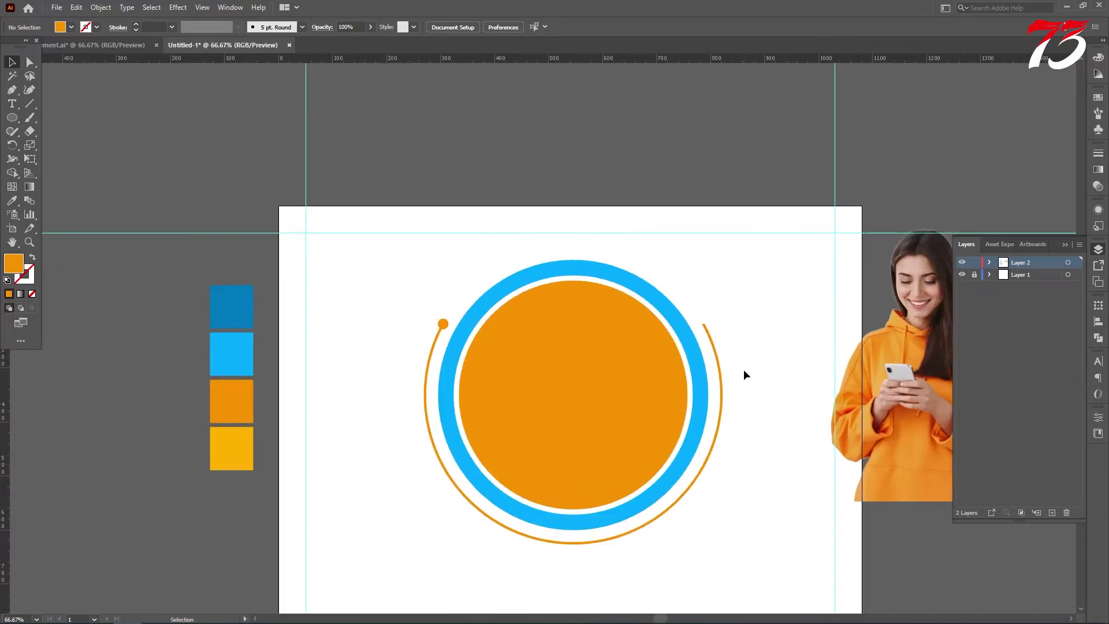
left_click_drag(290, 306, 680, 306)
scroll(677, 309, "down", 4)
scroll(679, 257, "up", 3)
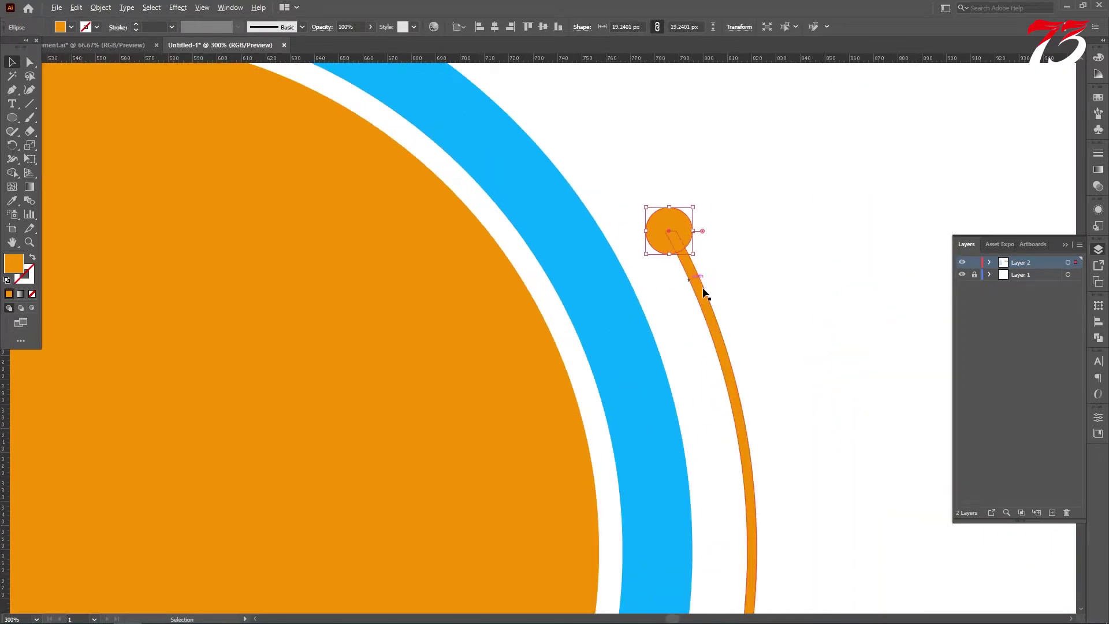
scroll(708, 296, "down", 3)
Group the thin orange arc with its two end circles
left_click(306, 277, "shift")
left_click(289, 315, "shift")
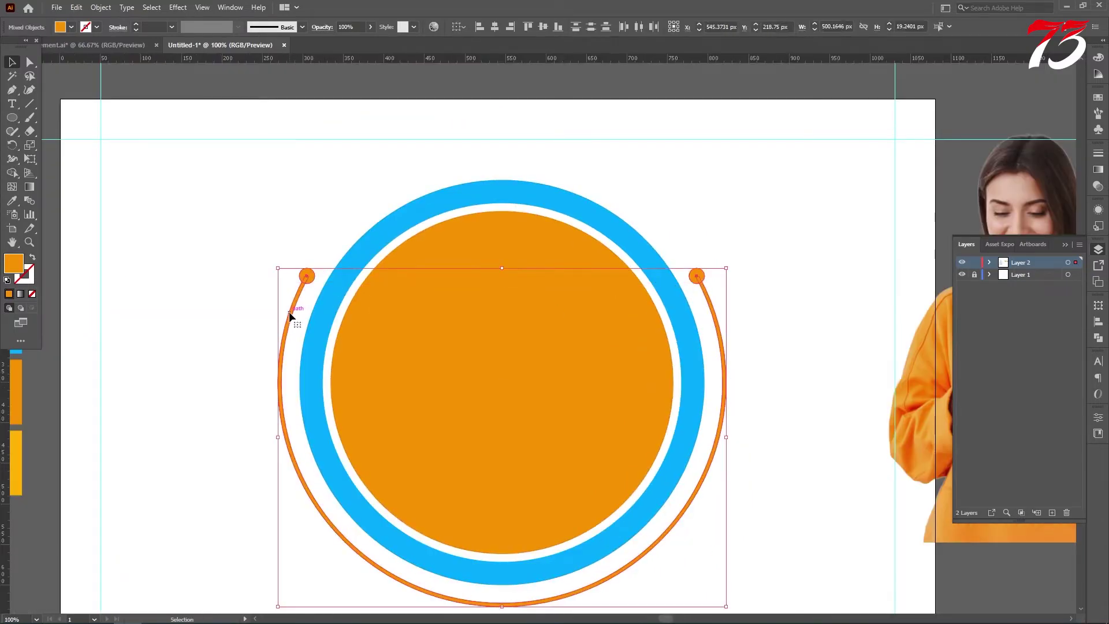
key("ctrl+g")
left_click(190, 231)
scroll(542, 231, "down", 2)
scroll(809, 413, "down", 4)
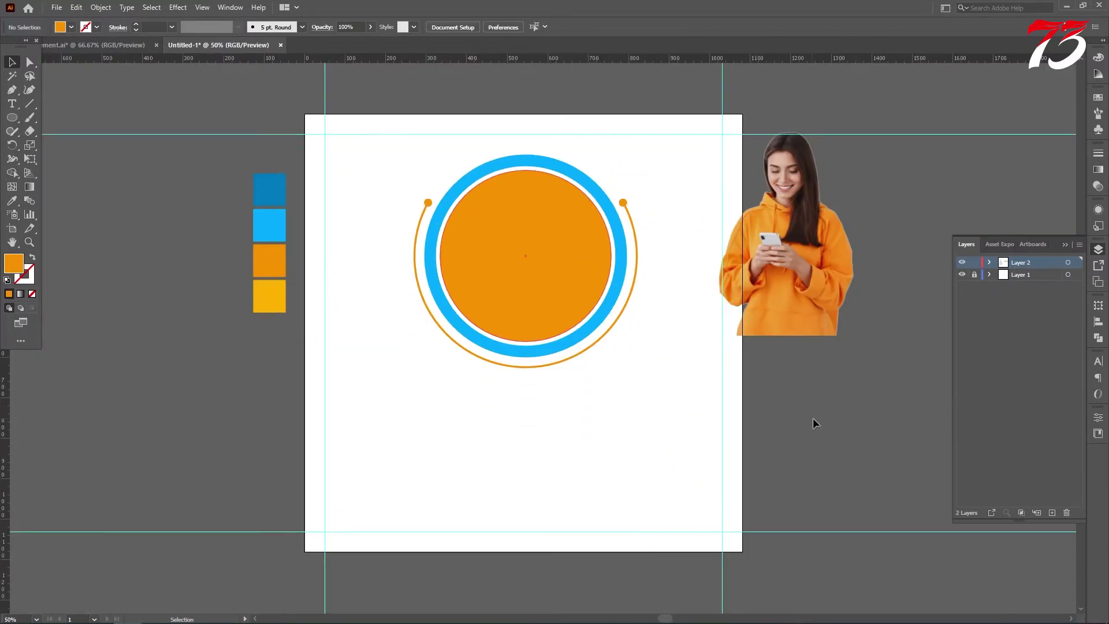
Move the woman's photo to the centre of the rings, with its base near the orange circle's lower edge
scroll(816, 417, "up", 5)
left_click(816, 354)
scroll(815, 358, "down", 2)
left_click_drag(805, 316, 545, 316)
scroll(525, 375, "up", 4, "alt")
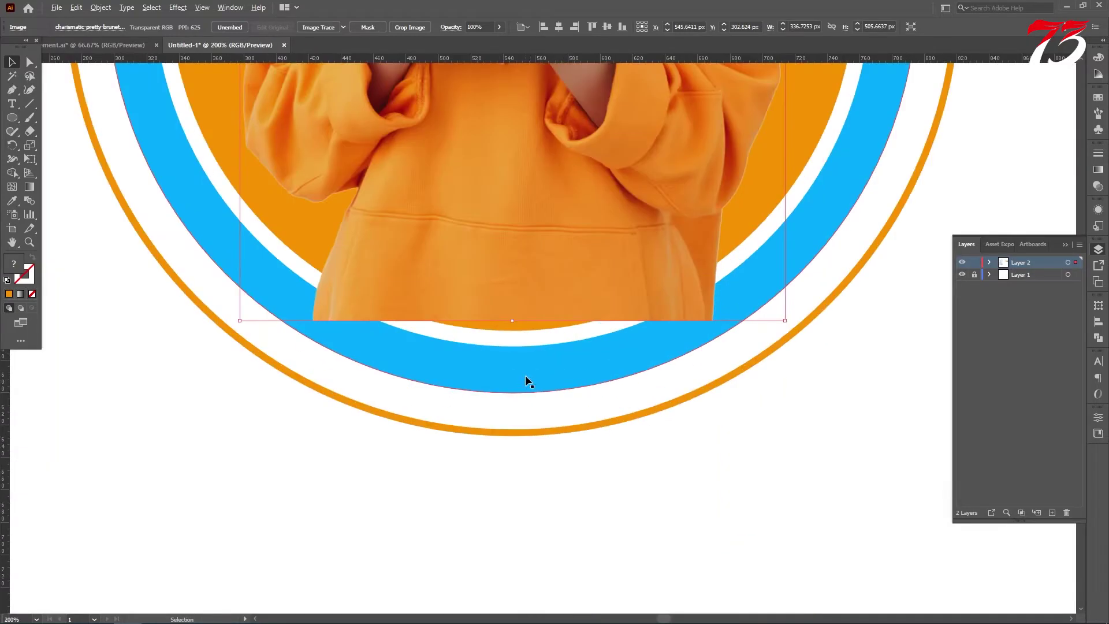
left_click_drag(530, 276, 530, 288)
scroll(530, 288, "down", 3, "alt")
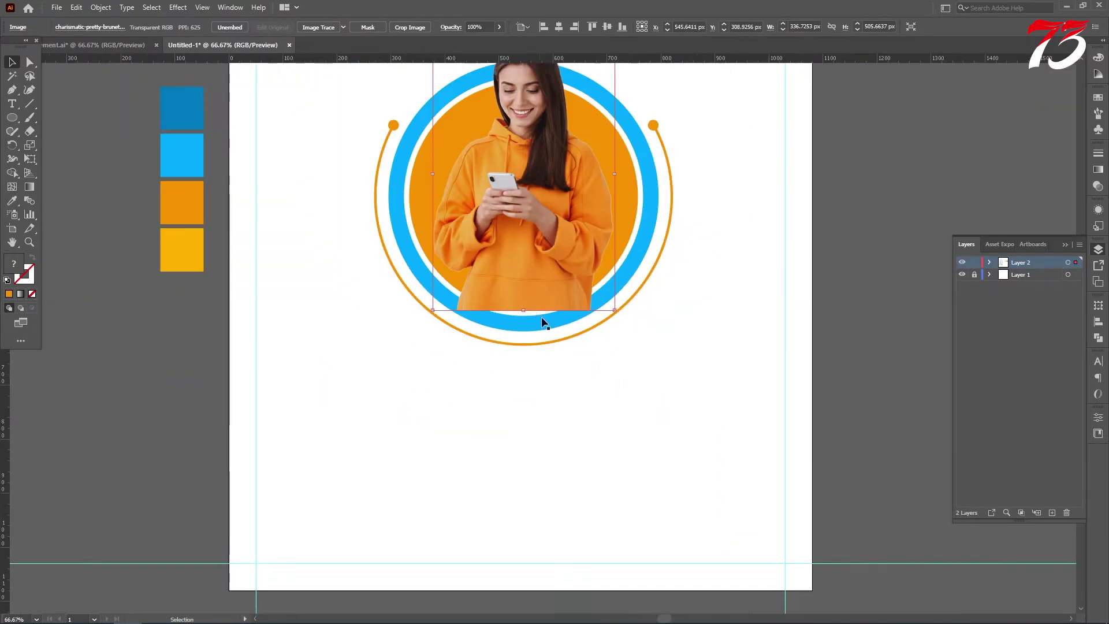
scroll(542, 317, "up", 4)
scroll(543, 317, "up", 1)
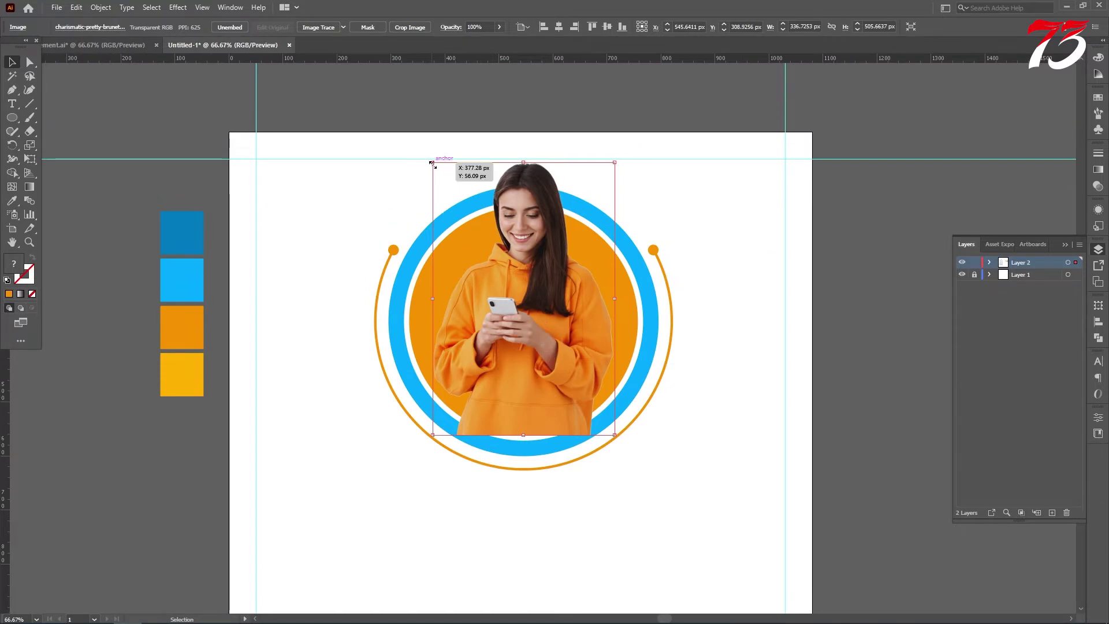
Scale the rings and orange circle together, without the photo, down to about 538 px wide around their centre
left_click_drag(722, 365, 643, 313)
left_click(637, 306, "shift")
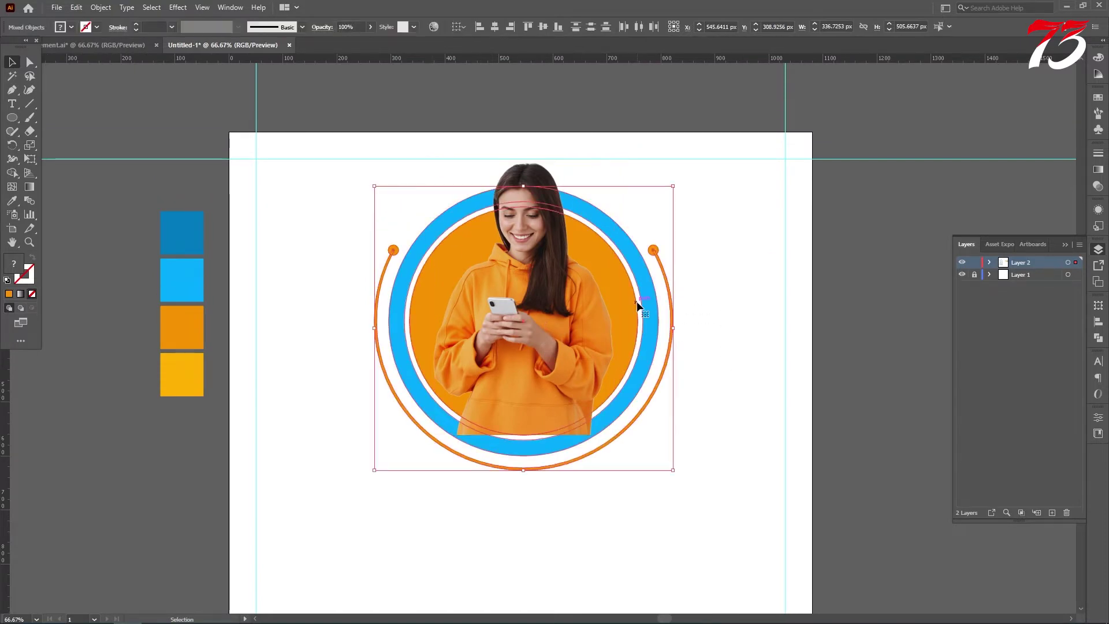
left_click_drag(673, 186, 671, 190)
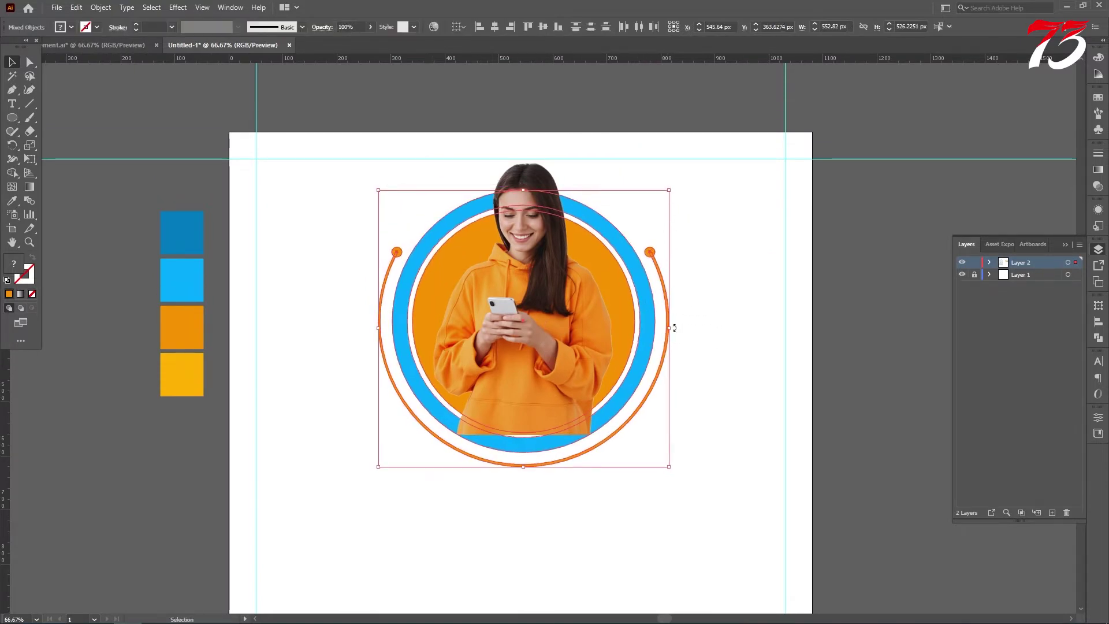
left_click(773, 394)
scroll(527, 395, "up", 2, "alt")
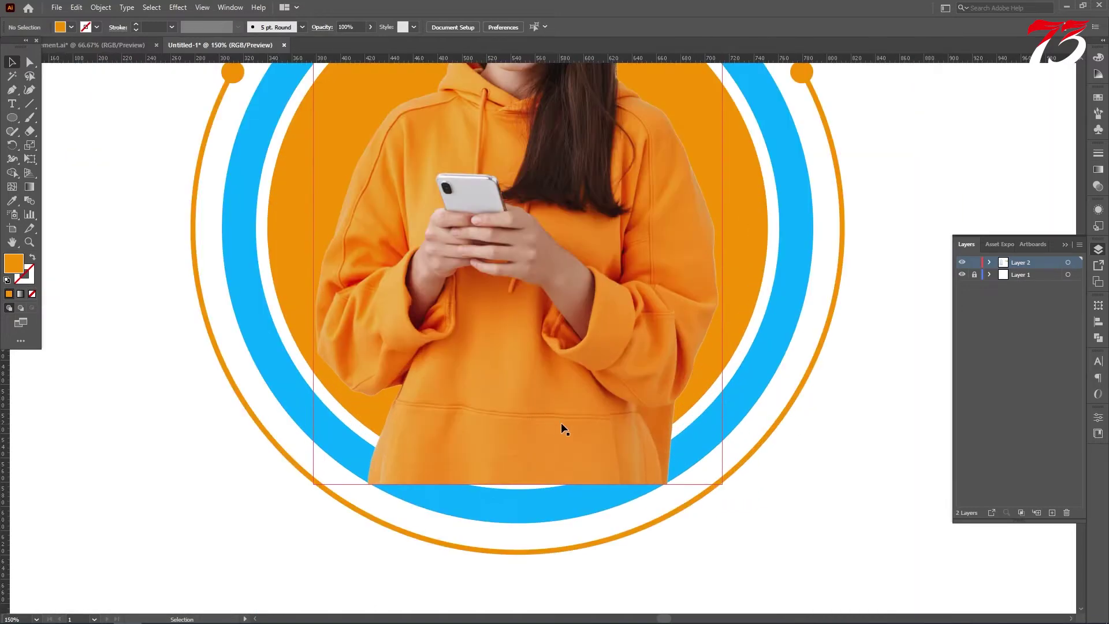
scroll(559, 365, "down", 1, "alt")
Nudge the woman's photo slightly upward so its base sits just above the orange circle's lower edge
left_click(559, 365)
scroll(556, 376, "up", 2)
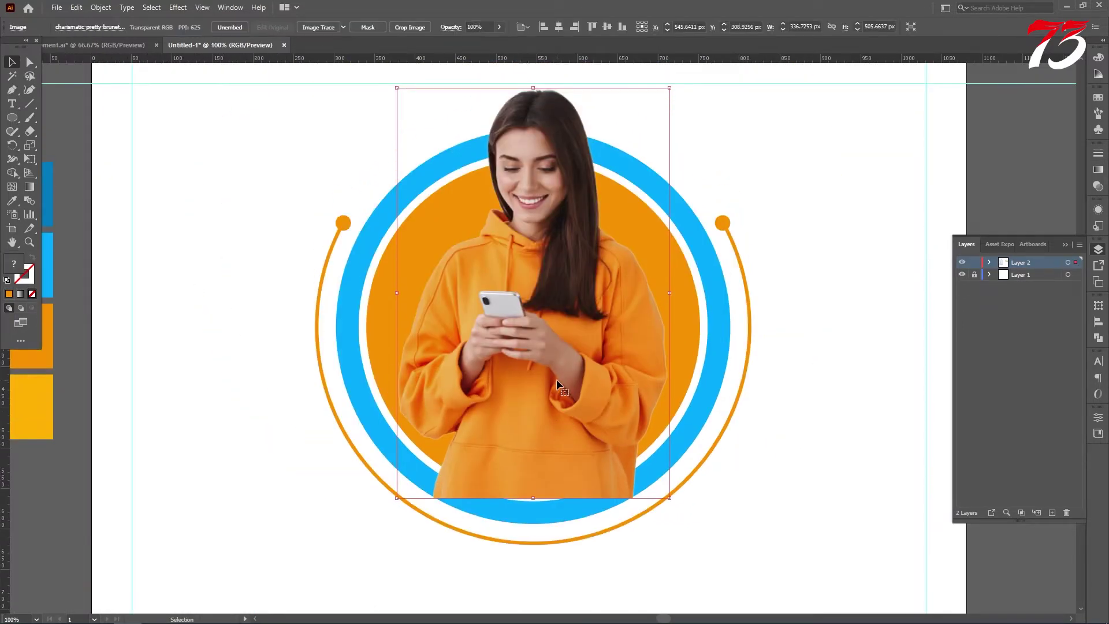
key("Up")
key("Up")
key("Up")
key("Up")
key("Up")
key("Up")
key("Up")
key("Up")
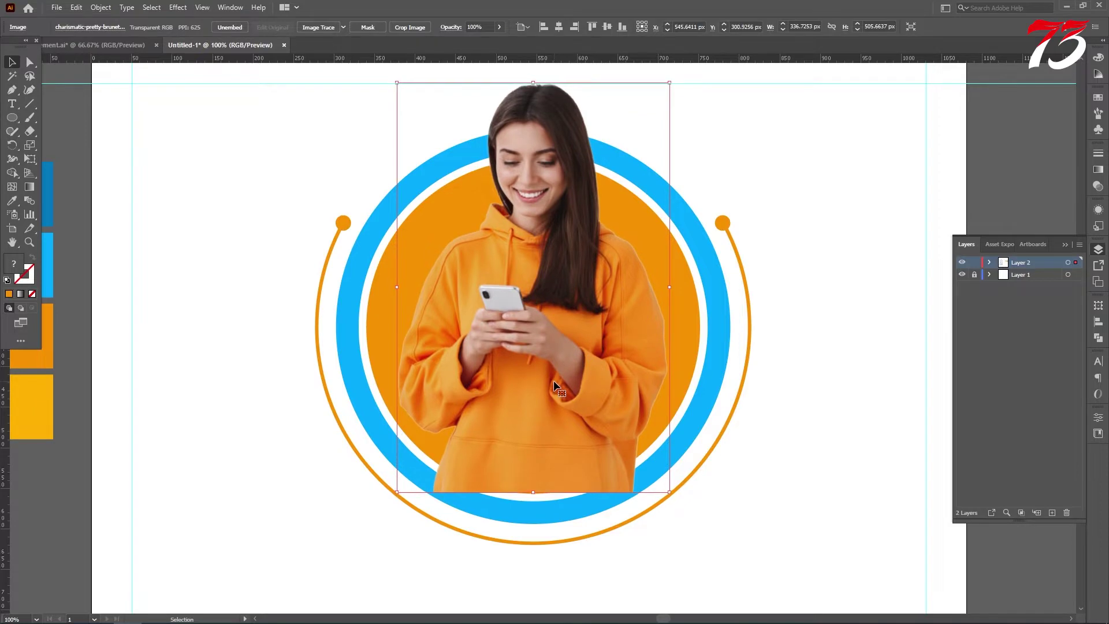
key("Down")
key("Down")
key("Down")
left_click(873, 483)
scroll(557, 524, "up", 6, "alt")
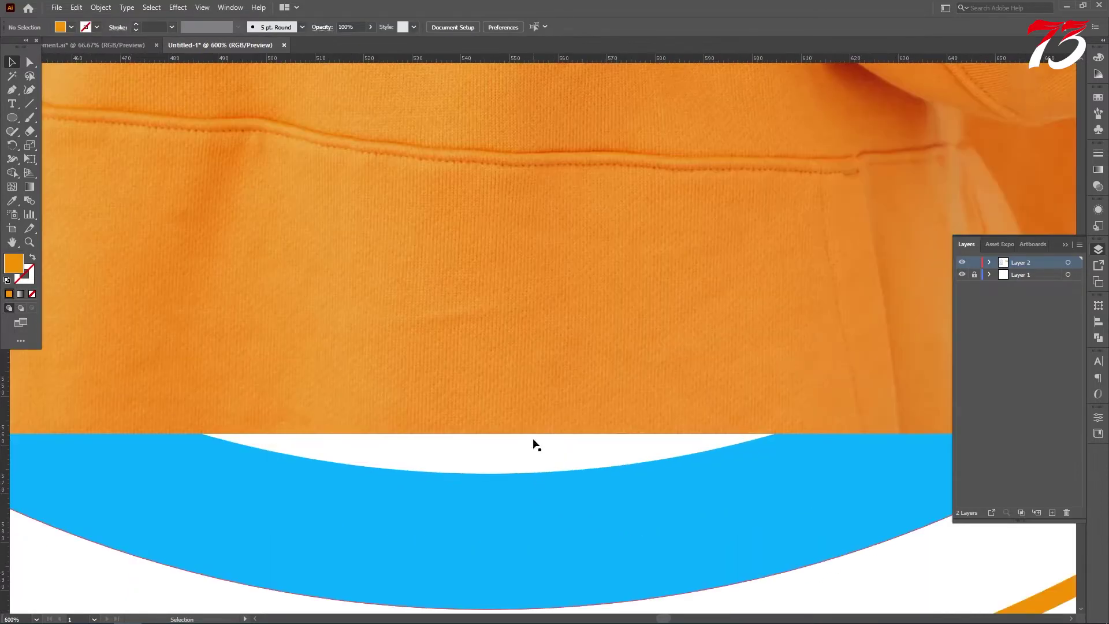
scroll(531, 440, "down", 7, "alt")
scroll(528, 408, "up", 1, "alt")
Bring a copy of the inner orange circle to the front and pull its top anchor point up past the woman's head
left_click(451, 292)
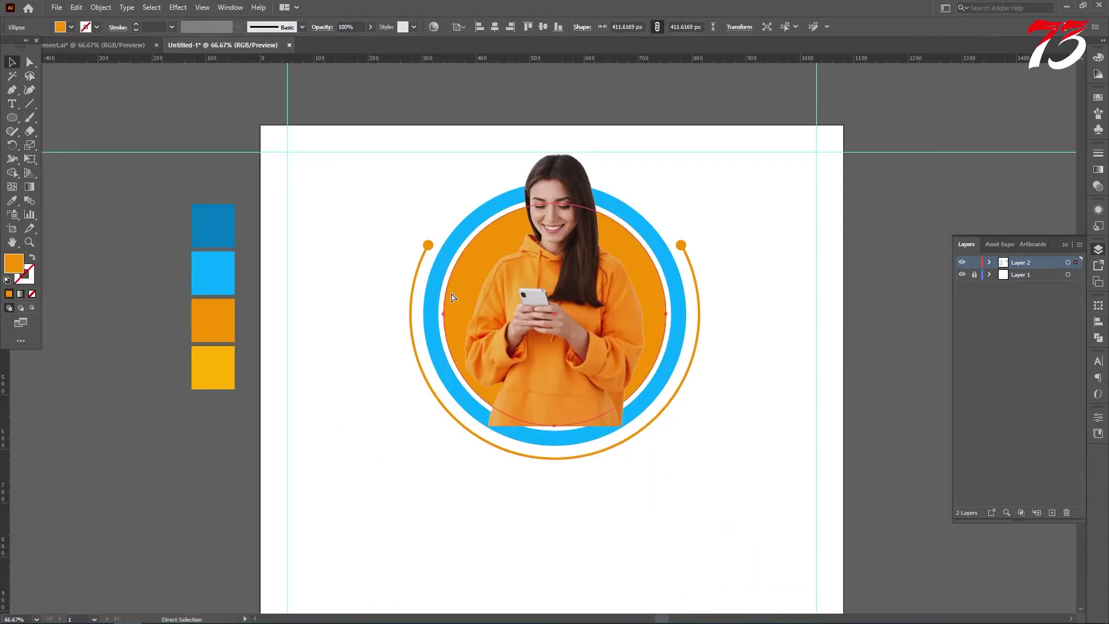
right_click(452, 294)
mouse_move(477, 503)
left_click(601, 503)
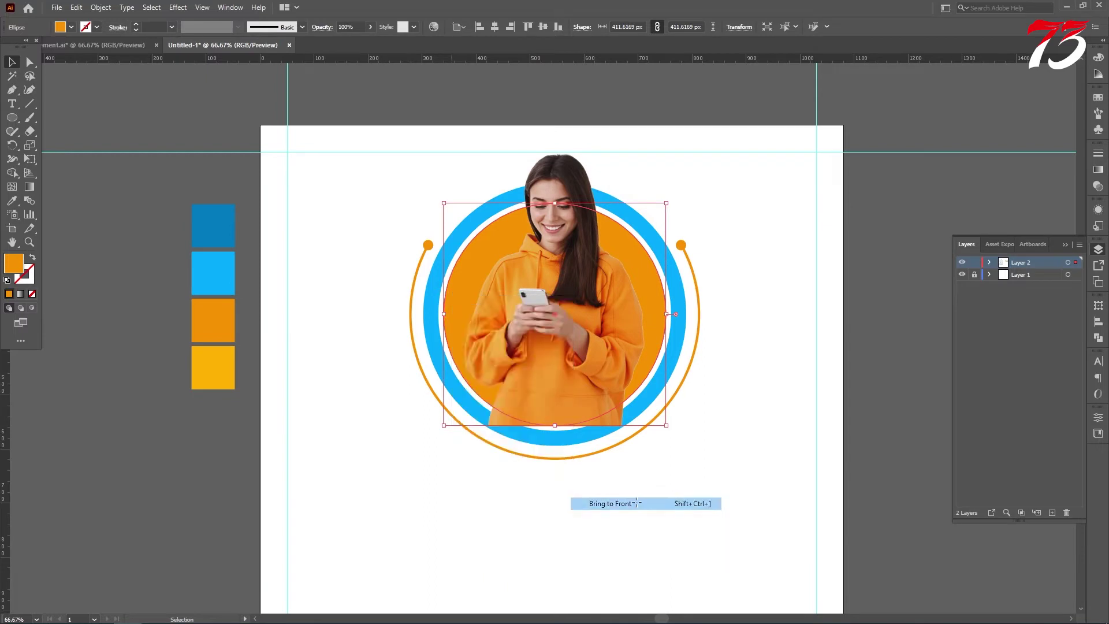
scroll(671, 489, "up", 1)
left_click(30, 62)
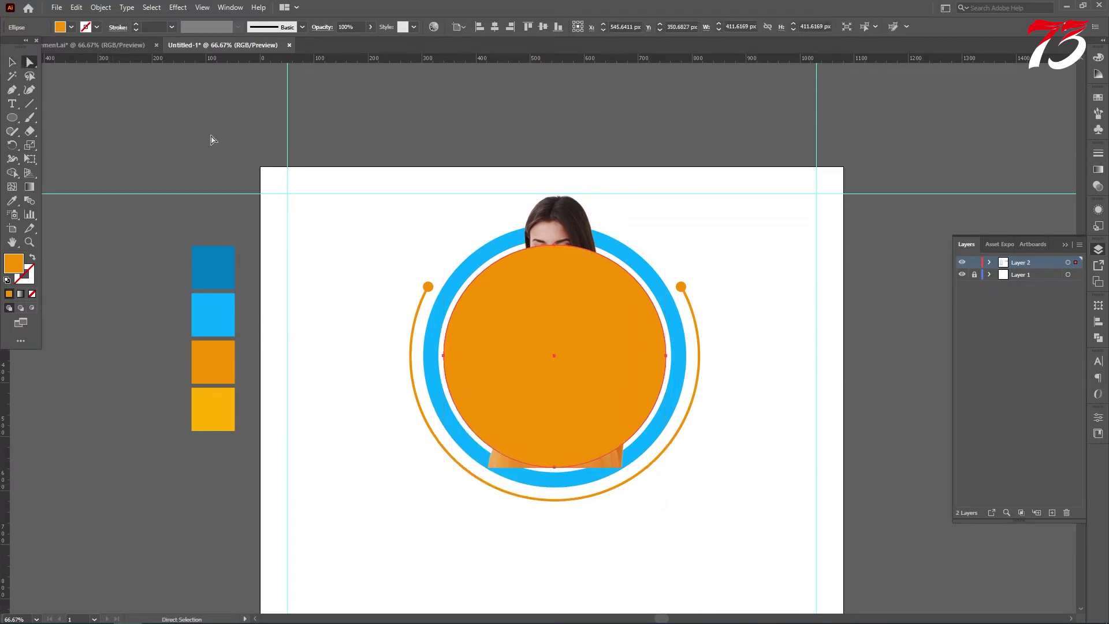
left_click(555, 246)
left_click_drag(554, 248, 551, 180)
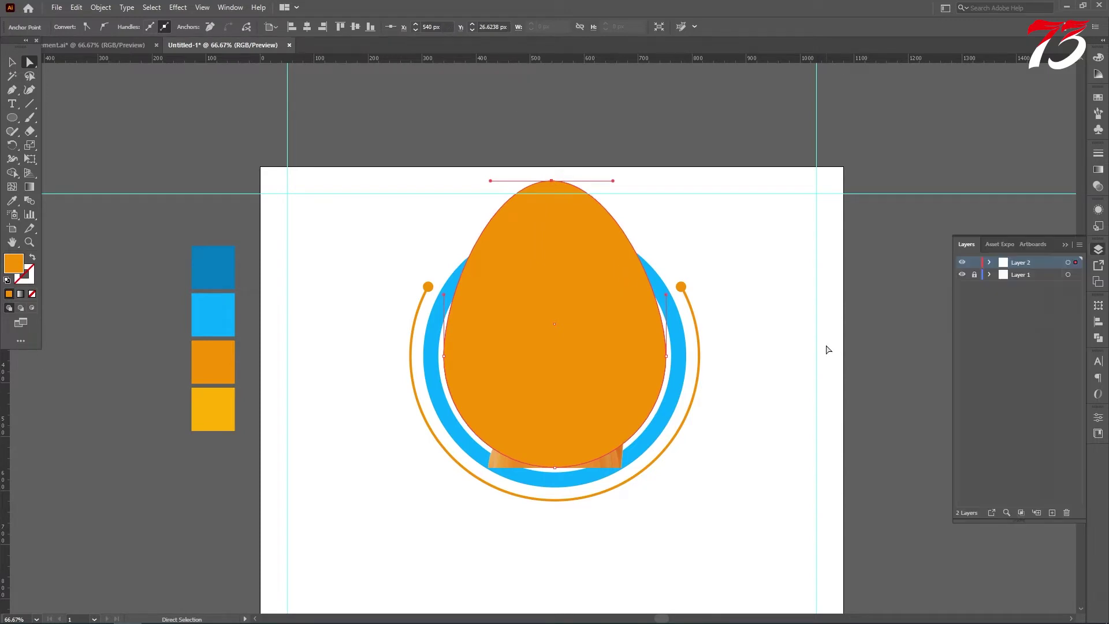
Make a clipping mask from the egg-shaped path and the woman's photo so the lower body follows the circle
left_click(989, 262)
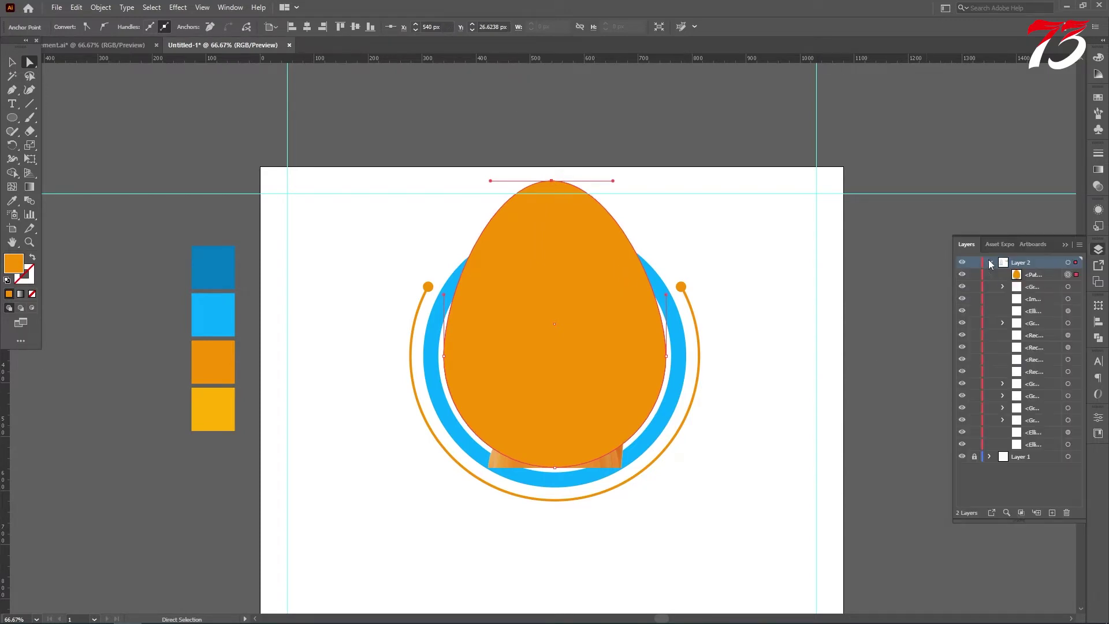
left_click(1068, 299, "shift")
right_click(608, 296)
left_click(655, 398)
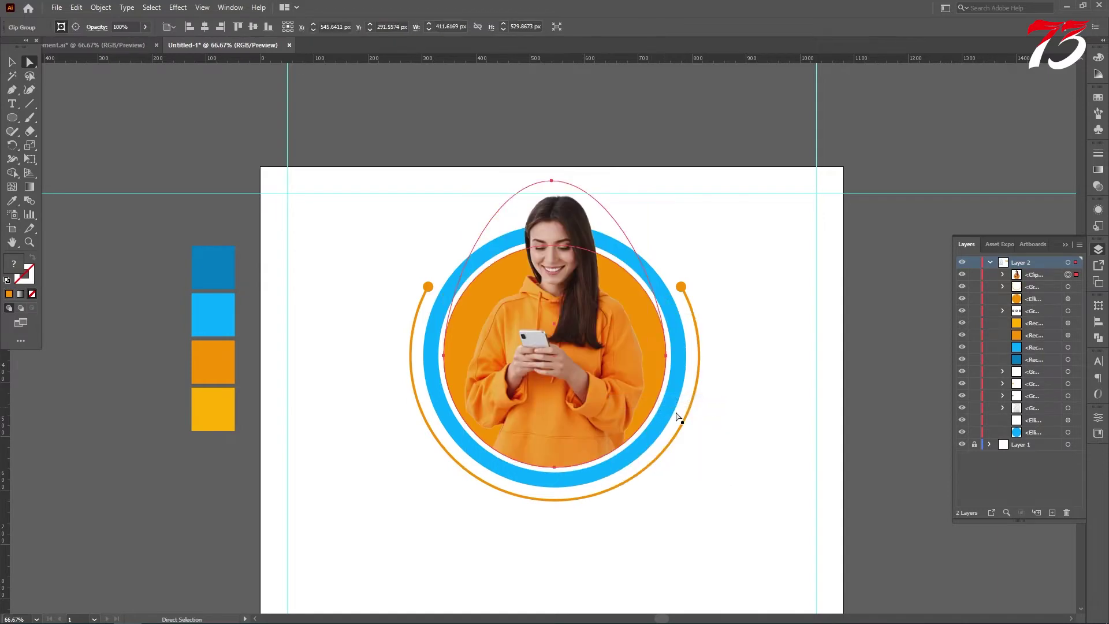
left_click(12, 62)
scroll(327, 185, "down", 1)
left_click(327, 186)
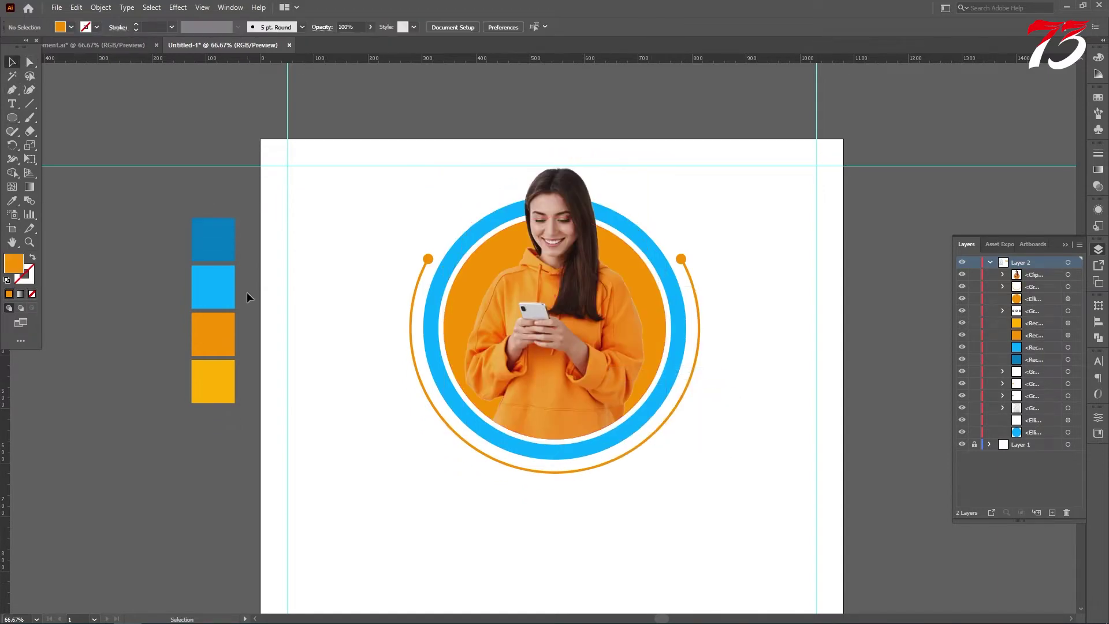
Group the masked photo with all the rings and centre the group horizontally on the artboard
left_click_drag(724, 513, 392, 175)
key("ctrl+g")
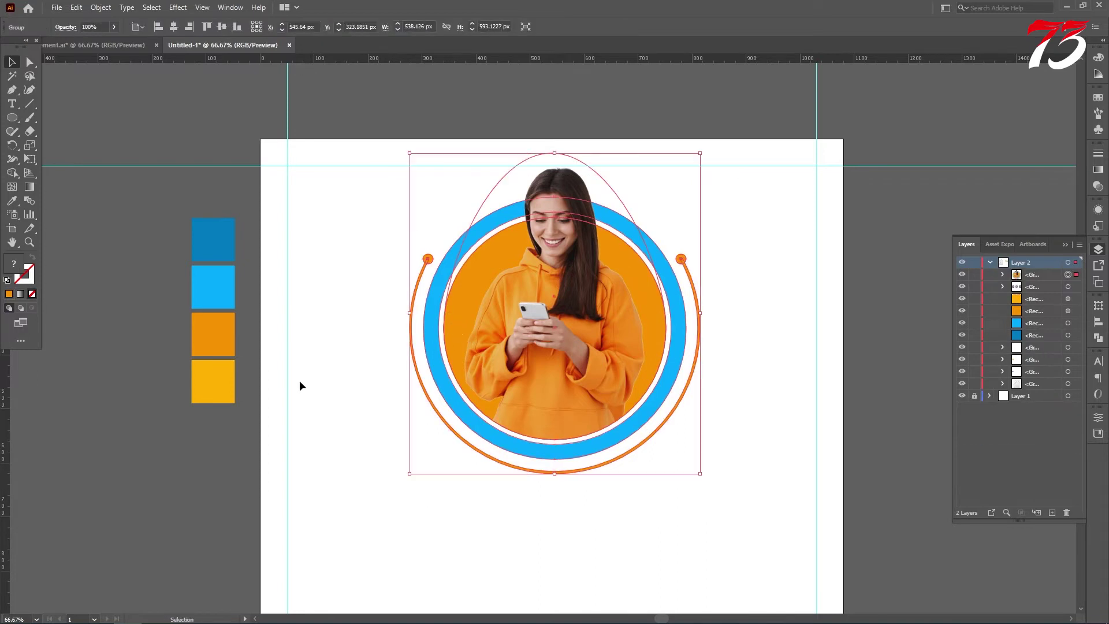
left_click(172, 28)
Nudge the photo-and-rings group 19 px down
scroll(598, 246, "down", 1)
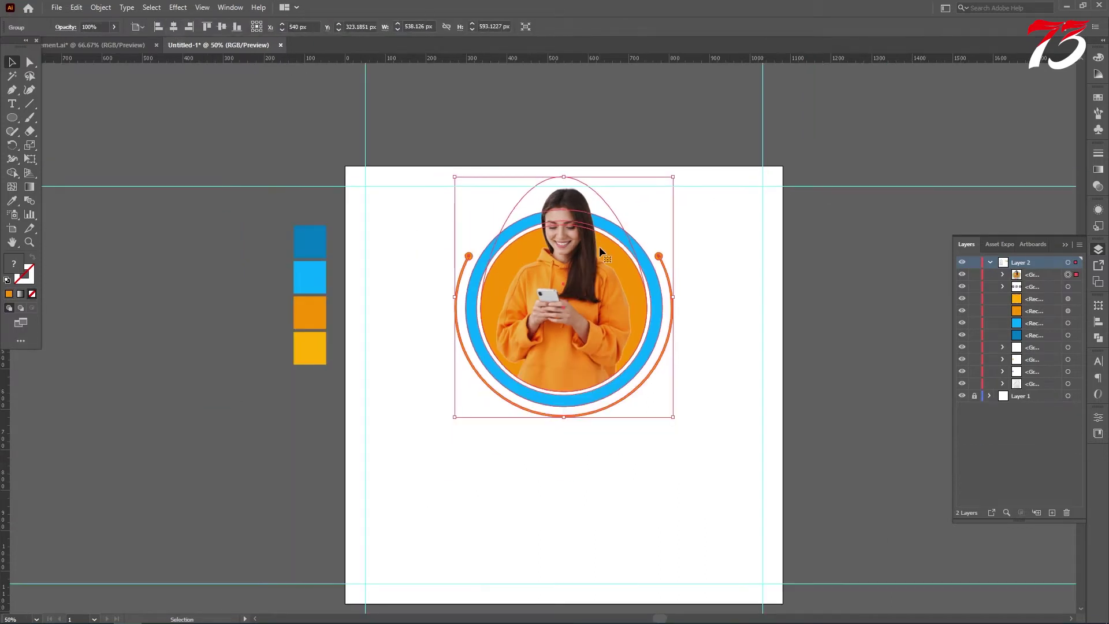
key("Down")
key("Down")
key("Down")
key("Down")
key("Down")
key("Down")
key("Down")
key("Down")
key("Down")
key("Down")
key("Down")
key("Down")
key("Down")
key("Down")
key("Down")
key("Down")
key("Down")
key("Down")
key("Down")
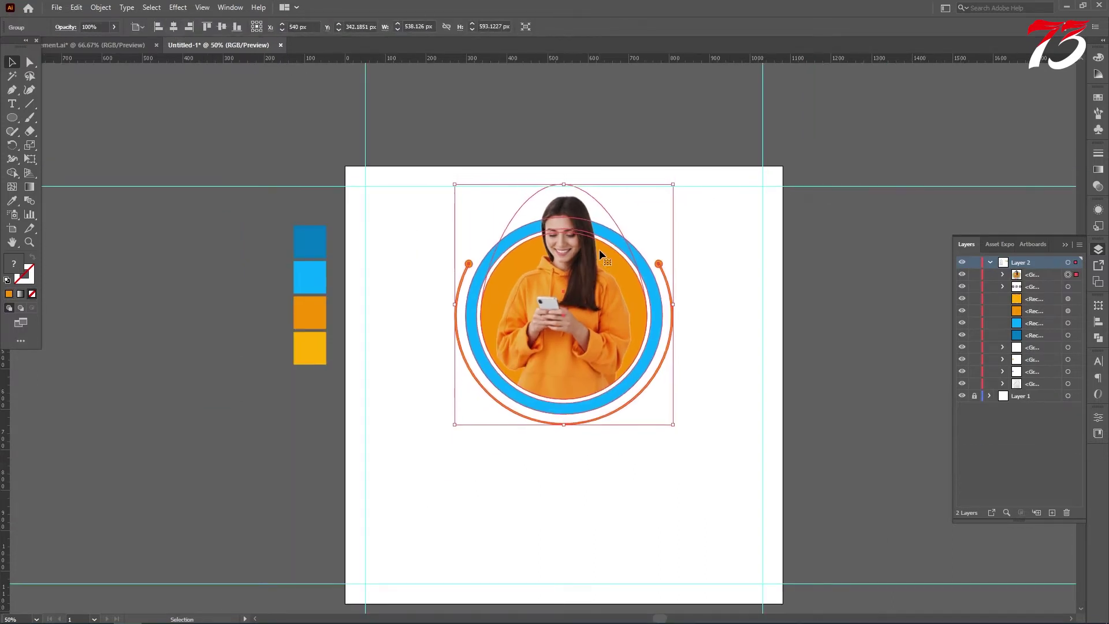
left_click(771, 282)
Draw an orange rectangle about 602 x 126 px below the circles
scroll(772, 282, "down", 3)
left_click_drag(12, 118, 57, 116)
scroll(491, 326, "down", 4)
scroll(494, 344, "up", 1)
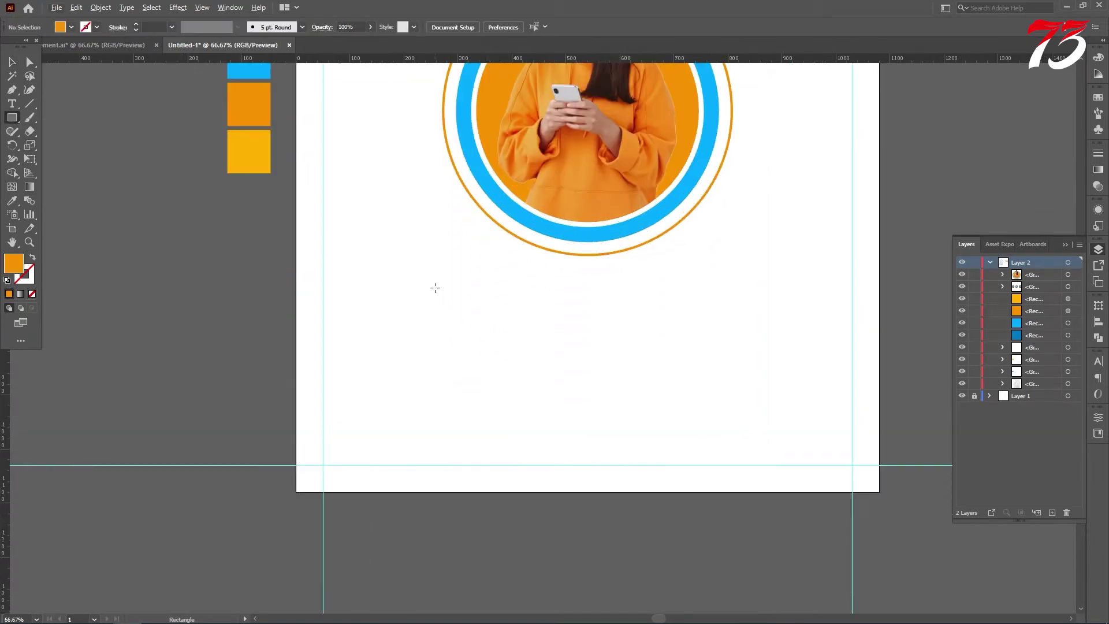
left_click_drag(435, 287, 760, 356)
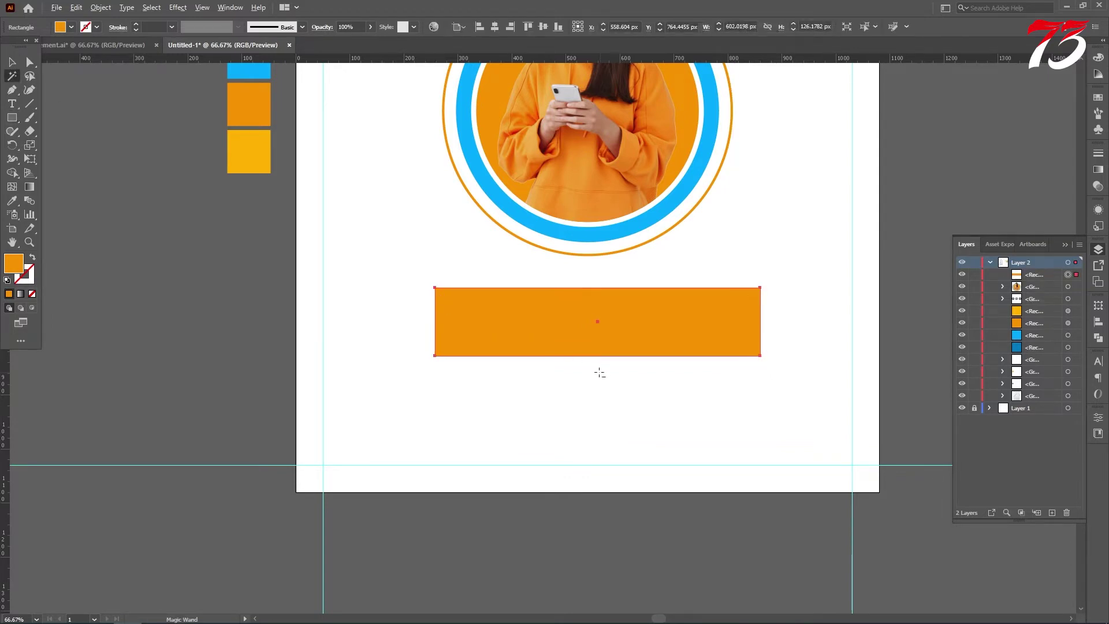
Slant the rectangle into a parallelogram by shifting its two top anchor points 27 px to the right
scroll(598, 372, "up", 2)
left_click(13, 62)
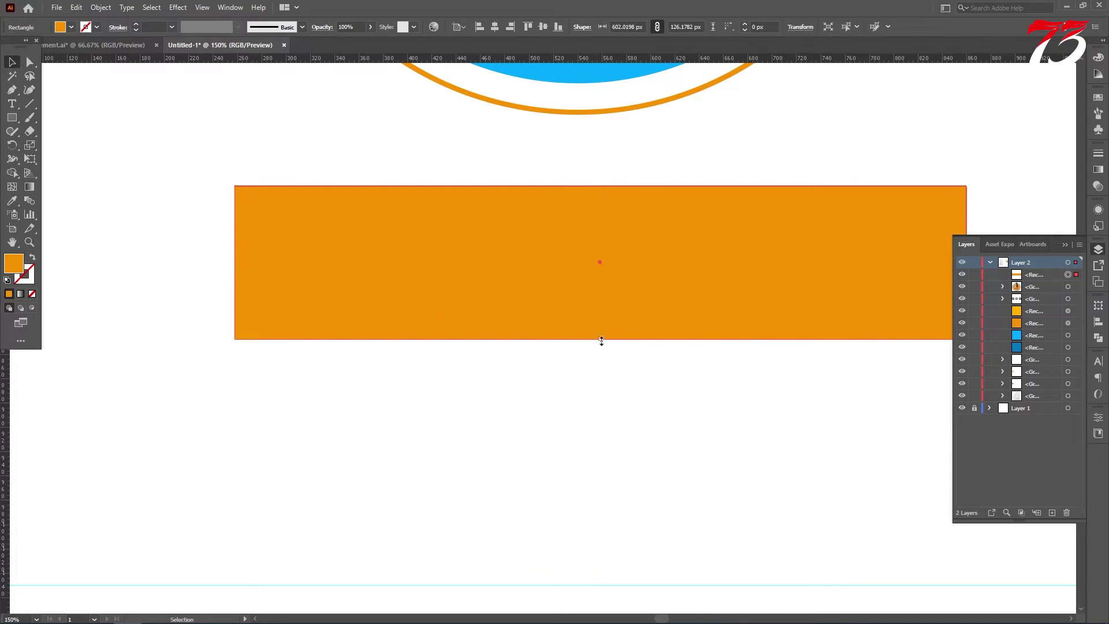
left_click_drag(601, 341, 558, 331)
scroll(520, 317, "down", 2)
left_click(36, 66)
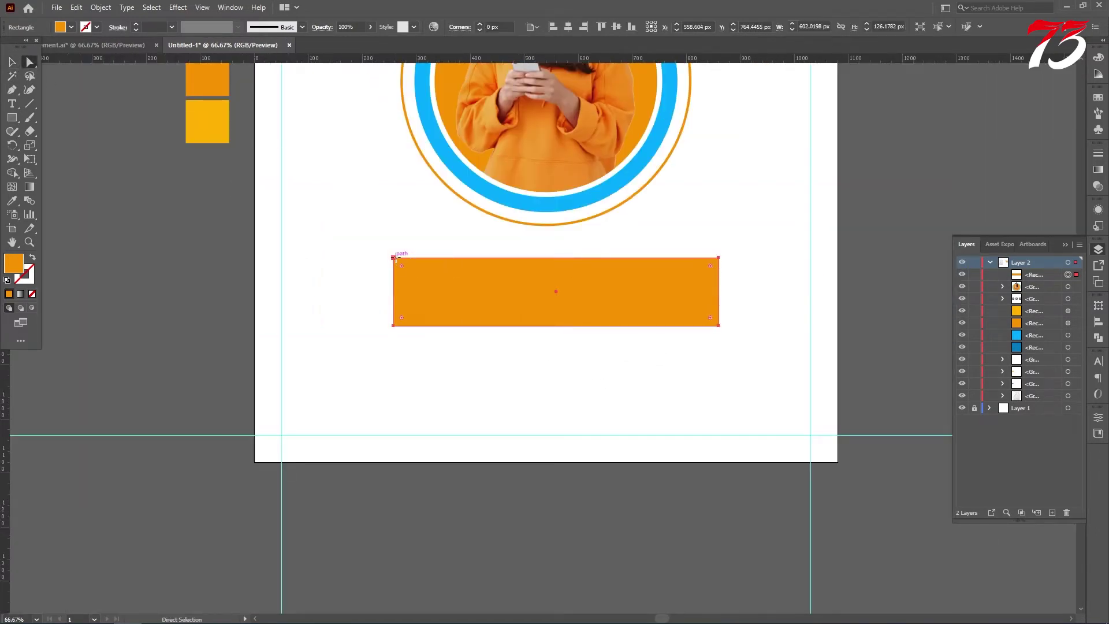
left_click(393, 257)
left_click(719, 258, "shift")
key("shift+Right")
key("shift+Right")
key("shift+Right")
key("shift+Right")
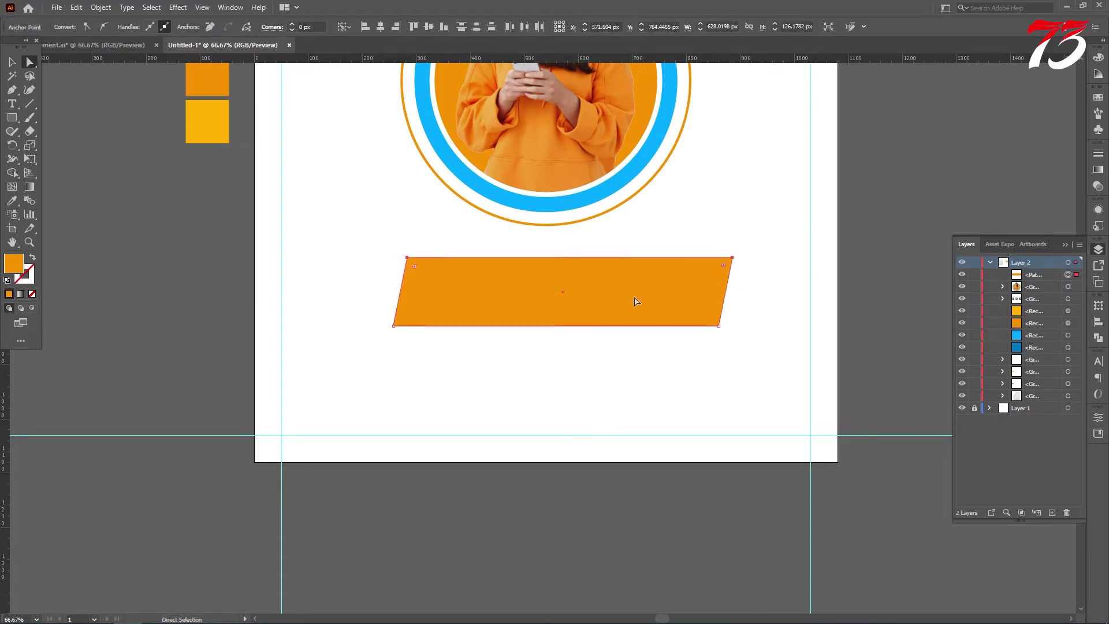
key("Right")
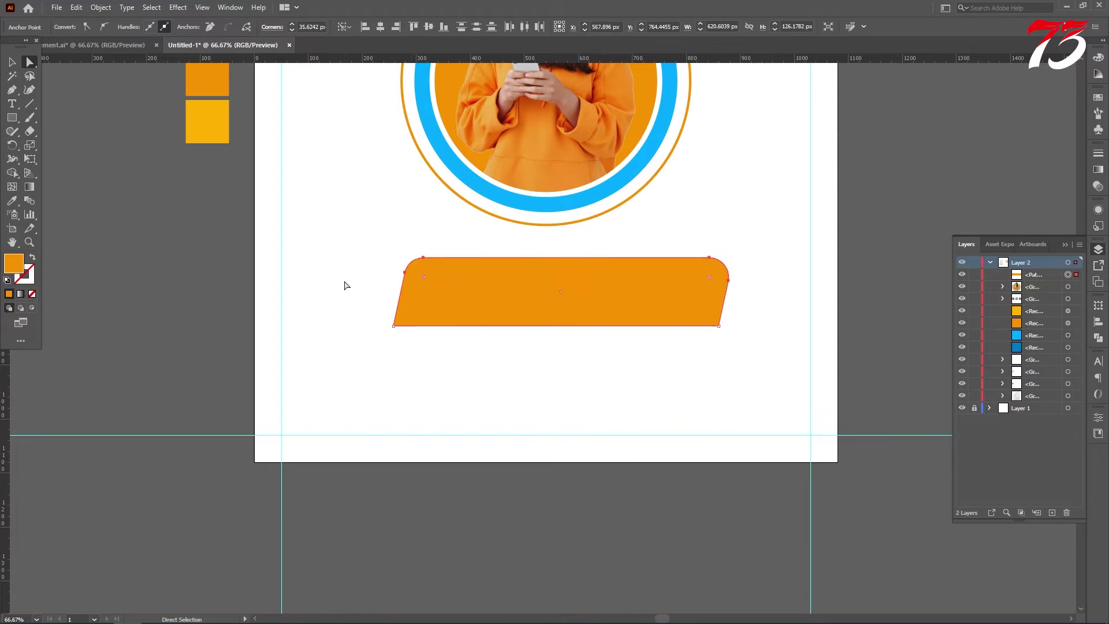
left_click_drag(320, 265, 470, 332)
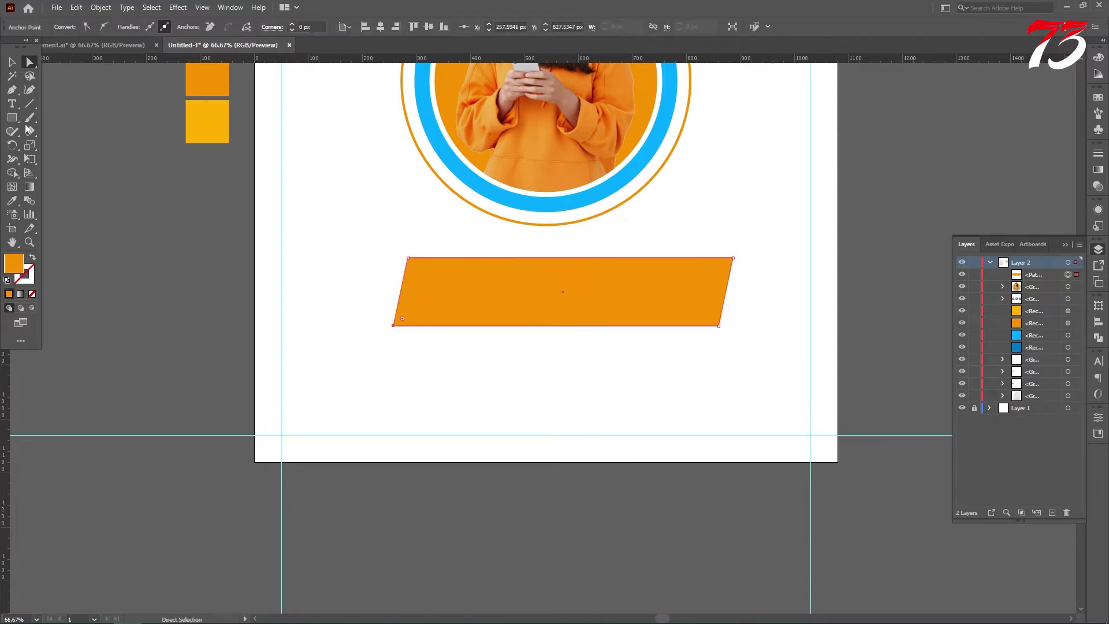
left_click(10, 62)
left_click(648, 299)
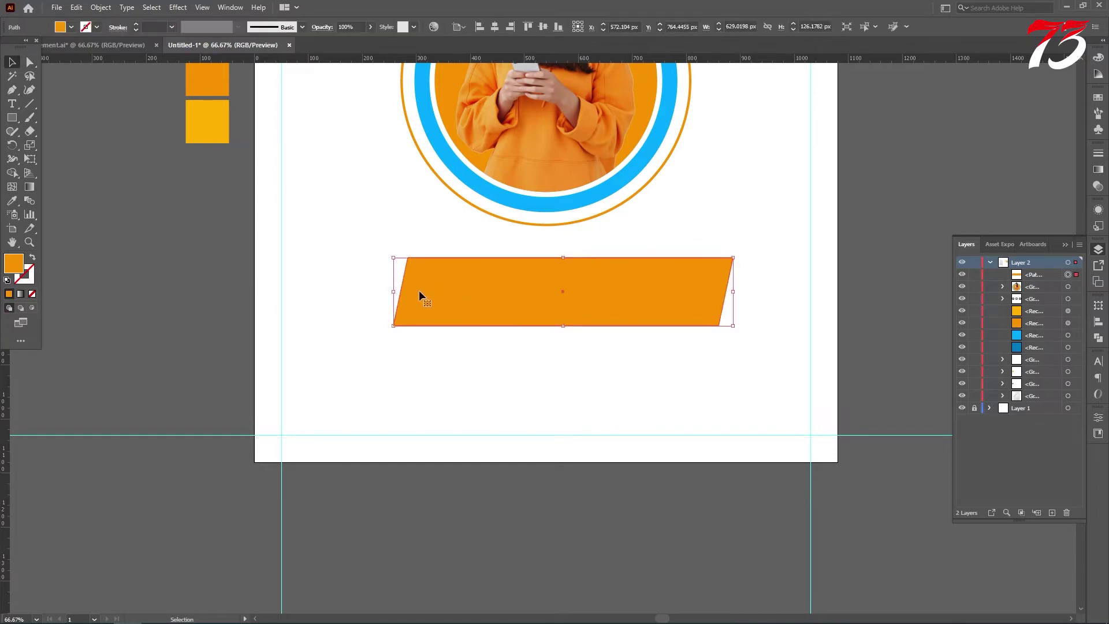
Round all four corners of the orange parallelogram and move it up closer to the circles
left_click(27, 61)
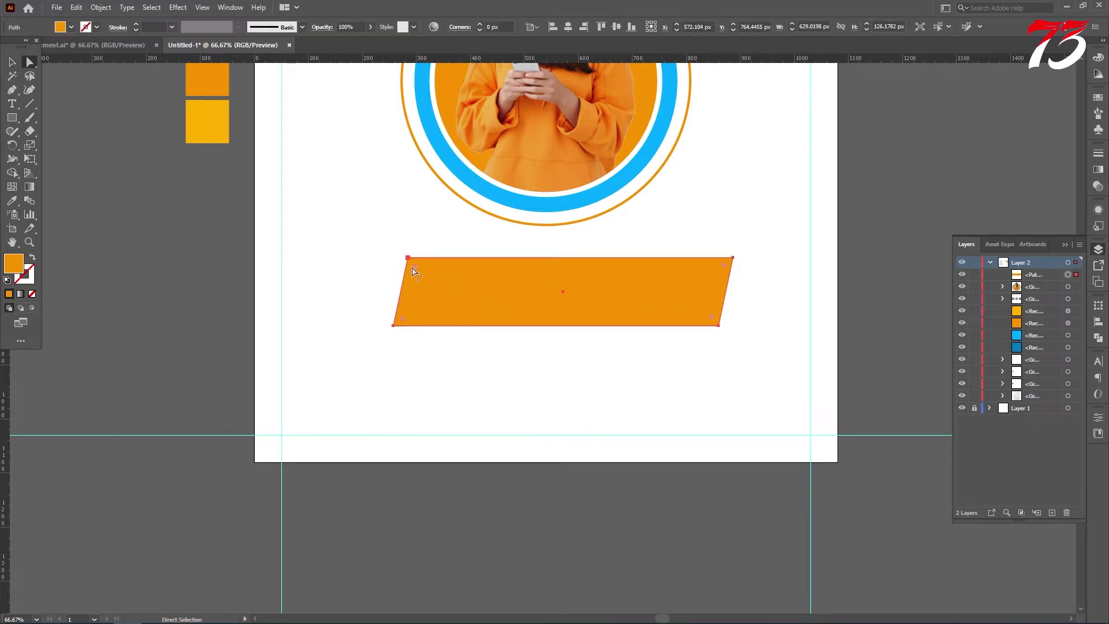
left_click_drag(414, 267, 421, 273)
left_click(485, 371)
scroll(584, 416, "up", 2)
scroll(458, 321, "up", 1)
left_click_drag(537, 379, 527, 361)
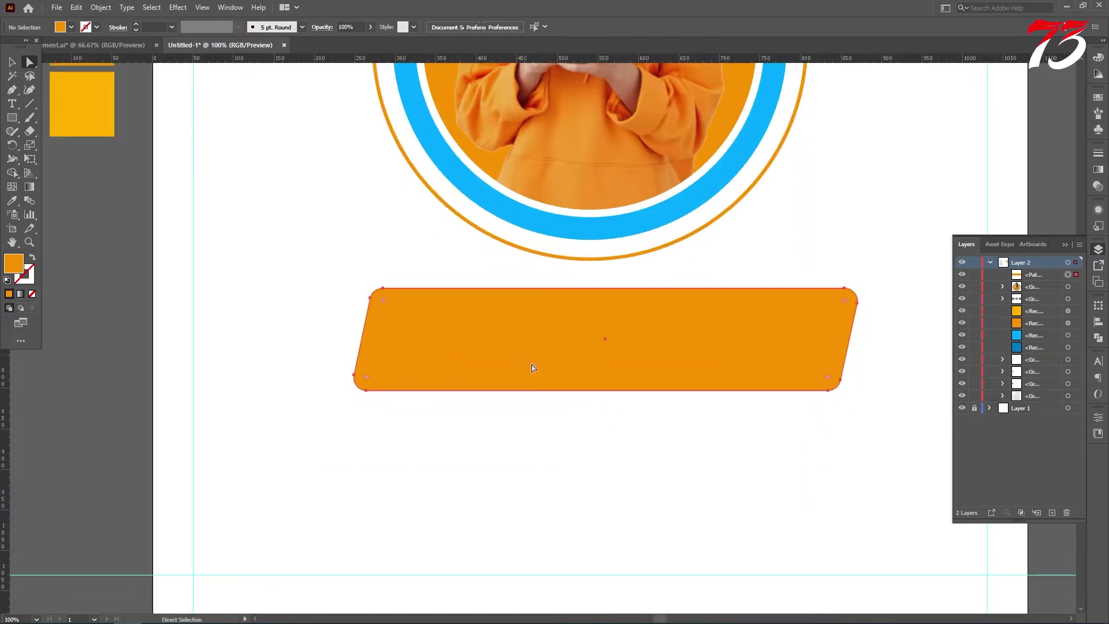
left_click_drag(383, 300, 384, 308)
left_click(503, 449)
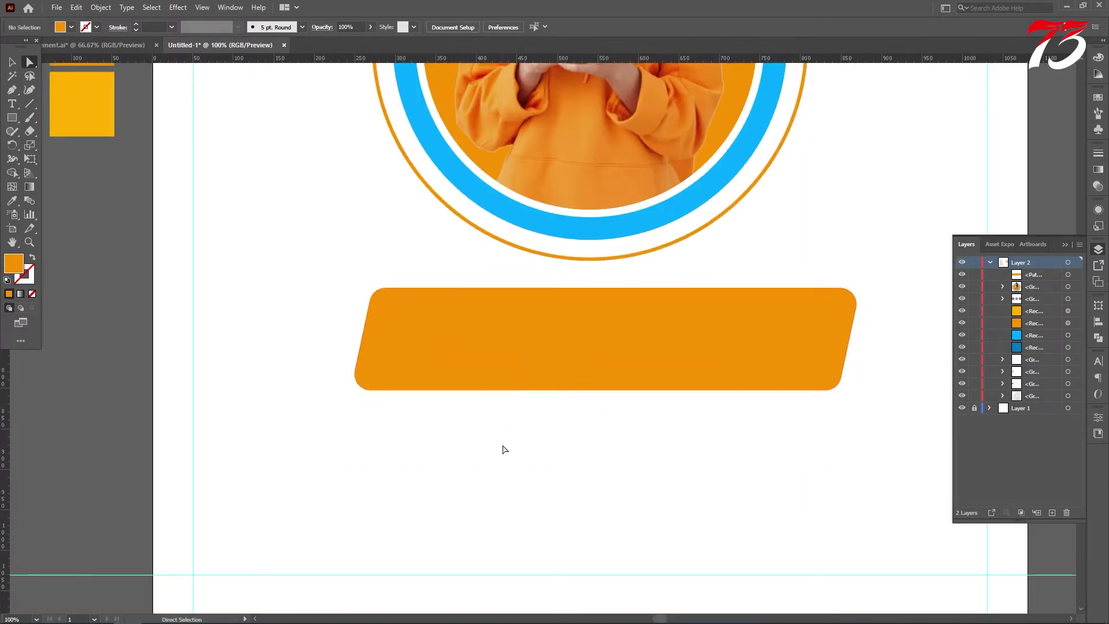
Recolor the orange parallelogram with the dark blue swatch and center it horizontally on the artboard
scroll(546, 349, "down", 1)
left_click(598, 317)
key("i")
key("ctrl+minus")
key("ctrl+minus")
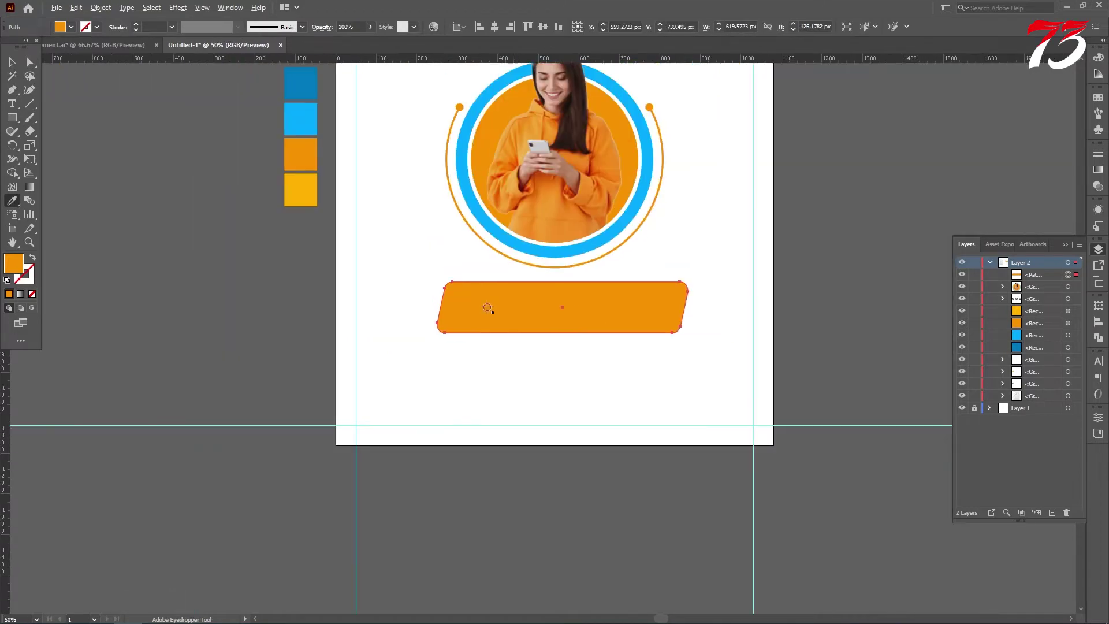
left_click(301, 125)
left_click(11, 64)
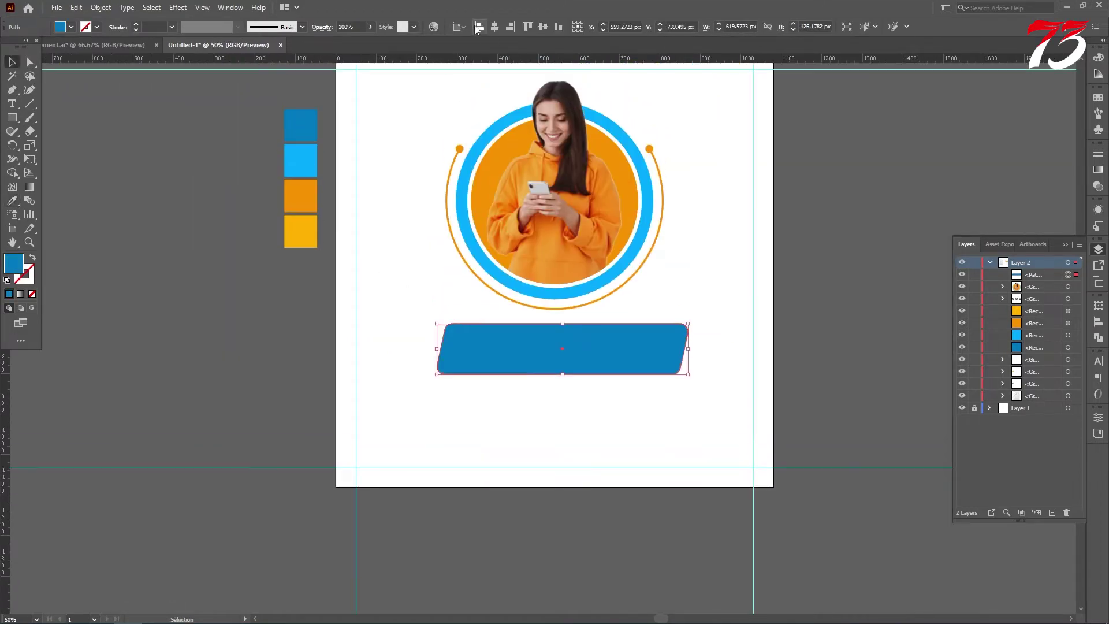
left_click(494, 27)
scroll(570, 390, "up", 1)
scroll(576, 406, "down", 1)
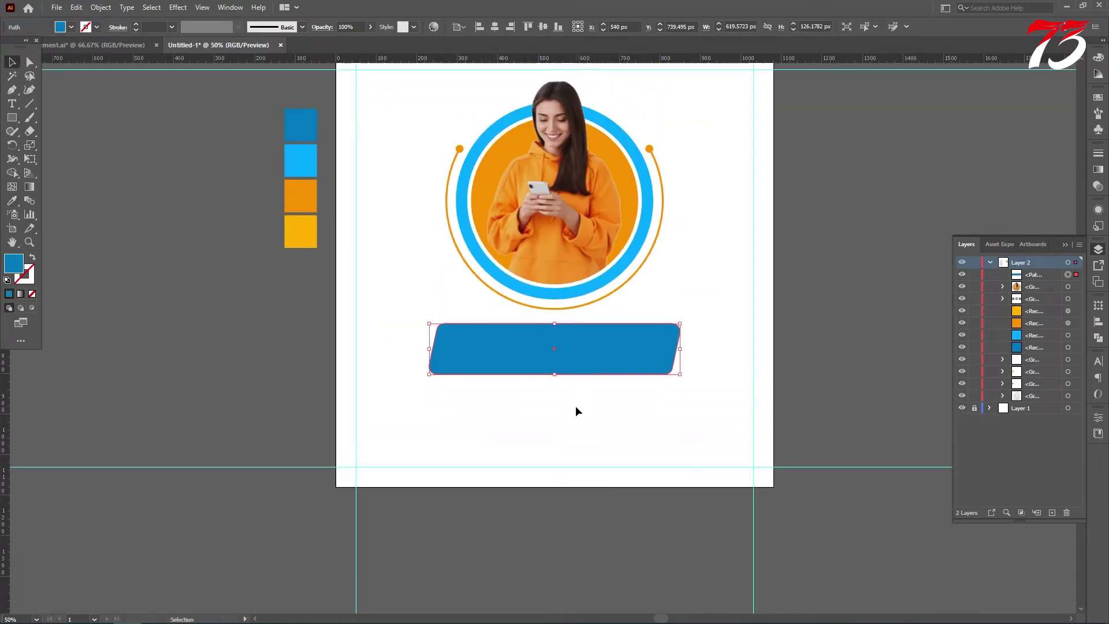
Reduce the blue parallelogram's height to about 119 px by lowering its upper edge
scroll(572, 410, "up", 1)
scroll(571, 363, "up", 1)
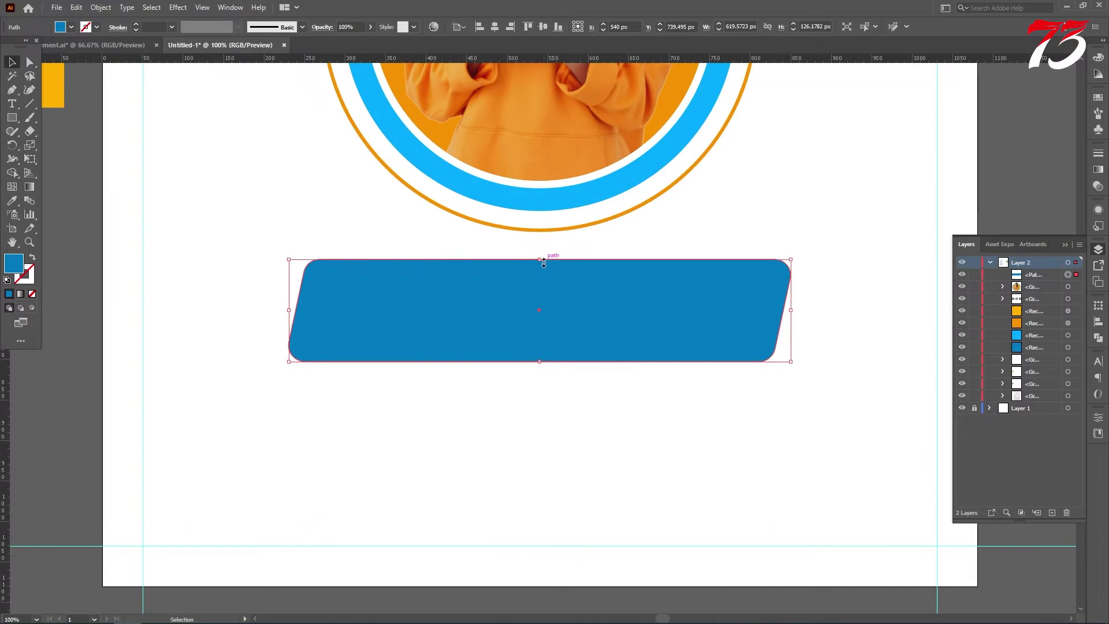
left_click_drag(541, 261, 542, 265)
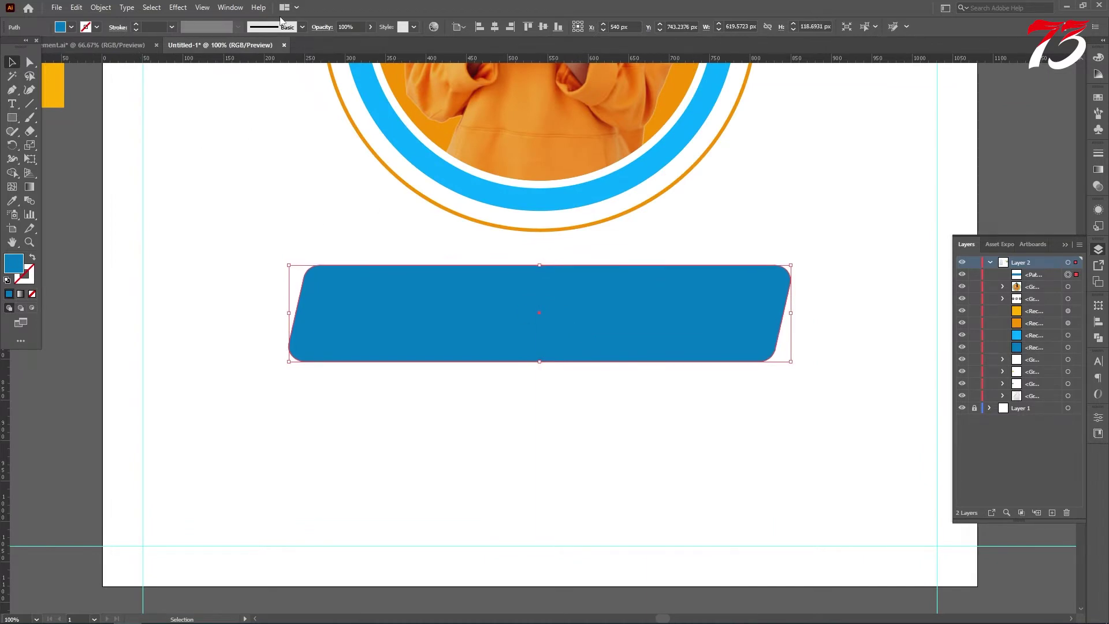
Create an outward offset path of 15 px around the blue parallelogram
left_click(108, 9)
mouse_move(126, 283)
left_click(292, 327)
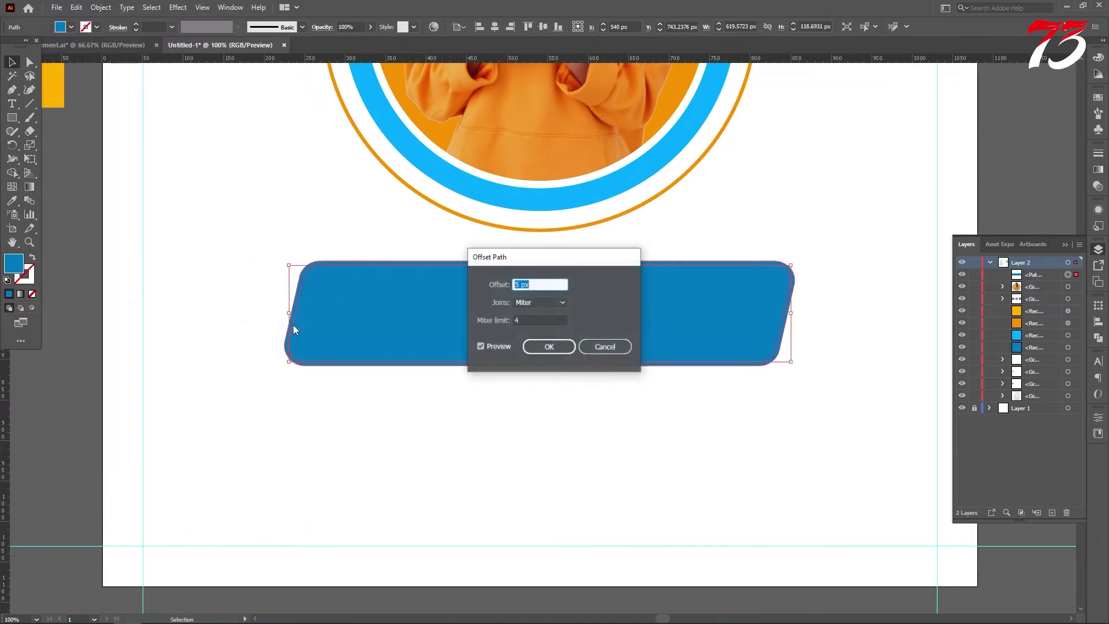
type("15px")
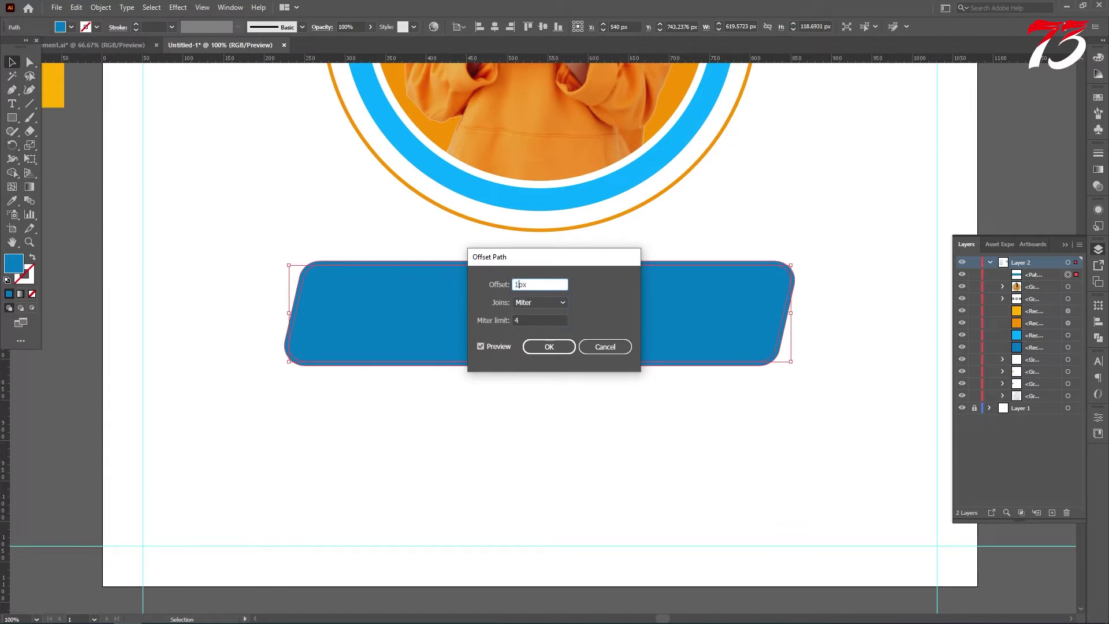
left_click(569, 348)
Fill the larger offset parallelogram with the light blue swatch to form a border around the banner
left_click(11, 204)
scroll(450, 275, "down", 2)
left_click(245, 103)
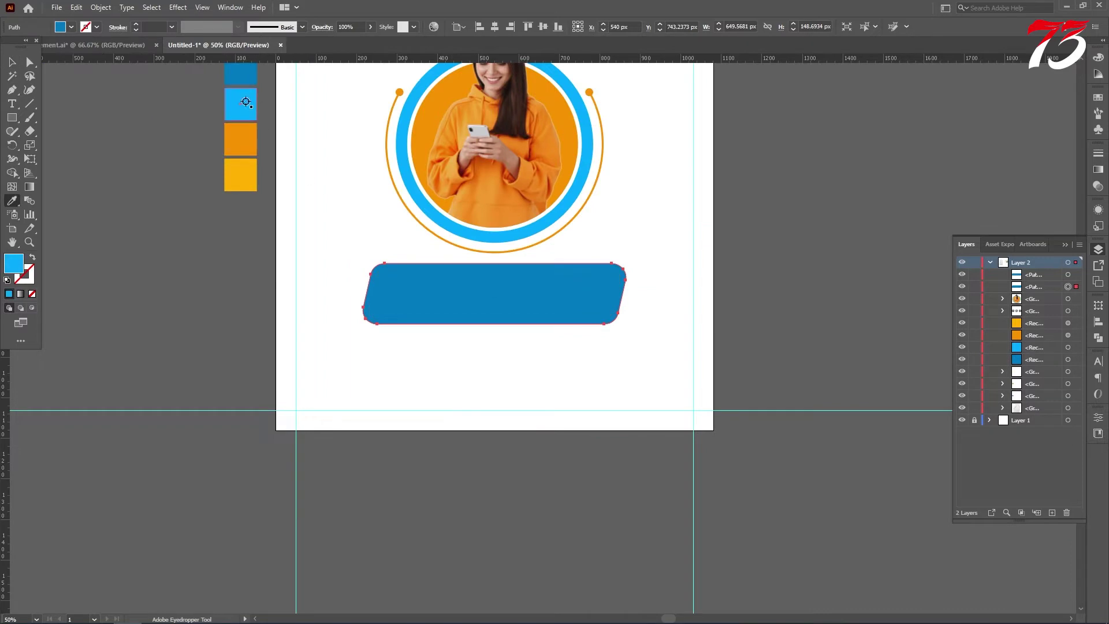
left_click(12, 66)
scroll(497, 319, "down", 1)
left_click(483, 314)
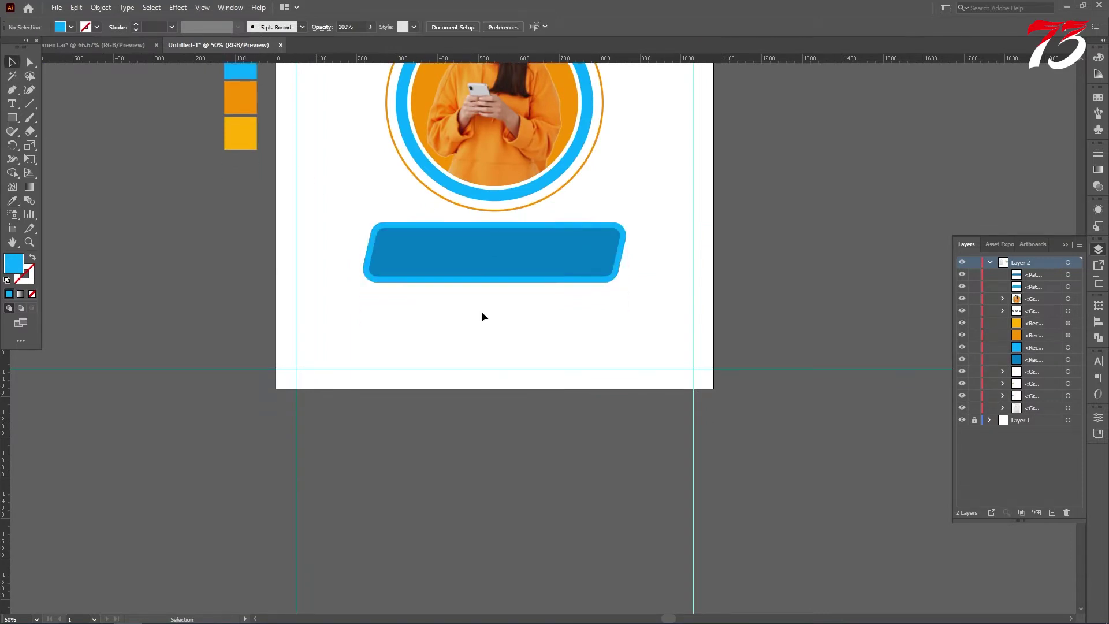
Move both banner parallelograms together straight down to widen the gap below the circles
scroll(509, 329, "up", 1)
scroll(599, 348, "up", 2)
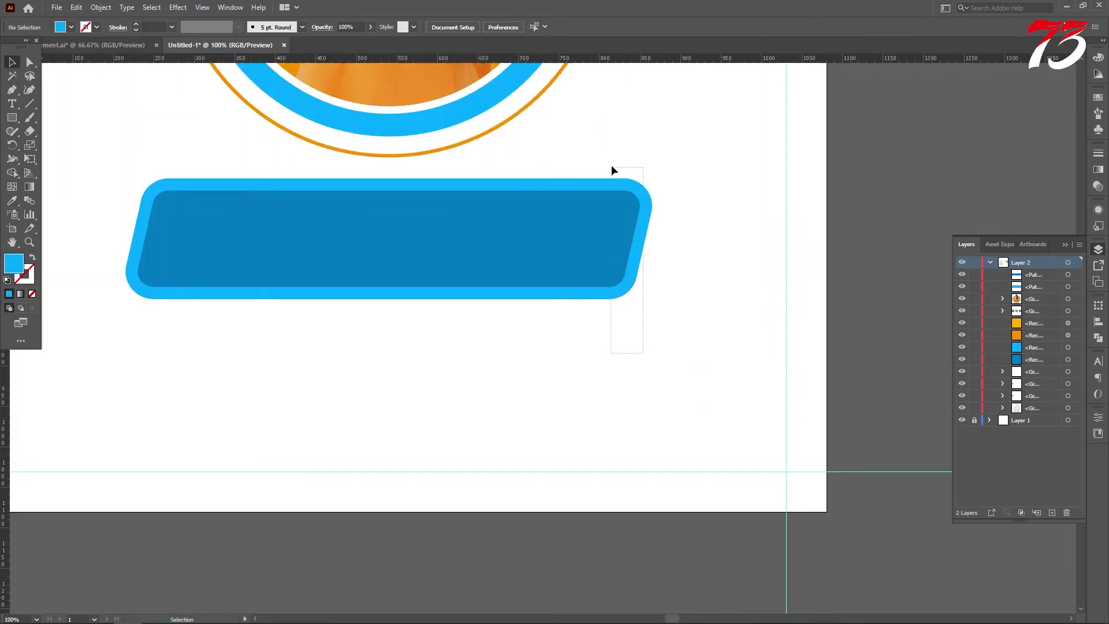
left_click_drag(614, 169, 613, 170)
scroll(643, 320, "down", 2)
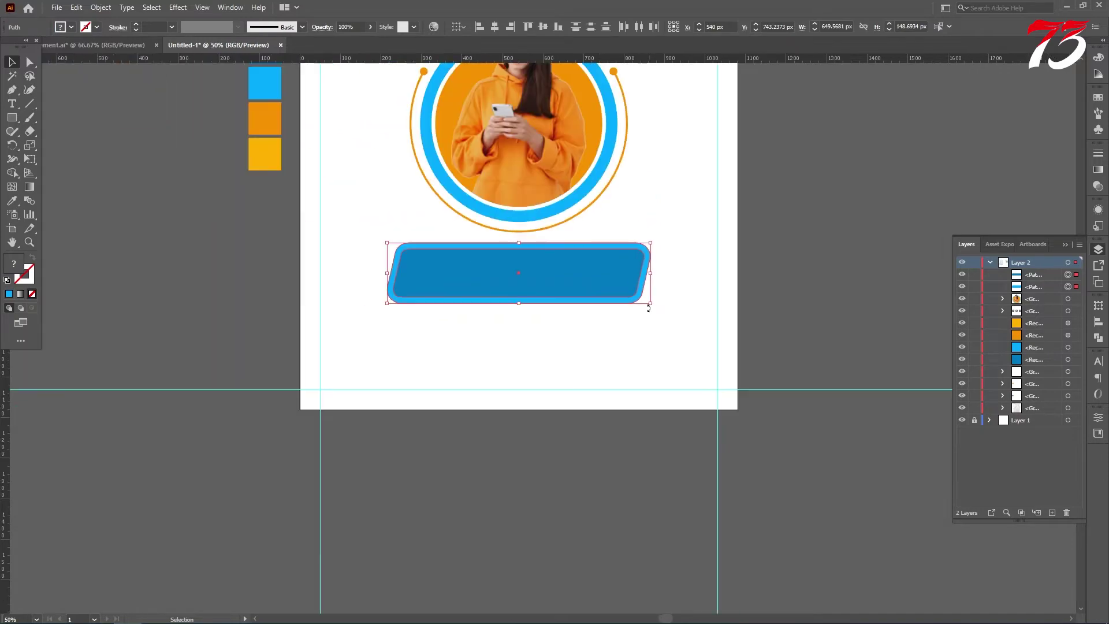
left_click(566, 345)
scroll(566, 345, "down", 2)
scroll(513, 315, "up", 3)
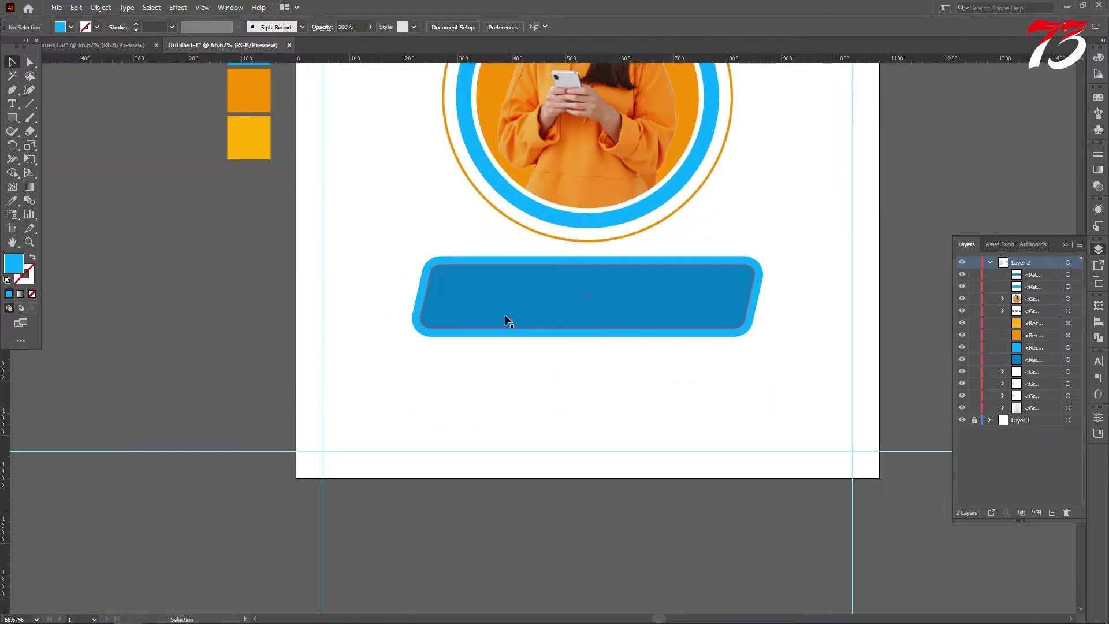
scroll(562, 302, "up", 2)
left_click_drag(230, 216, 516, 393)
scroll(554, 364, "down", 2)
left_click_drag(592, 338, 593, 374)
scroll(592, 375, "down", 4)
left_click(589, 390)
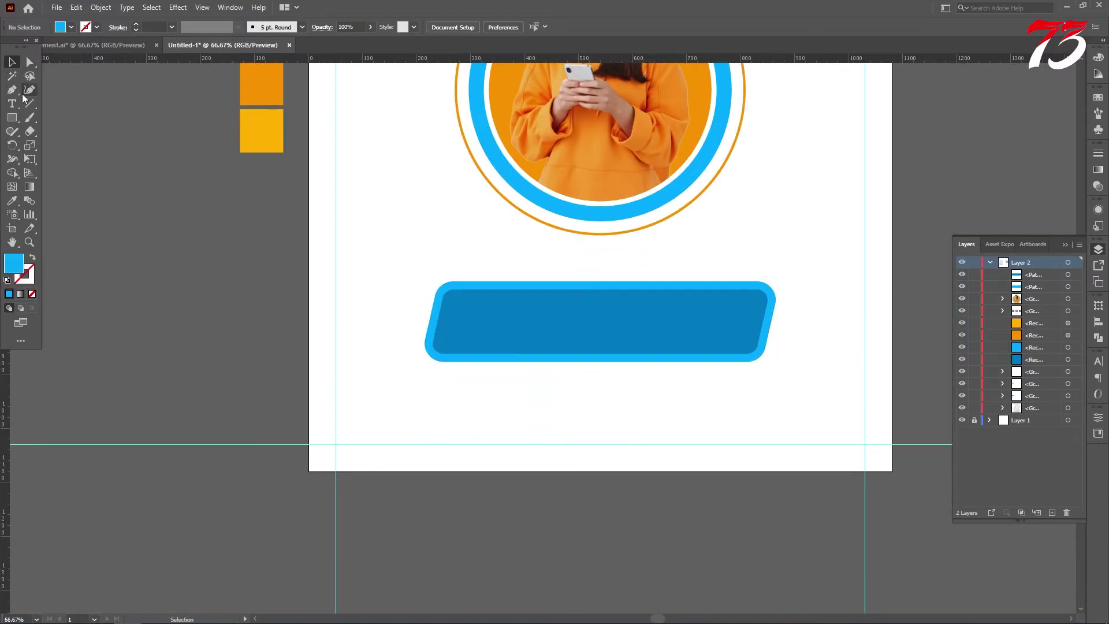
Add the point text "WEBINAR" just below the banner at a size of about 69 pt
left_click(12, 103)
scroll(484, 286, "down", 1)
scroll(485, 289, "down", 1)
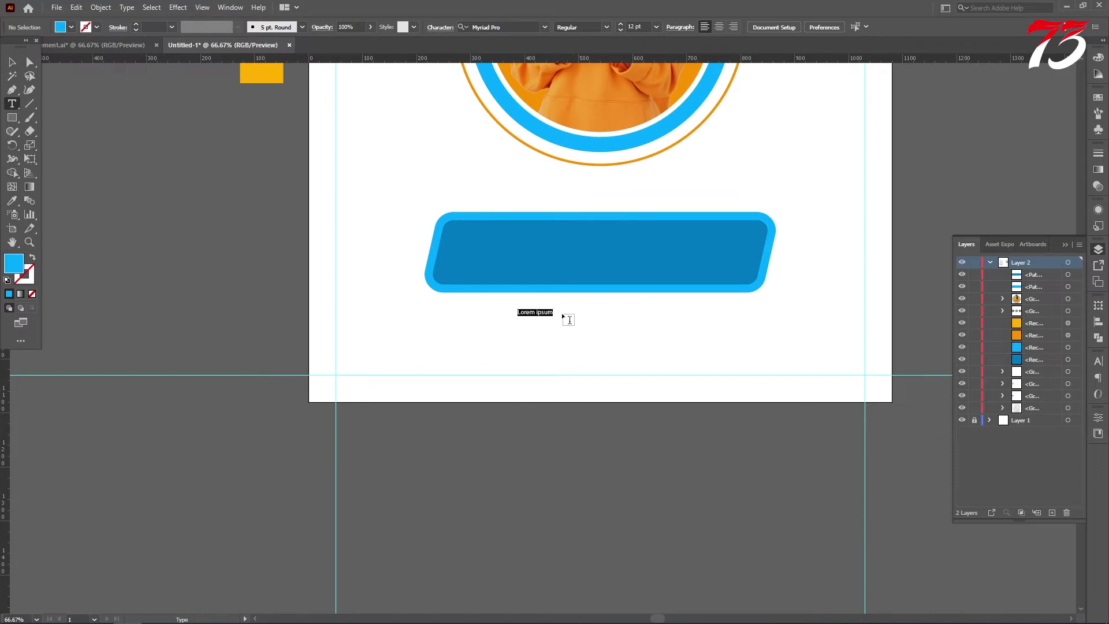
key("Escape")
left_click_drag(551, 321, 638, 330)
key("t")
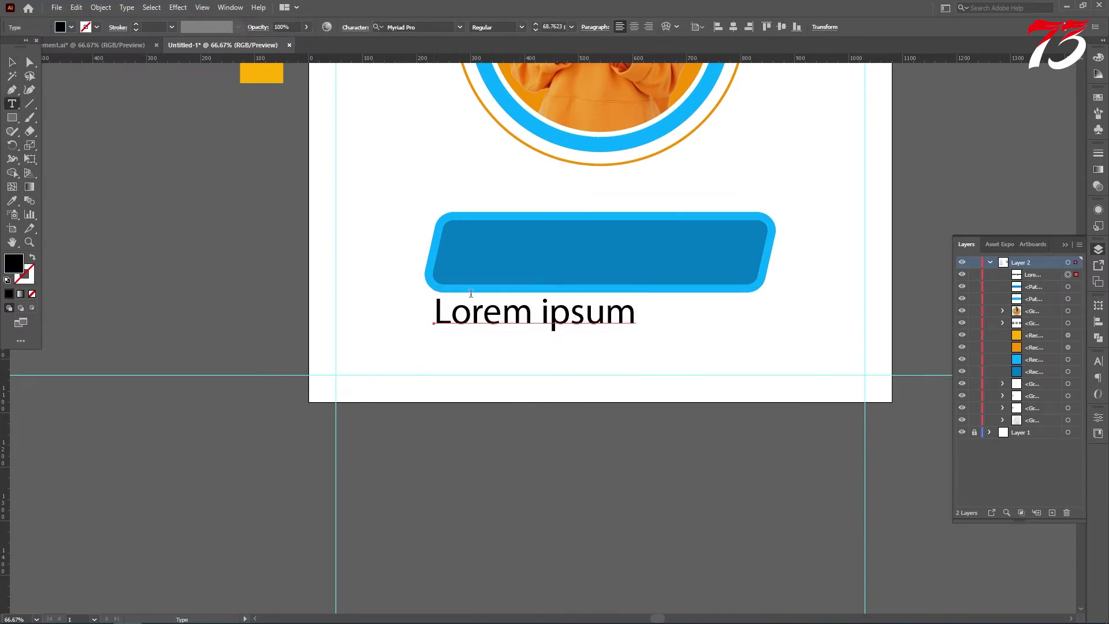
left_click(620, 313)
key("ctrl+a")
type("WEBINAR")
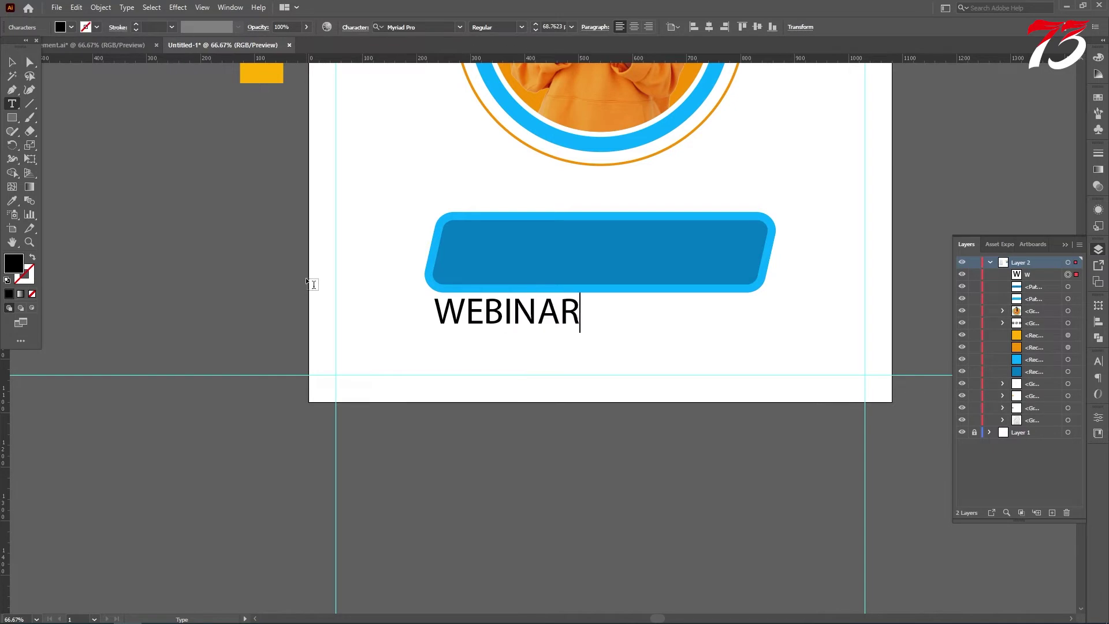
Set the WEBINAR text in Montserrat Black and fit it onto the banner at about 93 pt
left_click(12, 61)
left_click(432, 28)
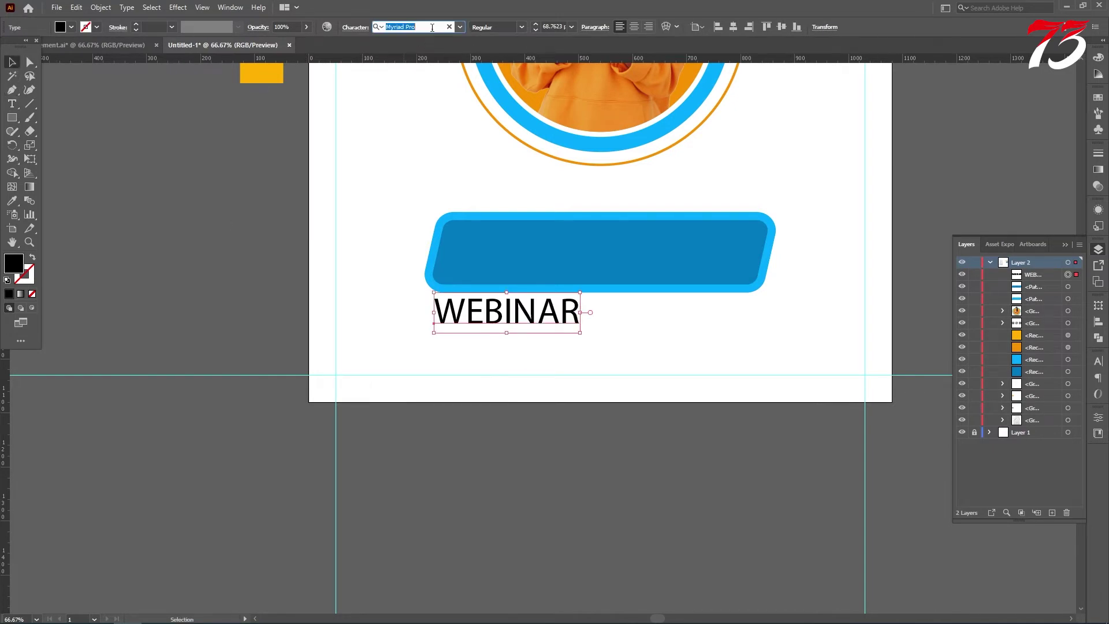
type("MON")
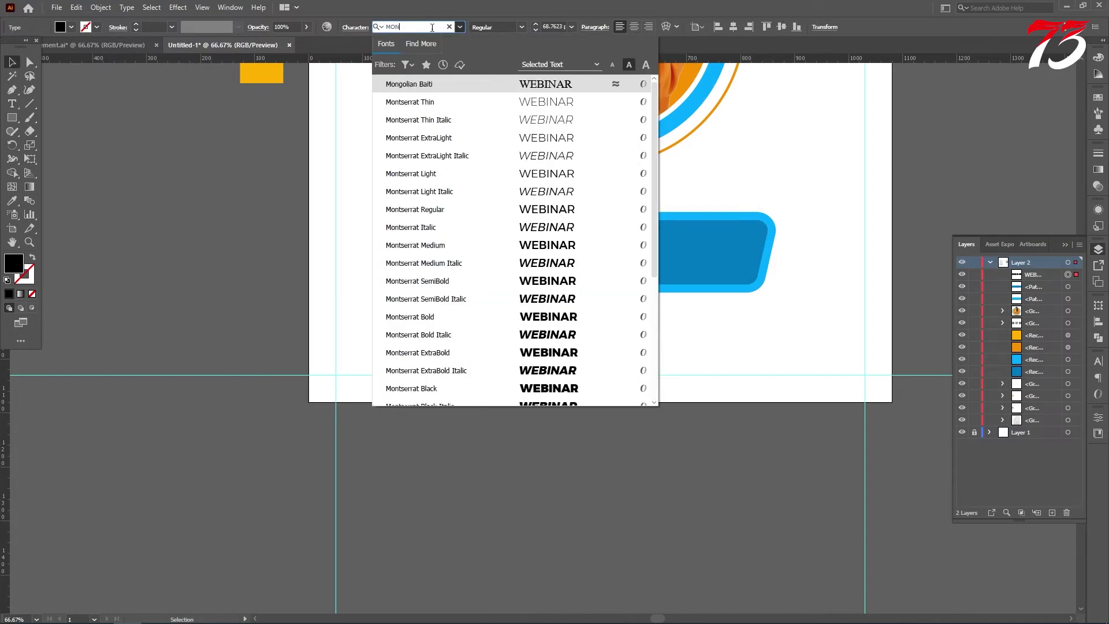
left_click(533, 393)
left_click_drag(483, 317, 515, 261)
left_click_drag(656, 238, 735, 226)
Fill the WEBINAR text with the white of the artboard background
left_click(15, 202)
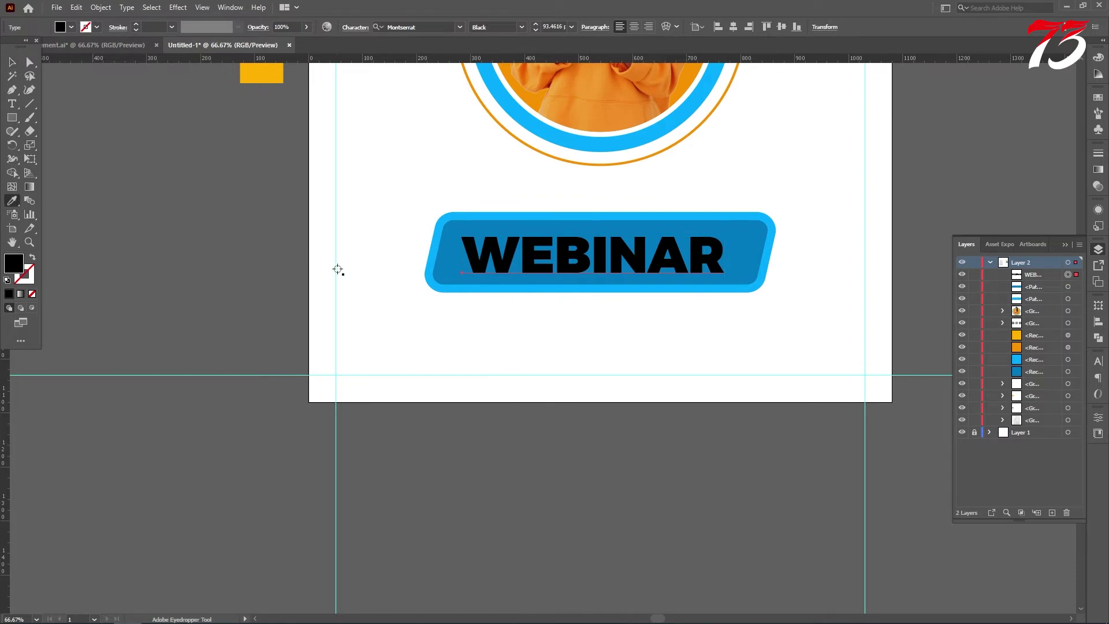
left_click(337, 268)
left_click(11, 62)
Nudge the WEBINAR text right and up to center it in the banner, and enlarge it slightly
scroll(649, 260, "up", 3)
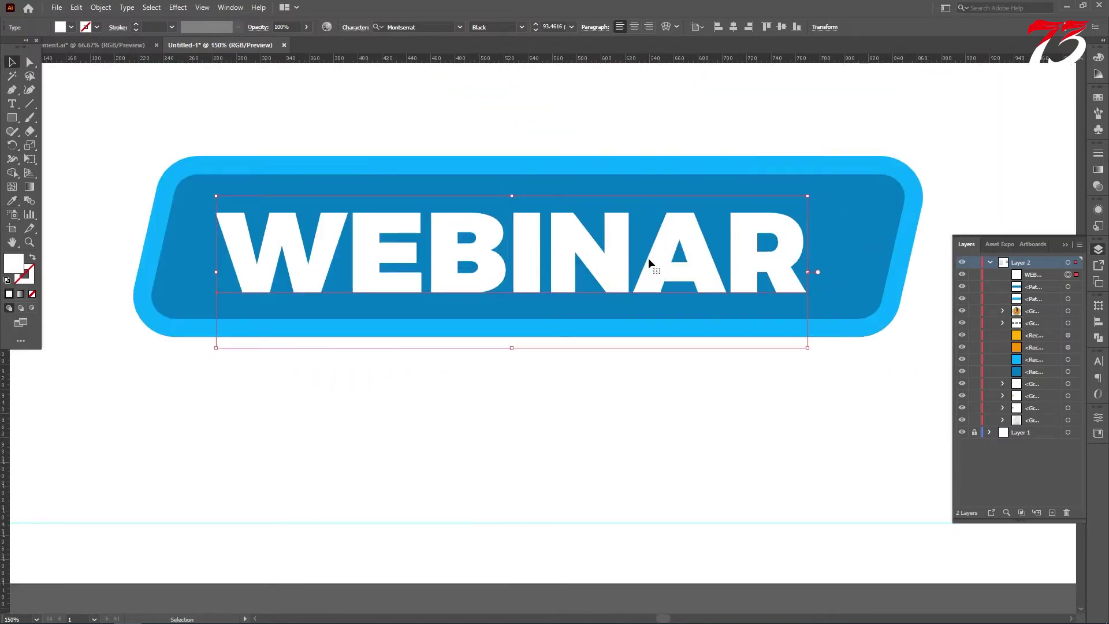
key("Right")
key("Right")
key("Right")
key("Right")
key("Right")
key("Right")
key("Right")
key("Right")
key("Right")
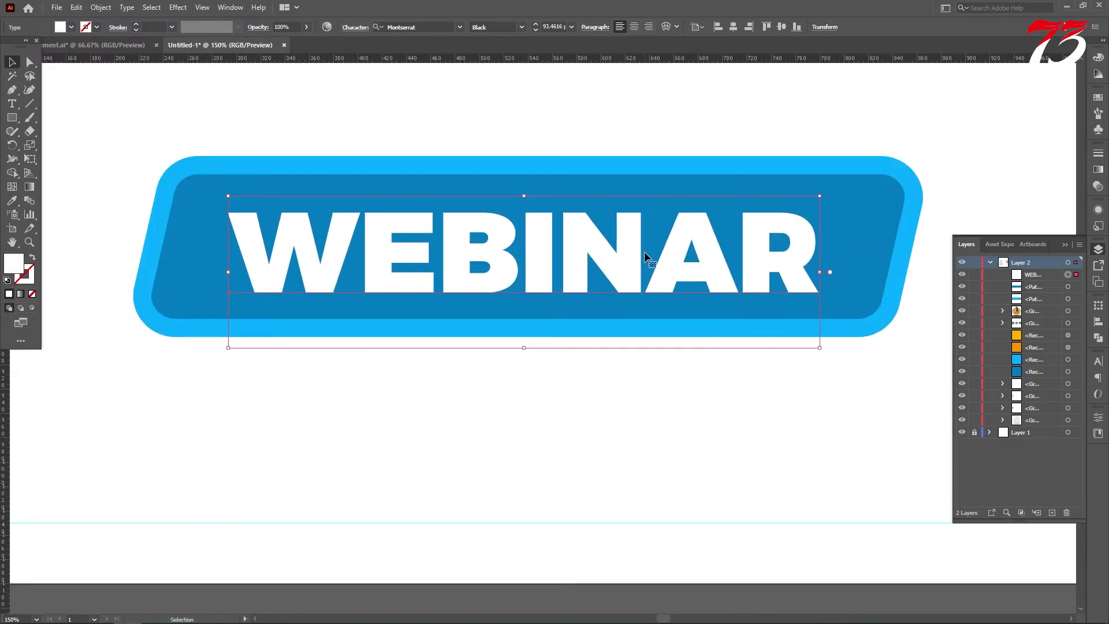
key("Up")
key("Up")
key("Up")
key("Up")
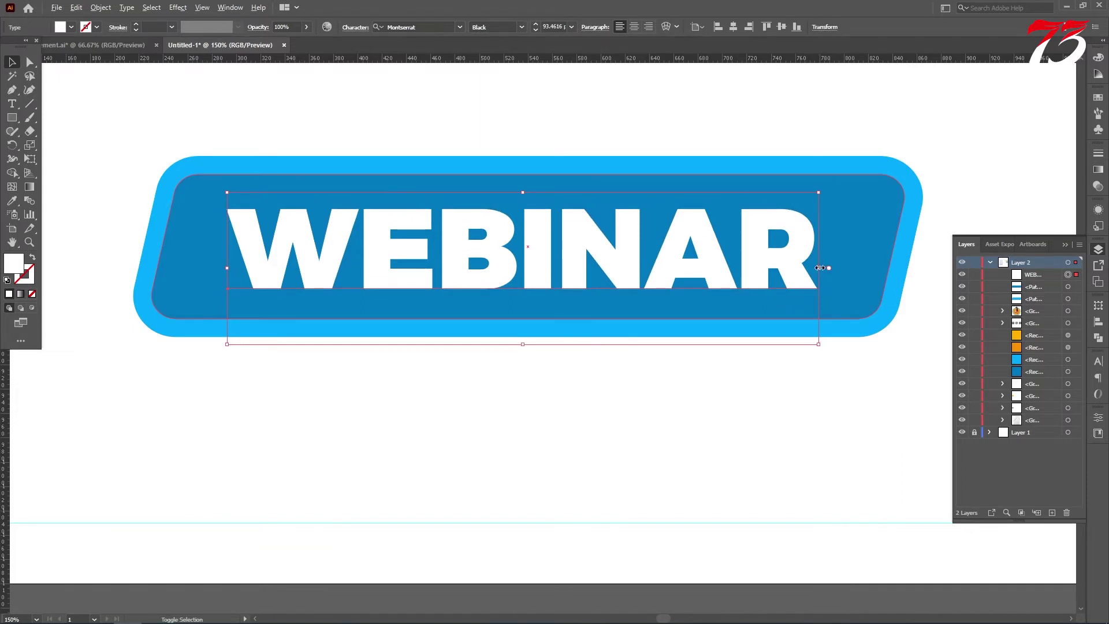
left_click_drag(820, 270, 837, 268)
key("Up")
left_click(554, 417)
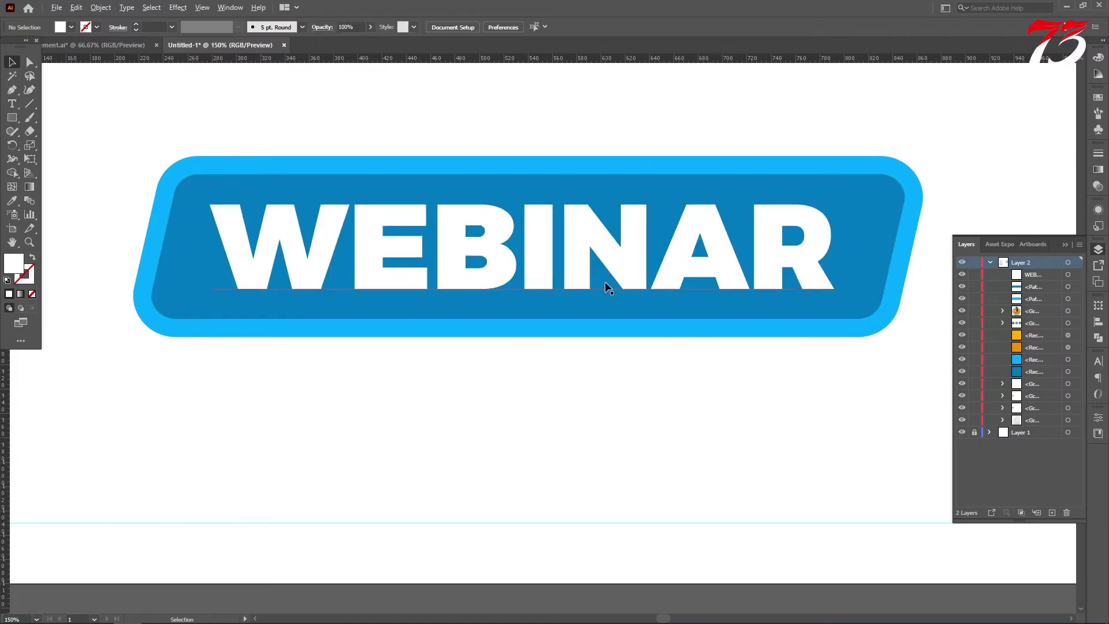
Duplicate the banner with its text directly above and scale the copy down to about 421 px wide
scroll(606, 282, "down", 2)
left_click_drag(676, 364, 407, 215)
left_click_drag(570, 268, 633, 244)
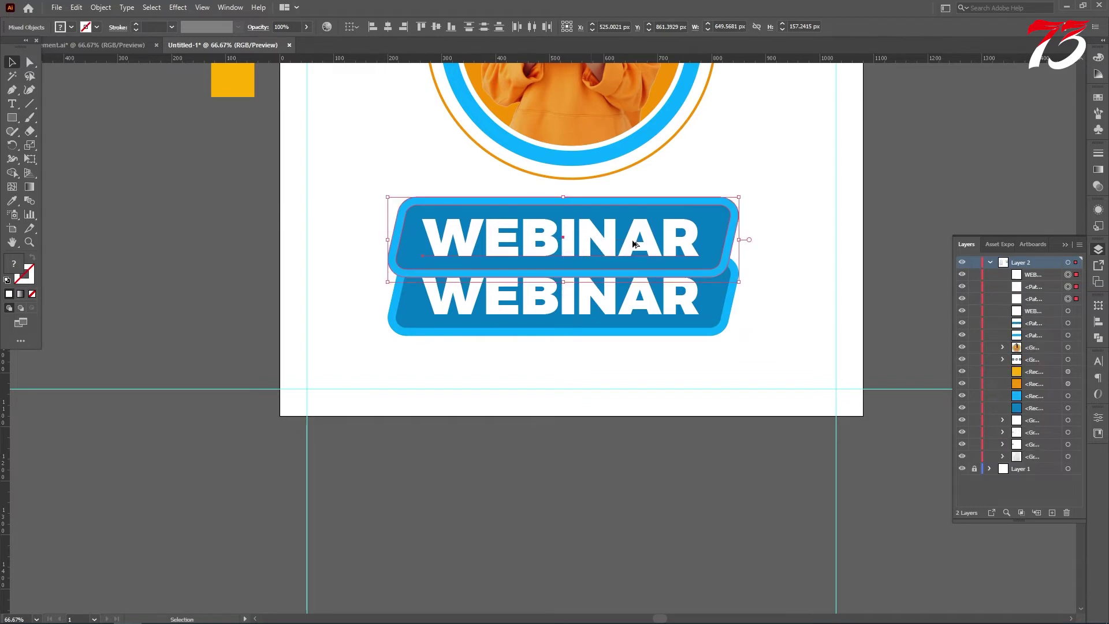
left_click_drag(744, 239, 677, 246)
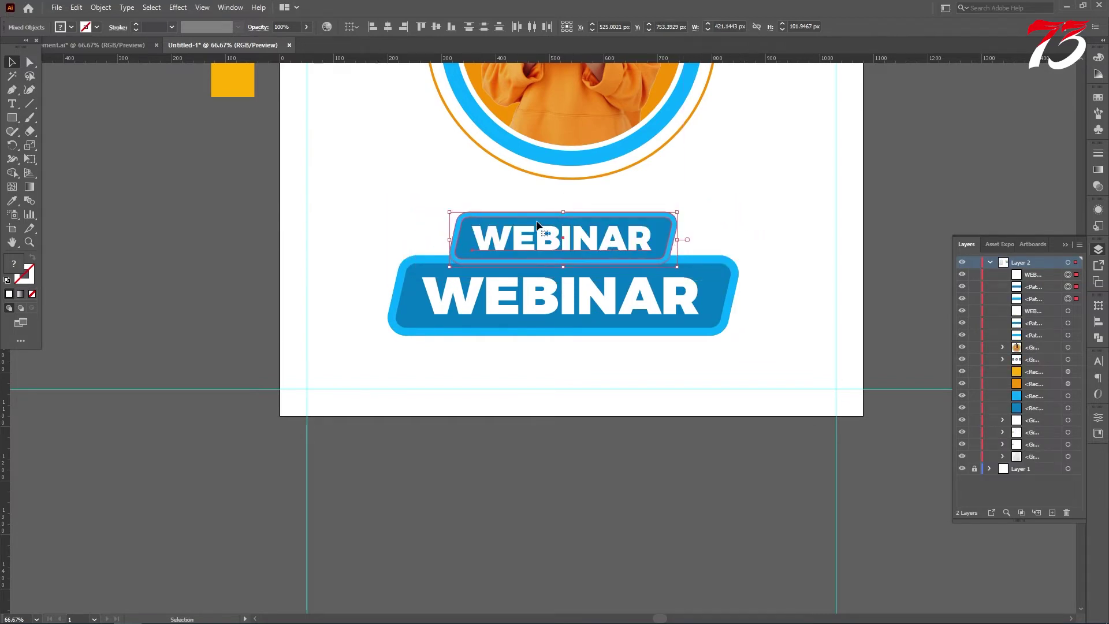
Send the smaller banner copy to the back, behind the large WEBINAR banner
right_click(553, 226)
mouse_move(595, 355)
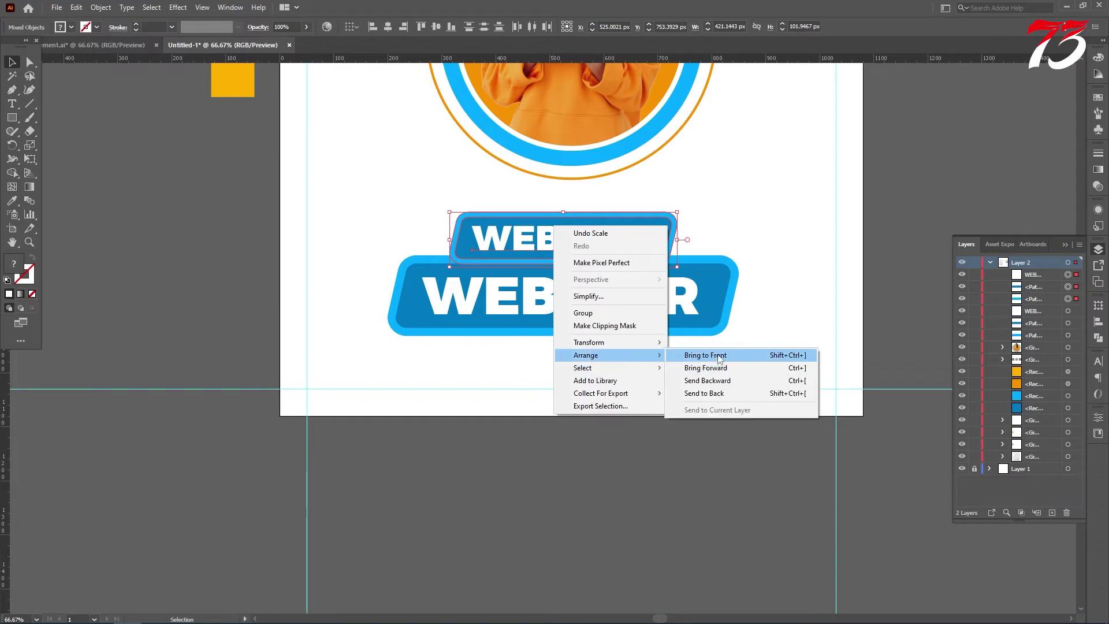
left_click(717, 393)
left_click(748, 243)
Fill the small banner's outer border shape with the yellow swatch
scroll(532, 234, "up", 2)
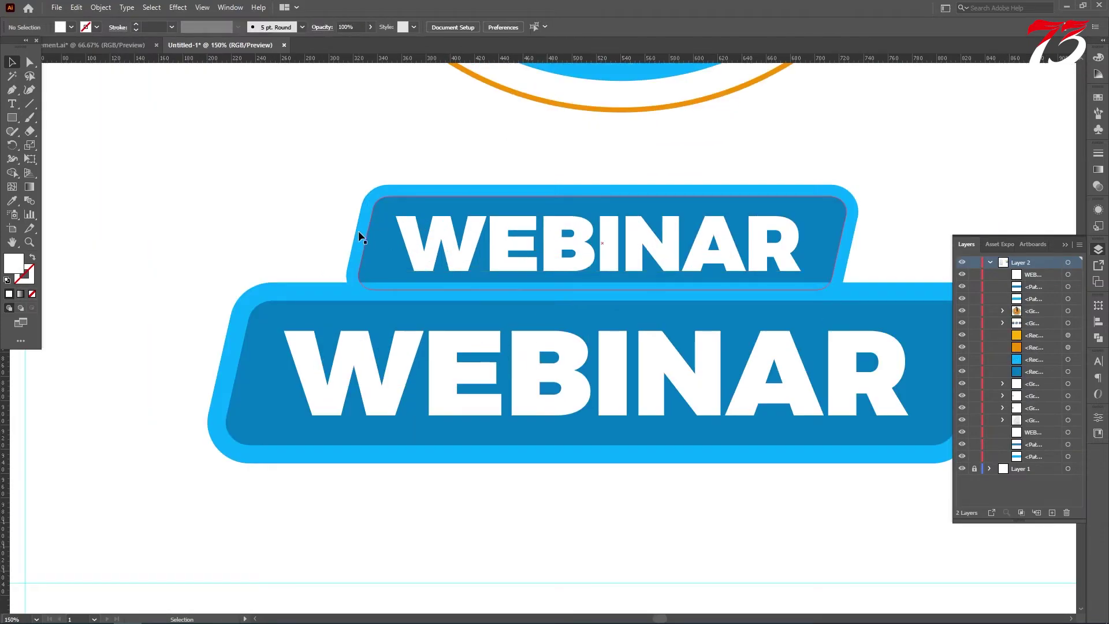
left_click(359, 232)
key("i")
scroll(285, 141, "down", 3)
scroll(285, 174, "up", 1)
left_click(230, 233)
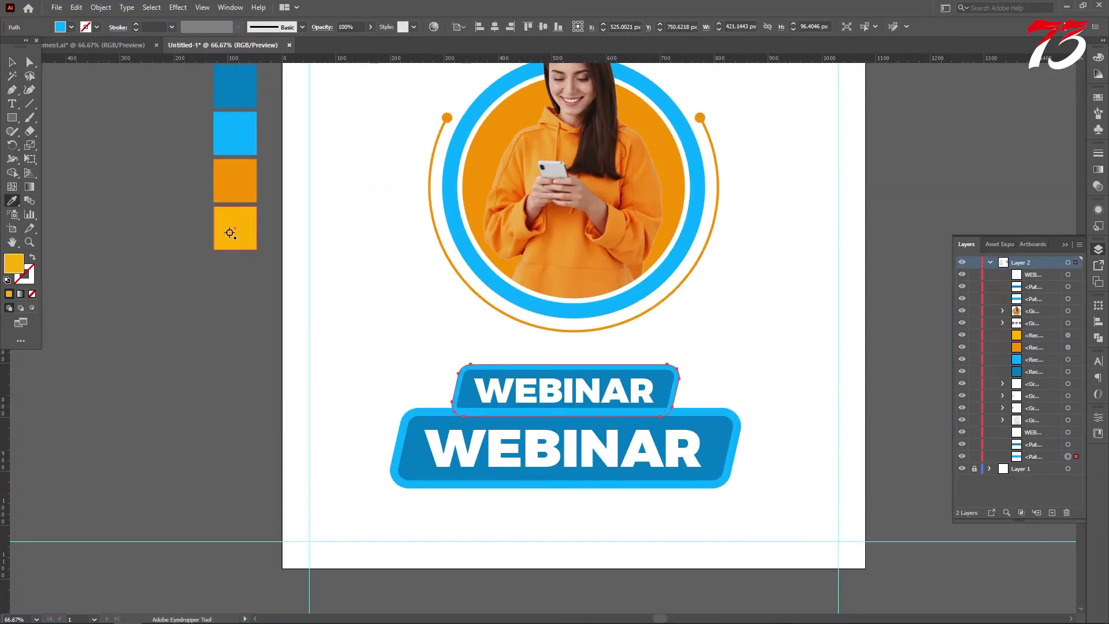
left_click(12, 62)
left_click(147, 190)
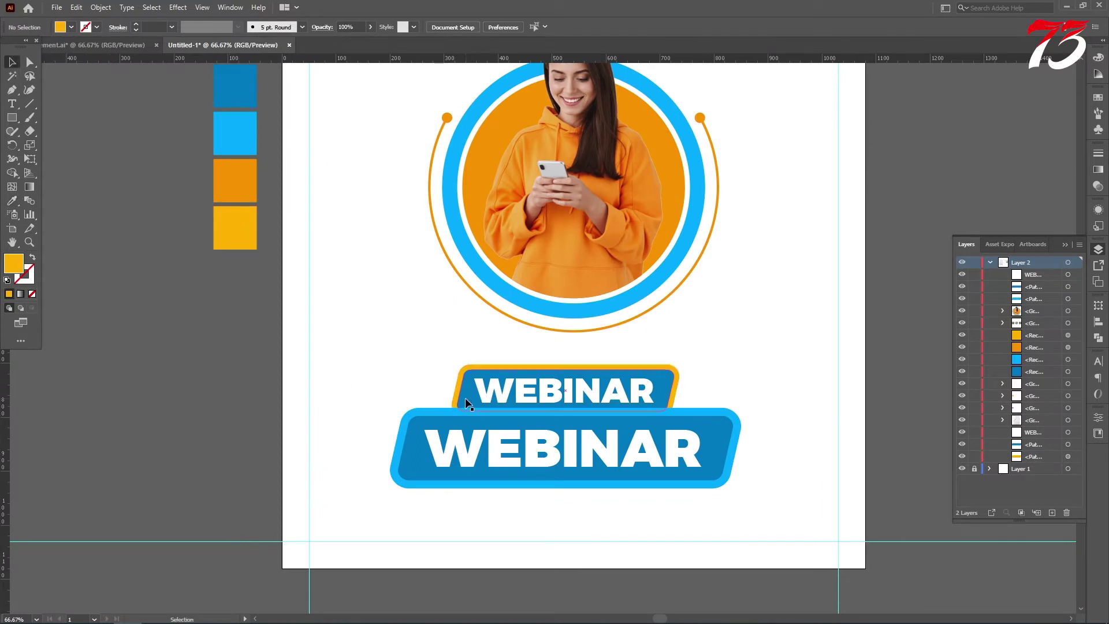
Fill the small banner's inner shape with the orange swatch
left_click(466, 403)
key("i")
left_click(236, 180)
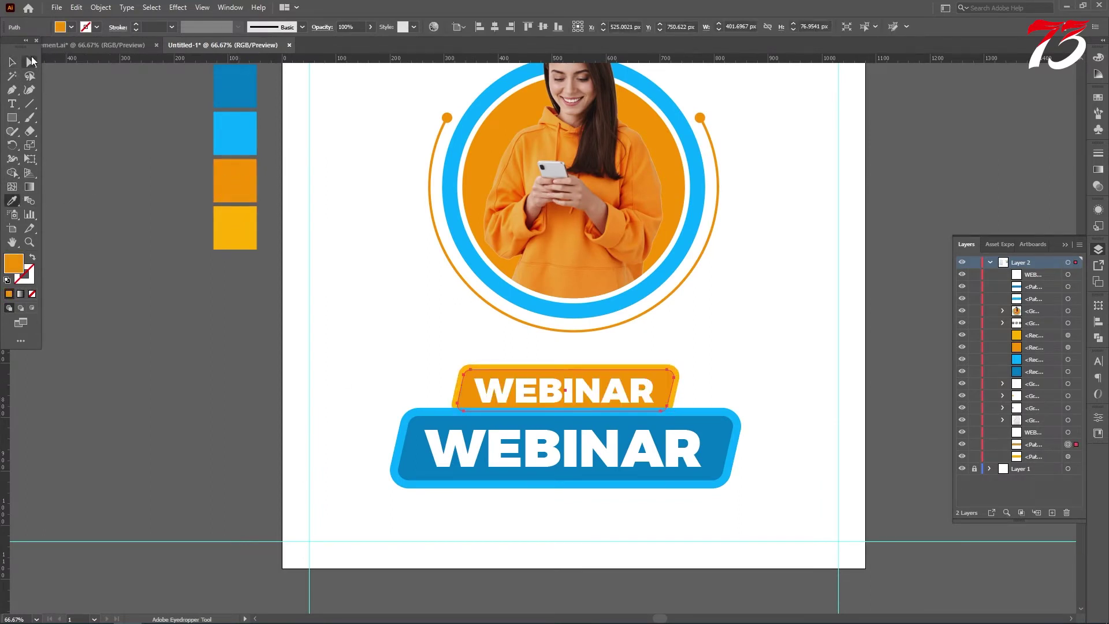
left_click(13, 63)
scroll(110, 209, "down", 1)
left_click(98, 203)
Replace the small orange banner's text with "ONLINE BUSINESS" and set its weight to Montserrat SemiBold
key("t")
scroll(652, 341, "down", 1)
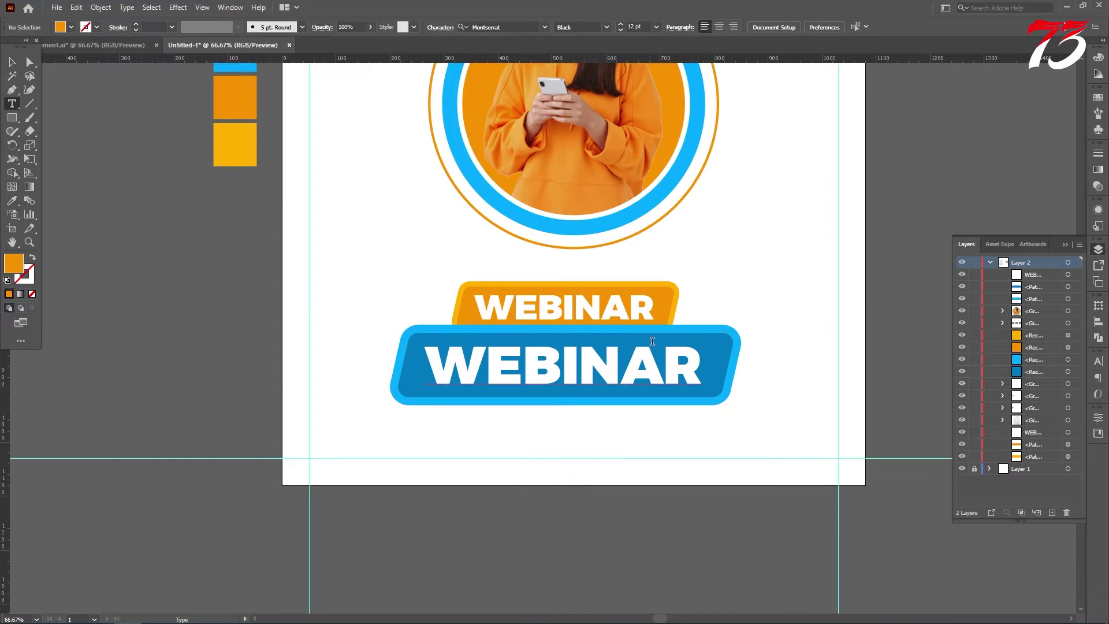
scroll(652, 341, "up", 2)
left_click_drag(652, 284, 137, 220)
type("O")
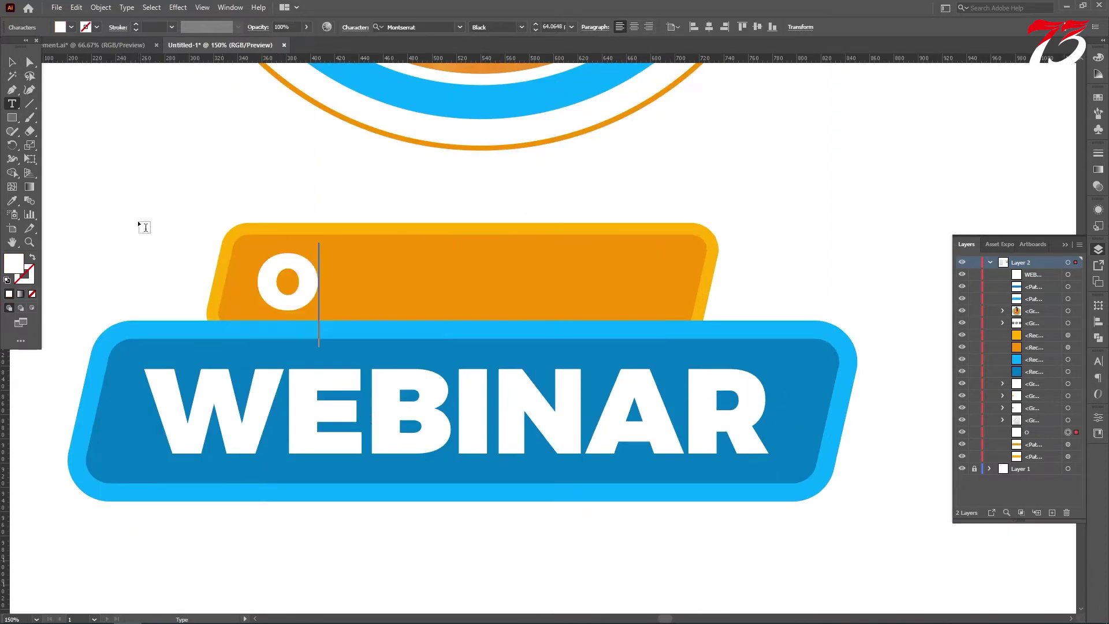
type("NLINE BUSIN")
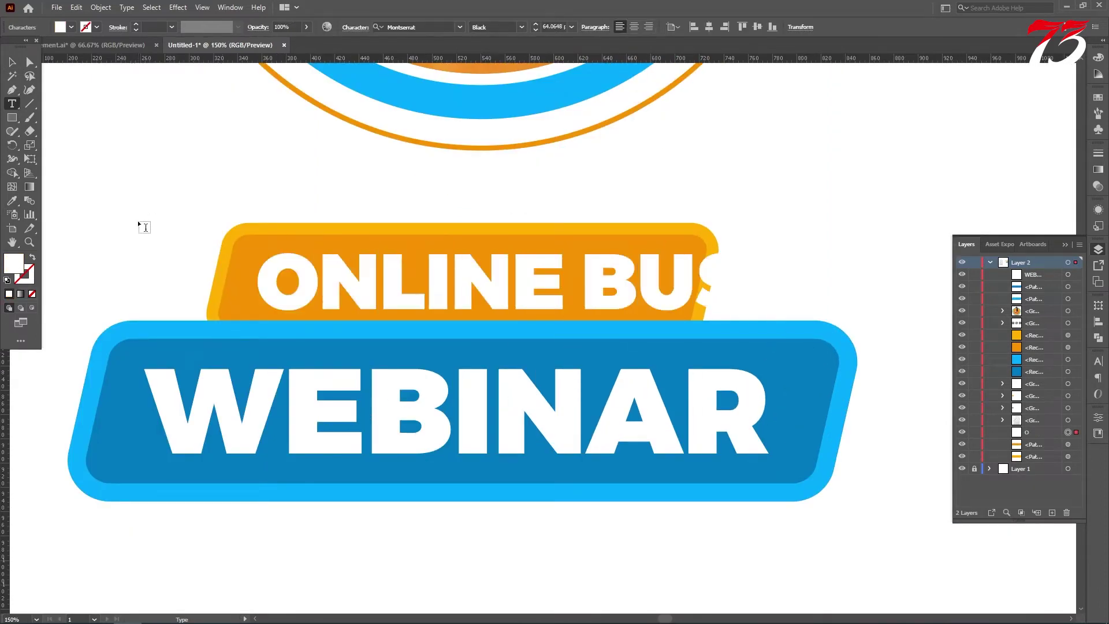
key("Escape")
left_click(526, 27)
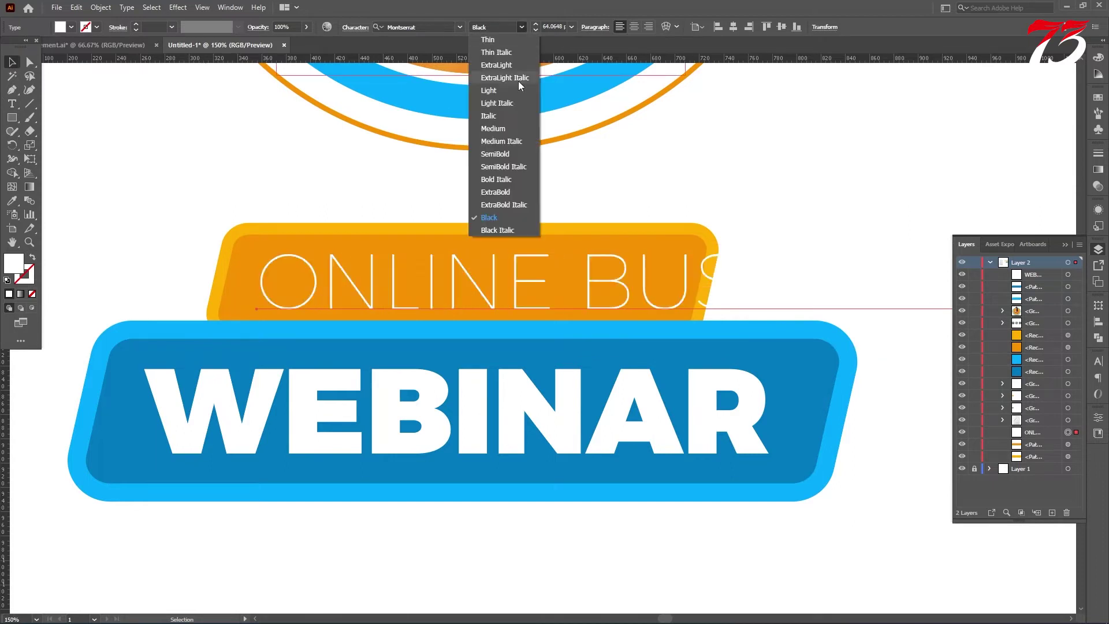
left_click(501, 152)
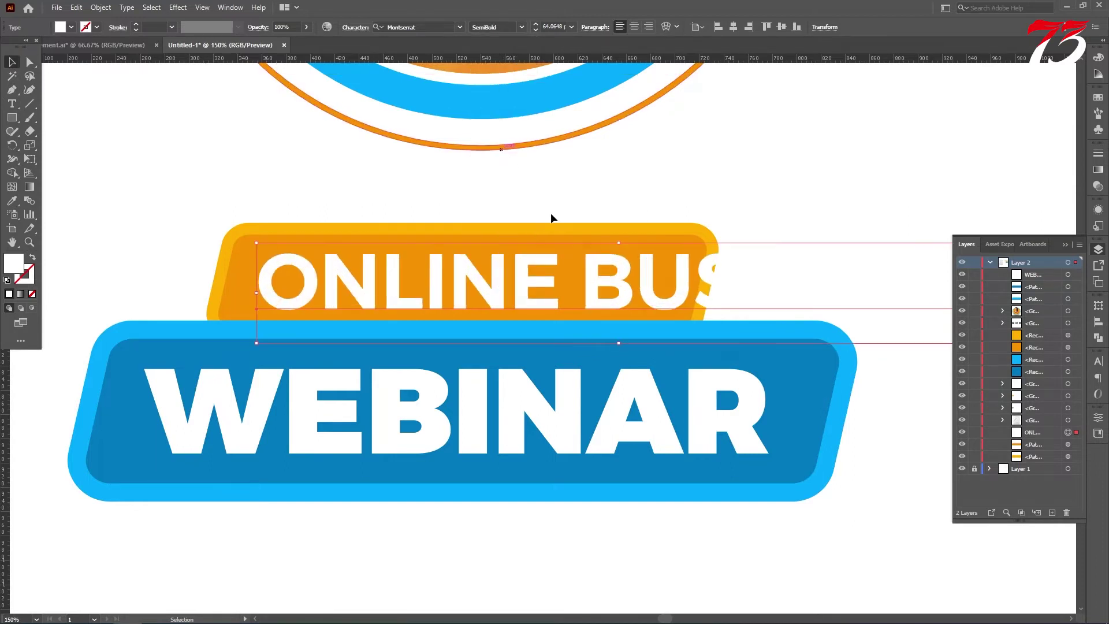
Scale the ONLINE BUSINESS text down to about 38 pt and centre it inside the small orange banner
scroll(550, 213, "down", 1)
left_click_drag(830, 234, 658, 247)
key("ctrl+plus")
key("ctrl+plus")
left_click_drag(469, 273, 472, 251)
key("Left")
key("Left")
key("Left")
key("Left")
key("Left")
key("Left")
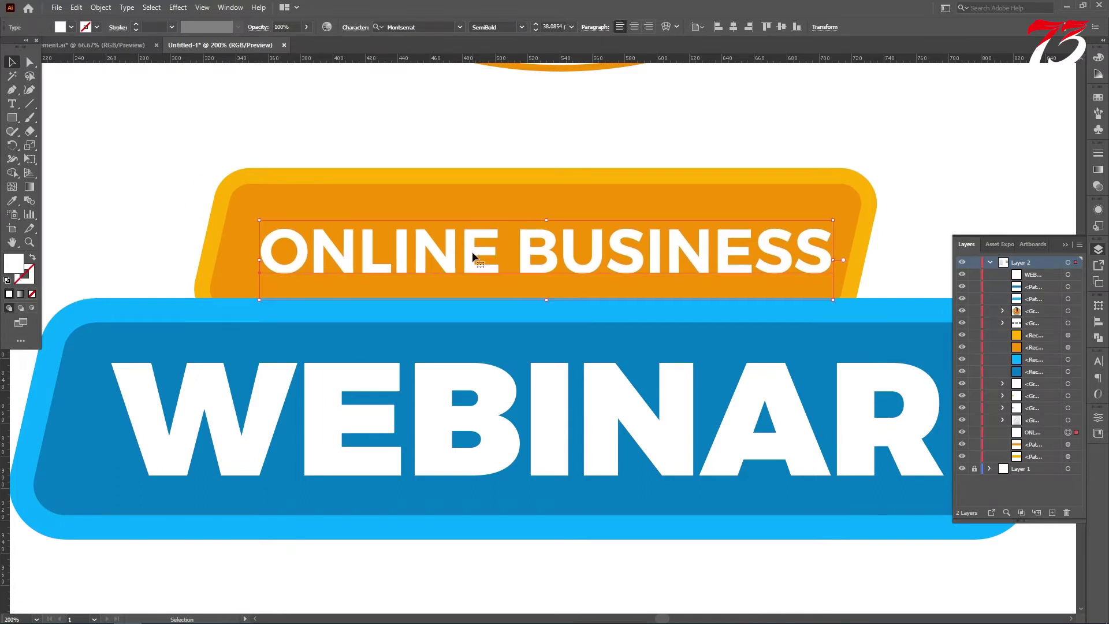
key("Left")
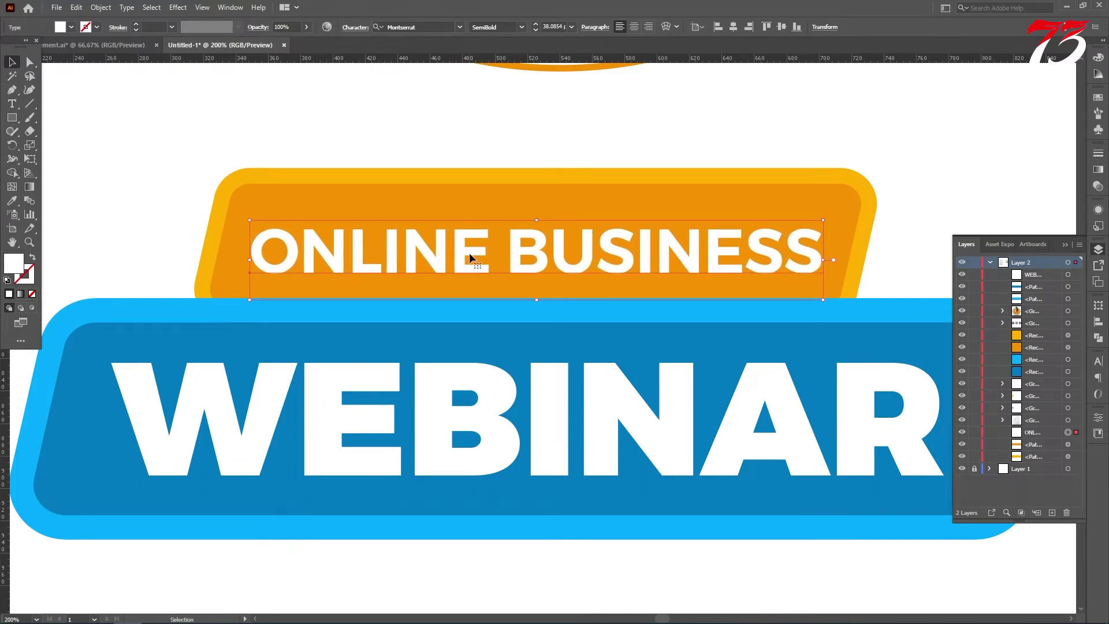
key("Down")
Shift the orange banner's two shapes down so the WEBINAR banner overlaps more of them, leaving an even margin around the ONLINE BUSINESS text
left_click_drag(410, 171, 431, 186)
key("Down")
key("Down")
key("Down")
key("Down")
key("Down")
key("Down")
key("Down")
key("Down")
key("Down")
key("Down")
key("Down")
key("Down")
key("Down")
key("Down")
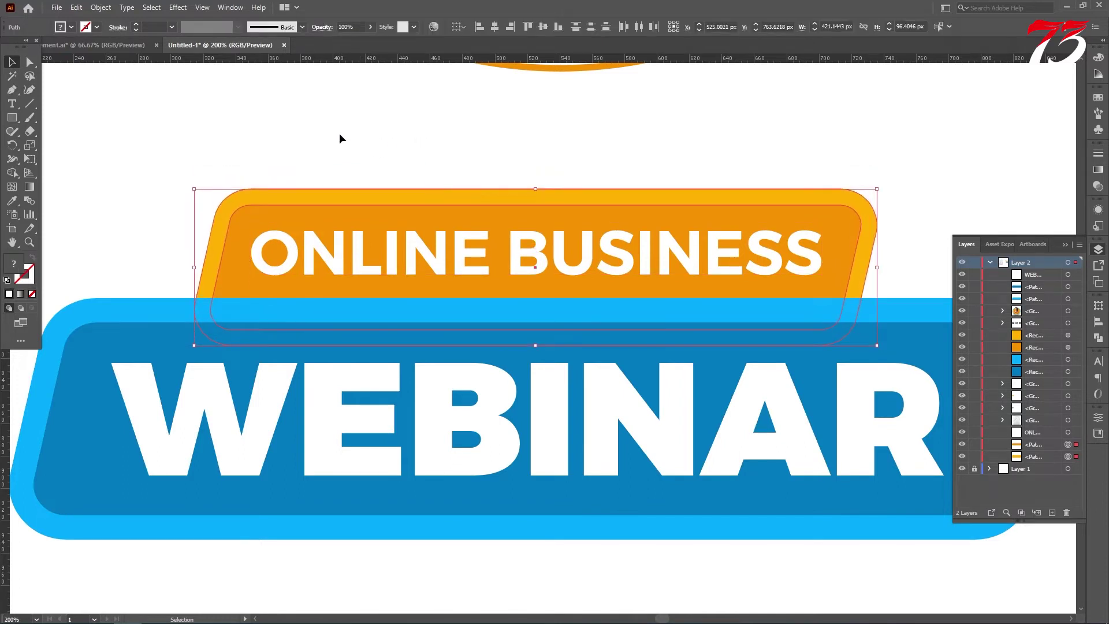
left_click(456, 252)
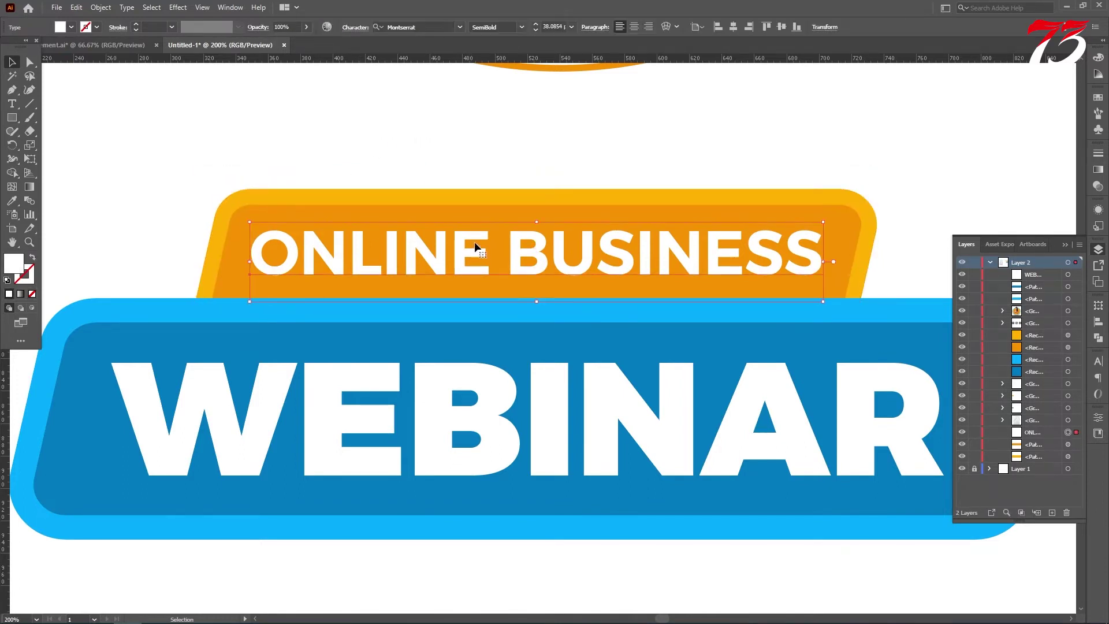
scroll(578, 233, "down", 3)
key("ctrl+shift+a")
scroll(651, 321, "down", 2)
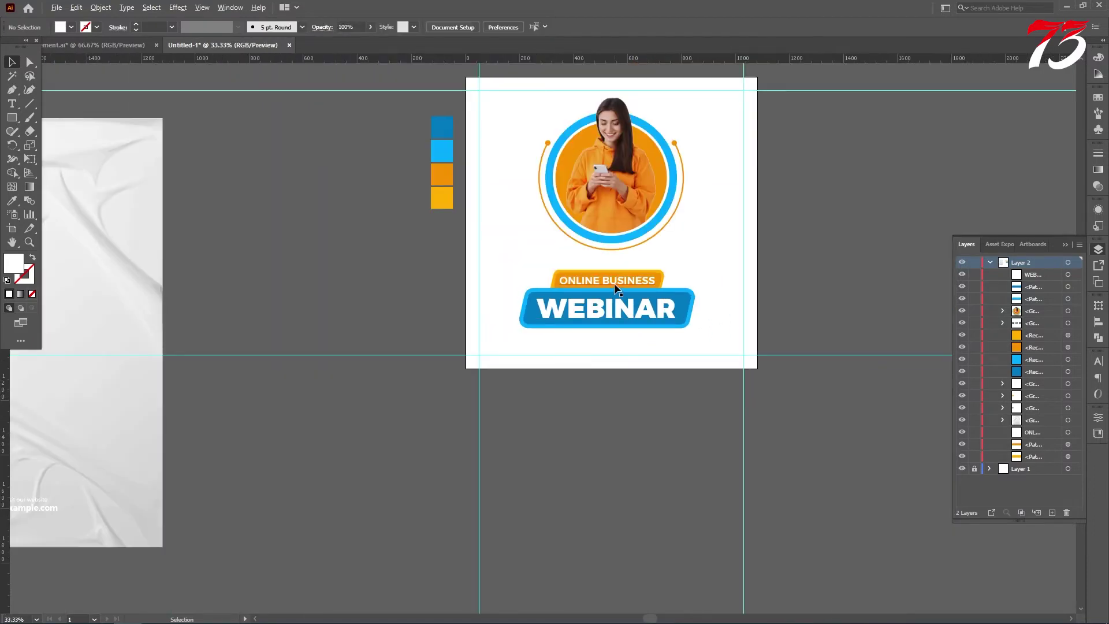
Scale the orange ONLINE BUSINESS banner together with its text to about 451 px wide
scroll(625, 270, "up", 3)
left_click_drag(574, 254, 618, 291)
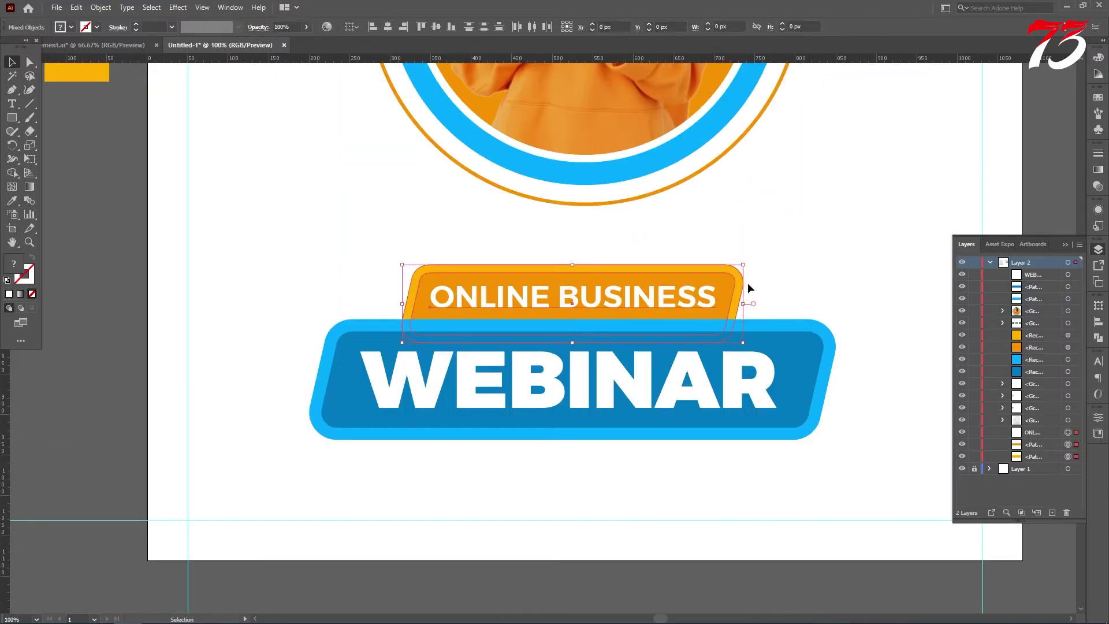
scroll(745, 304, "up", 2)
left_click_drag(747, 304, 767, 302)
scroll(699, 283, "down", 1)
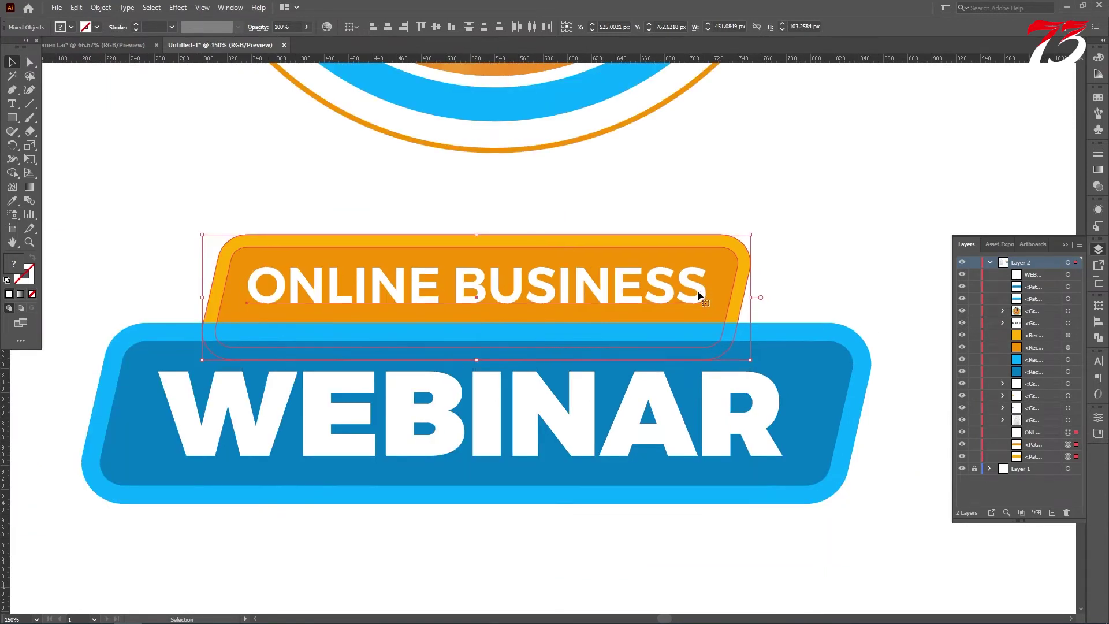
left_click(794, 207)
Move both banners up over the lower part of the ringed photo circles and bring them to the front
scroll(737, 219, "down", 2)
left_click_drag(765, 387, 506, 235)
left_click(355, 179)
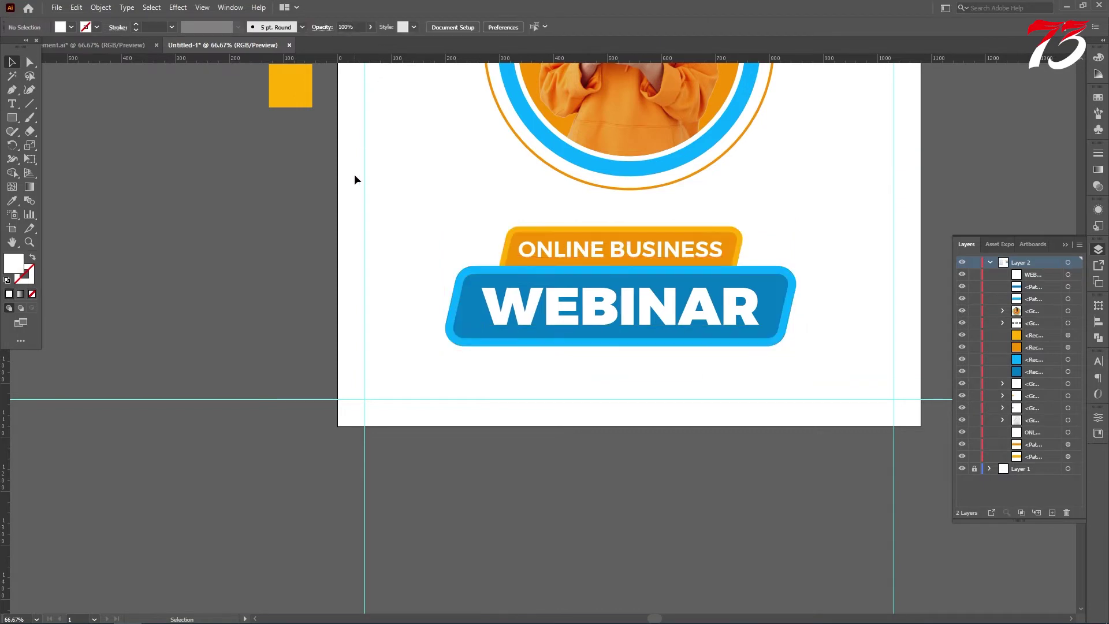
left_click_drag(537, 234, 525, 219)
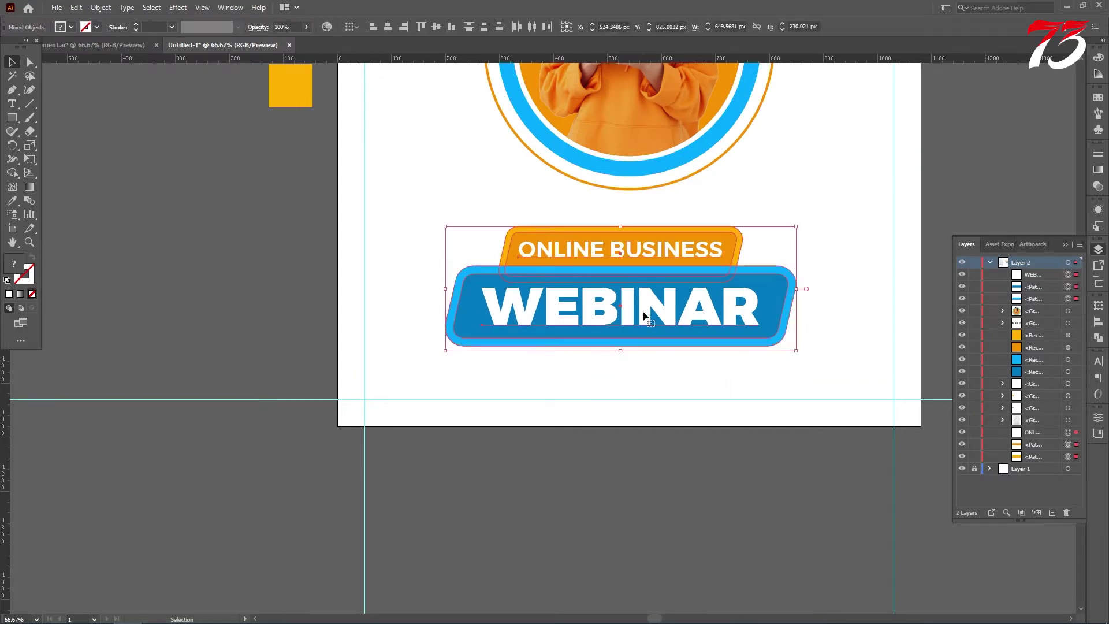
scroll(642, 315, "up", 7)
left_click_drag(627, 349, 632, 249)
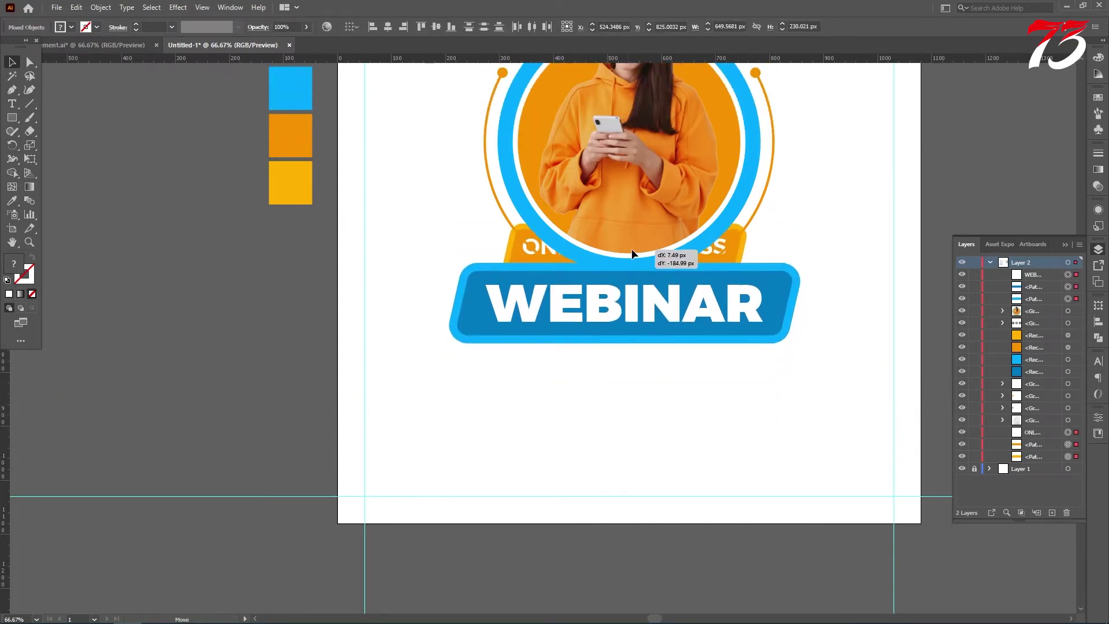
right_click(632, 250)
mouse_move(687, 379)
left_click(803, 383)
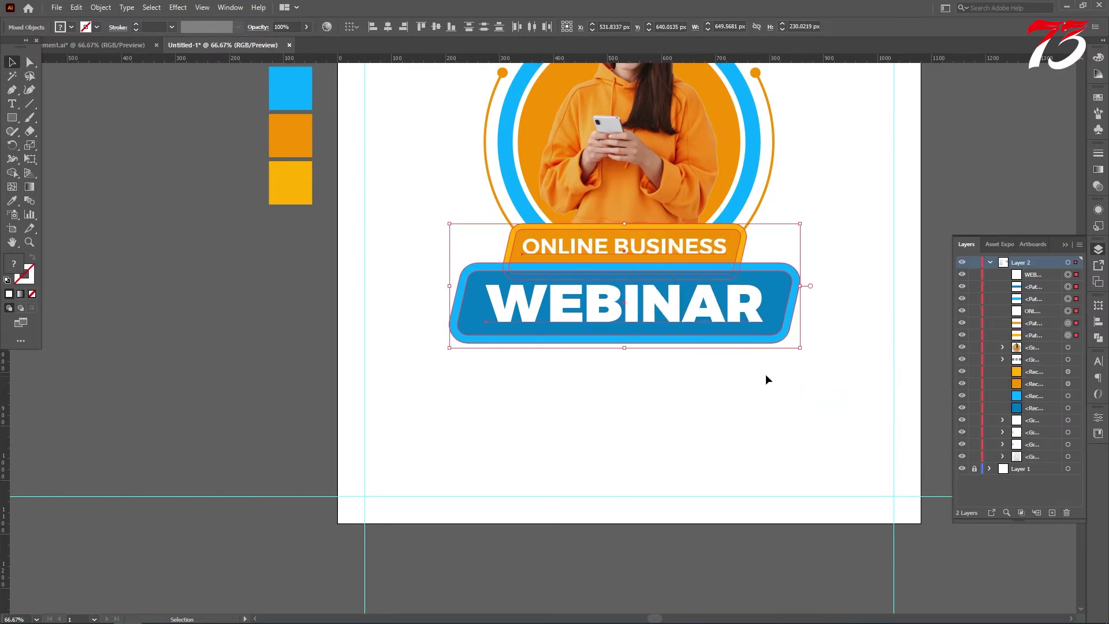
Enlarge both banners together to about 817 px wide and reposition them over the lower edge of the ringed circles
key("Up")
key("Up")
key("Up")
key("Up")
key("Up")
key("Up")
key("Up")
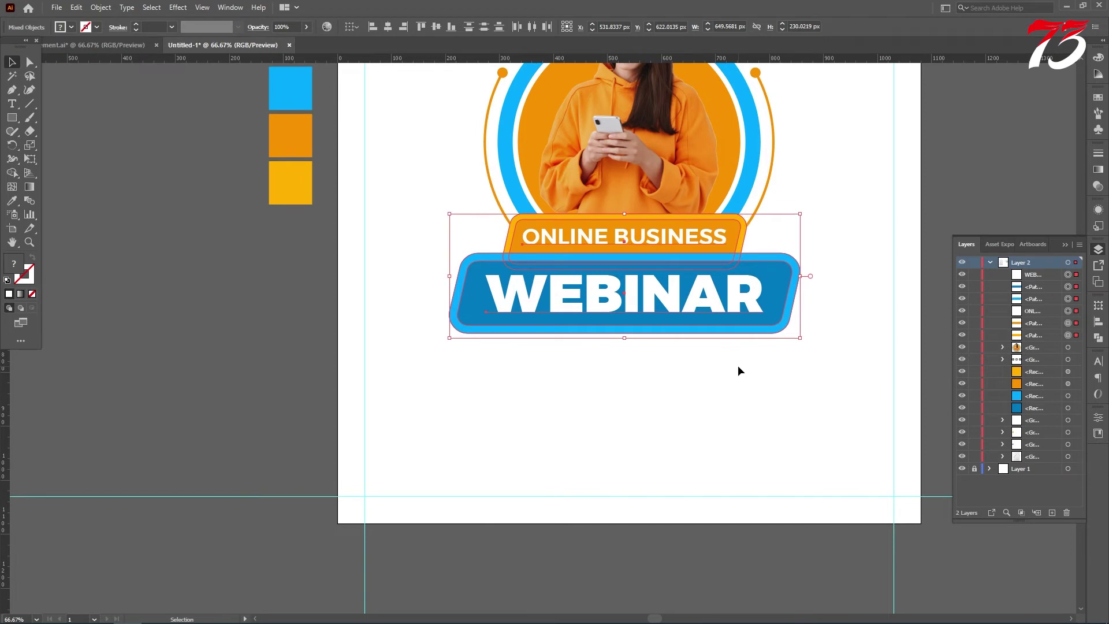
left_click_drag(802, 339, 858, 358)
left_click_drag(632, 248, 625, 255)
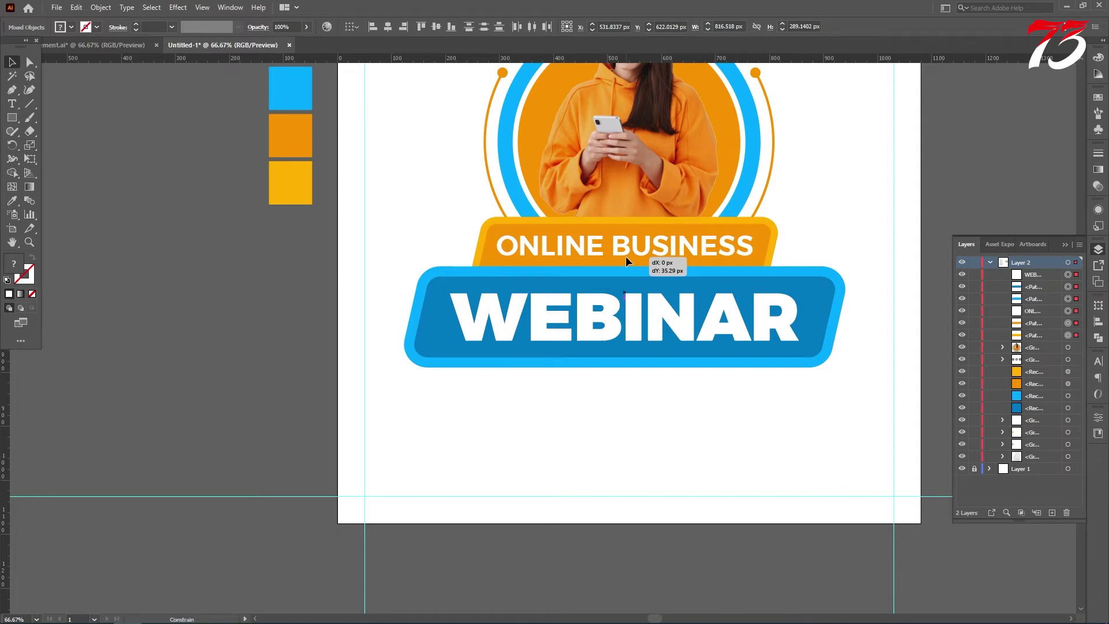
left_click_drag(625, 256, 626, 255)
left_click(608, 383)
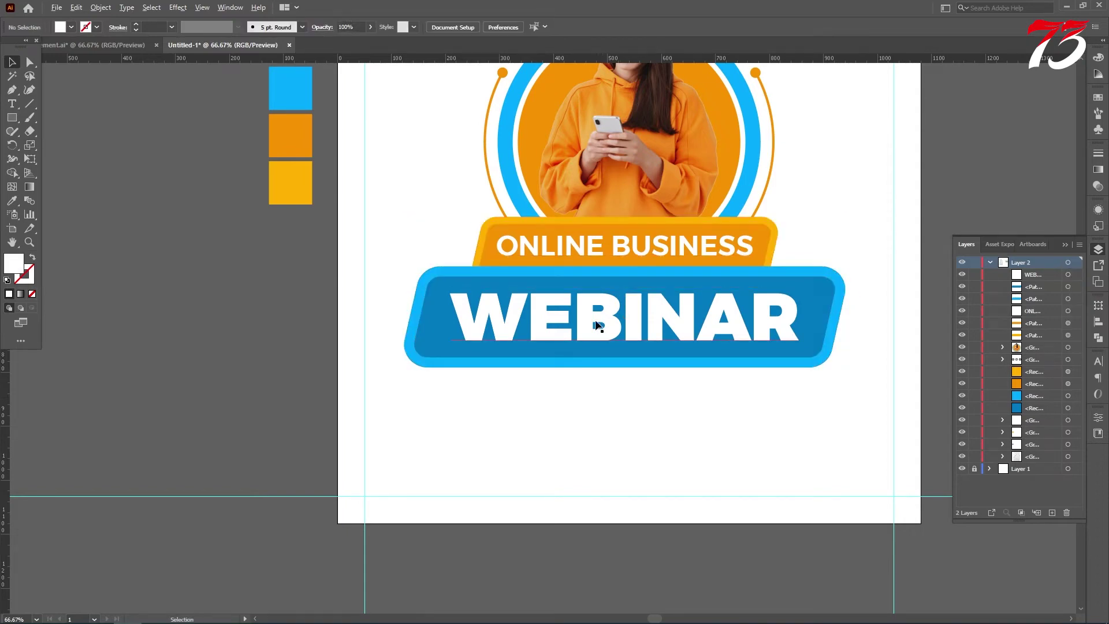
scroll(647, 372, "down", 3)
scroll(647, 366, "up", 3)
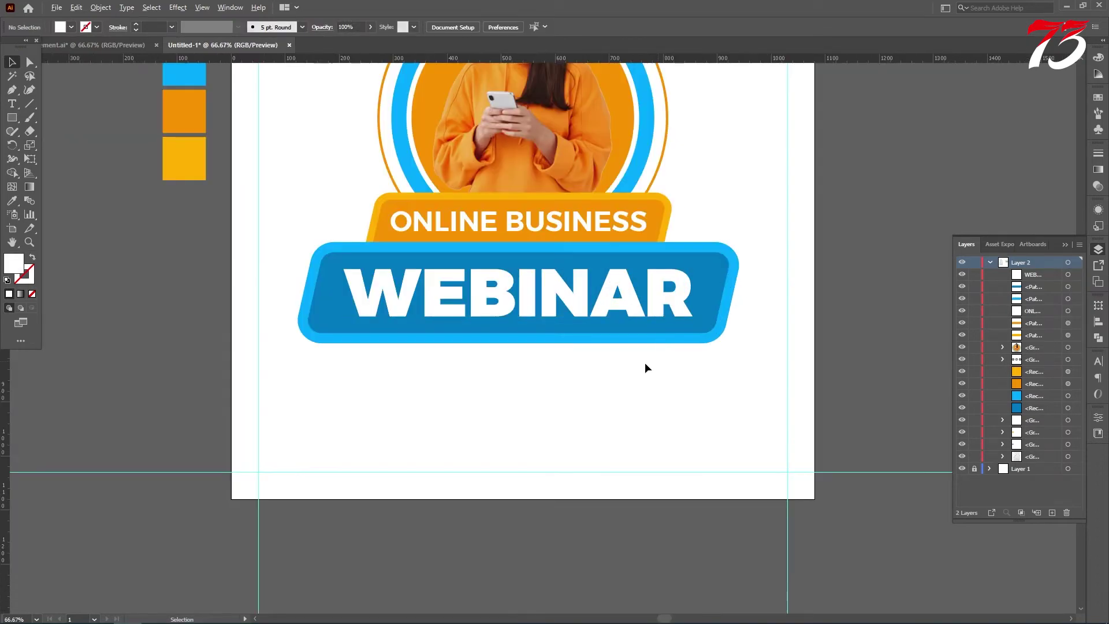
scroll(455, 317, "up", 1)
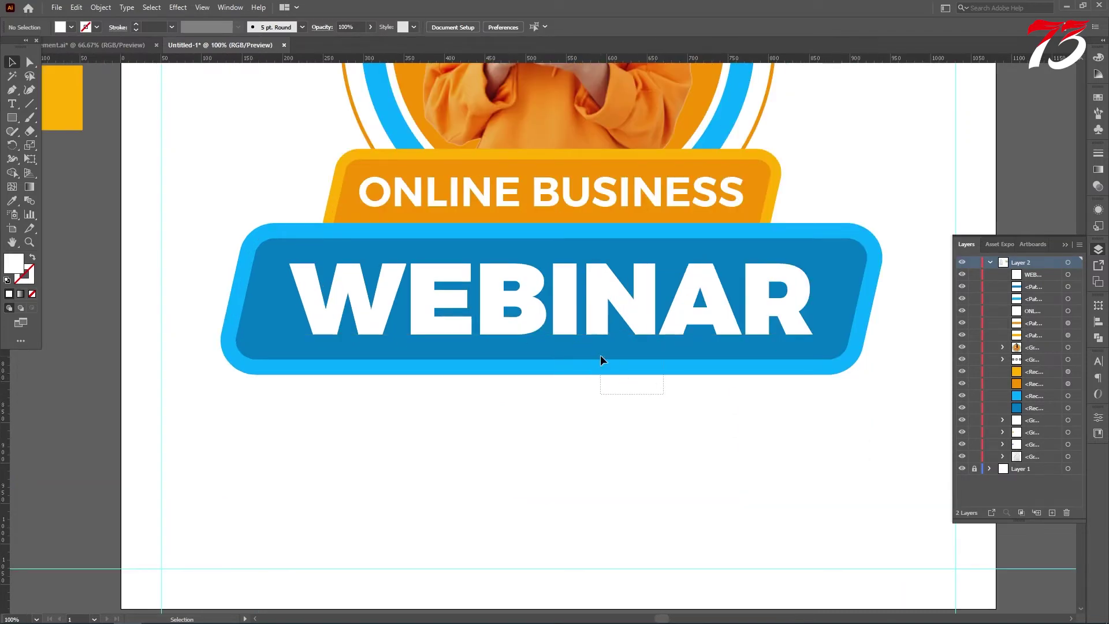
left_click_drag(601, 355, 553, 373)
key("ctrl+z")
left_click(559, 413)
left_click(526, 312)
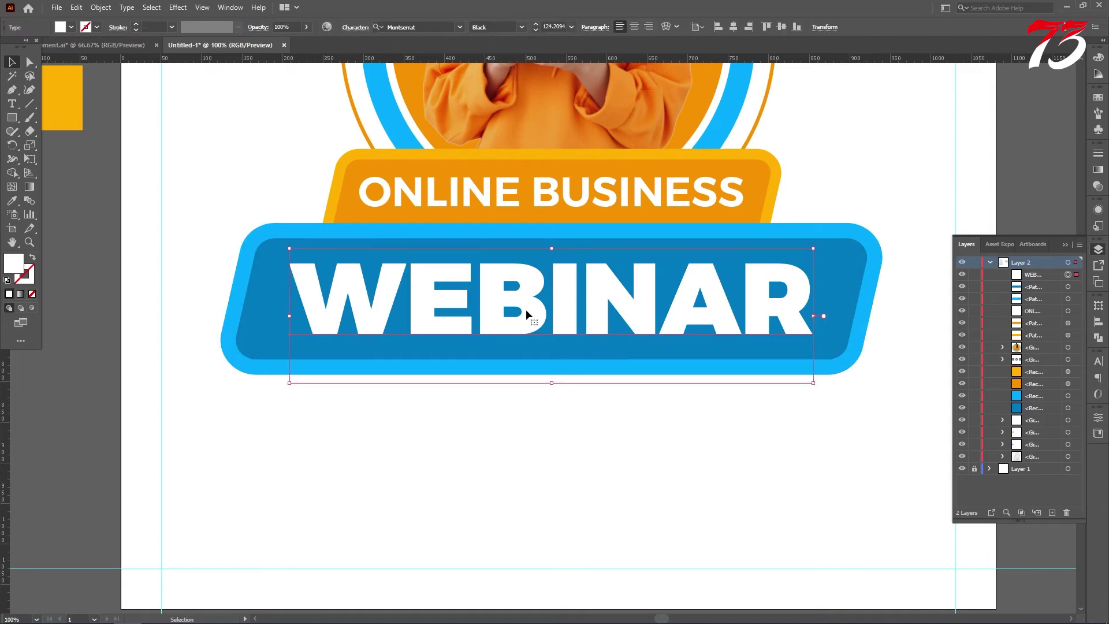
left_click(241, 303)
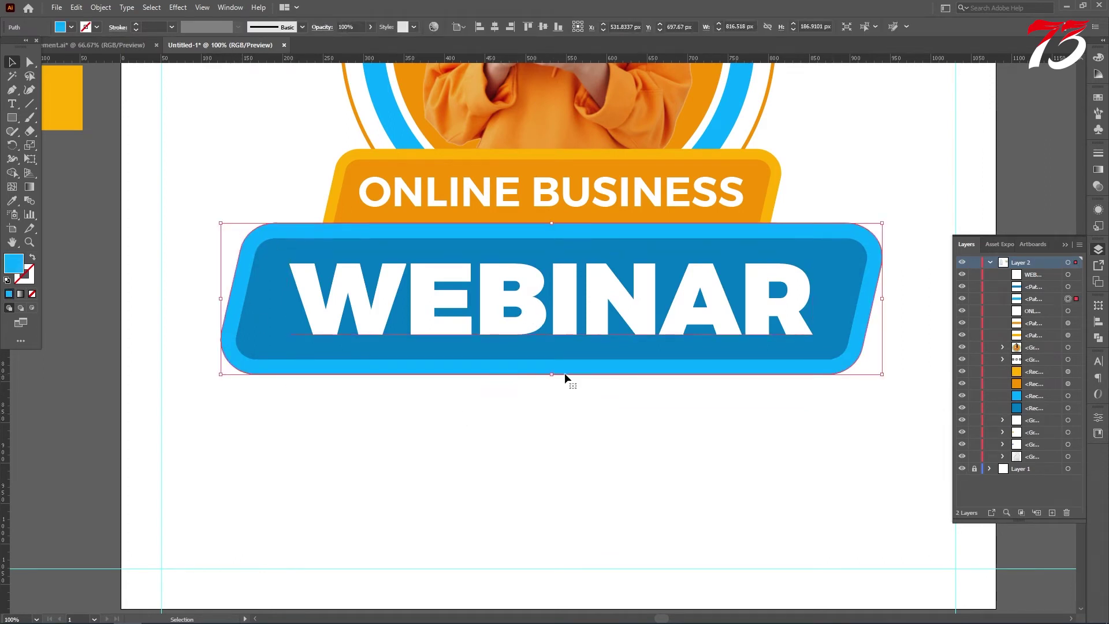
left_click_drag(552, 374, 551, 362)
key("ctrl+z")
Reduce the height of the WEBINAR banner's two blue shapes slightly by raising their bottom edge
left_click_drag(187, 264, 255, 400)
left_click_drag(554, 374, 554, 367)
left_click(532, 388)
Set the WEBINAR text to Montserrat ExtraBold and centre it vertically in the blue banner
left_click(511, 278)
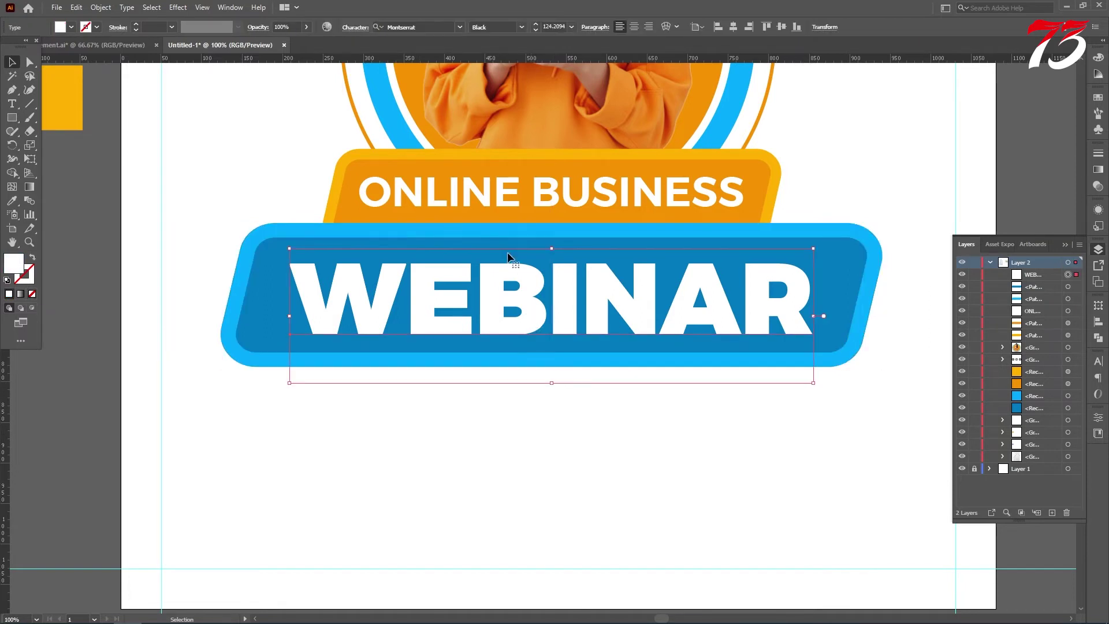
left_click(522, 27)
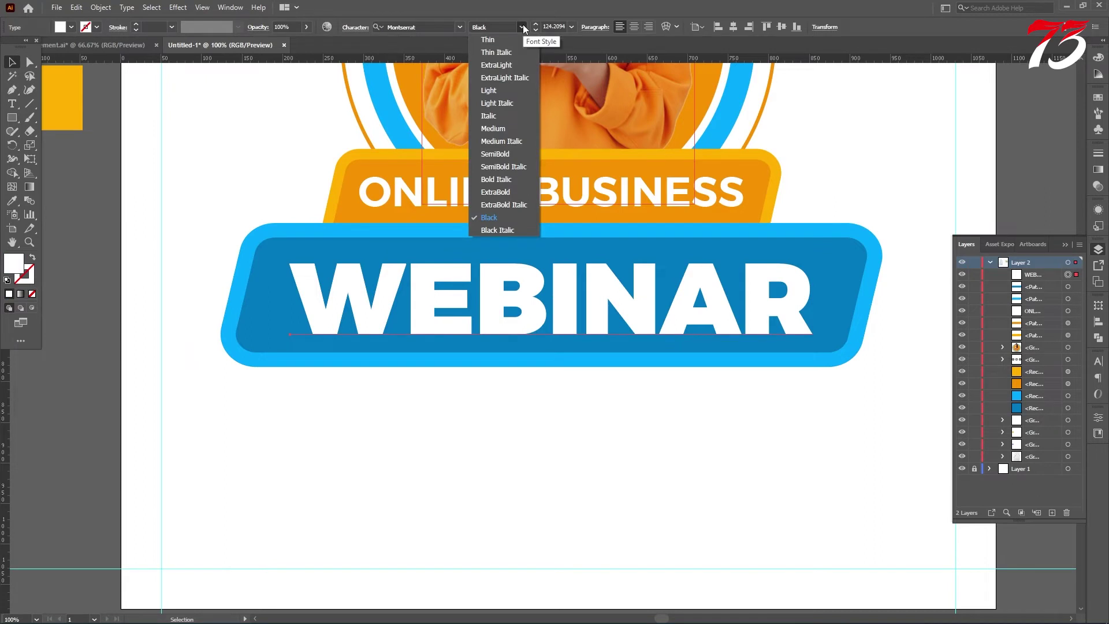
left_click(498, 192)
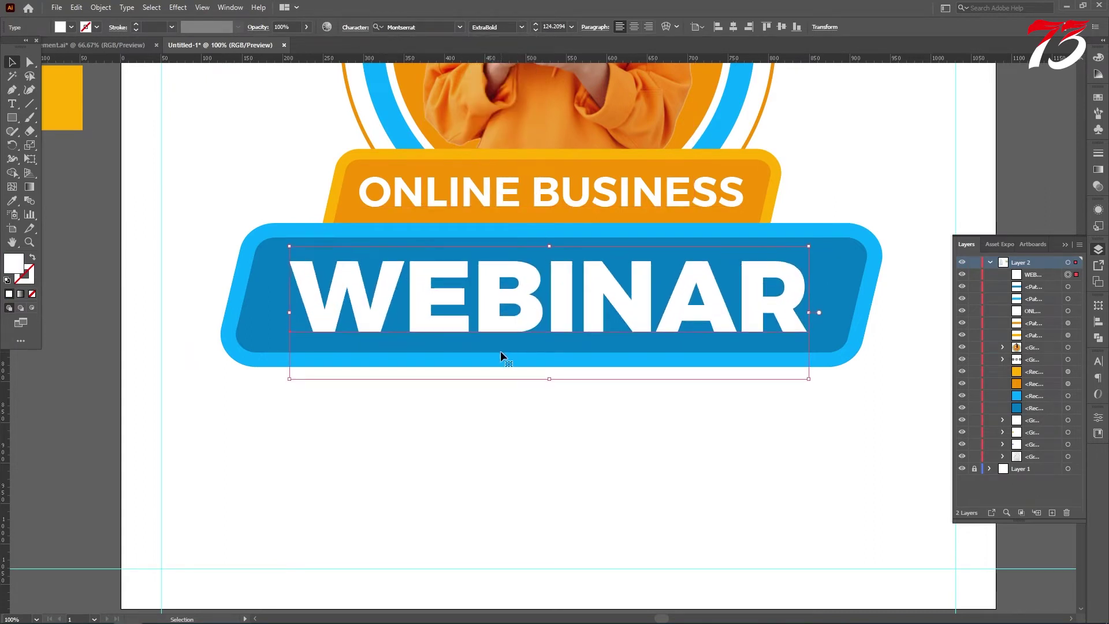
left_click(528, 406)
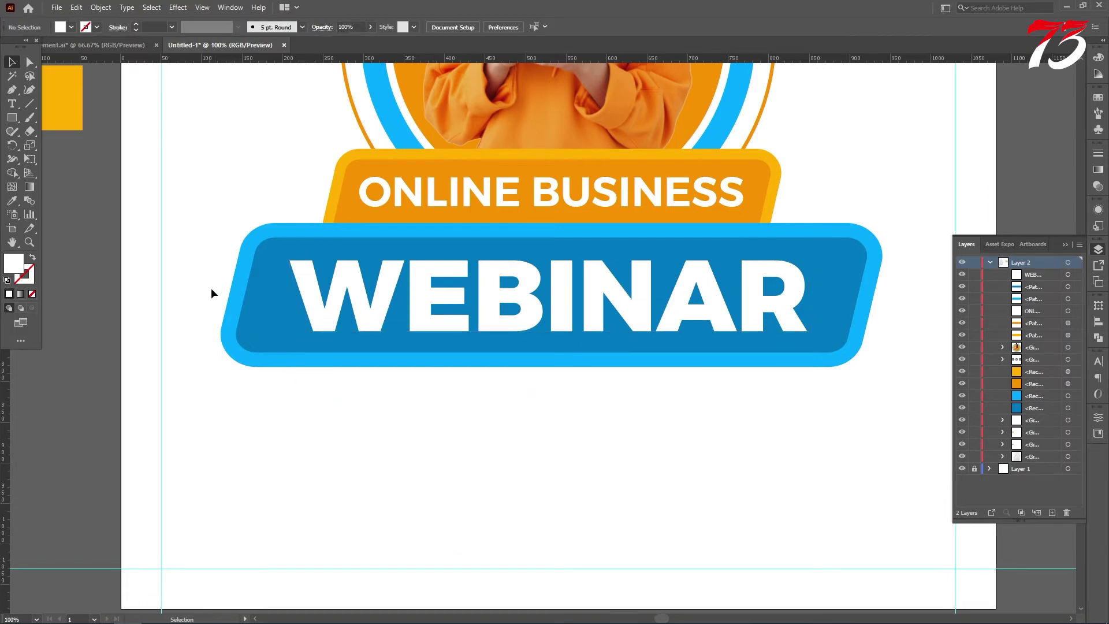
Nudge the WEBINAR text and its blue banner shapes up slightly against the ONLINE BUSINESS banner
left_click_drag(273, 340, 295, 381)
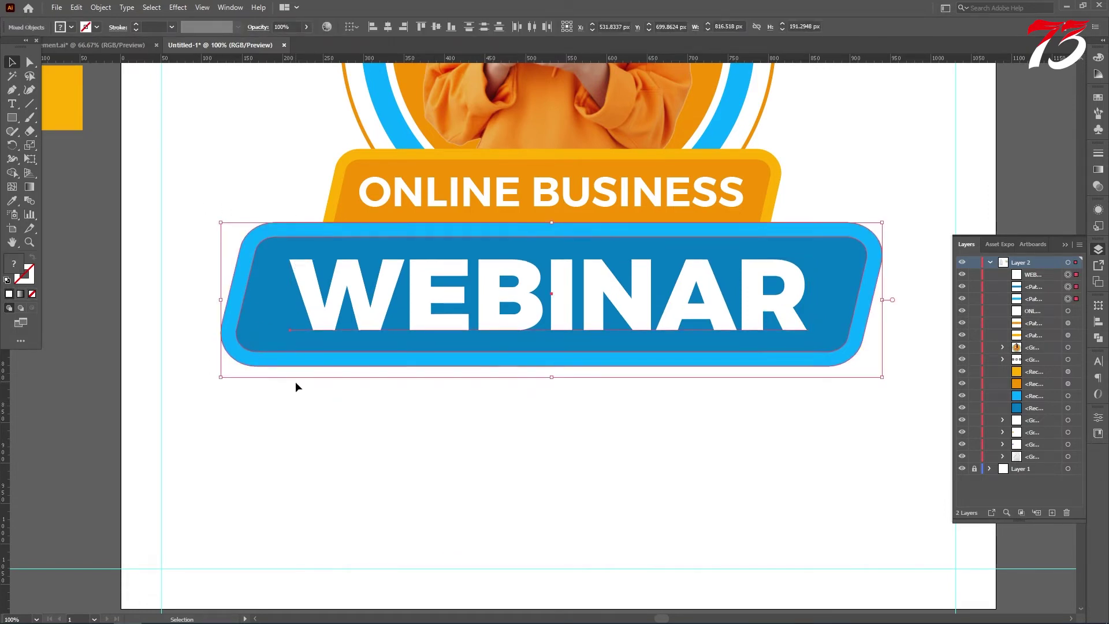
left_click(422, 399)
left_click(559, 192)
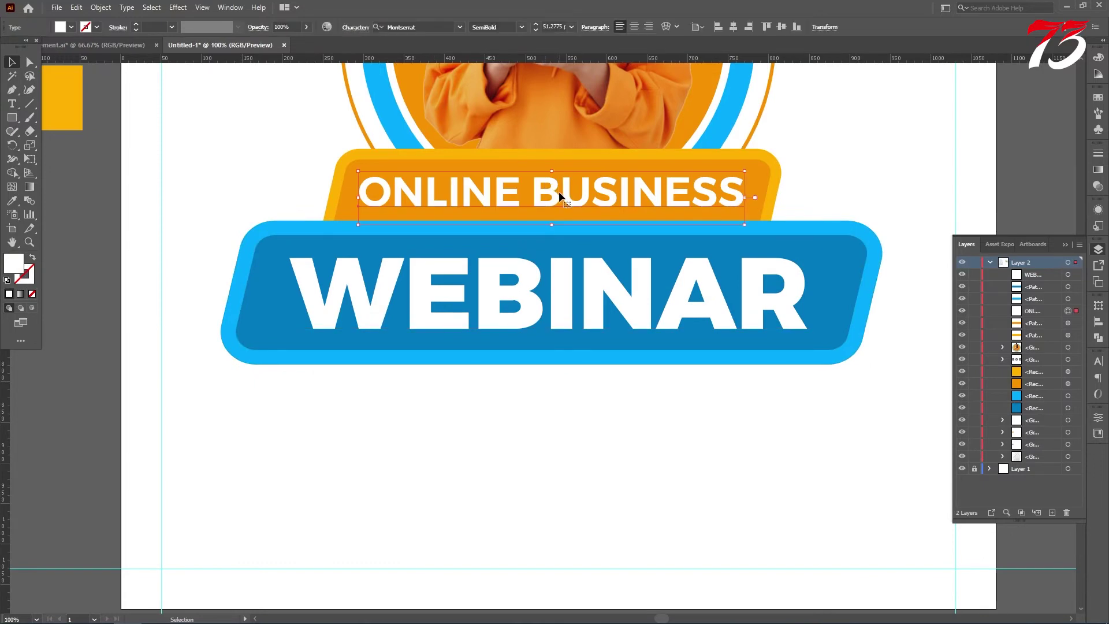
left_click(562, 379)
scroll(635, 266, "down", 4)
scroll(566, 235, "up", 2)
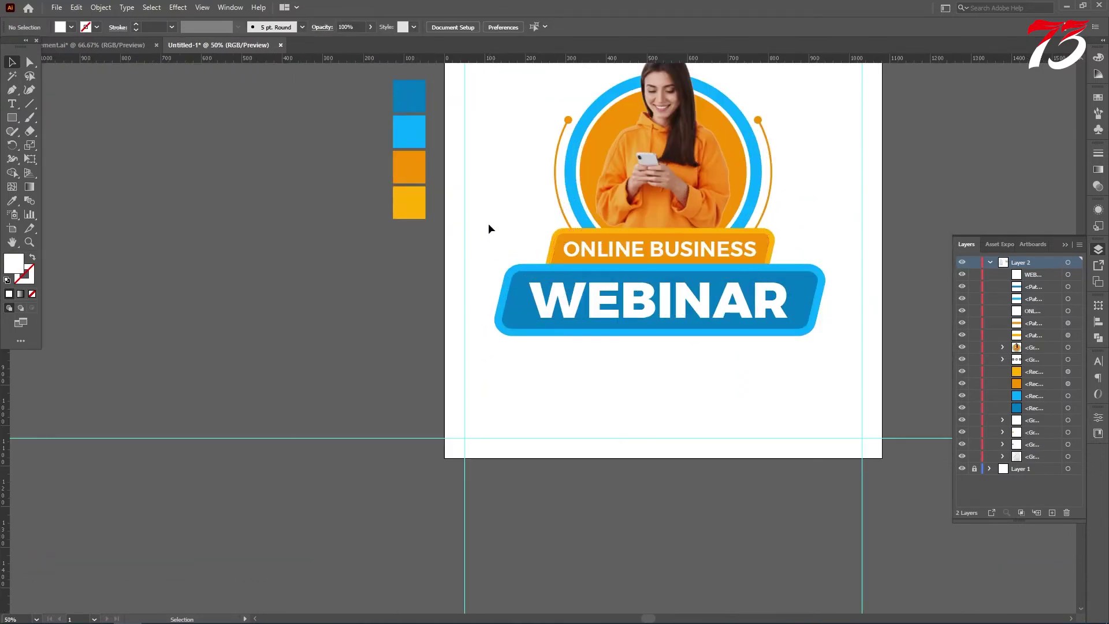
Align the WEBINAR text and the banner shapes to a common horizontal centre
scroll(528, 266, "up", 2)
left_click_drag(549, 364, 550, 366)
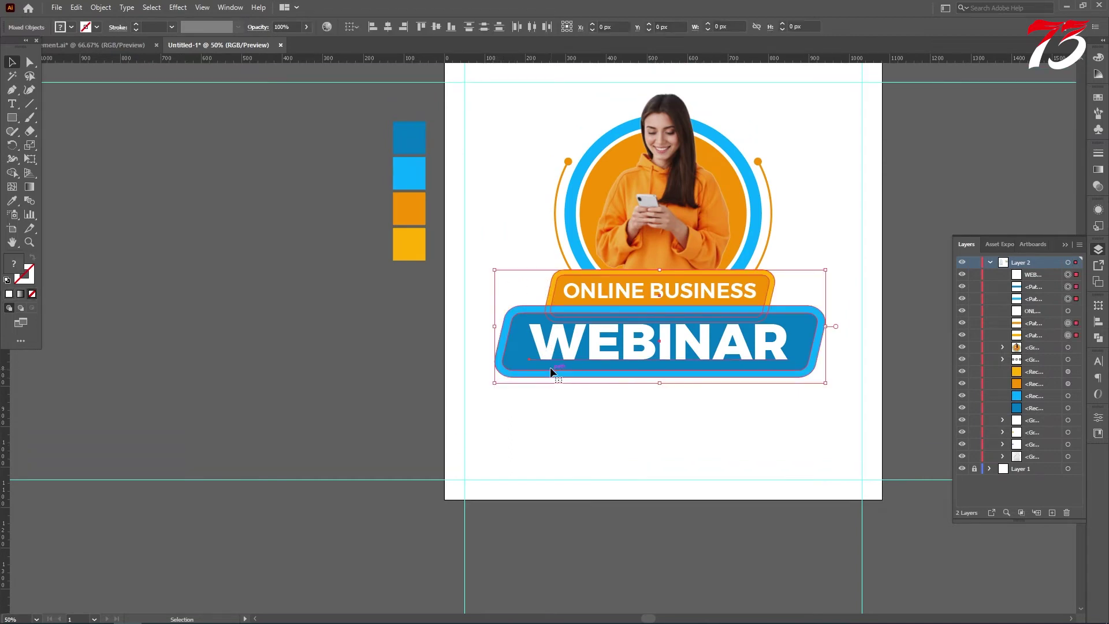
left_click(393, 27)
left_click(275, 250)
Activate the Type tool, search the fonts for "MON" and set the font for new text to Montserrat Medium
scroll(427, 240, "down", 3)
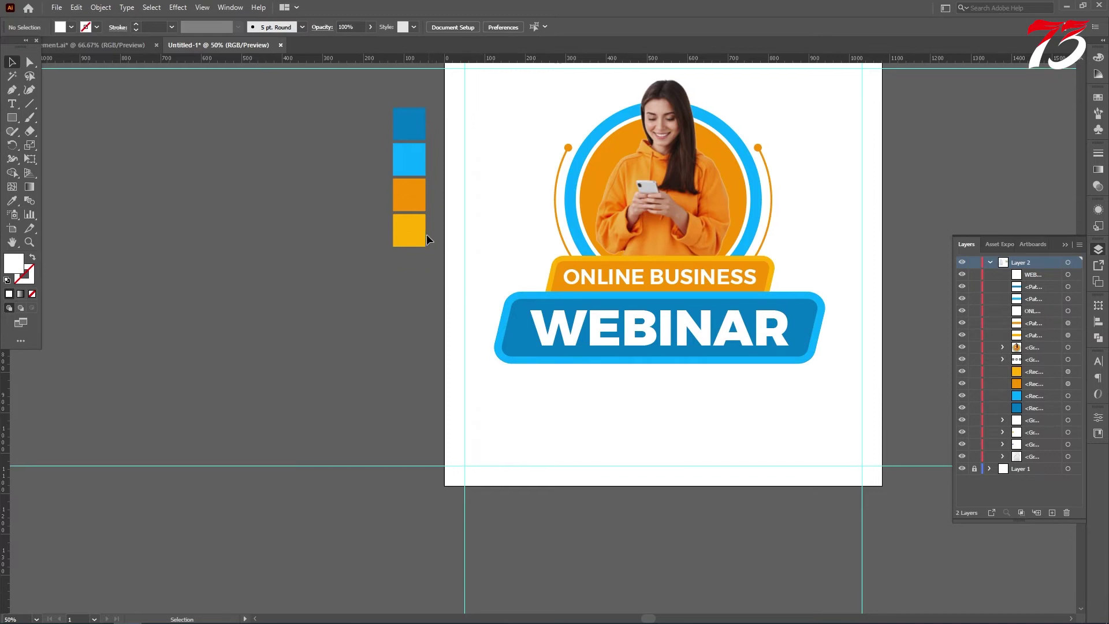
scroll(709, 288, "down", 1)
scroll(722, 277, "down", 3)
scroll(727, 267, "up", 4)
scroll(732, 261, "down", 2)
scroll(732, 263, "down", 1)
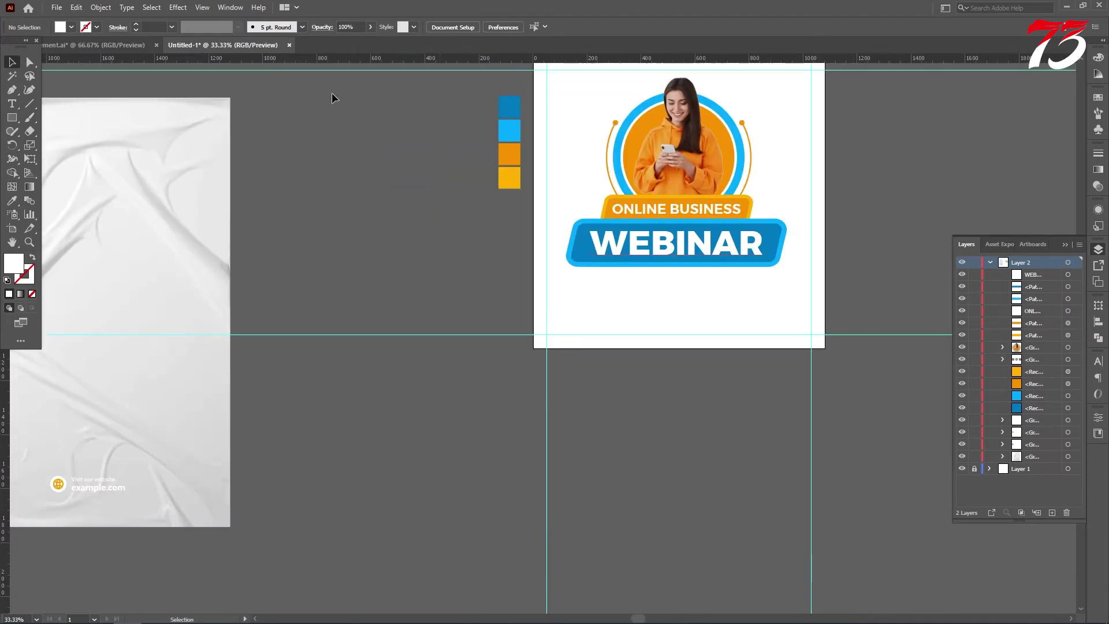
left_click(18, 106)
left_click(606, 27)
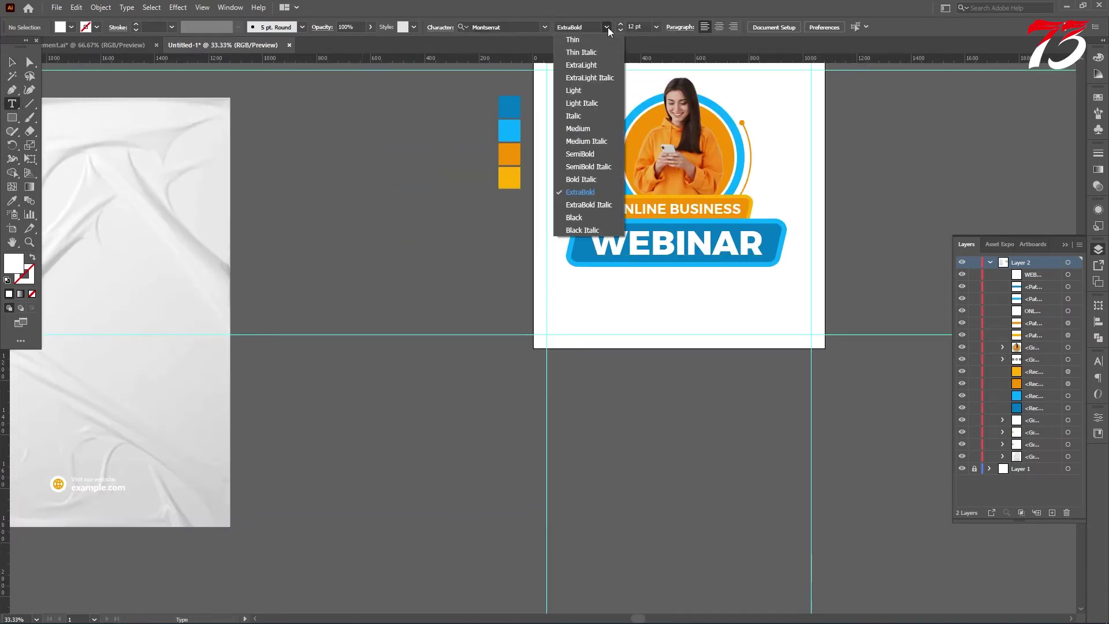
left_click(510, 26)
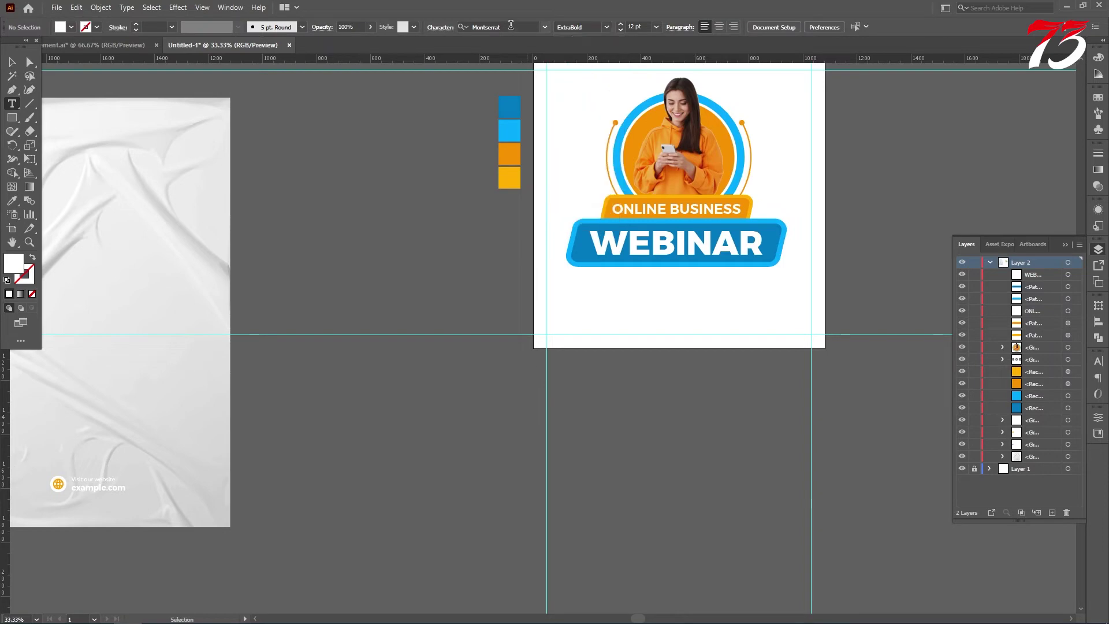
left_click(509, 26)
type("MO9N =S")
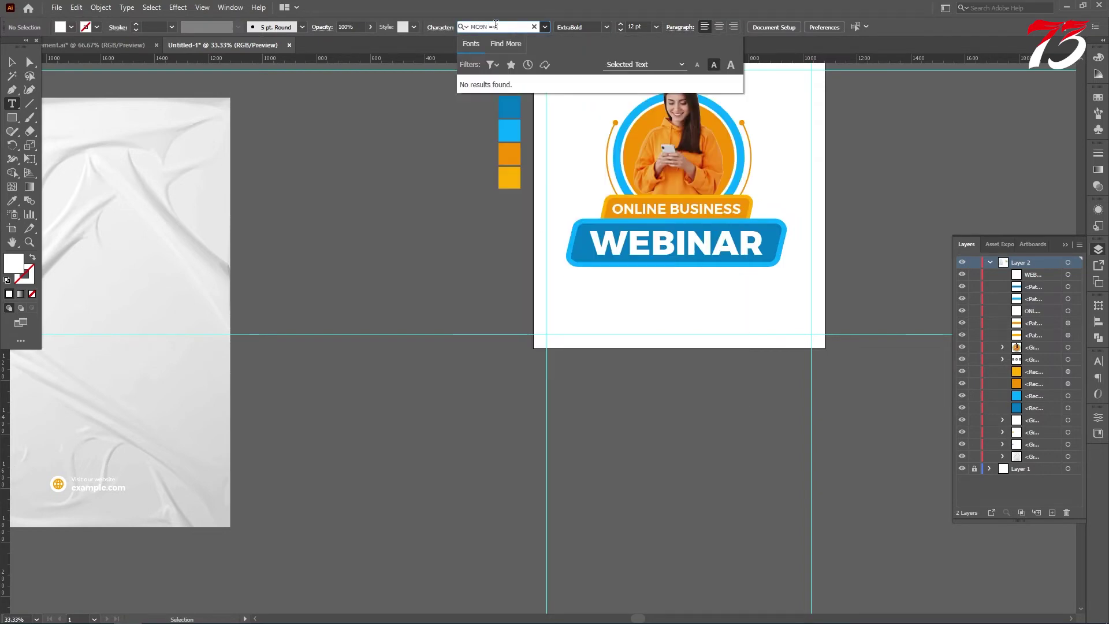
type("N ==")
key("BackSpace")
key("BackSpace")
key("BackSpace")
key("BackSpace")
key("BackSpace")
key("BackSpace")
key("BackSpace")
type("MON")
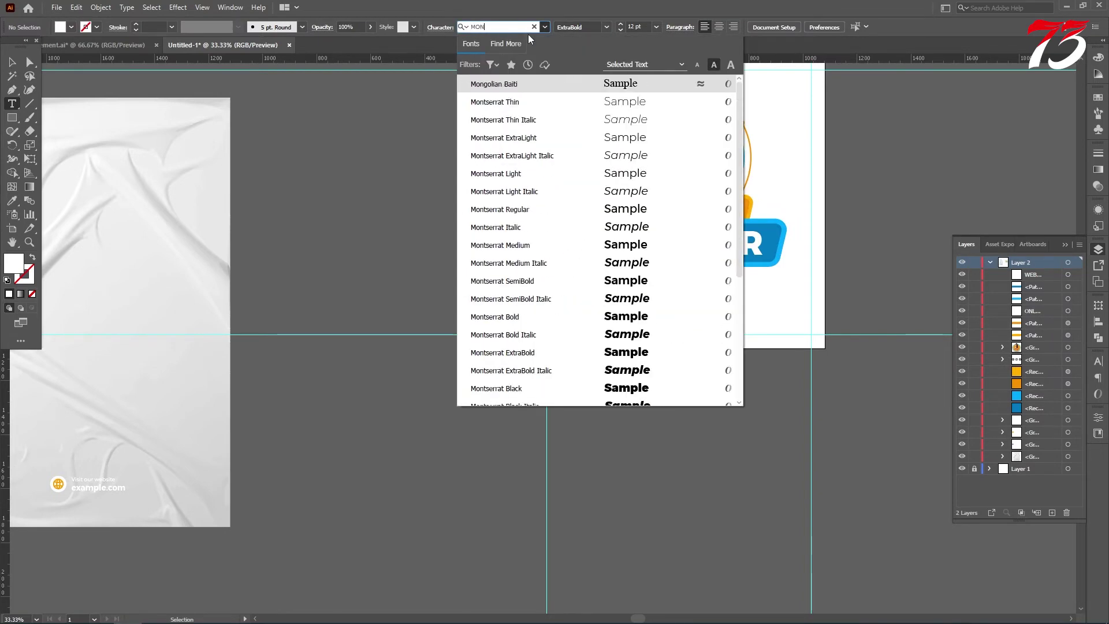
scroll(523, 263, "down", 3)
scroll(520, 286, "up", 3)
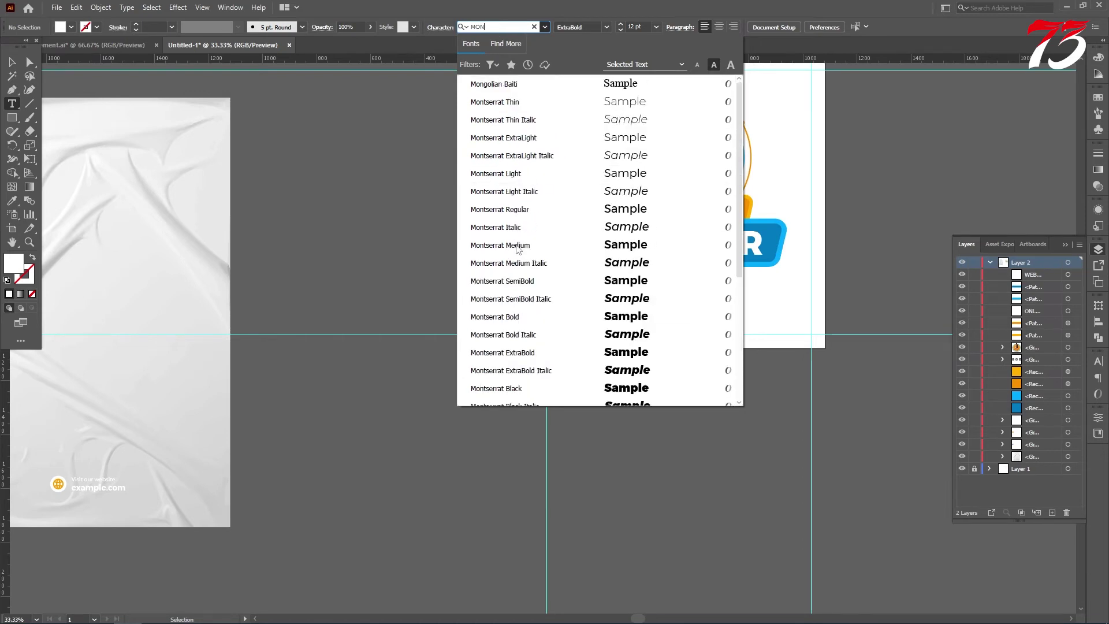
left_click(507, 209)
left_click(606, 27)
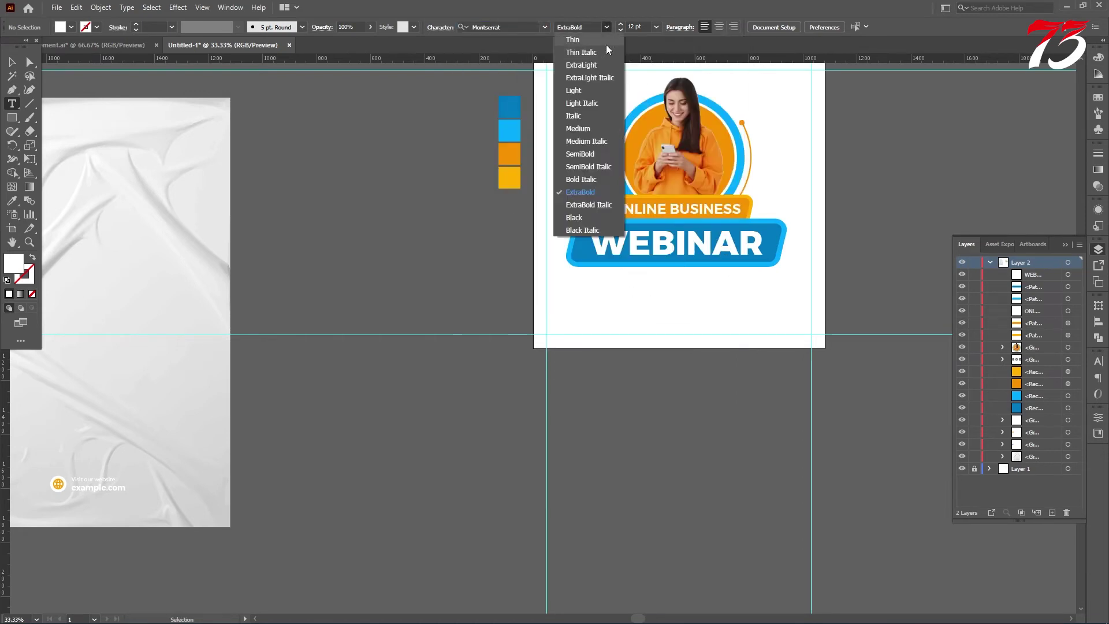
left_click(580, 128)
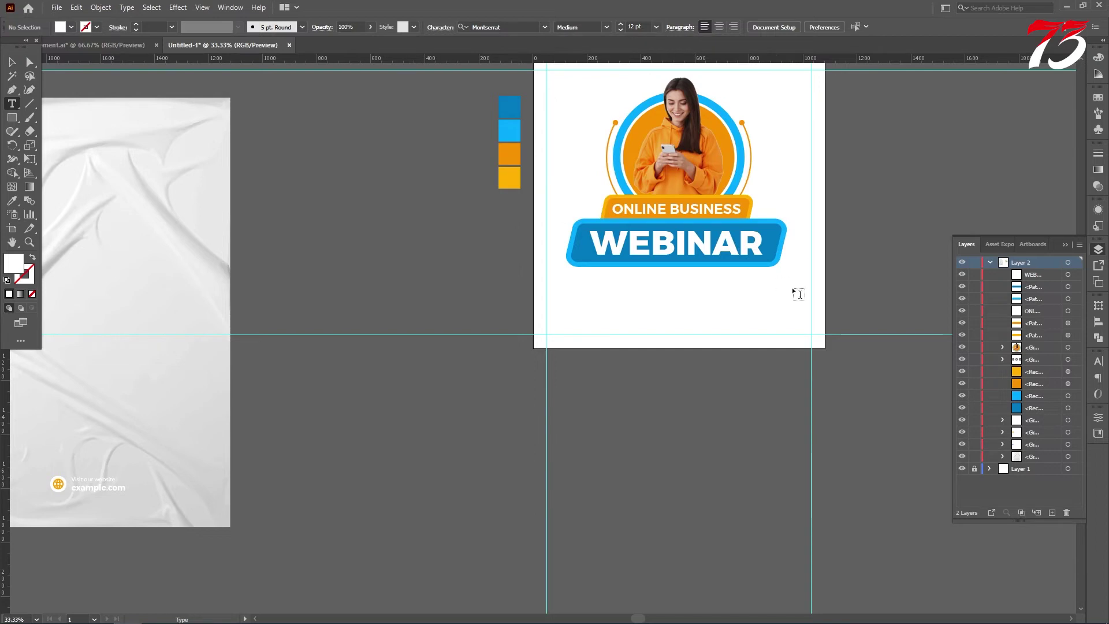
Add a placeholder text area below the WEBINAR banner, about as wide as the WEBINAR lettering, and centre-align its paragraph
key("ctrl+plus")
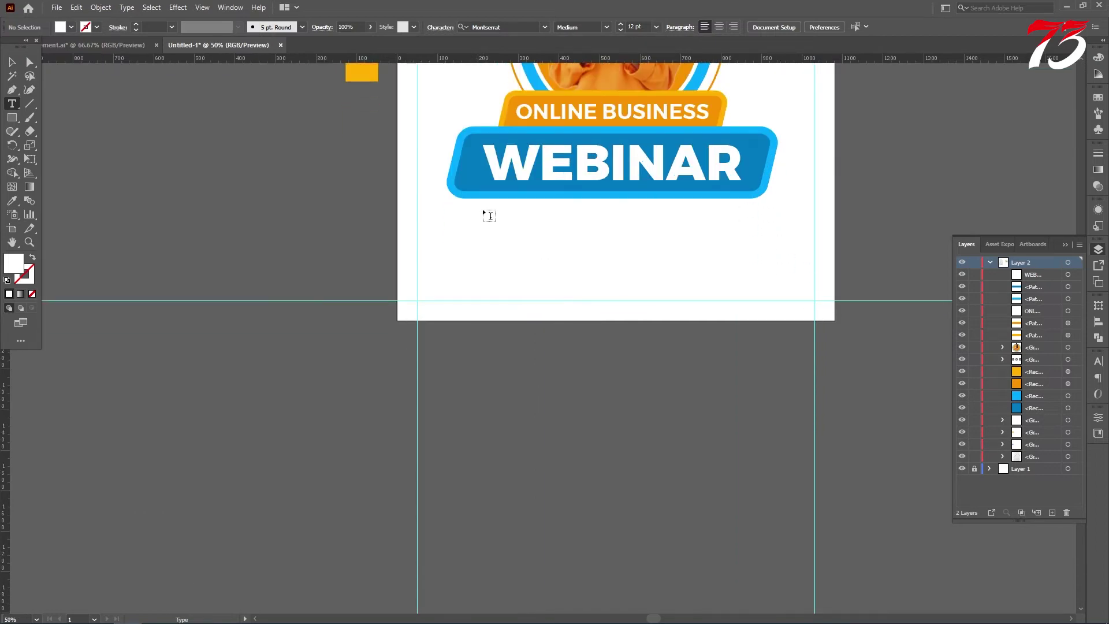
left_click_drag(483, 210, 743, 261)
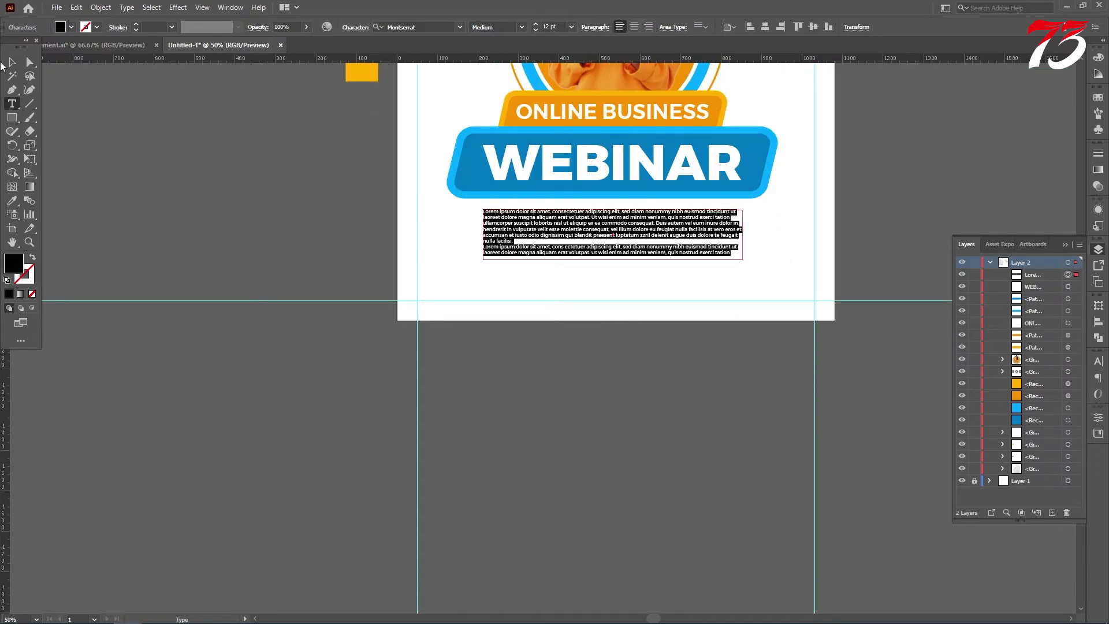
left_click(11, 65)
left_click(634, 27)
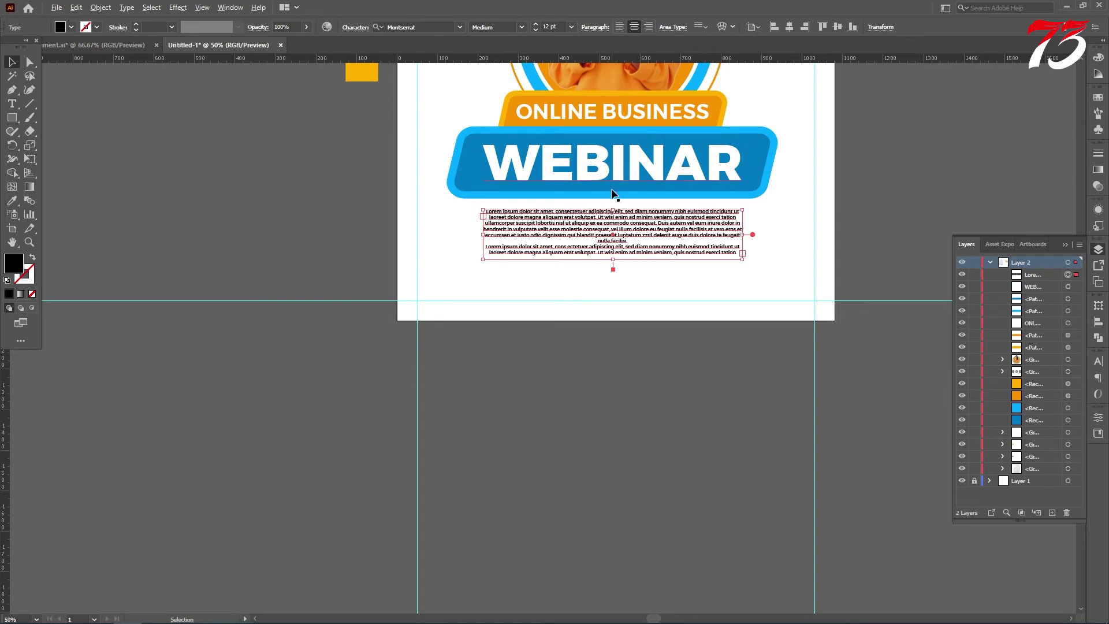
Delete all placeholder text after "laoreet dolore magna aliquam erat volutpat."
key("ctrl+1")
left_click(12, 104)
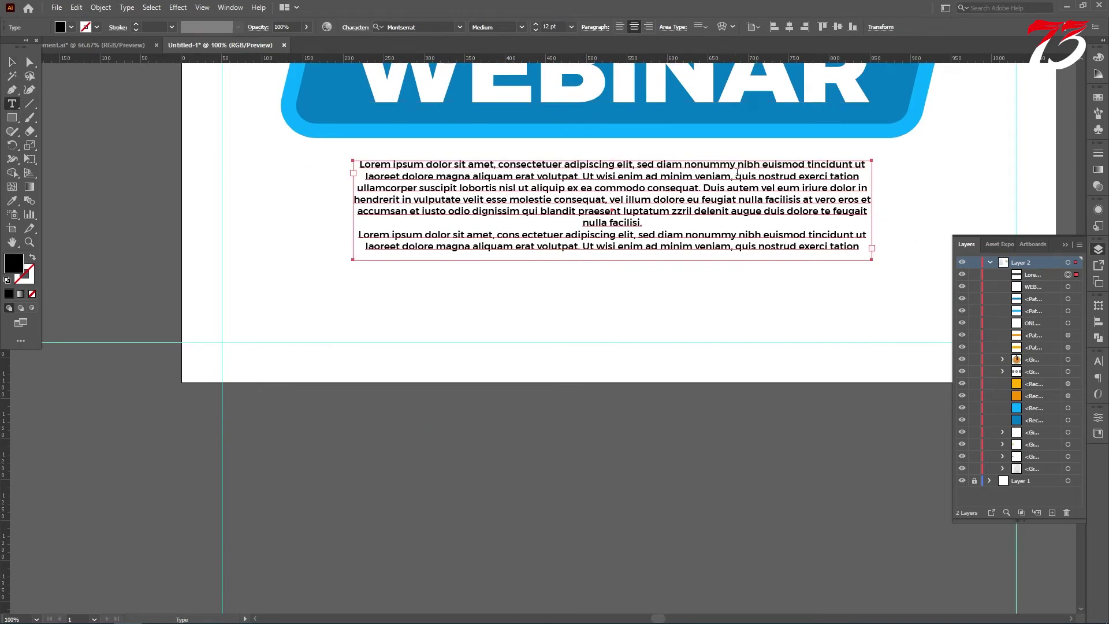
left_click_drag(582, 174, 890, 266)
key("BackSpace")
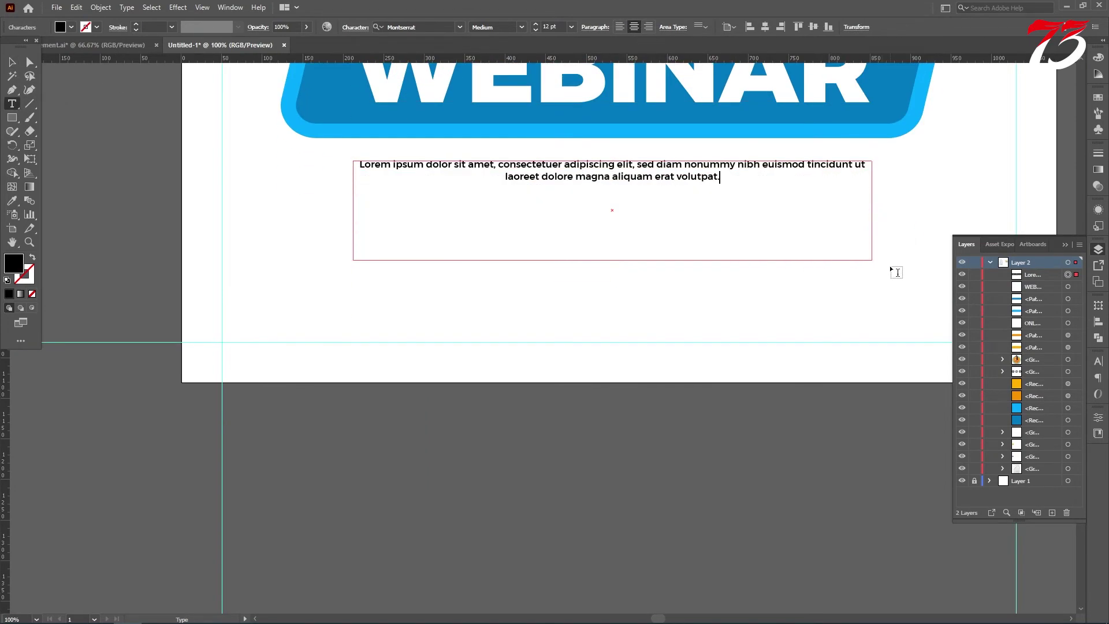
Set the placeholder paragraph's font size to 24 pt
left_click(11, 61)
left_click(535, 25)
left_click(536, 26)
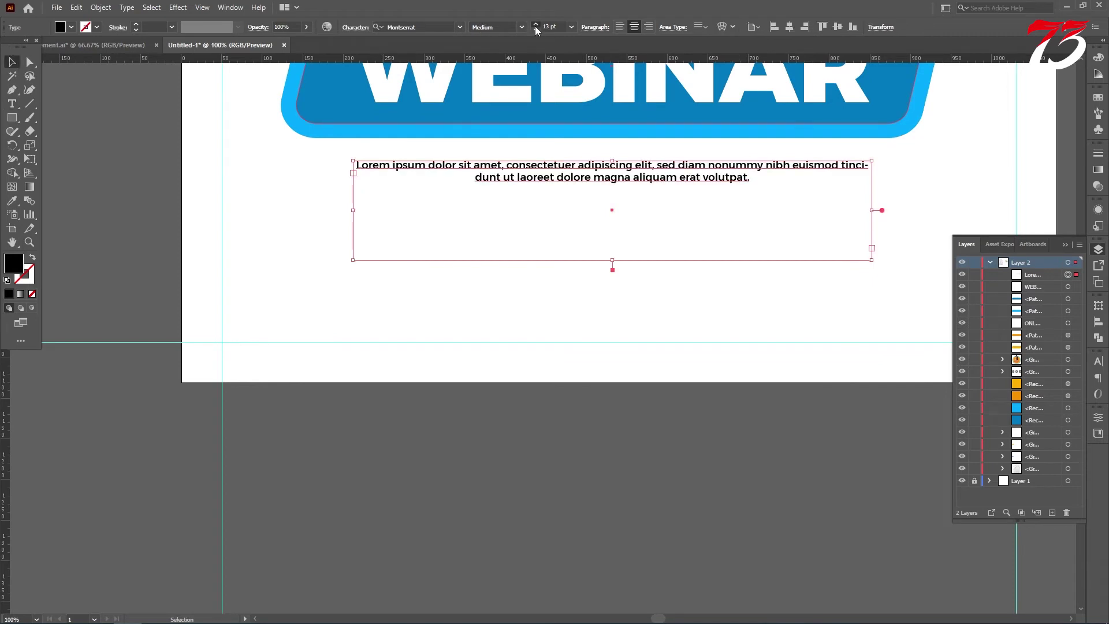
left_click(536, 25)
left_click(536, 25)
left_click(536, 25)
left_click(536, 25)
left_click(536, 25)
left_click(536, 26)
left_click(536, 25)
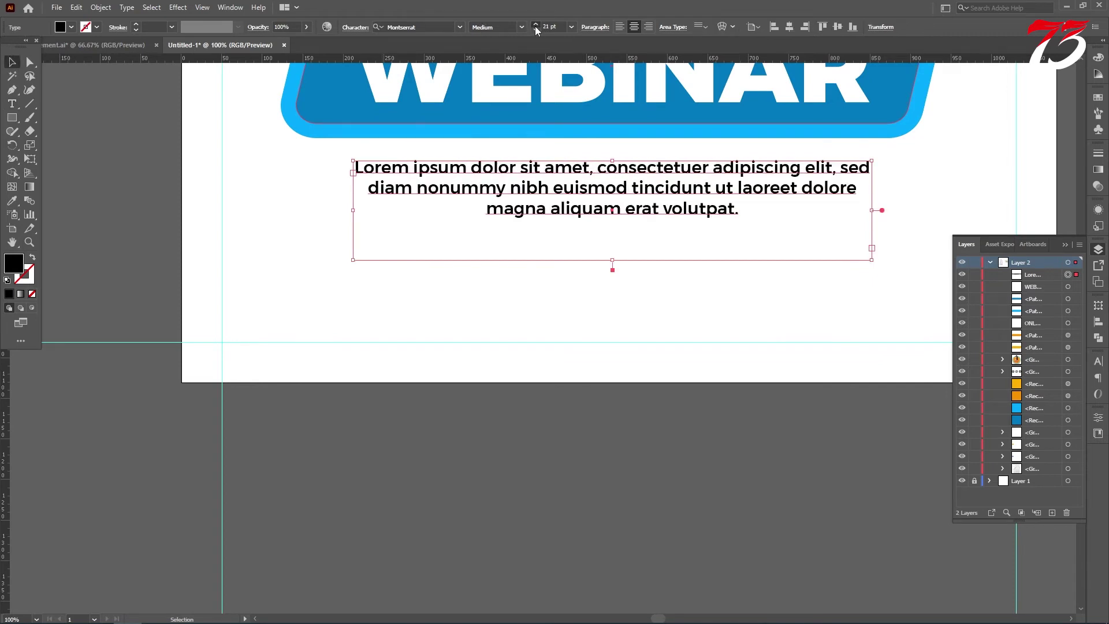
left_click(536, 25)
left_click(536, 26)
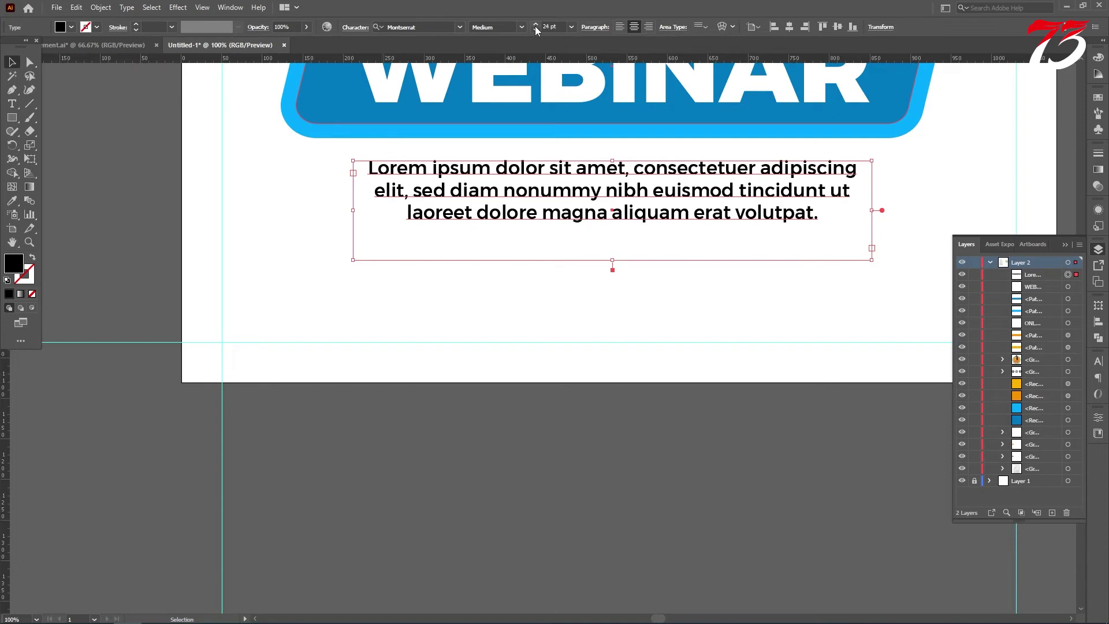
Shorten the placeholder paragraph by deleting everything after "euismod"
key("t")
left_click_drag(742, 185, 893, 262)
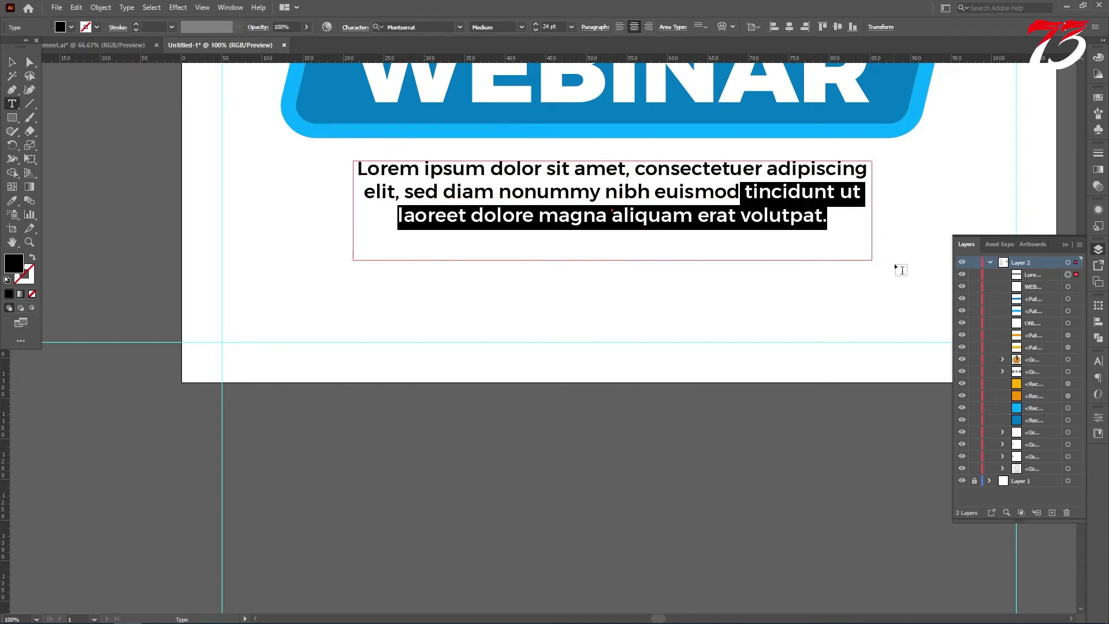
key("BackSpace")
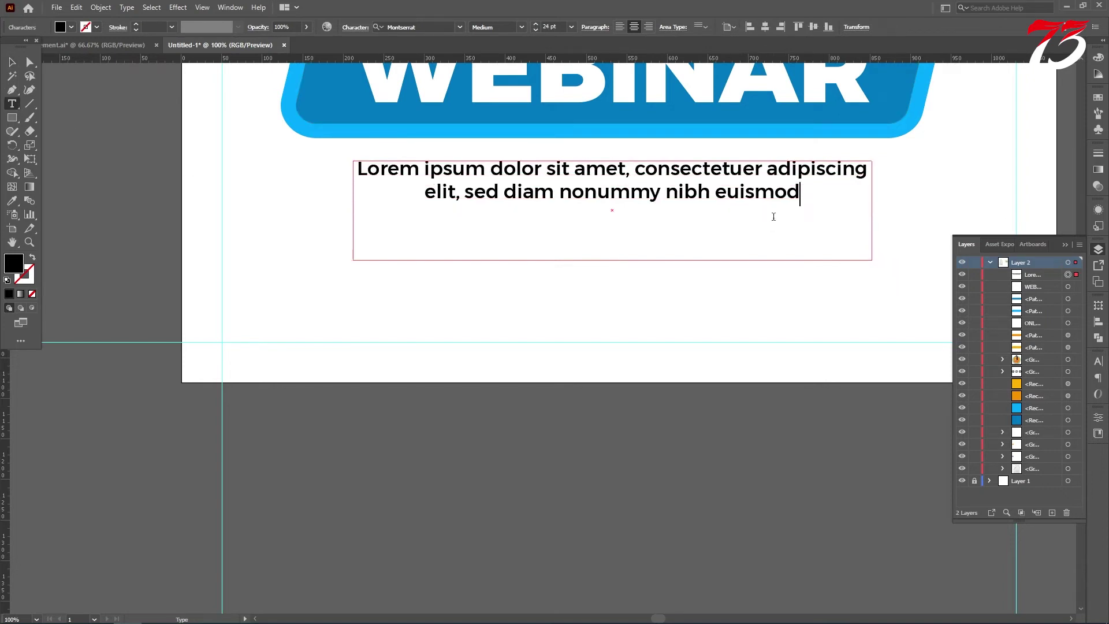
Set the placeholder paragraph's leading to 34 pt
left_click(12, 61)
left_click(354, 28)
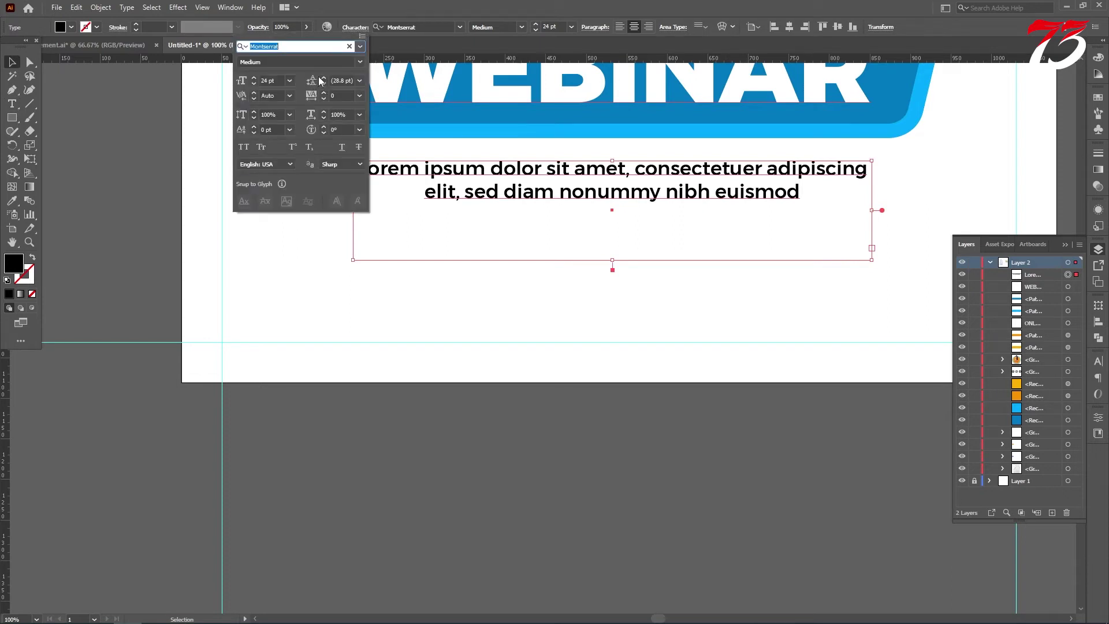
left_click(321, 78)
left_click(322, 78)
left_click(321, 78)
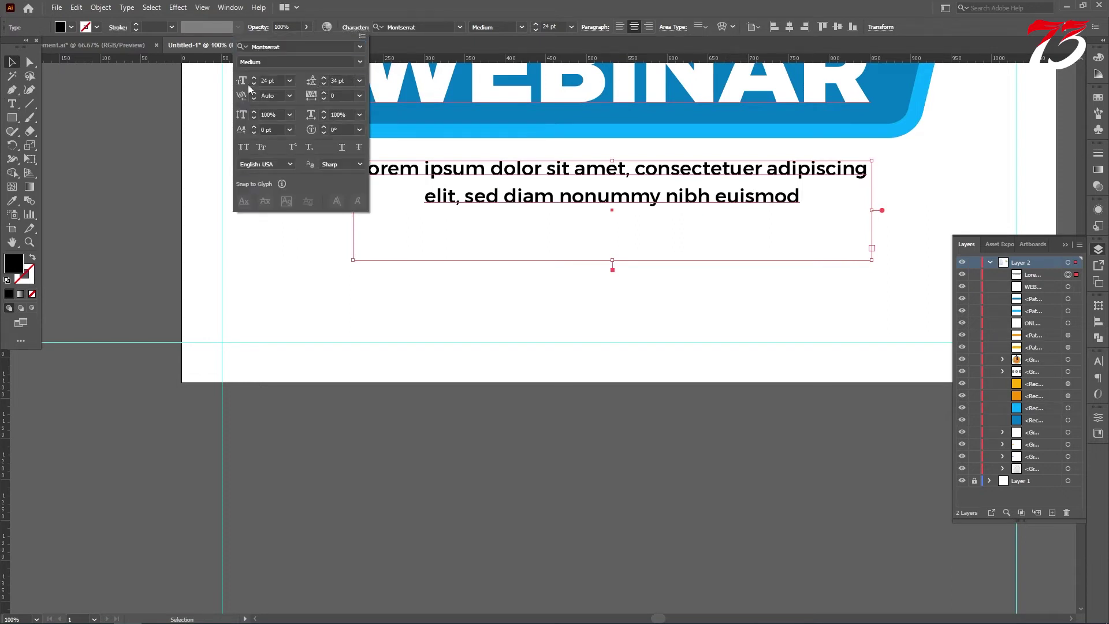
Colour the placeholder paragraph light blue by sampling the WEBINAR banner's outer border with the Eyedropper
left_click(11, 62)
left_click(421, 305)
left_click_drag(338, 181, 601, 246)
left_click(10, 200)
left_click(327, 133)
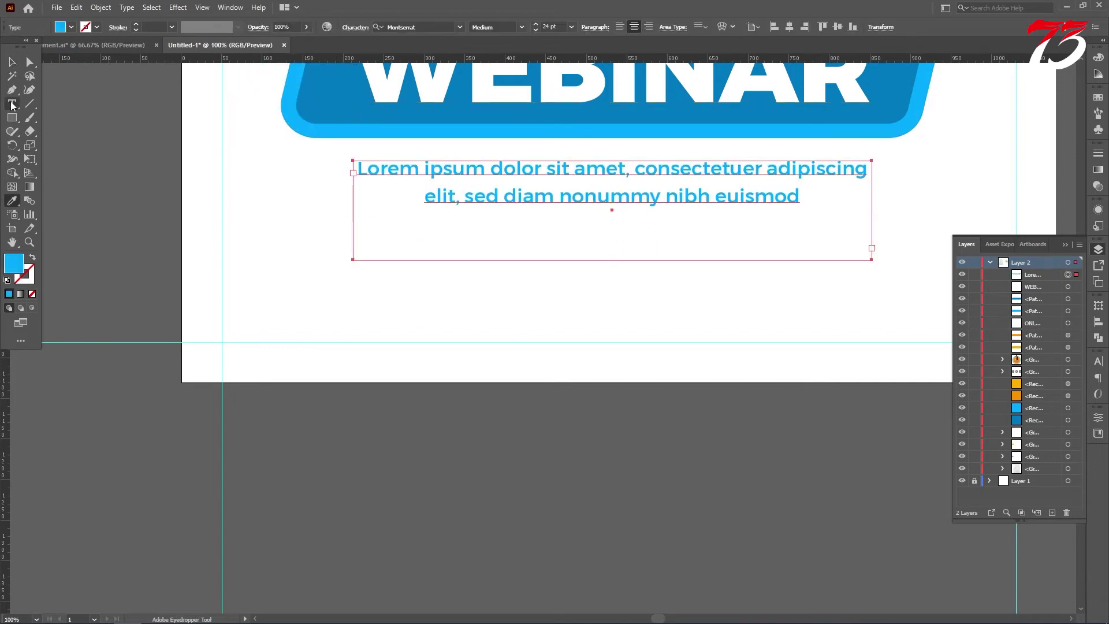
left_click(12, 61)
left_click(390, 215)
Try Poppins Regular as the placeholder paragraph's font, searching the fonts for "PO"
scroll(574, 225, "down", 3)
scroll(603, 220, "up", 3)
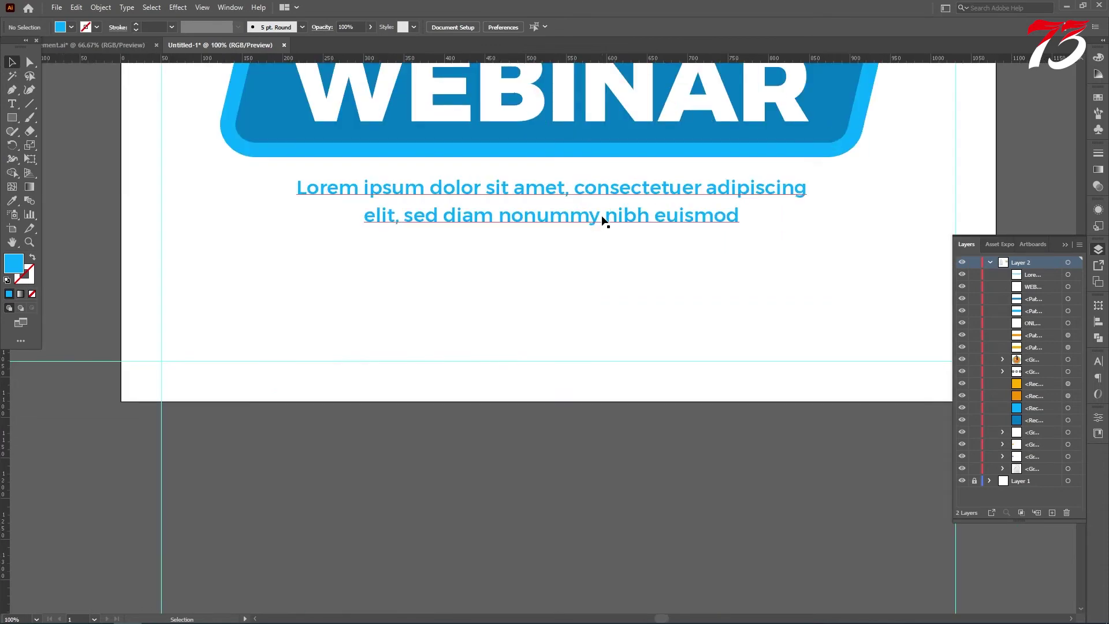
scroll(610, 224, "down", 2)
scroll(618, 241, "up", 1)
scroll(584, 289, "up", 2)
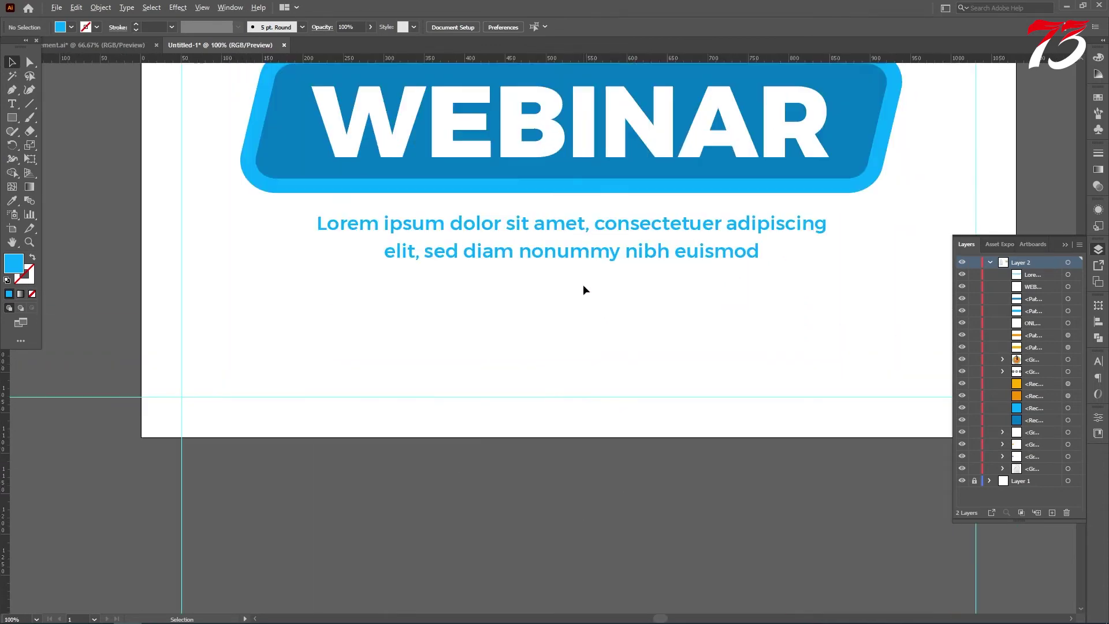
left_click(587, 263)
left_click(439, 25)
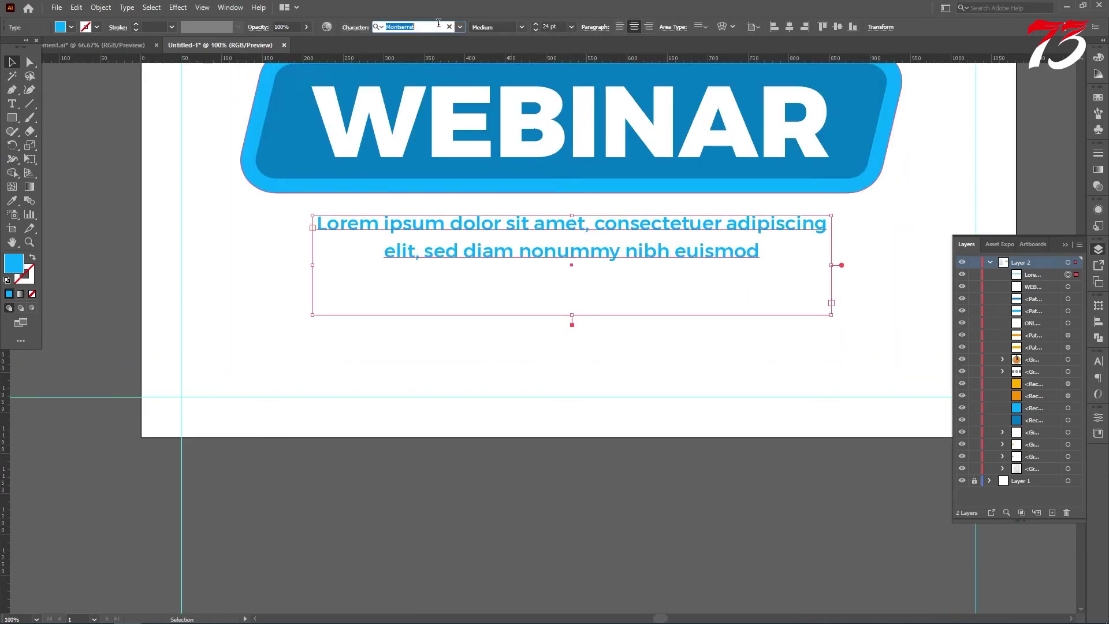
type("PO")
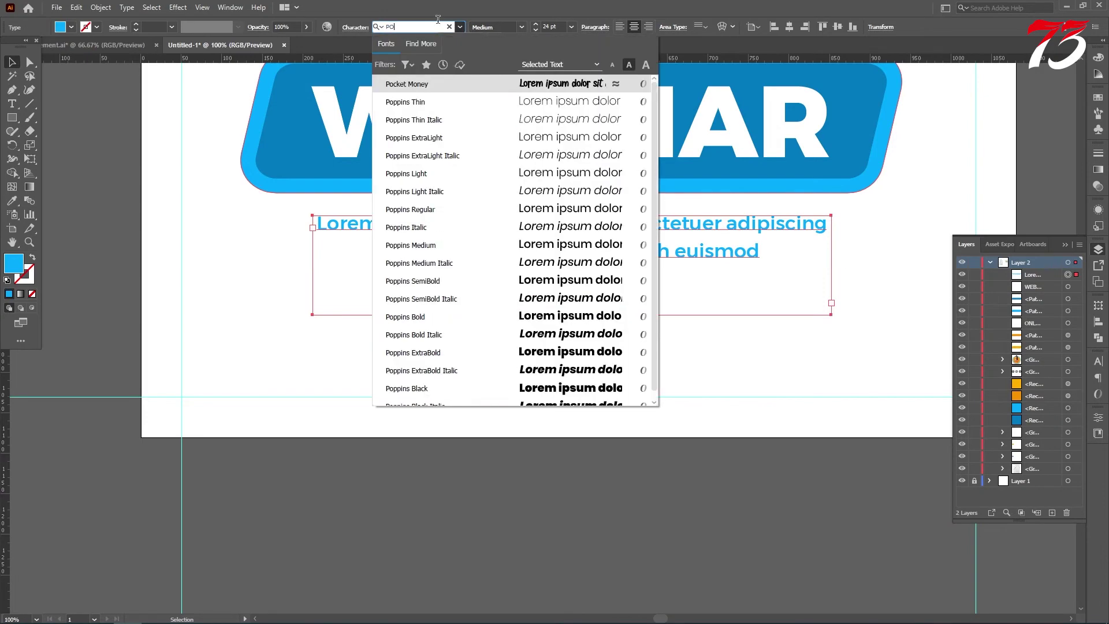
left_click(550, 211)
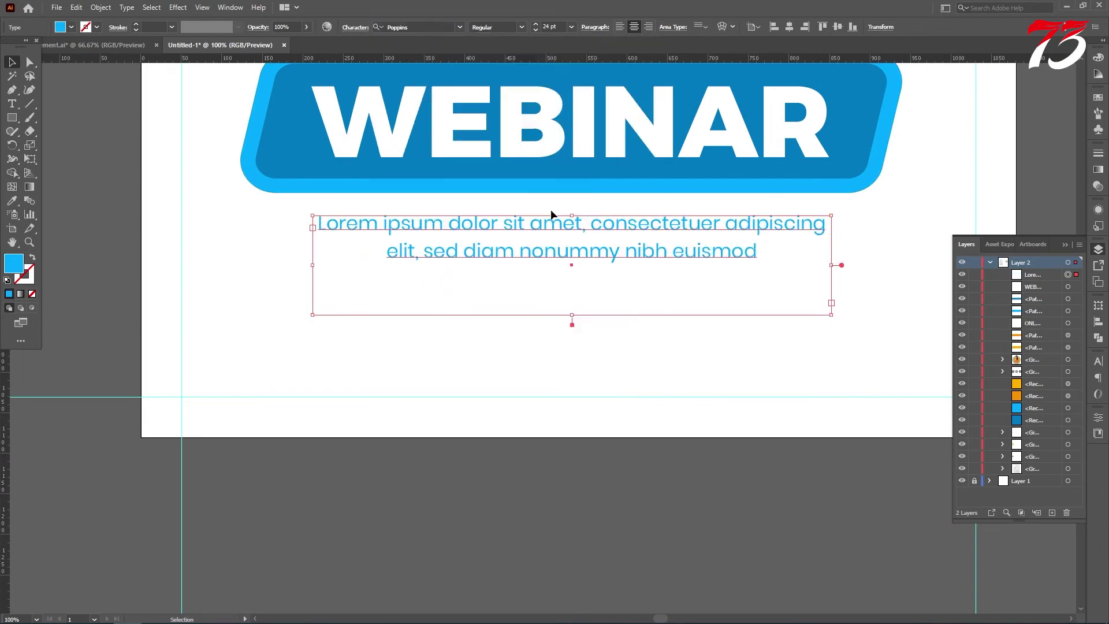
left_click(359, 31)
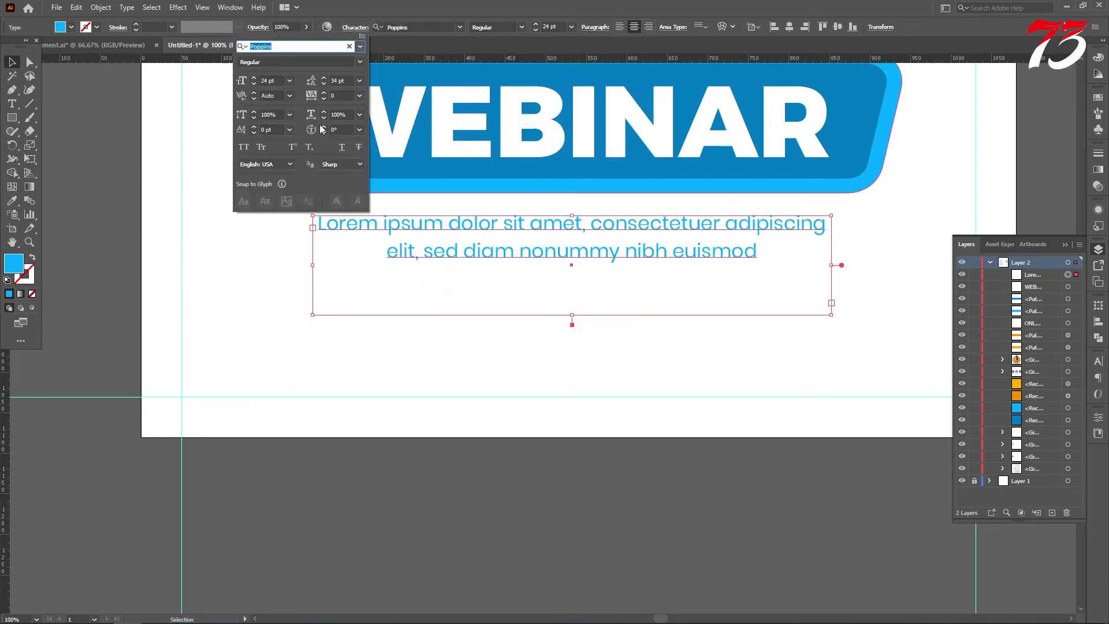
key("Escape")
left_click(151, 202)
Search the fonts for "MON" and set the placeholder paragraph to Montserrat Light
scroll(568, 296, "down", 2)
scroll(553, 412, "down", 2)
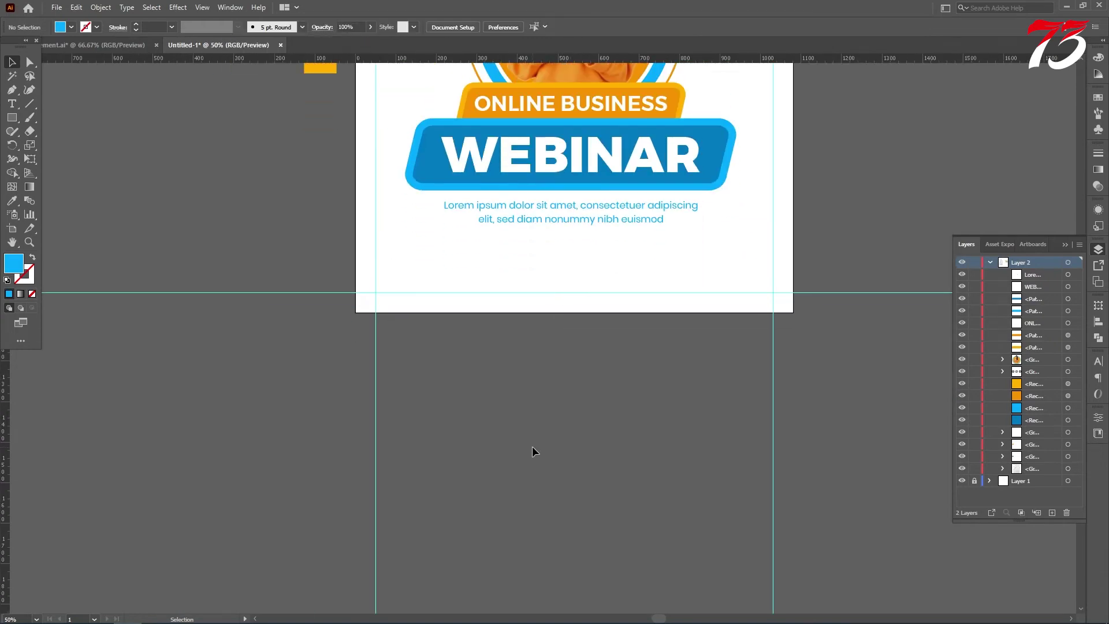
scroll(578, 289, "up", 1)
scroll(600, 265, "up", 1)
left_click(625, 279)
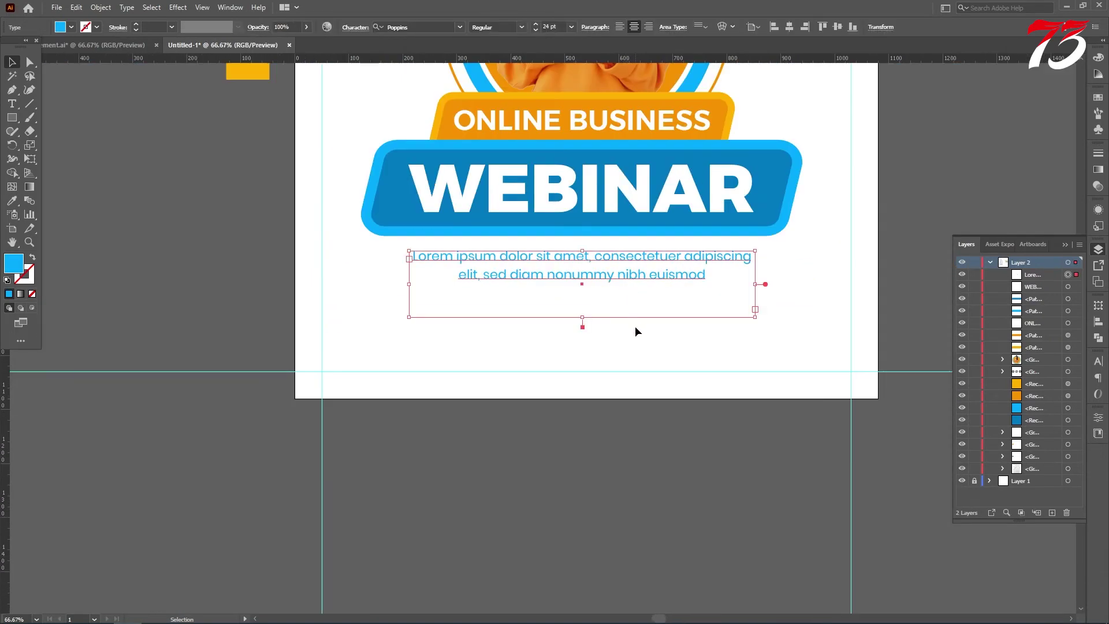
scroll(635, 326, "up", 1)
left_click(404, 27)
type("MON")
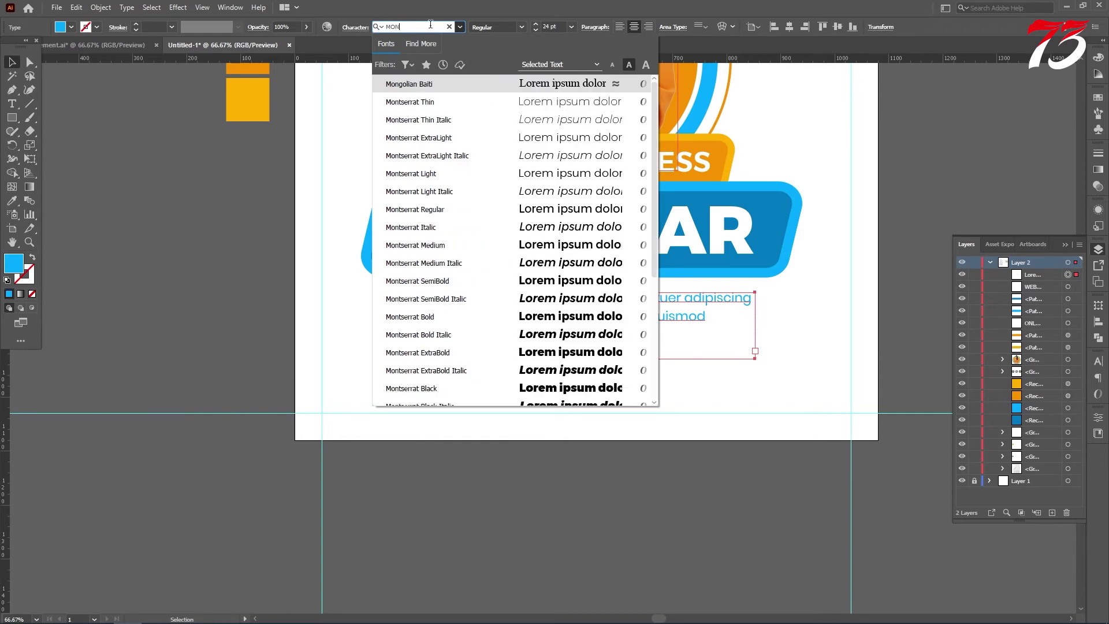
left_click(437, 214)
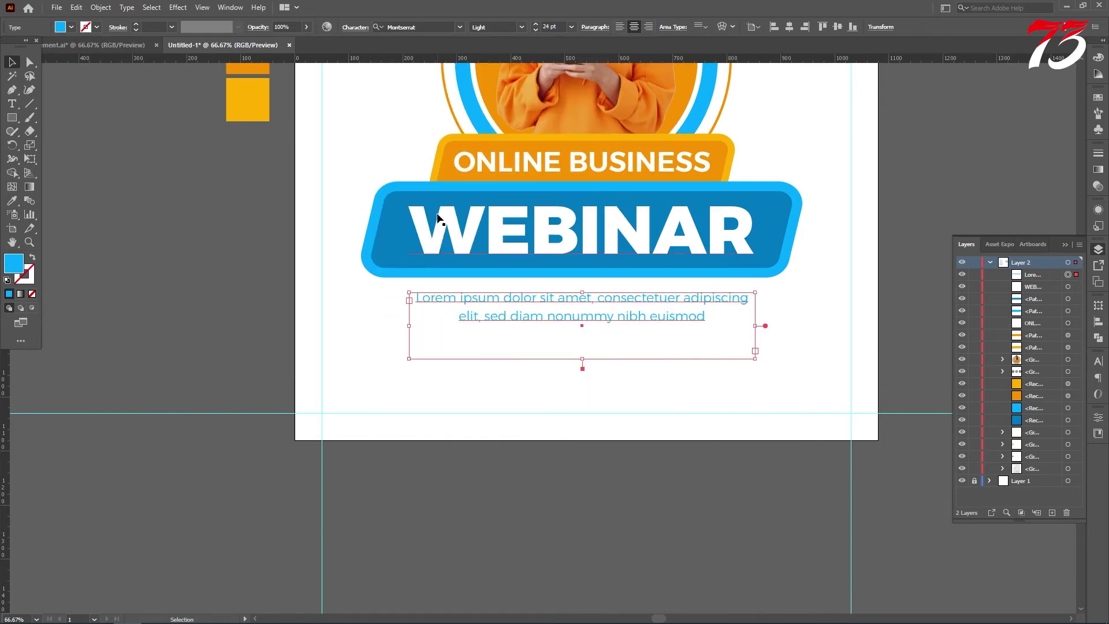
scroll(819, 272, "down", 1)
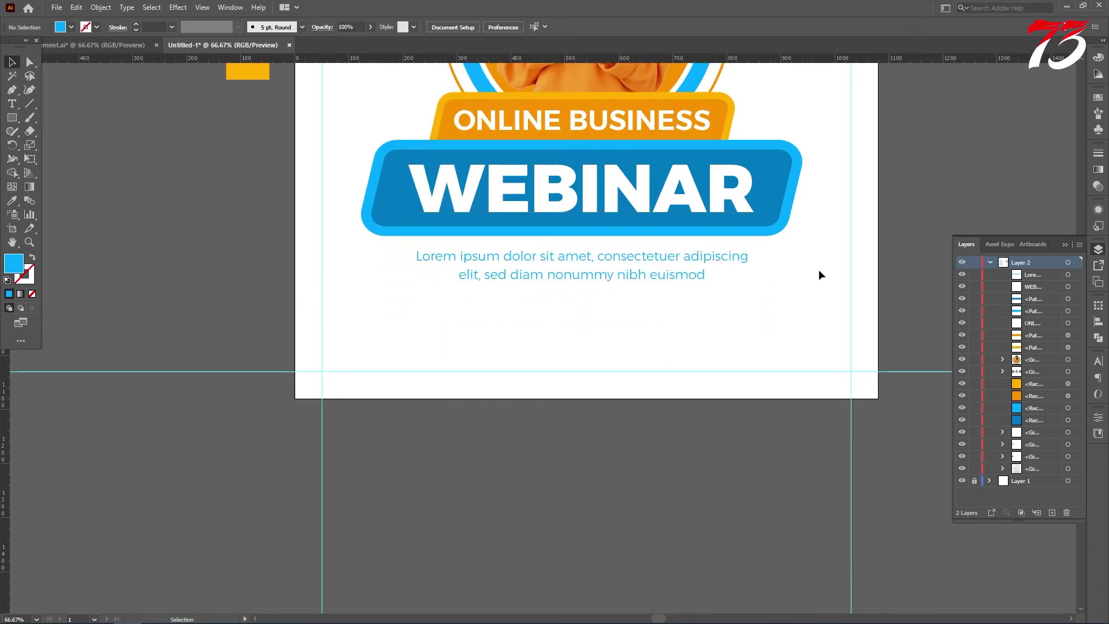
scroll(693, 283, "up", 1)
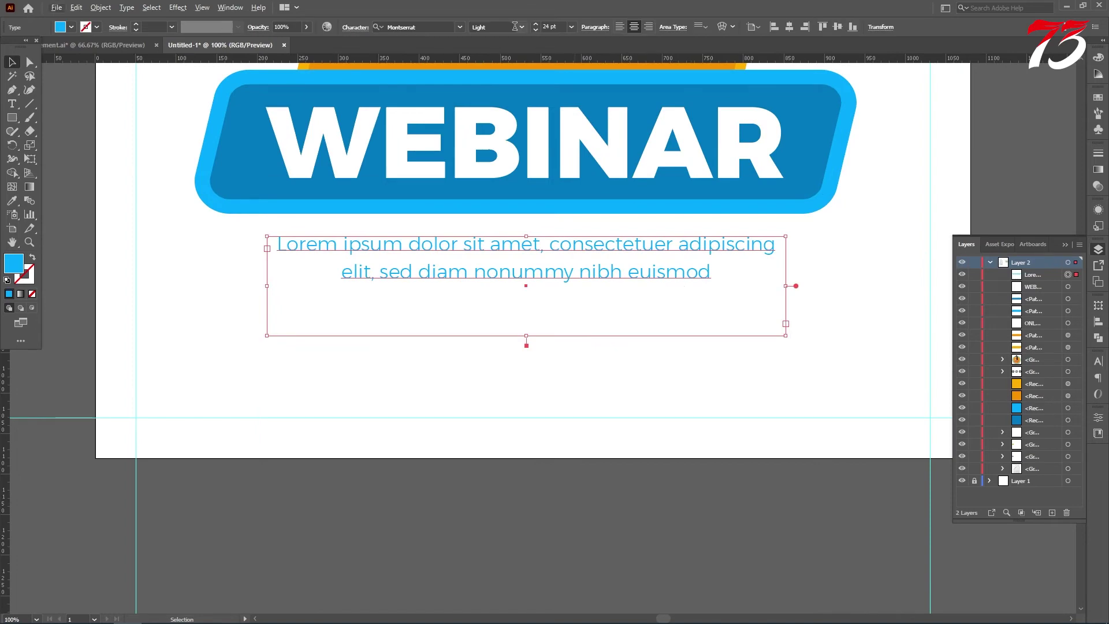
left_click(521, 27)
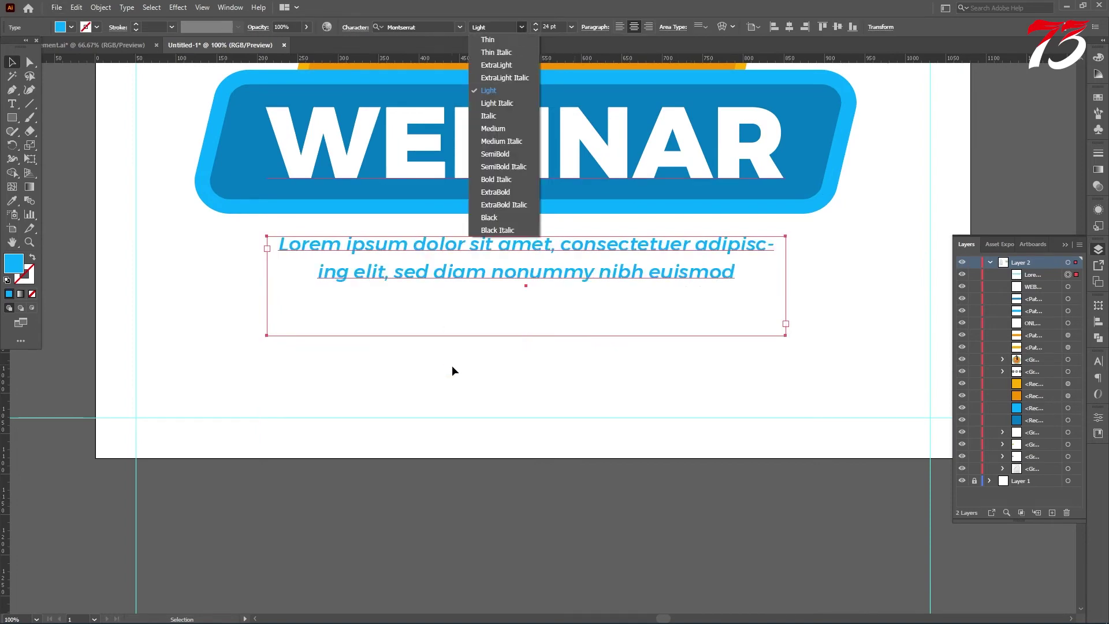
key("Escape")
left_click(453, 391)
Move the phone and website contact groups together from beside the crumpled-paper image to just below the artboard
scroll(623, 299, "down", 4)
scroll(626, 298, "up", 4)
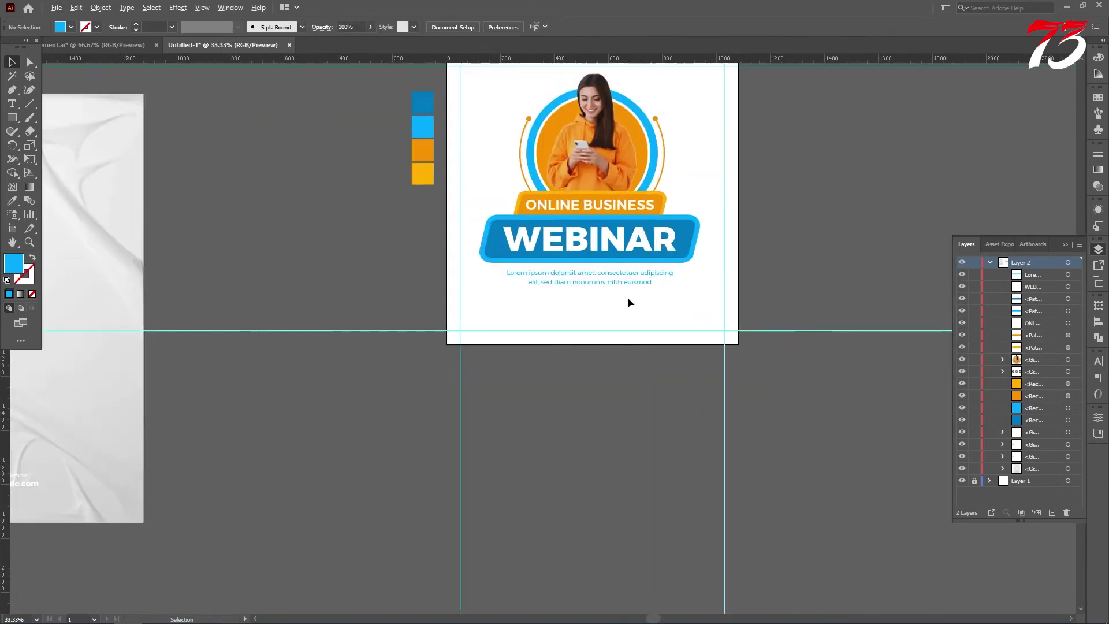
scroll(630, 293, "down", 5)
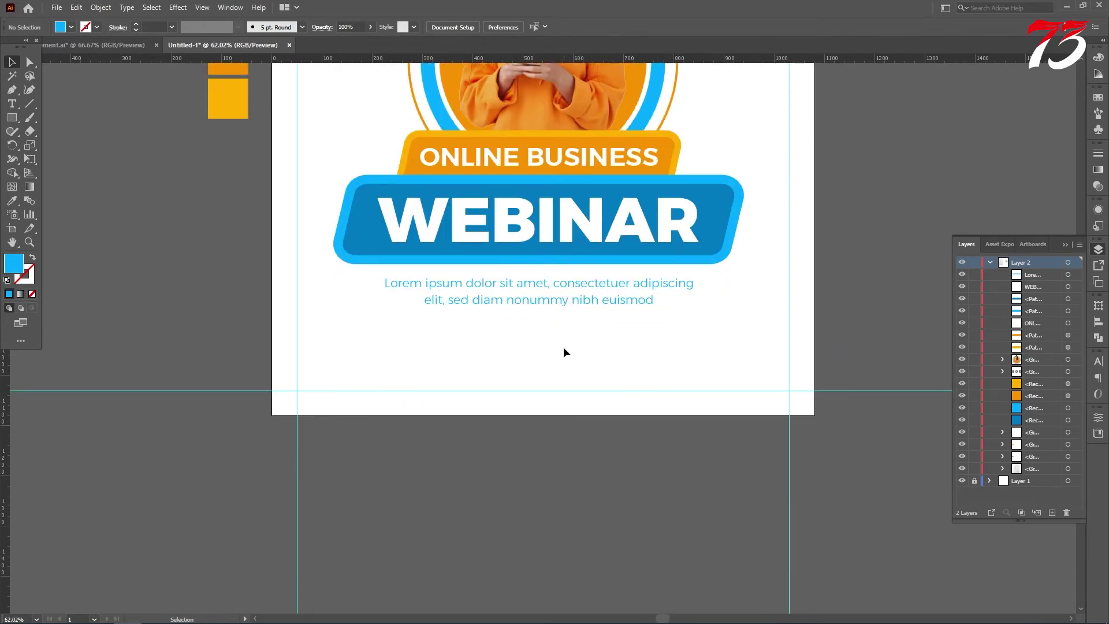
scroll(541, 301, "down", 1)
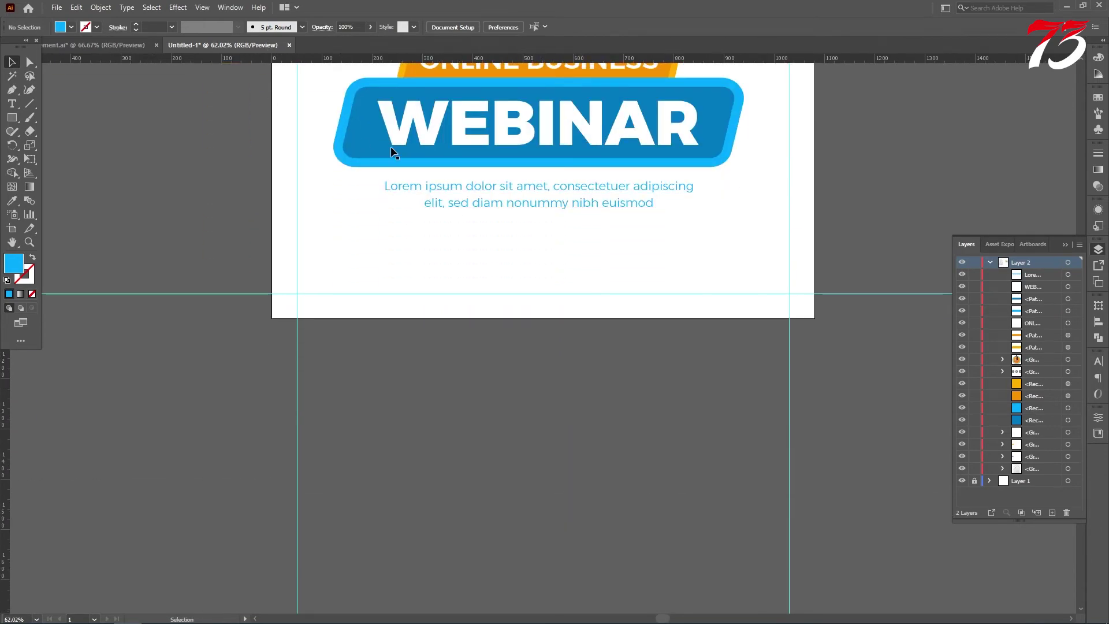
scroll(405, 237, "down", 5)
left_click(180, 310)
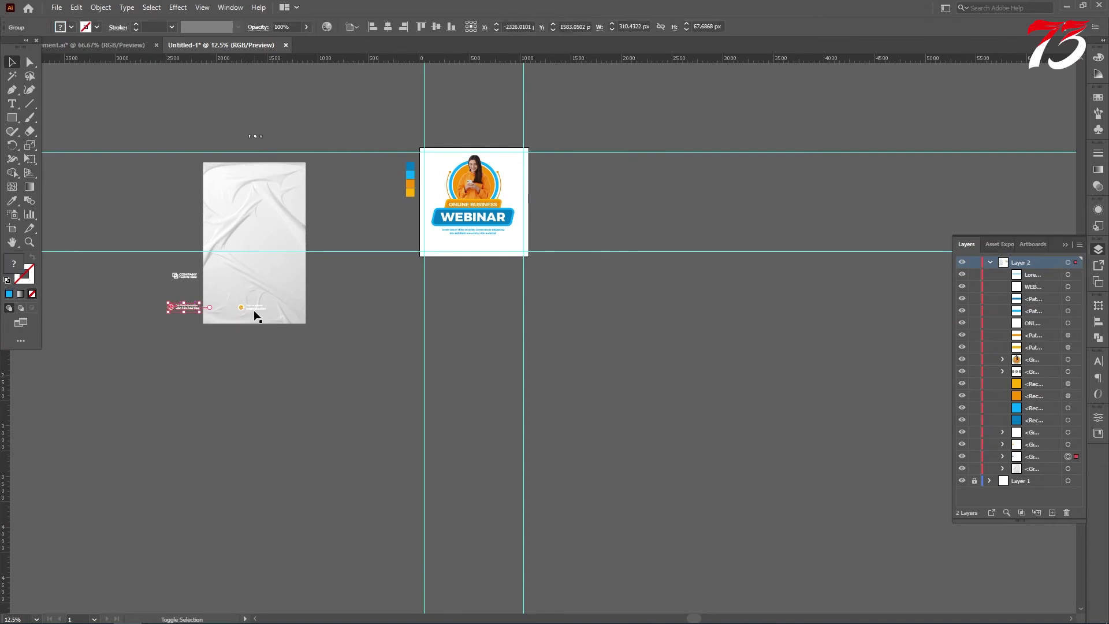
left_click(252, 306, "shift")
left_click_drag(252, 306, 467, 286)
key("ctrl+plus")
key("ctrl+plus")
key("ctrl+plus")
key("ctrl+plus")
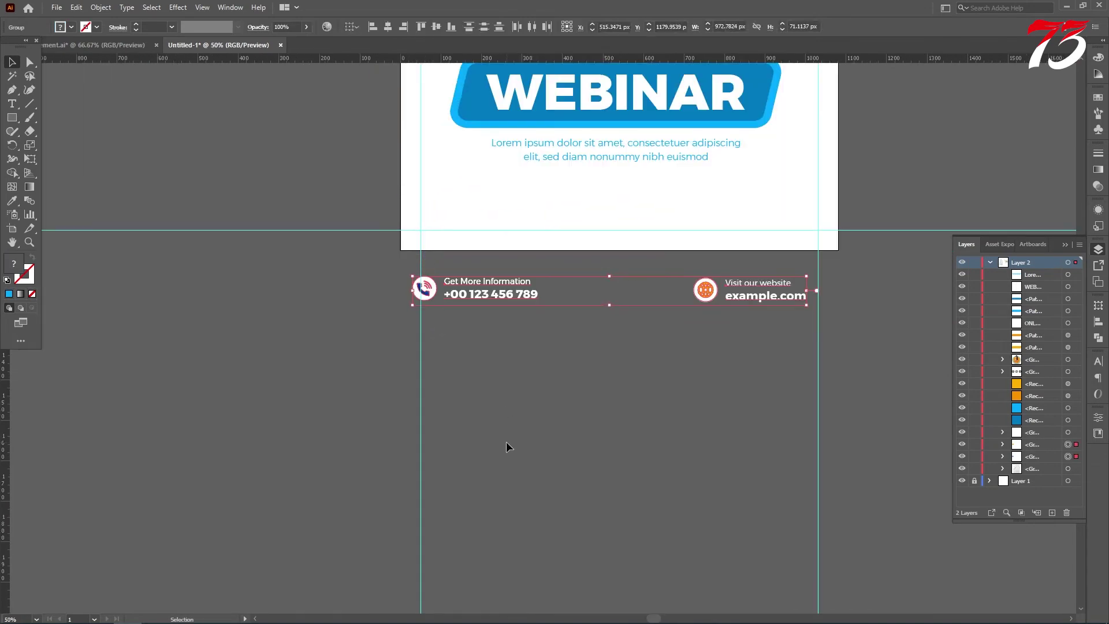
left_click(506, 442)
Colour both lines of the phone contact text light blue by sampling the WEBINAR banner's outer border with the Eyedropper
scroll(497, 367, "up", 1)
left_click(33, 65)
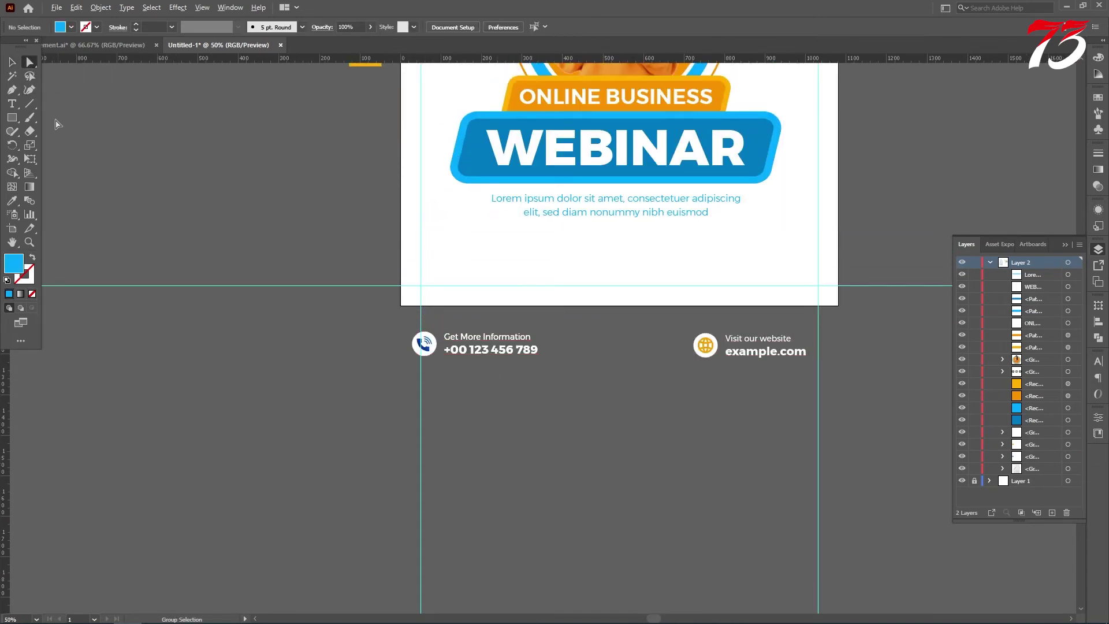
key("t")
key("ctrl+plus")
key("ctrl+plus")
key("ctrl+plus")
left_click_drag(258, 284, 529, 338)
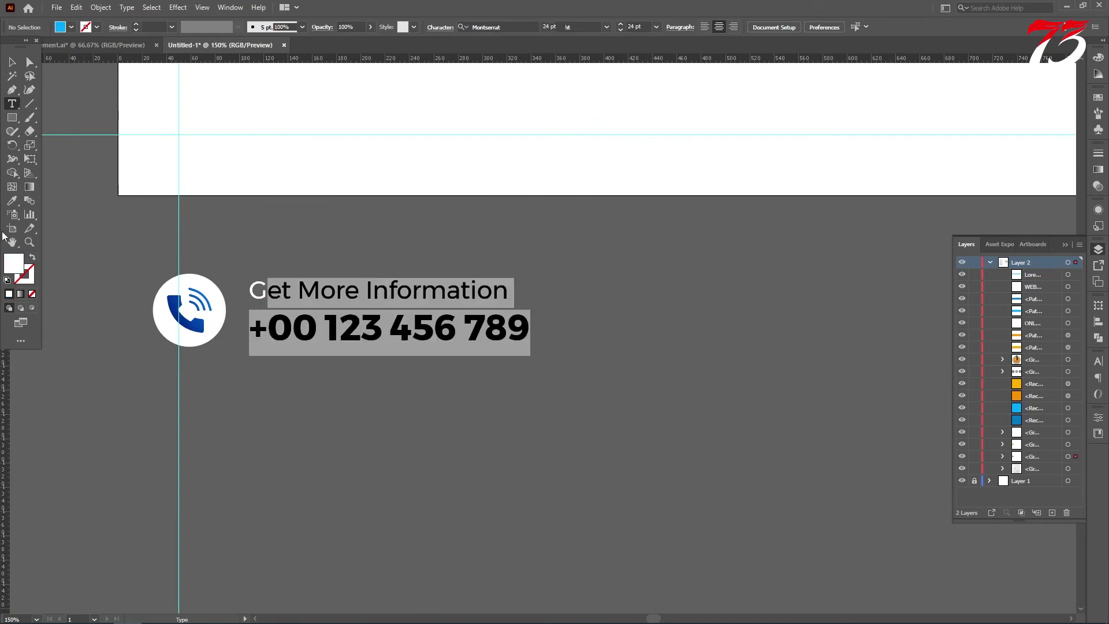
left_click(251, 288)
left_click_drag(251, 287, 604, 350)
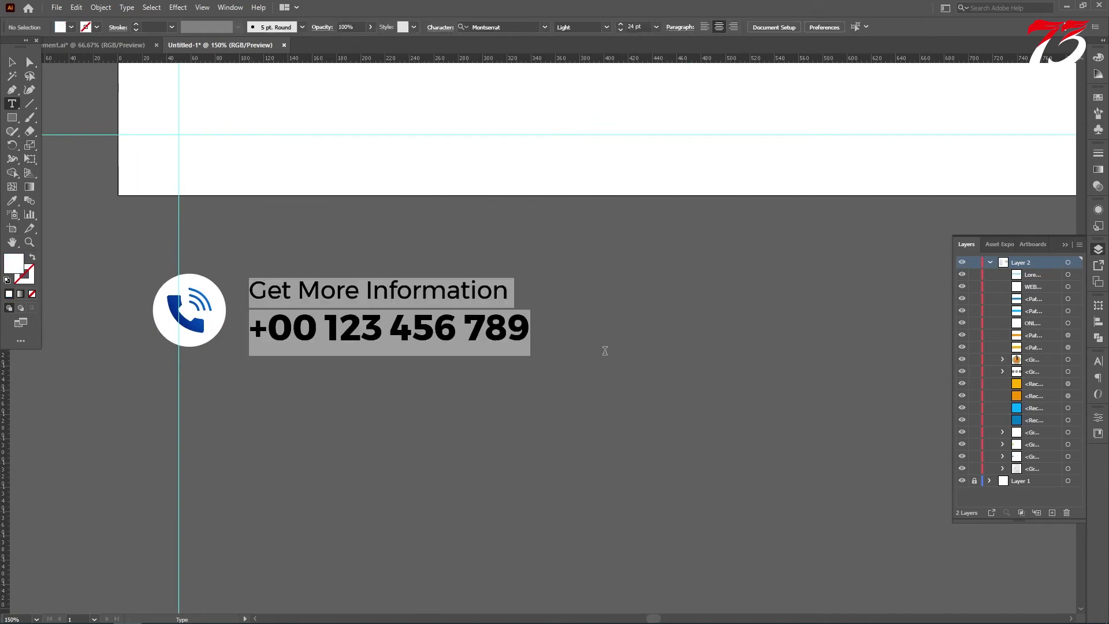
left_click(12, 202)
scroll(489, 305, "down", 5)
scroll(489, 305, "up", 2)
scroll(461, 242, "up", 4)
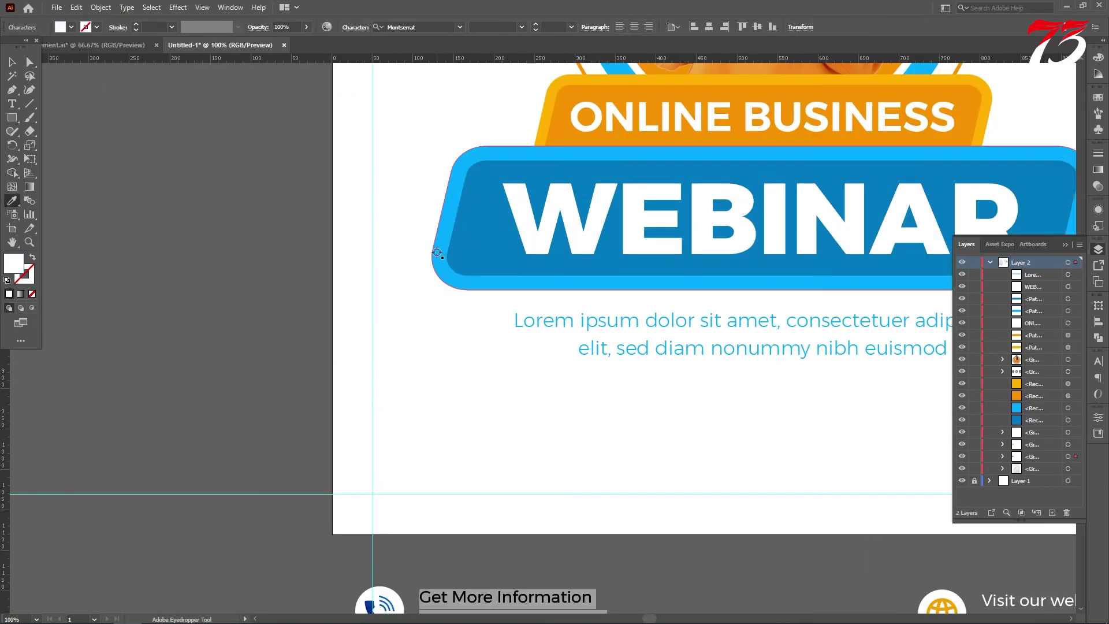
left_click(439, 270)
scroll(439, 271, "down", 2)
scroll(439, 271, "down", 3)
scroll(425, 215, "up", 2)
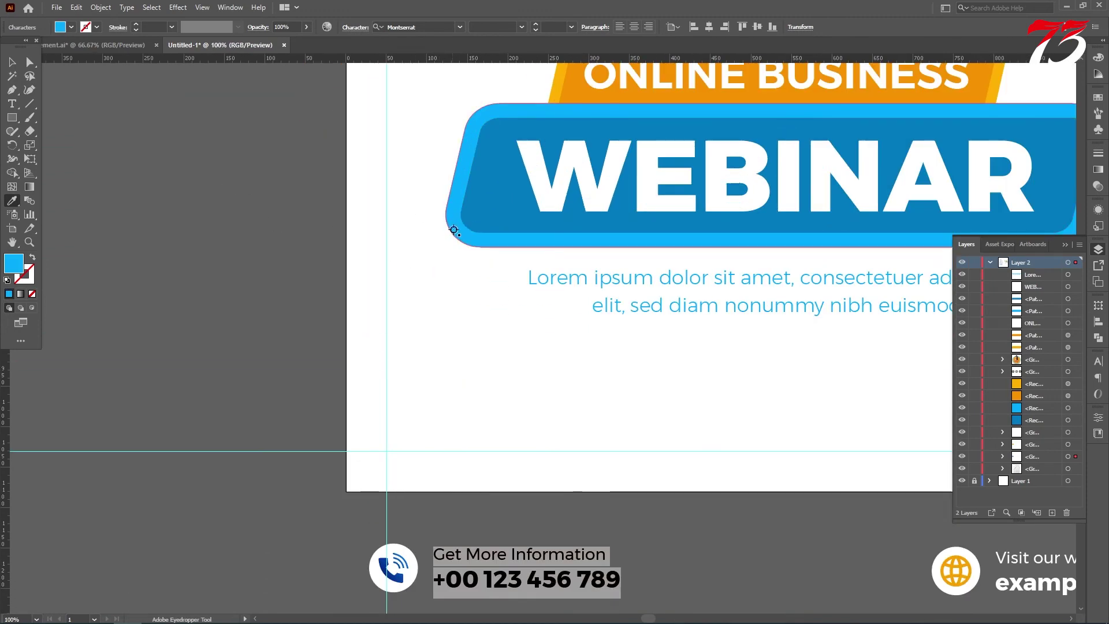
key("v")
left_click(12, 200)
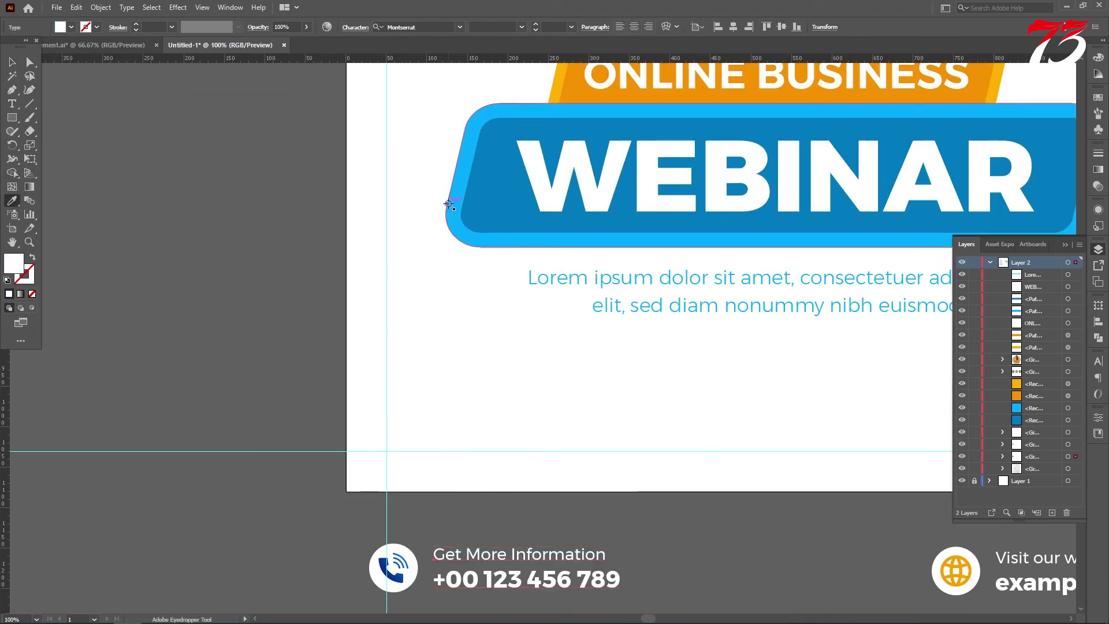
left_click(449, 206)
left_click(13, 63)
scroll(223, 199, "down", 4)
left_click(227, 204)
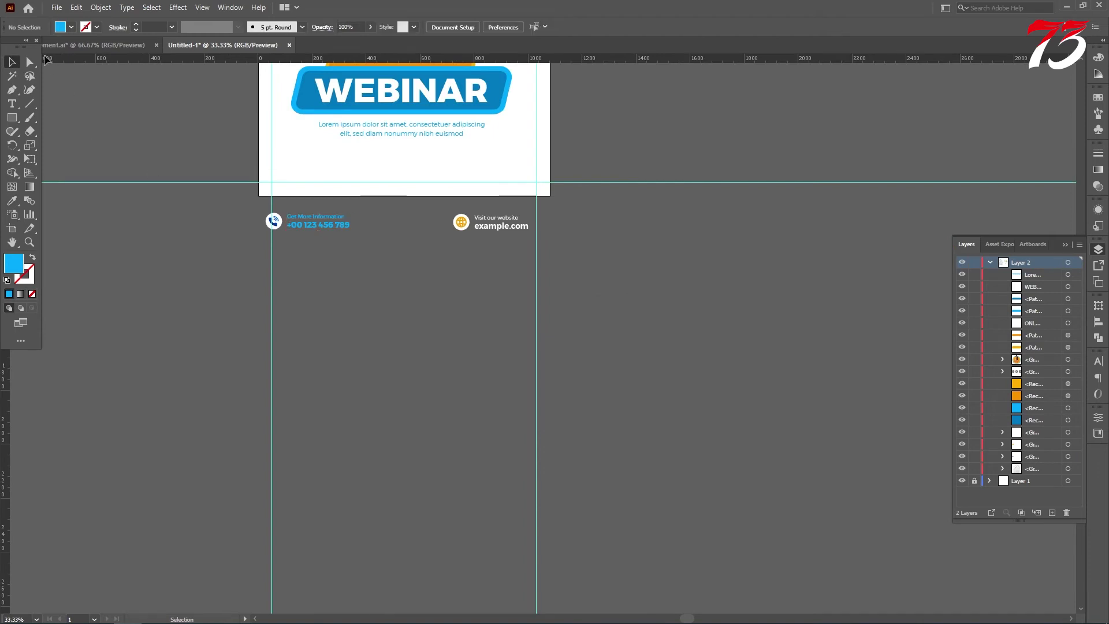
Colour the phone icon's white circle light blue by sampling the contact text beside it with the Eyedropper
left_click(29, 62)
scroll(270, 227, "up", 5)
scroll(300, 198, "up", 1)
left_click(317, 213)
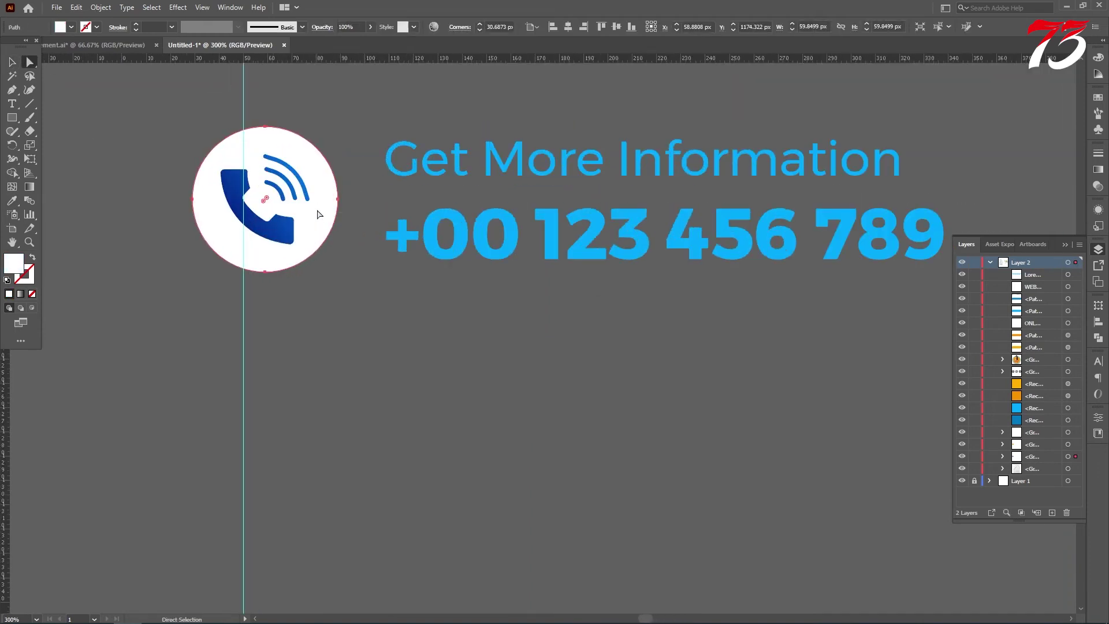
key("i")
left_click(507, 251)
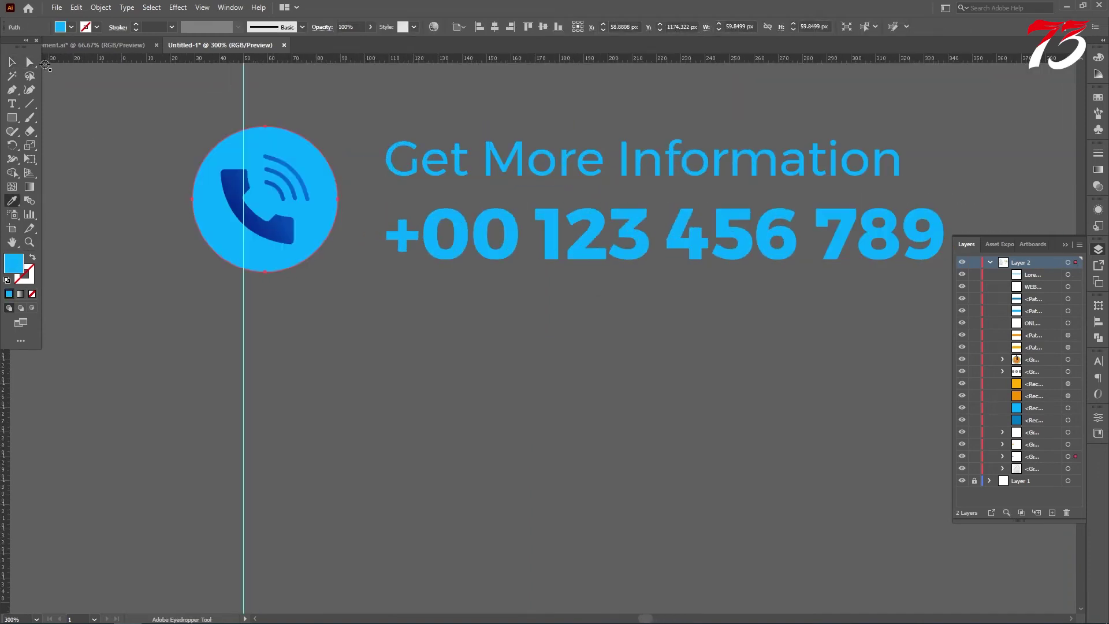
left_click(12, 62)
Select the handset and signal waves of the phone icon with the Magic Wand and fill them with white (FFFFFF)
left_click(30, 62)
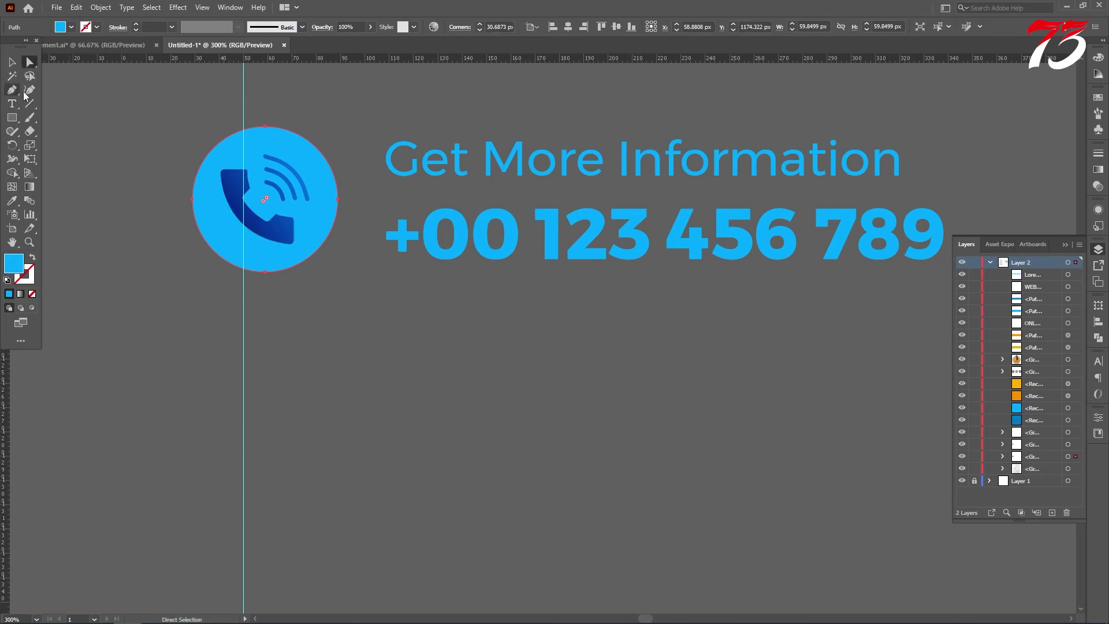
left_click(98, 140)
left_click(13, 76)
left_click(279, 222)
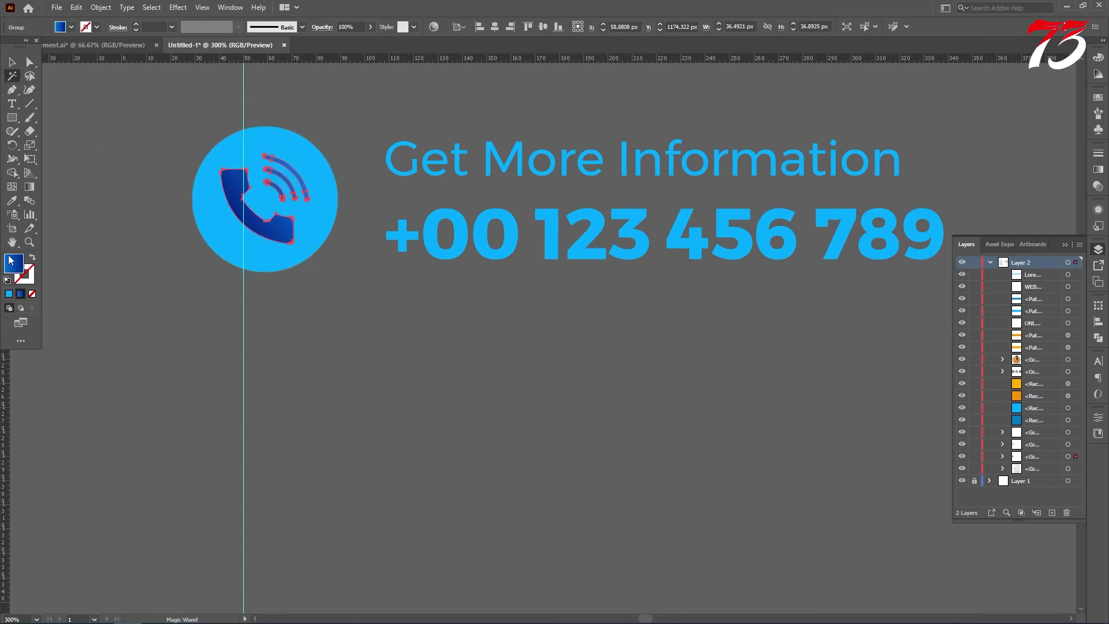
double_click(12, 263)
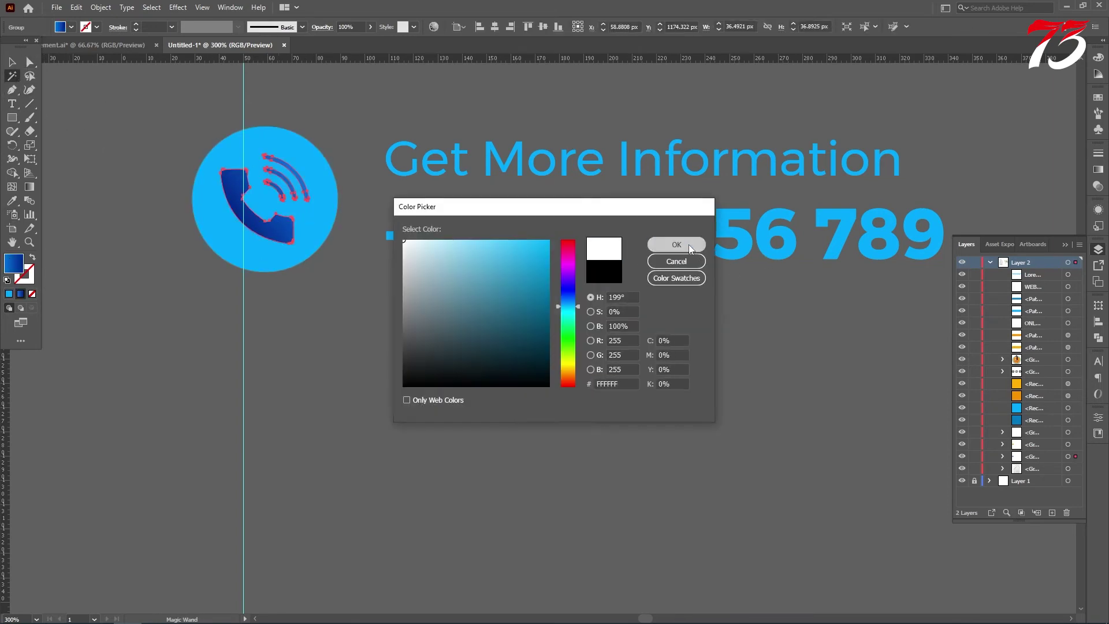
left_click(676, 245)
left_click(11, 62)
left_click(89, 134)
Colour all of the "Visit our website" and "example.com" text light blue by sampling the WEBINAR banner's outer border
key("ctrl+1")
scroll(362, 264, "down", 2)
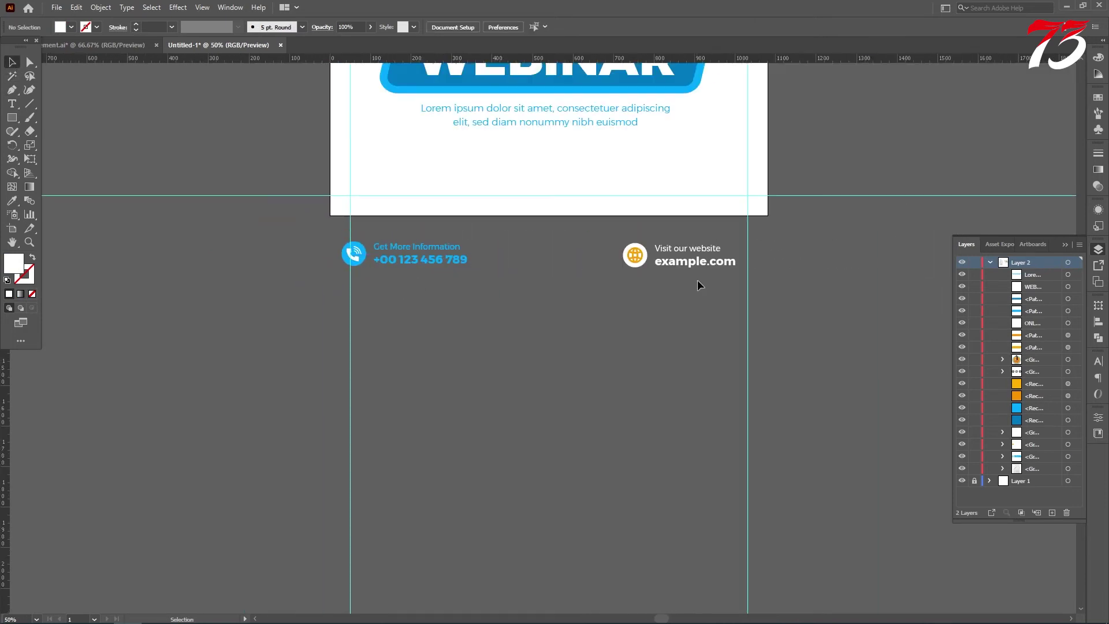
scroll(697, 280, "up", 3)
key("t")
double_click(563, 225)
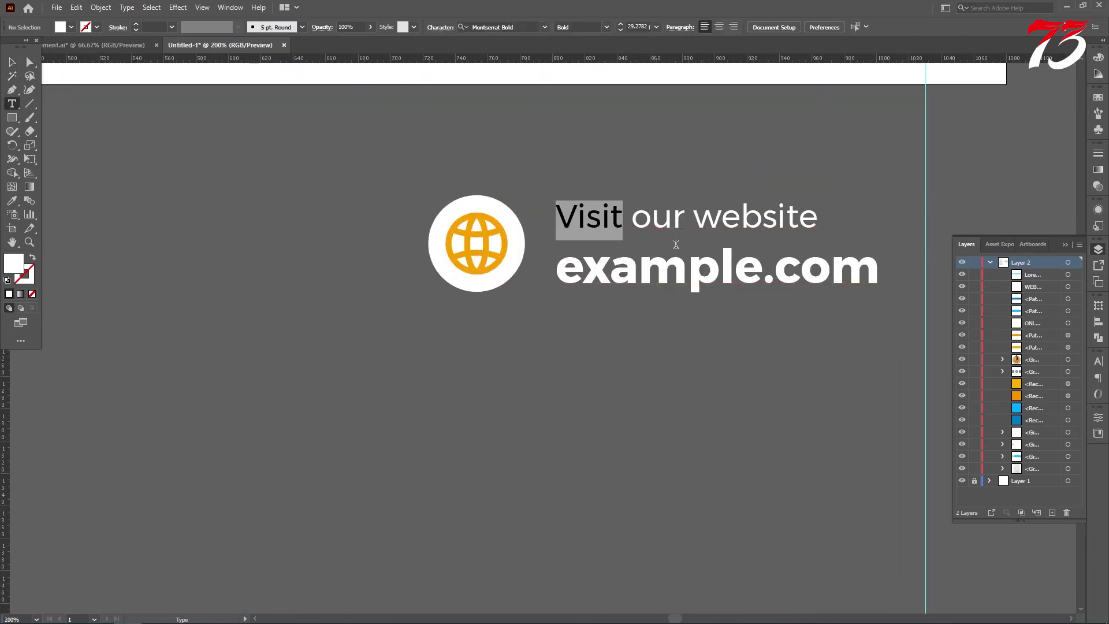
key("ctrl+a")
left_click(10, 199)
scroll(417, 263, "down", 4)
scroll(427, 243, "up", 1)
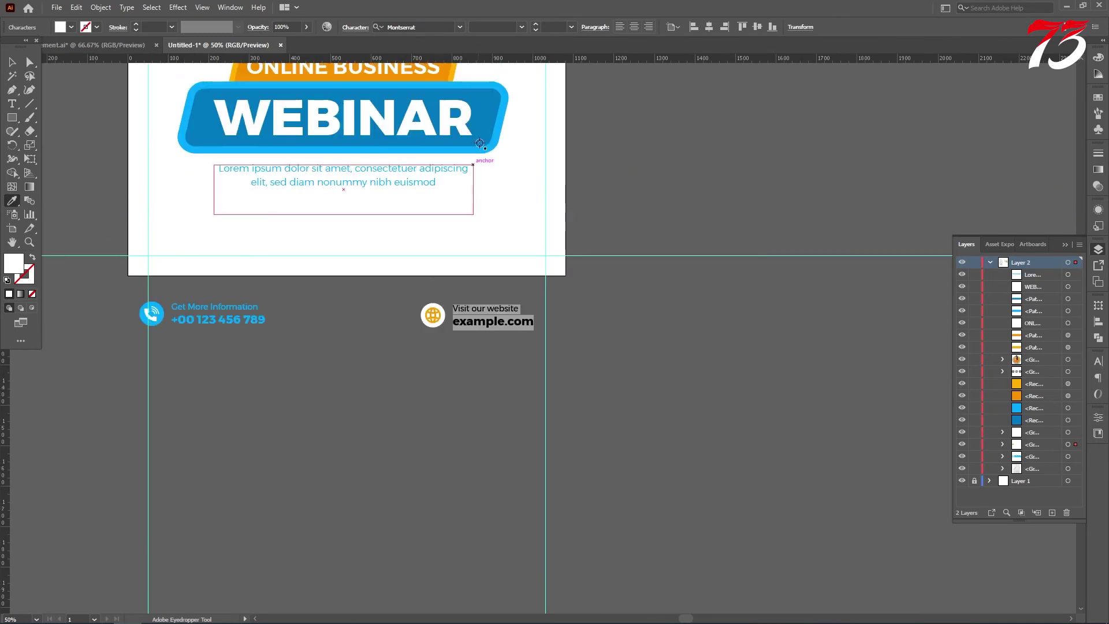
scroll(499, 134, "up", 4)
left_click(500, 164)
scroll(523, 198, "down", 2)
scroll(525, 200, "down", 5)
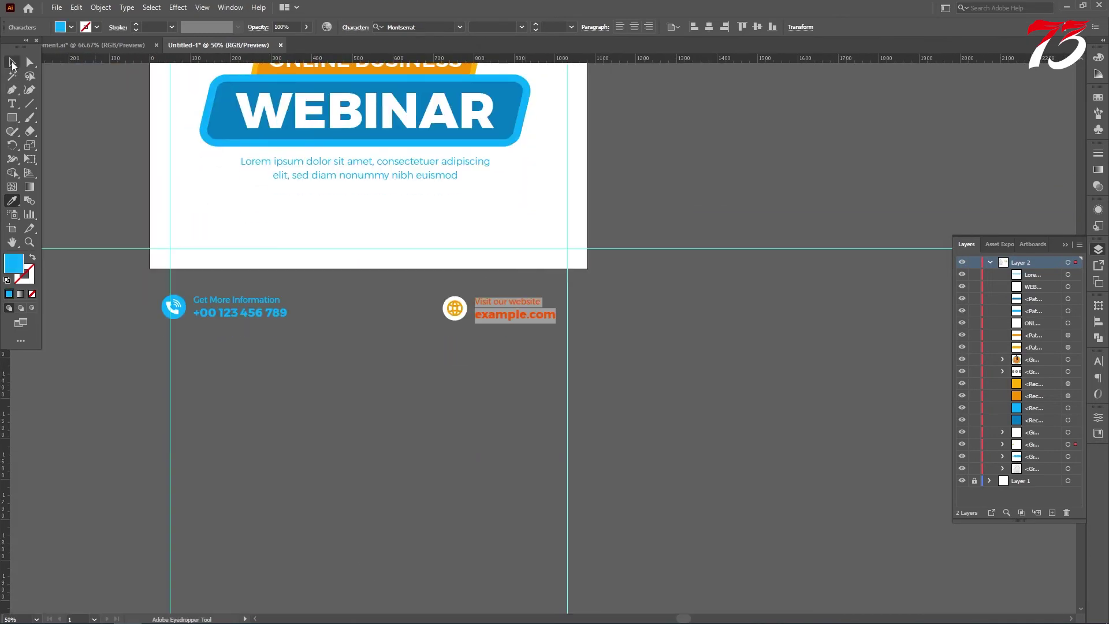
left_click(12, 62)
scroll(421, 313, "down", 2)
left_click(413, 312)
Colour the website icon's white circle light blue by sampling the "example.com" text with the Eyedropper
left_click(30, 62)
scroll(478, 267, "up", 3)
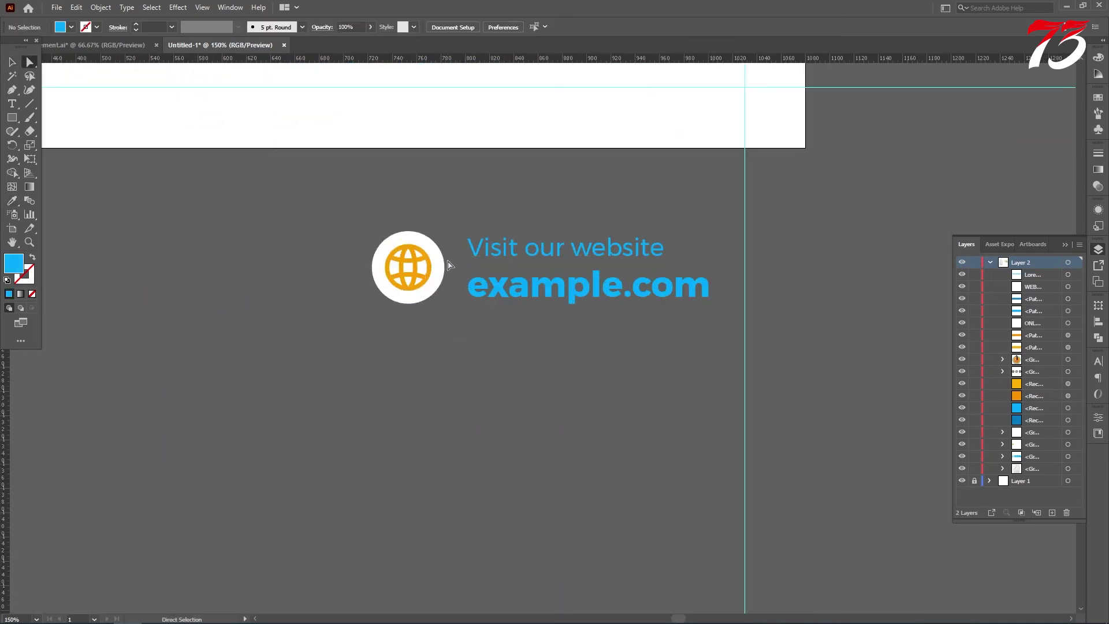
left_click(463, 275)
left_click(12, 200)
left_click(494, 286)
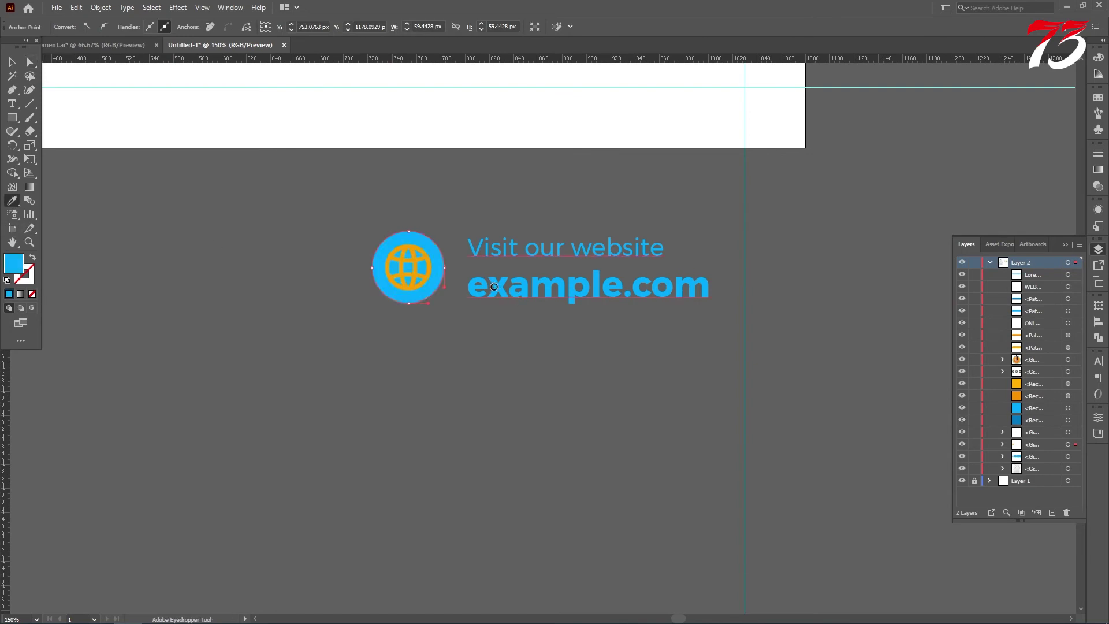
Fill the orange globe inside the website icon with white
left_click(29, 62)
scroll(435, 254, "up", 3)
left_click(405, 272)
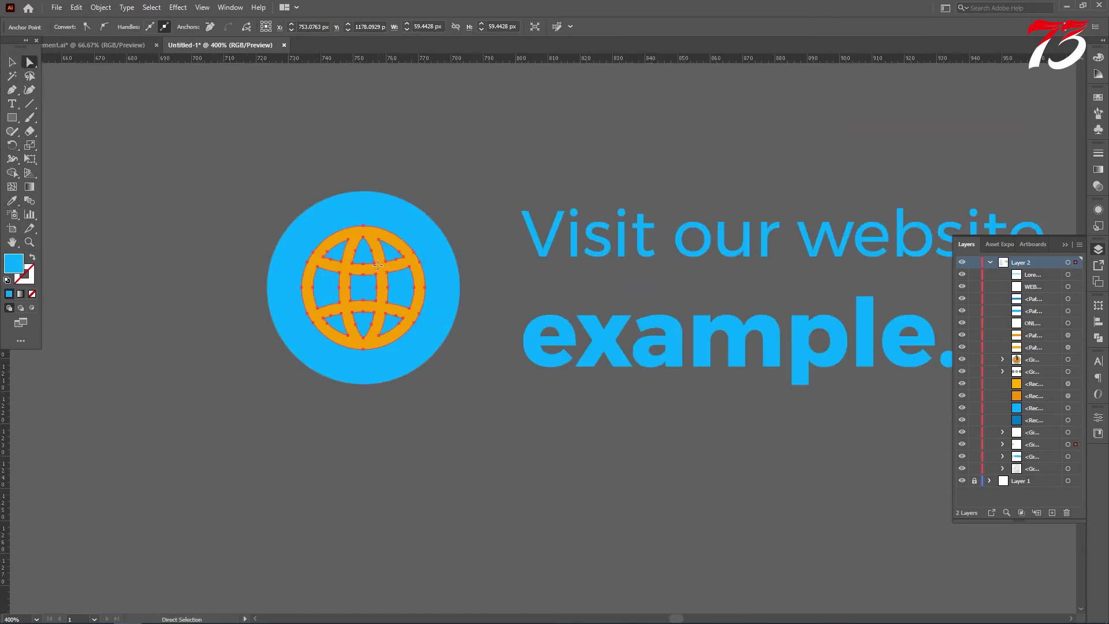
double_click(10, 266)
left_click_drag(425, 253, 395, 228)
left_click(676, 244)
scroll(648, 254, "down", 6)
key("v")
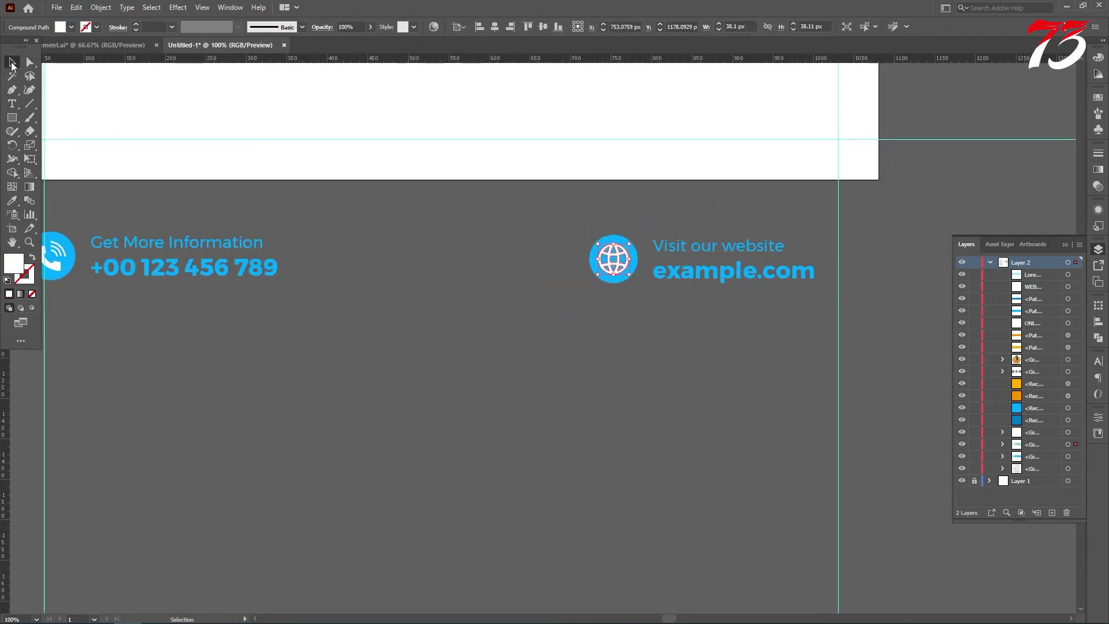
Move the phone contact group onto the artboard, with its icon resting in the corner of the left and bottom margin guides
scroll(516, 376, "up", 4)
left_click_drag(379, 361, 383, 289)
scroll(354, 285, "up", 3)
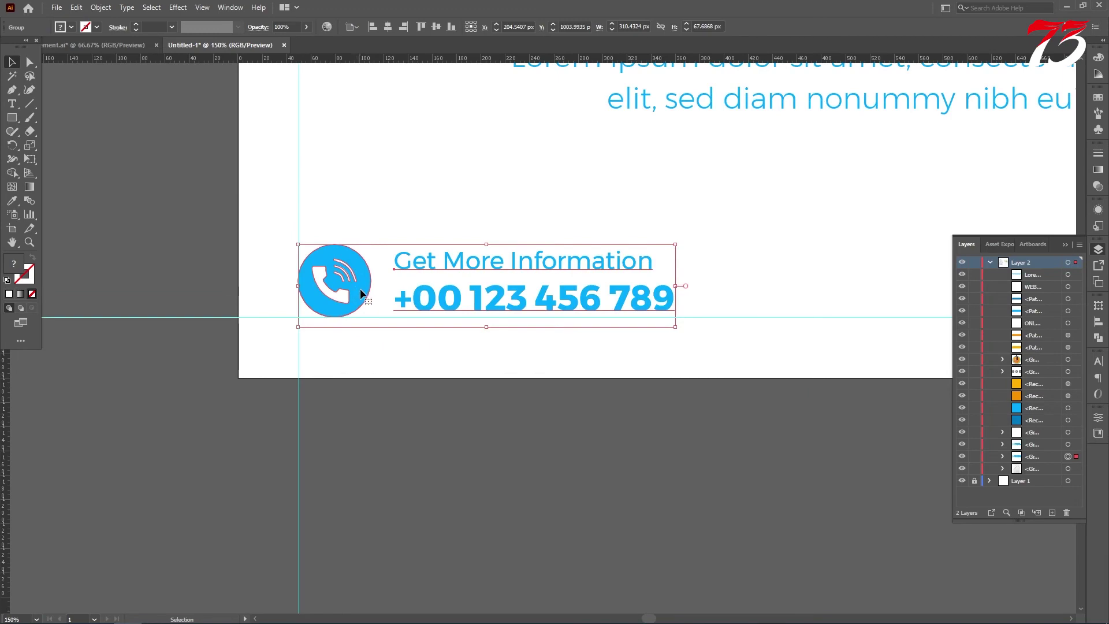
left_click(383, 298)
scroll(383, 298, "down", 5)
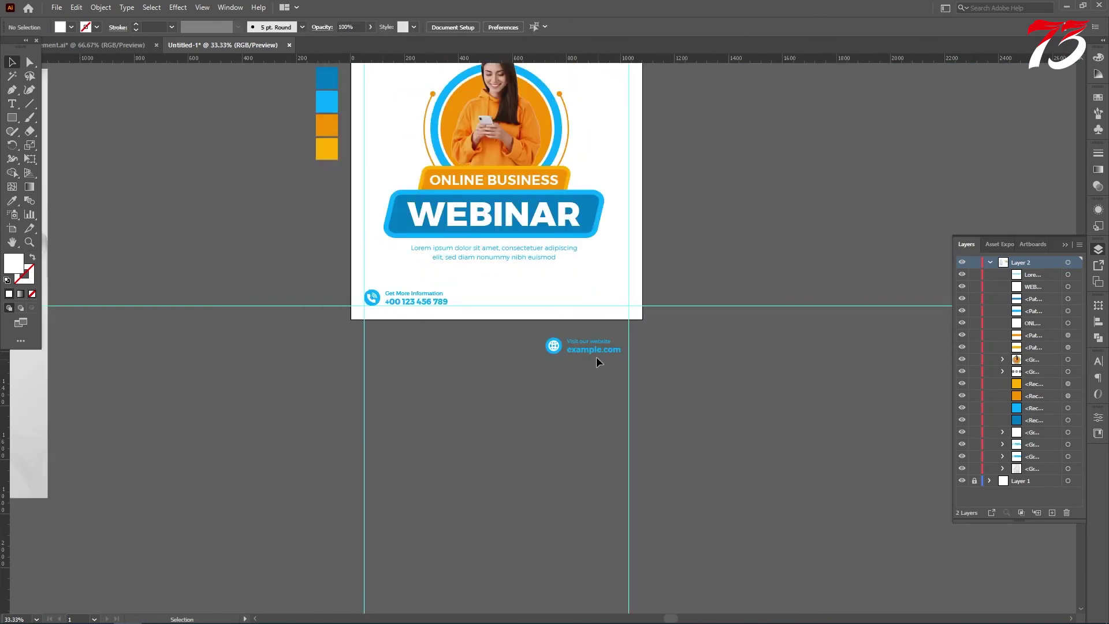
Move the website contact group onto the artboard's lower right area and nudge its right edge to the right margin guide
left_click_drag(596, 356, 594, 297)
scroll(628, 307, "up", 3)
key("Right")
key("Right")
key("Right")
key("Right")
key("Right")
key("Right")
key("Right")
key("Right")
key("Right")
key("Right")
key("Right")
key("Right")
key("Right")
key("Right")
key("Right")
key("Right")
key("Right")
key("Right")
key("Right")
key("Right")
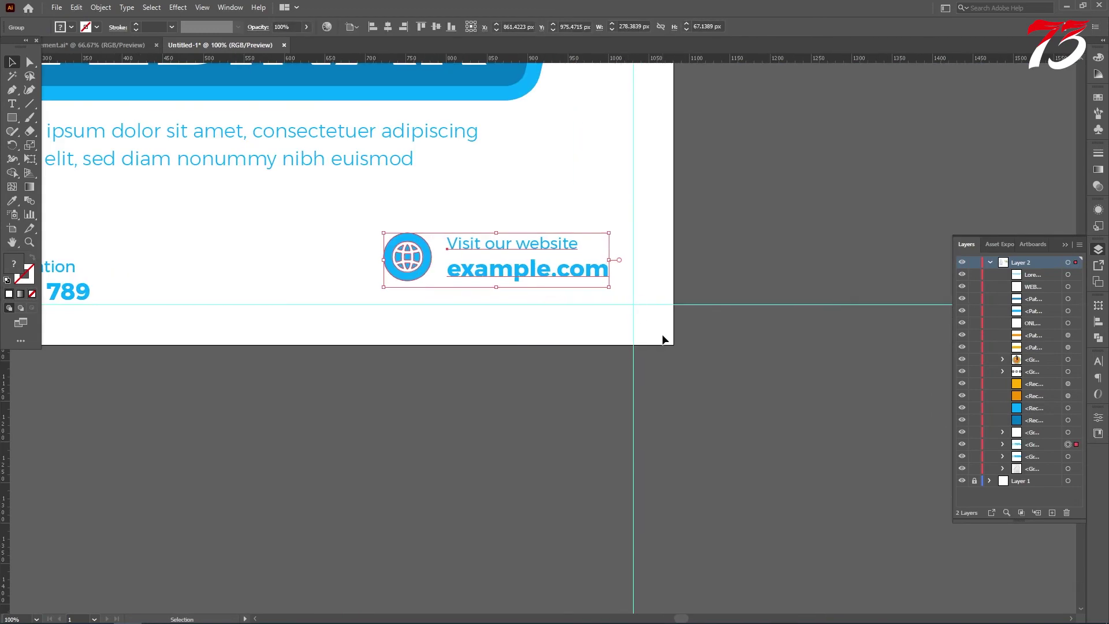
Nudge the website contact group down until its icon rests on the bottom margin guide, level with the phone contact
key("Down")
key("Down")
key("Down")
key("Down")
key("Down")
key("Down")
key("Down")
key("Down")
key("Down")
key("Down")
key("Down")
key("Down")
key("Down")
key("Down")
key("Down")
key("Down")
key("Down")
key("Down")
key("Down")
key("Down")
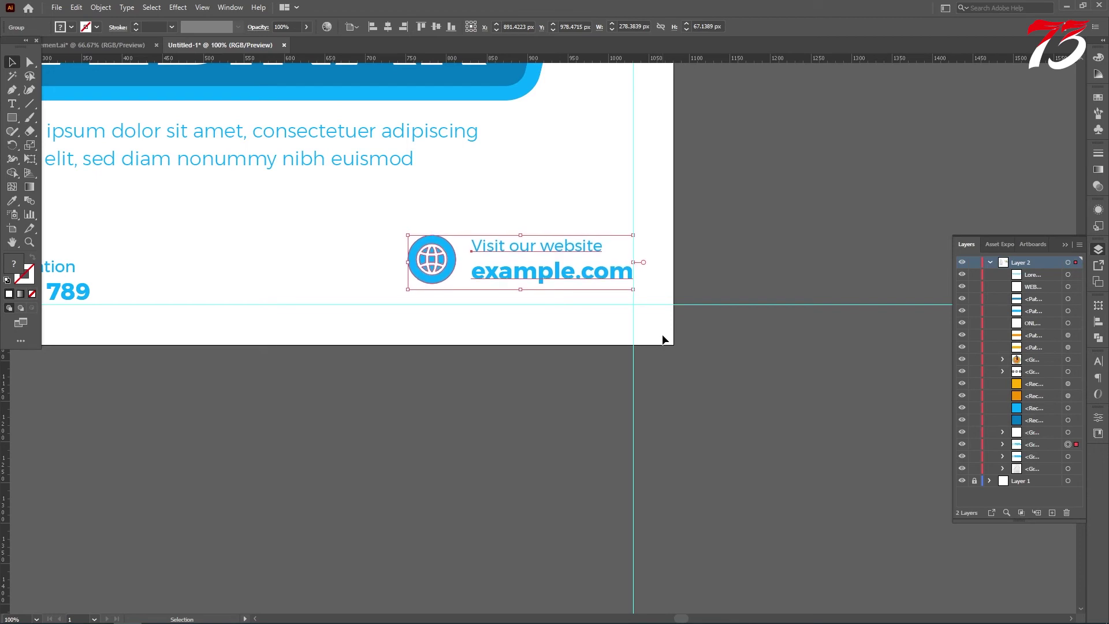
key("Up")
key("Up")
key("Up")
key("Up")
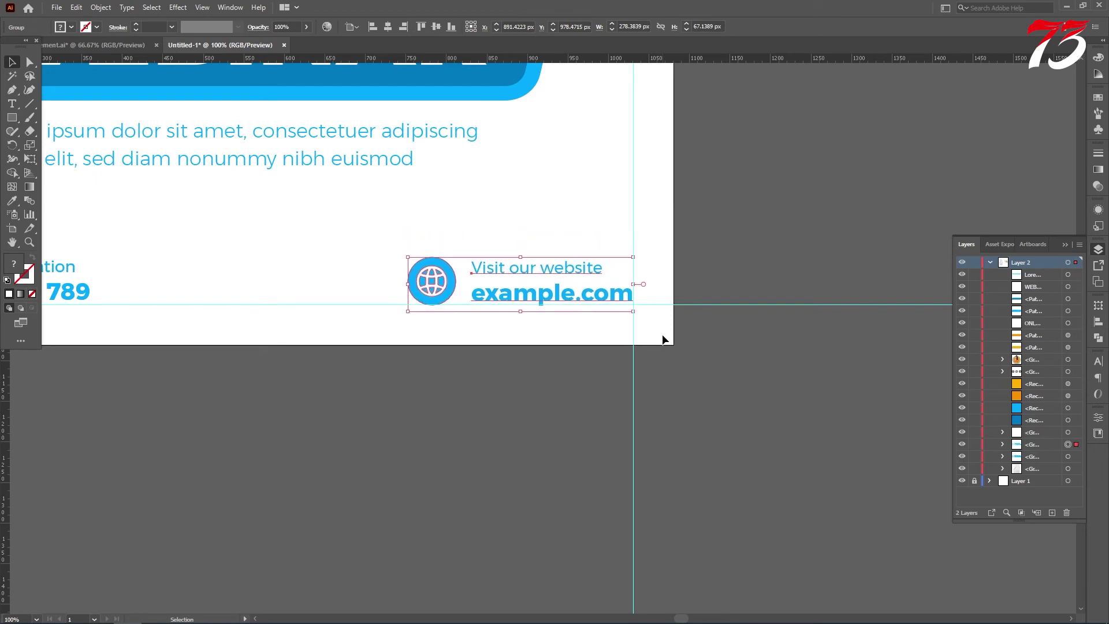
left_click(697, 372)
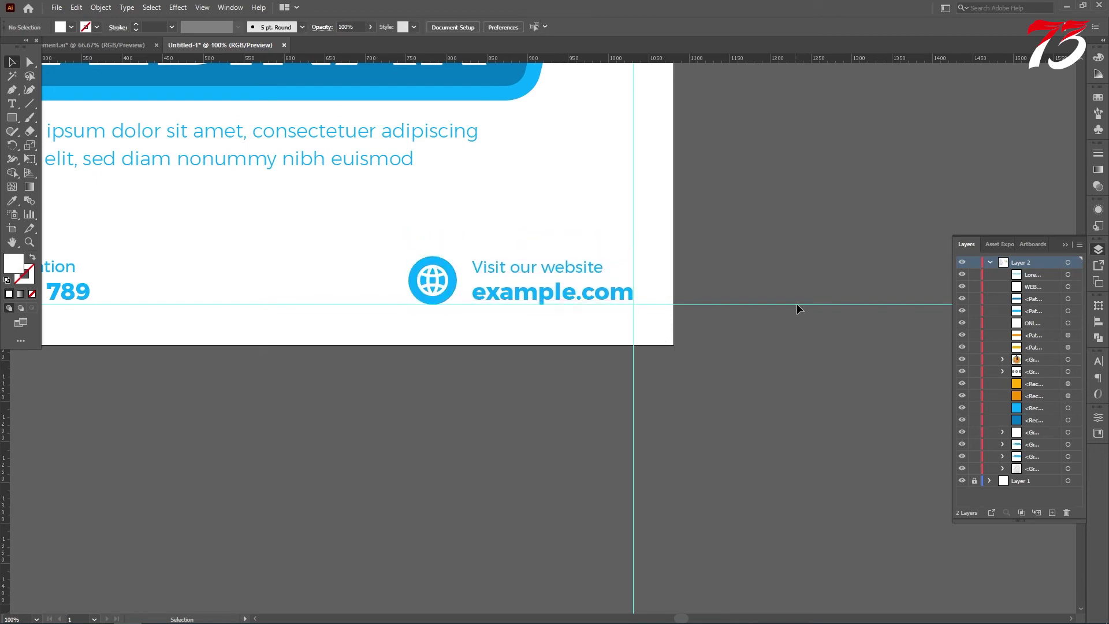
Select the ringed photo, both banners and the paragraph, centre them together across the artboard, and nudge them slightly down
scroll(797, 303, "down", 3)
scroll(683, 296, "up", 3)
left_click_drag(538, 164, 702, 349)
left_click_drag(615, 230, 614, 240)
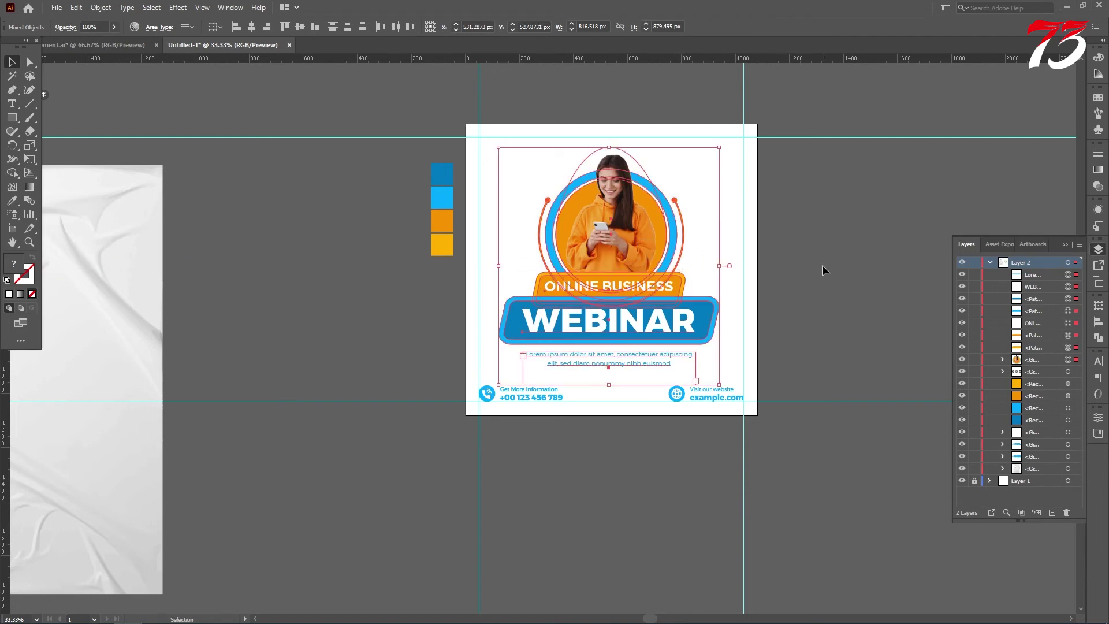
left_click(252, 27)
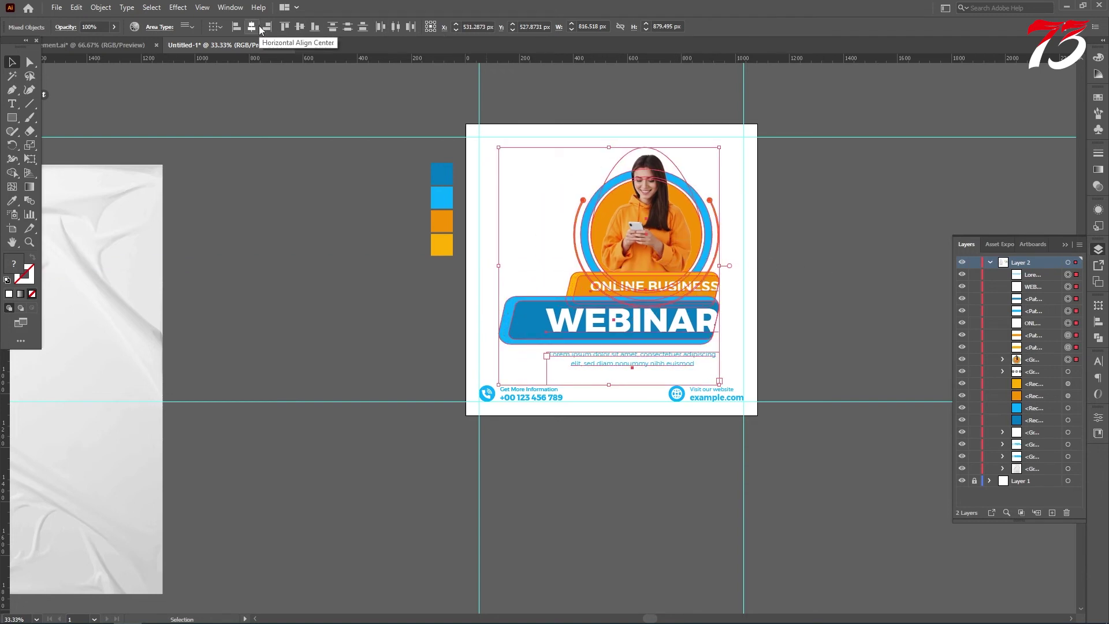
left_click_drag(667, 315, 644, 314)
key("Right")
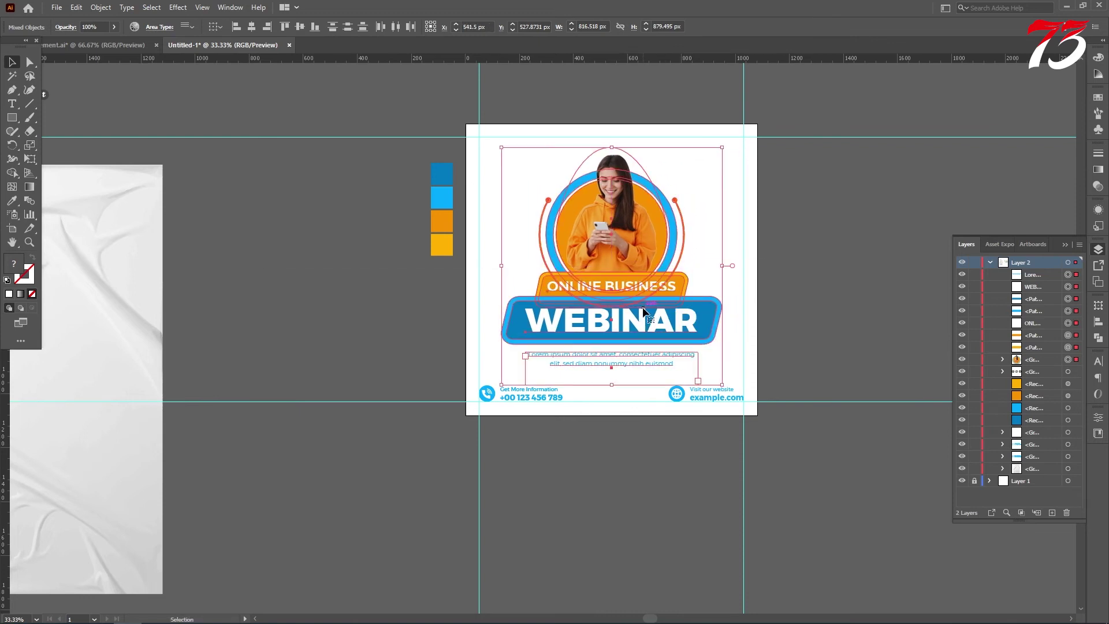
key("Down")
key("Down")
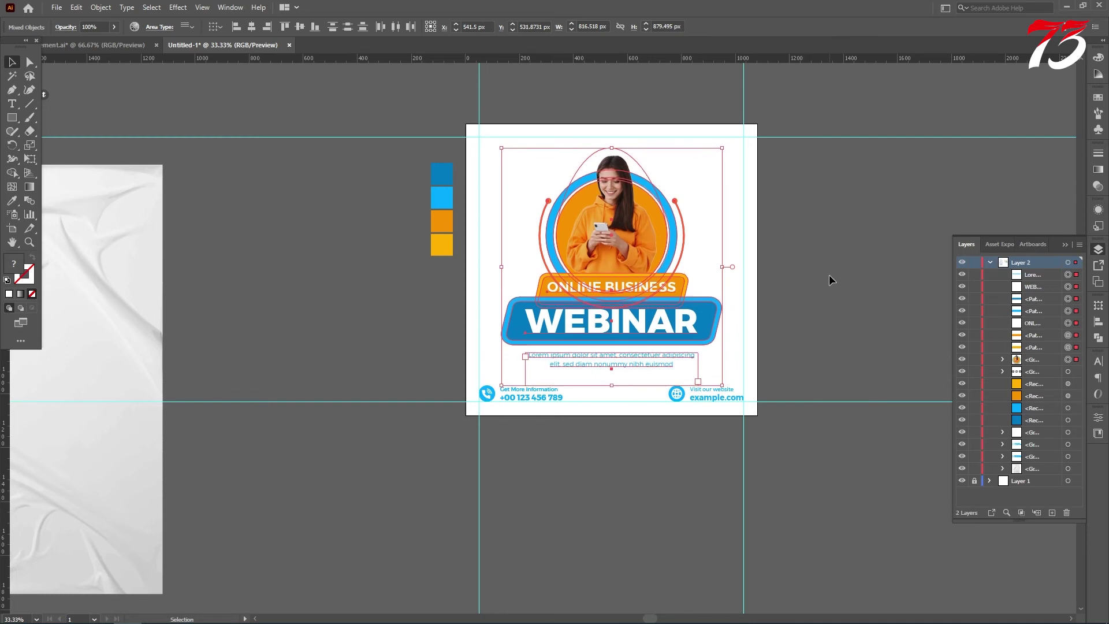
left_click(854, 274)
Nudge the placeholder paragraph slightly down, away from the WEBINAR banner
scroll(653, 391, "up", 2)
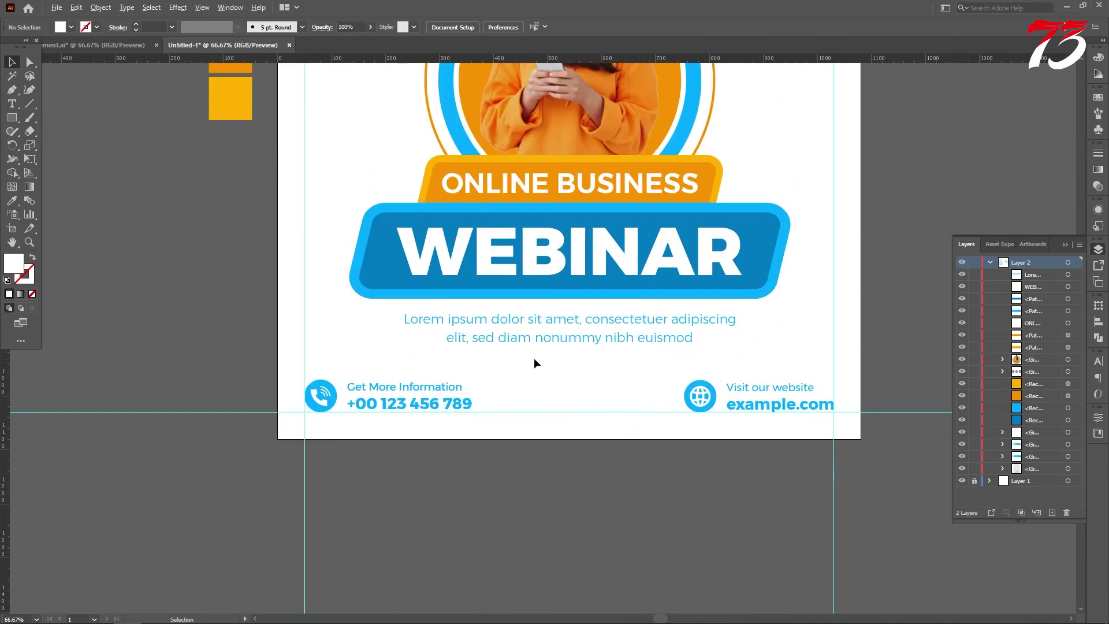
left_click(574, 340)
key("Down")
key("Down")
key("Down")
key("Down")
key("Down")
key("Down")
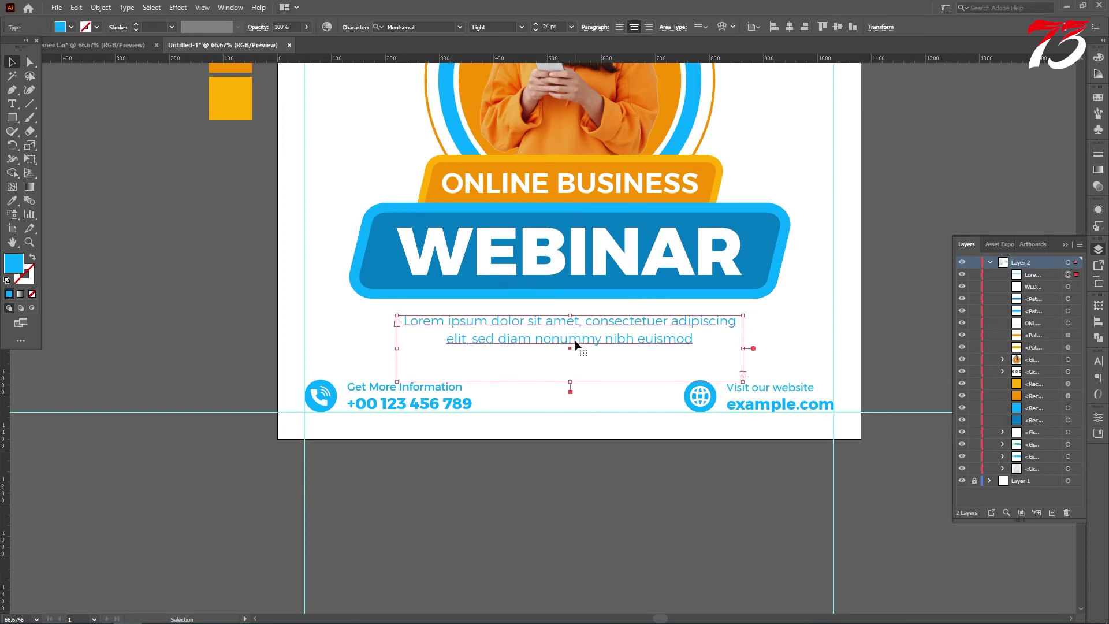
left_click(905, 220)
Move the white company logo group to the artboard's upper left area and colour it light blue by sampling the photo's ring
scroll(572, 253, "down", 4)
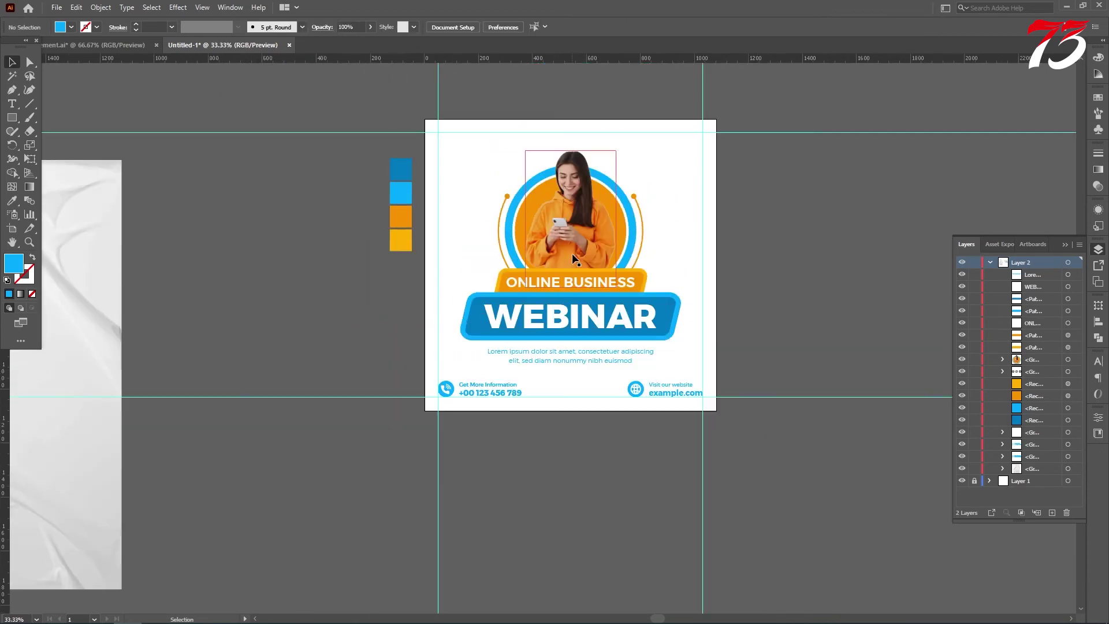
left_click_drag(197, 421, 540, 262)
key("i")
scroll(589, 254, "up", 4)
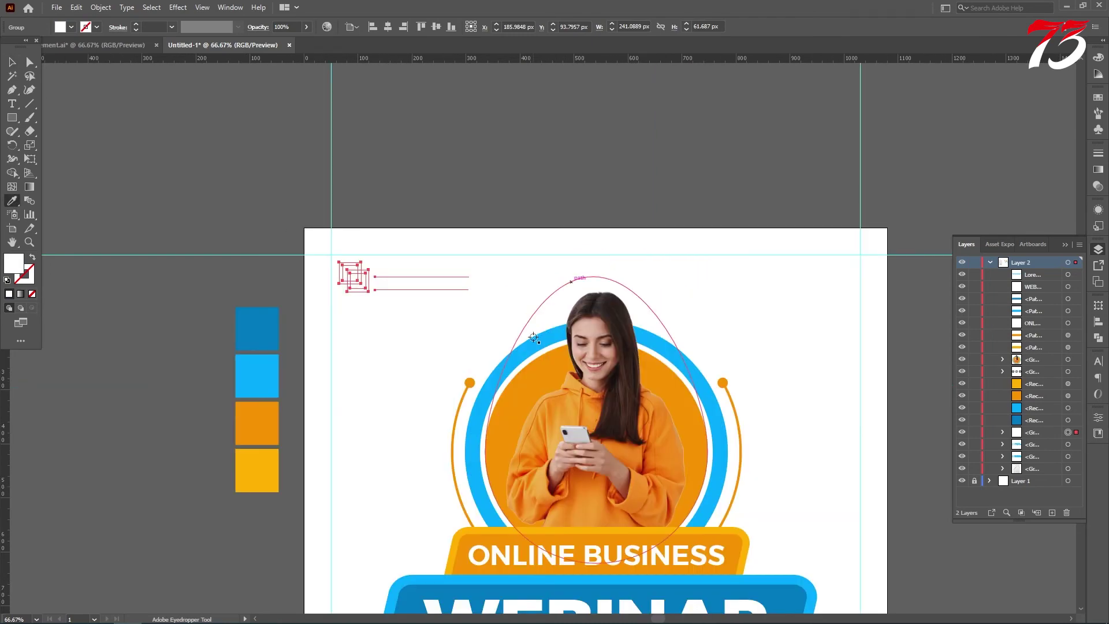
left_click(505, 284)
left_click(11, 62)
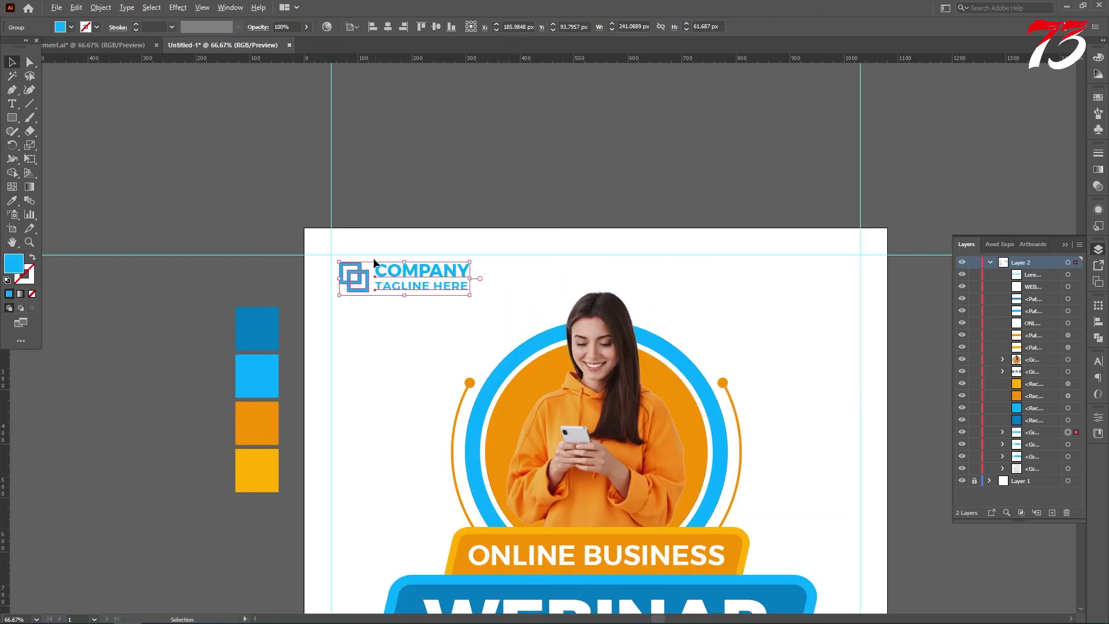
Move the company logo group into the corner where the upper and left margin guides meet
scroll(373, 257, "up", 4)
left_click_drag(411, 280, 372, 237)
scroll(359, 254, "down", 4)
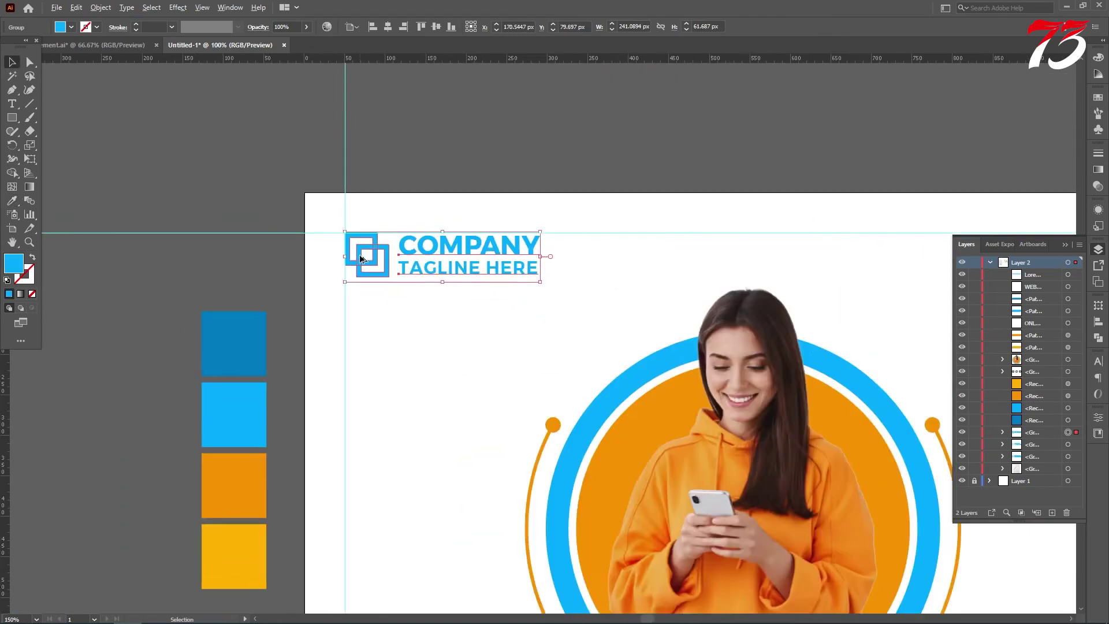
scroll(433, 218, "down", 3)
left_click(388, 231)
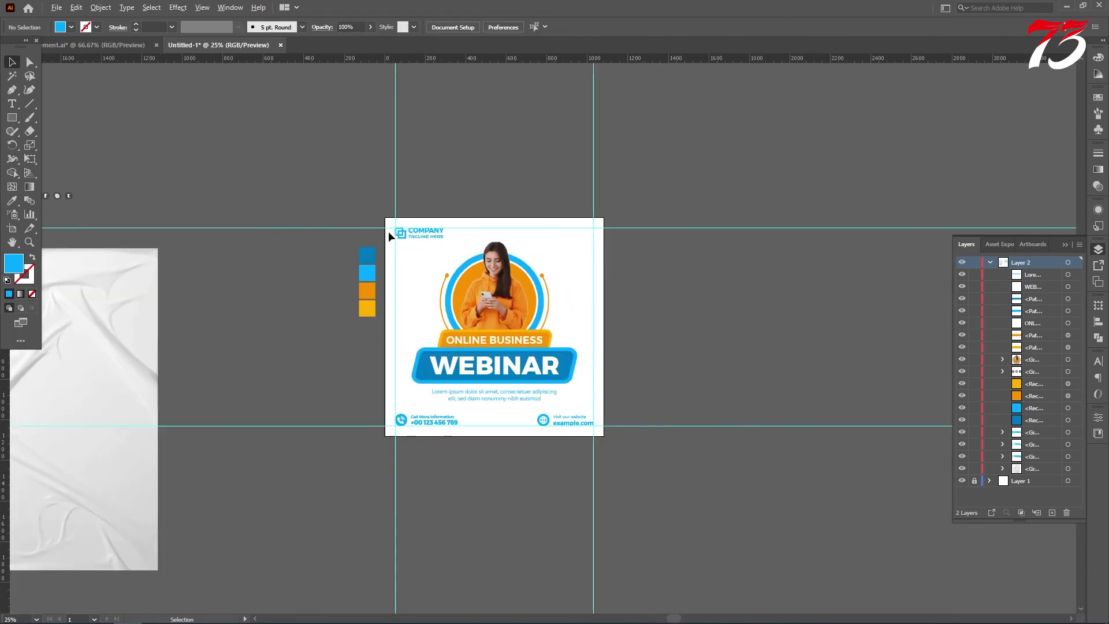
Move the social media icons group onto the artboard, aligned with the corner where the upper and right margin guides meet
left_click_drag(68, 199, 594, 237)
scroll(588, 228, "up", 8)
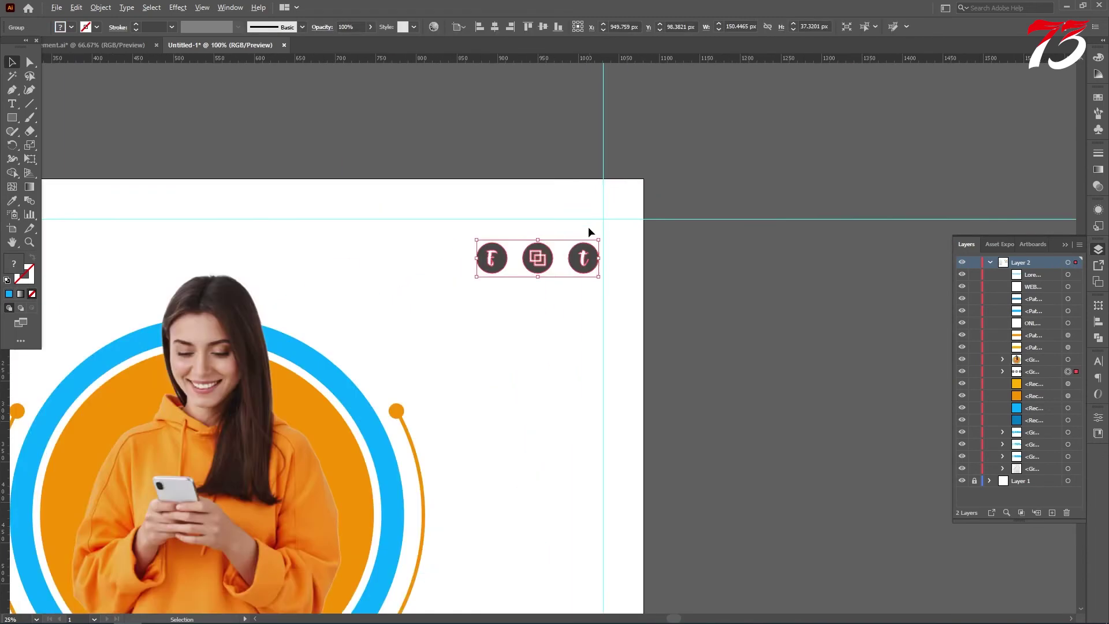
left_click_drag(585, 289, 624, 231)
key("Down")
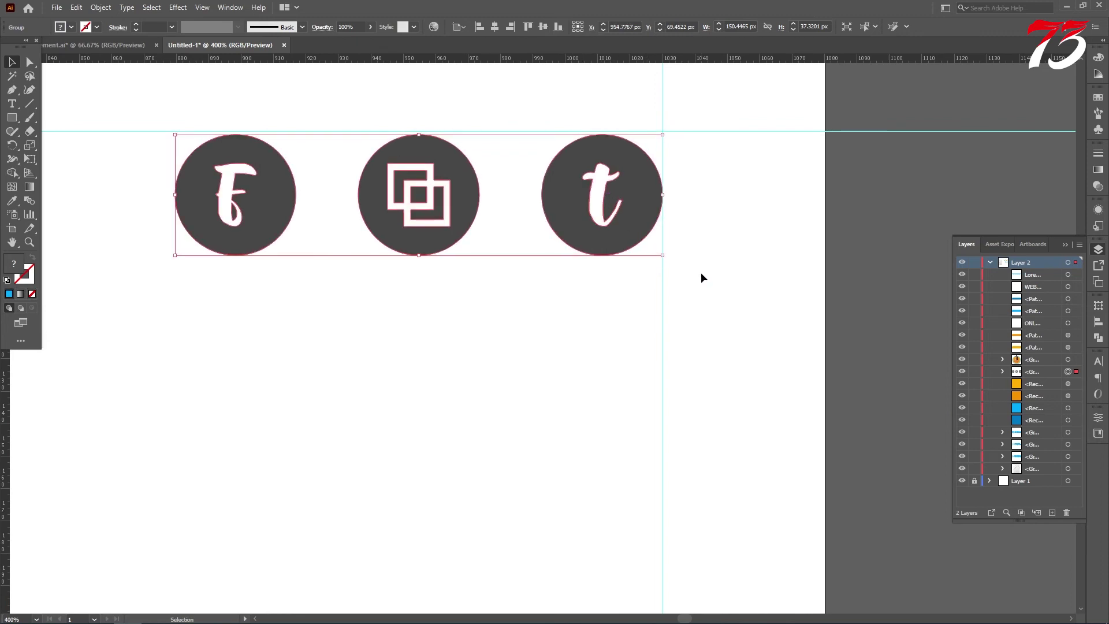
key("Up")
left_click(895, 220)
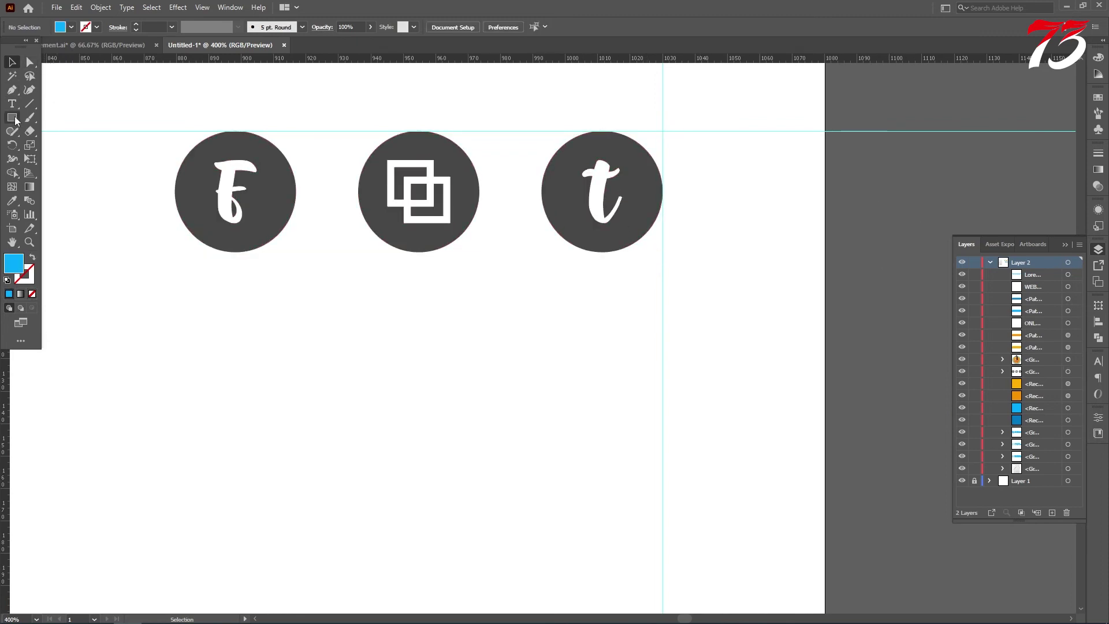
Select all the dark grey social icon circles by their matching fill and colour them light blue by sampling the photo's ring
left_click(11, 76)
left_click(276, 212)
left_click(12, 200)
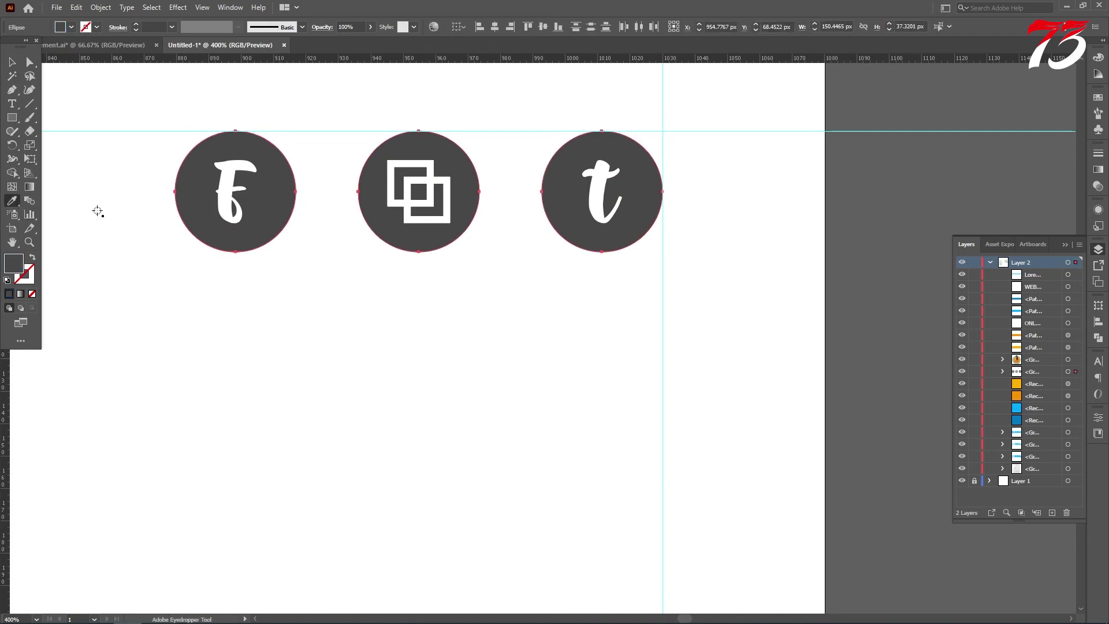
key("ctrl+1")
left_click(263, 388)
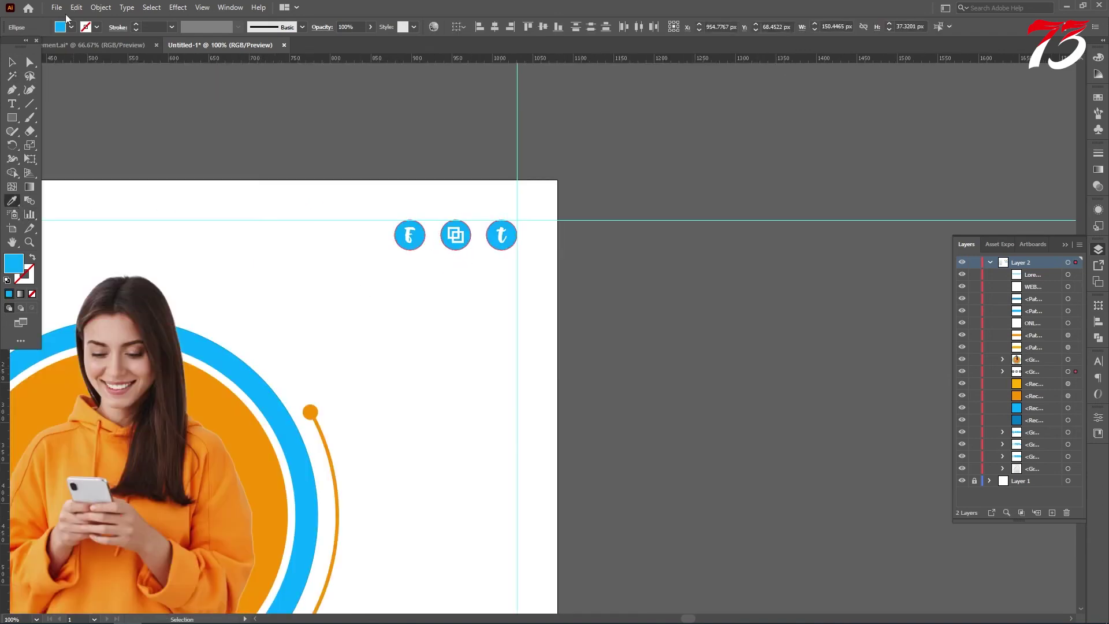
left_click(13, 64)
scroll(709, 227, "down", 1)
left_click(712, 227)
Scale the company logo down to about 204 x 52 px, keeping it in its margin guide corner
scroll(743, 227, "down", 3)
scroll(455, 217, "up", 3)
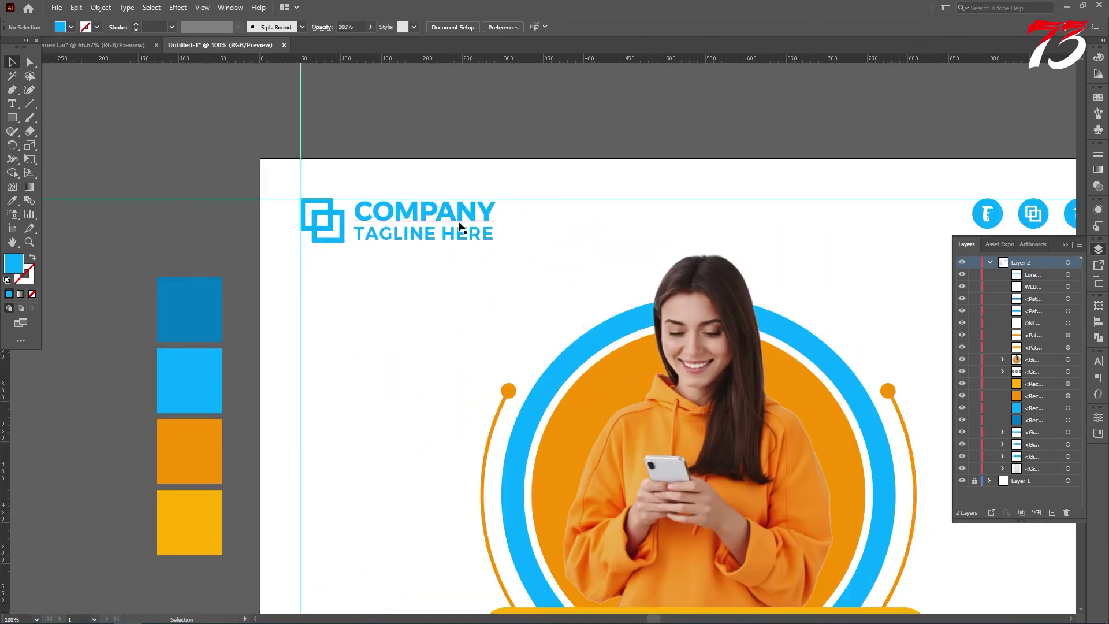
left_click(461, 226)
left_click_drag(496, 249, 475, 241)
scroll(413, 238, "down", 2)
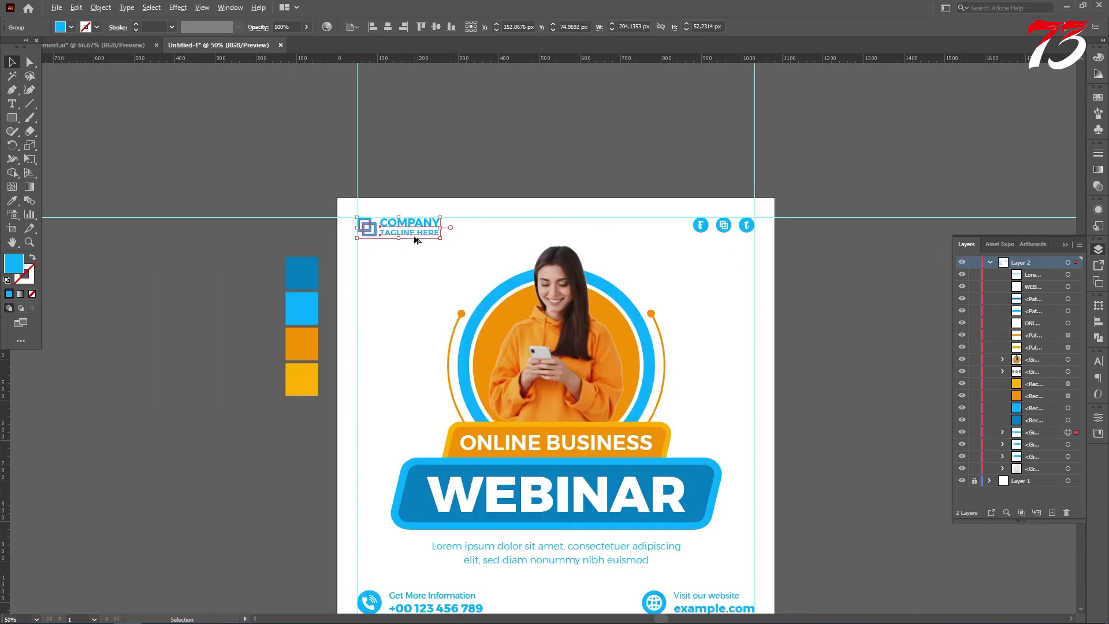
left_click(471, 163)
Resize the crumpled paper texture beside the artboard to 1080 x 1080 px
scroll(471, 166, "down", 3)
scroll(375, 282, "down", 1)
left_click(129, 272)
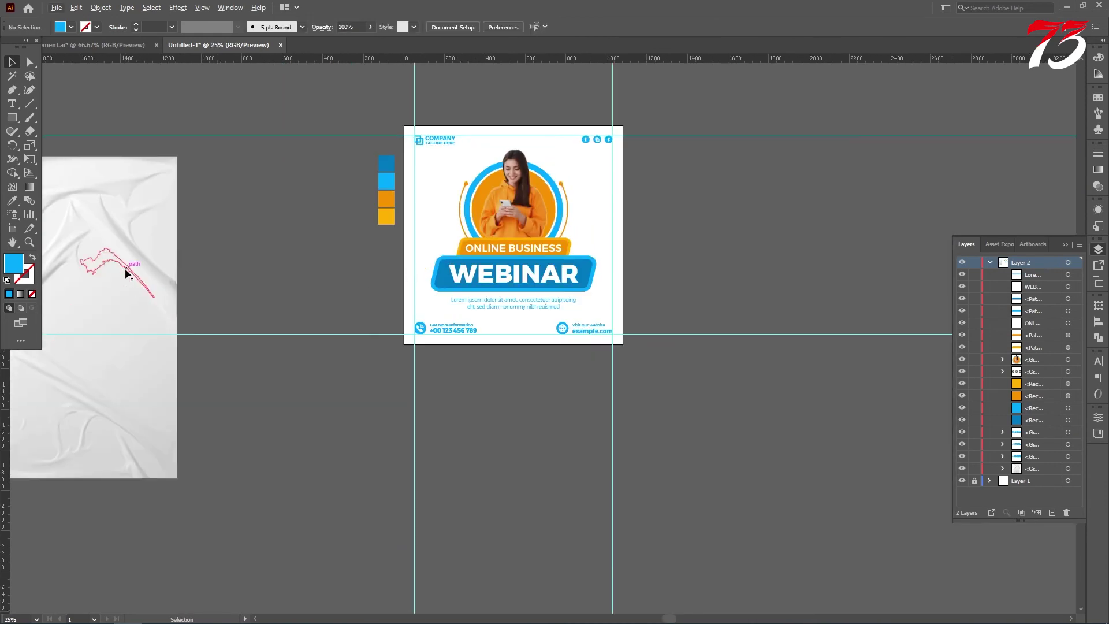
double_click(745, 26)
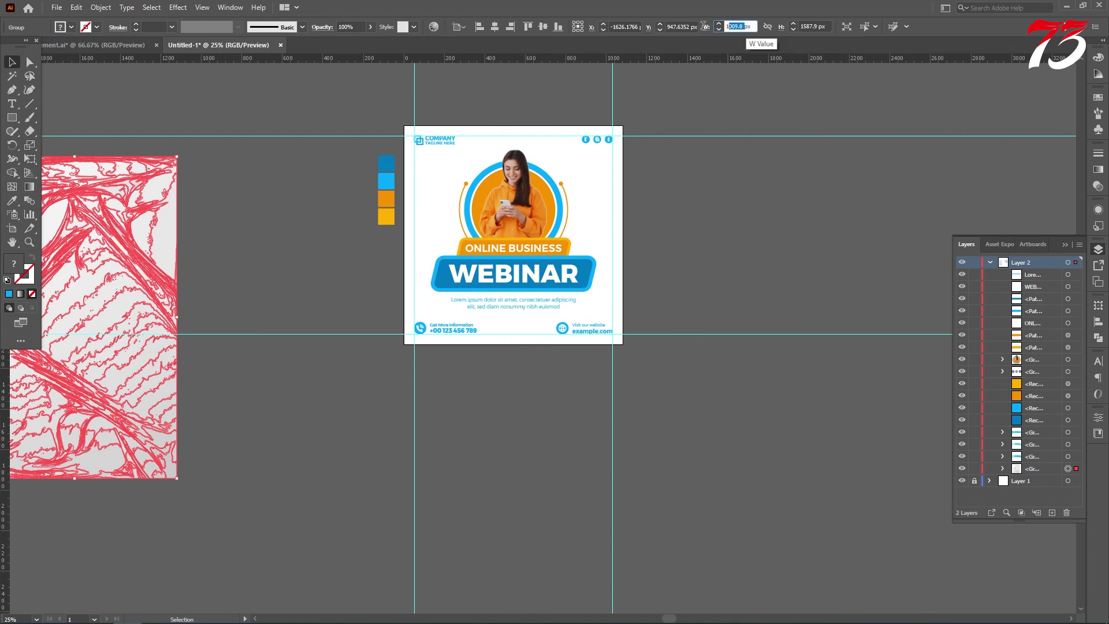
type("1080")
key("Tab")
type("1080")
key("Return")
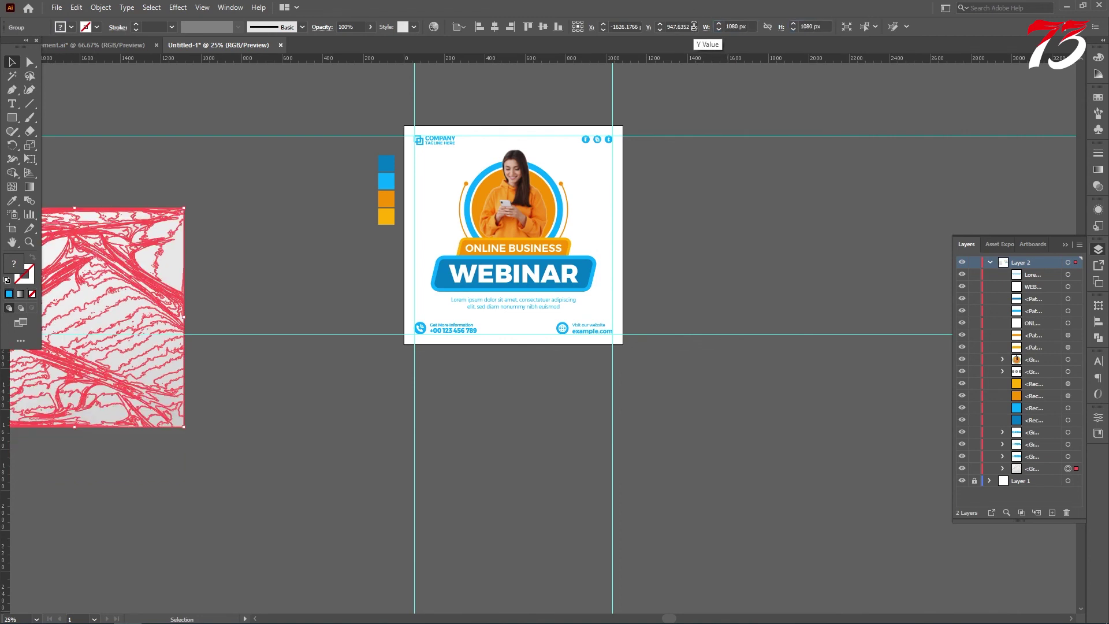
Centre the paper texture horizontally and vertically on the artboard
left_click(499, 26)
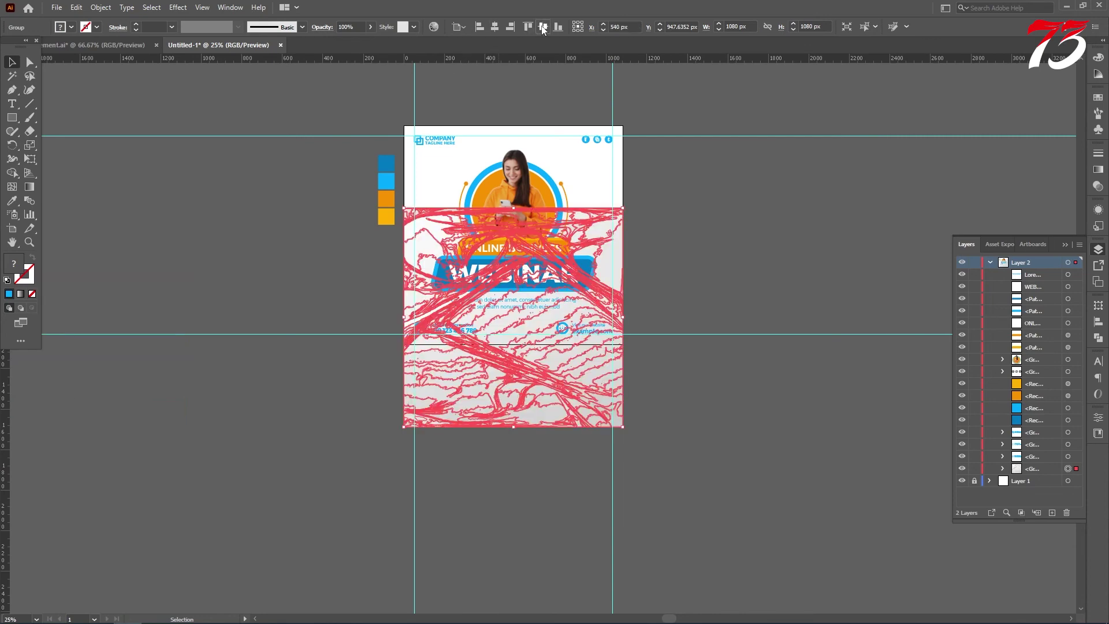
left_click(542, 26)
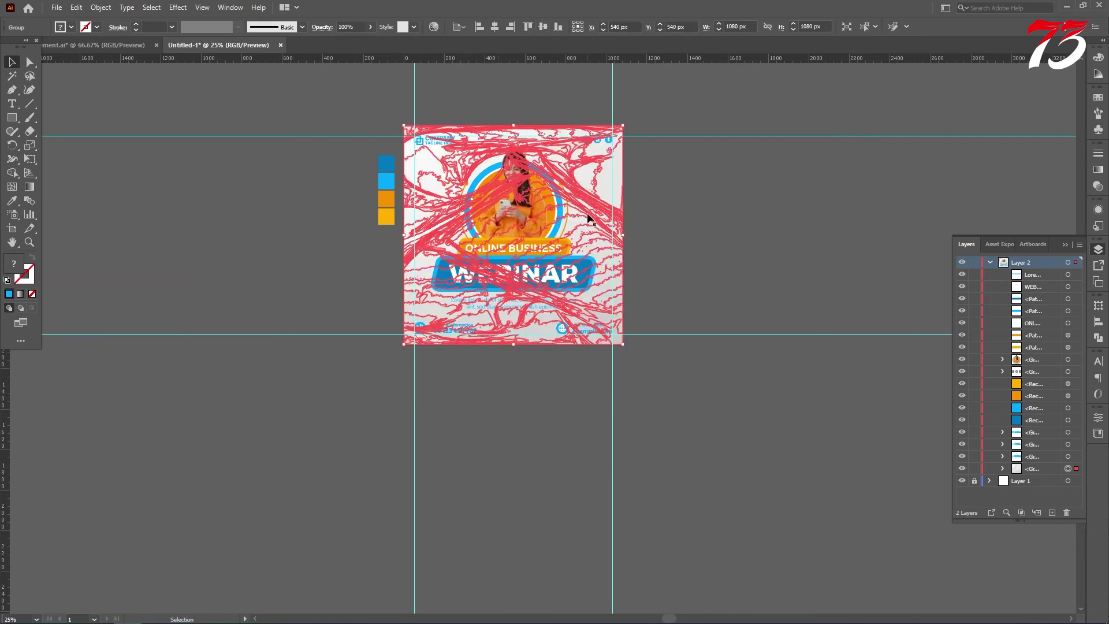
left_click(711, 206)
Create a 1080 x 1080 px rectangle with the Rectangle tool
scroll(600, 197, "up", 5)
left_click(13, 117)
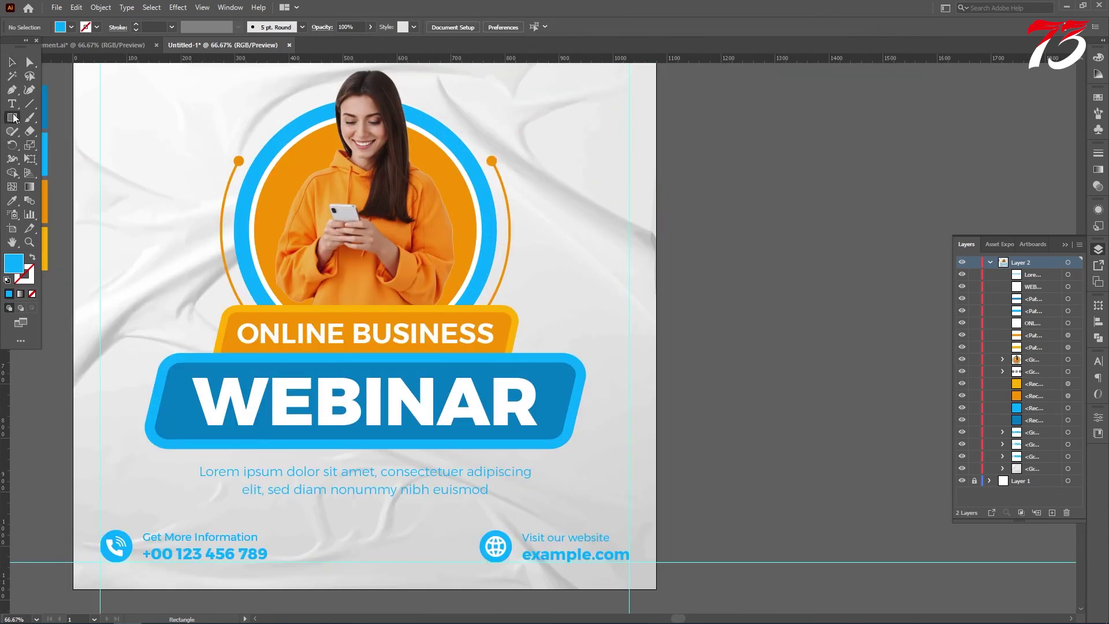
left_click(778, 223)
left_click_drag(545, 293, 396, 289)
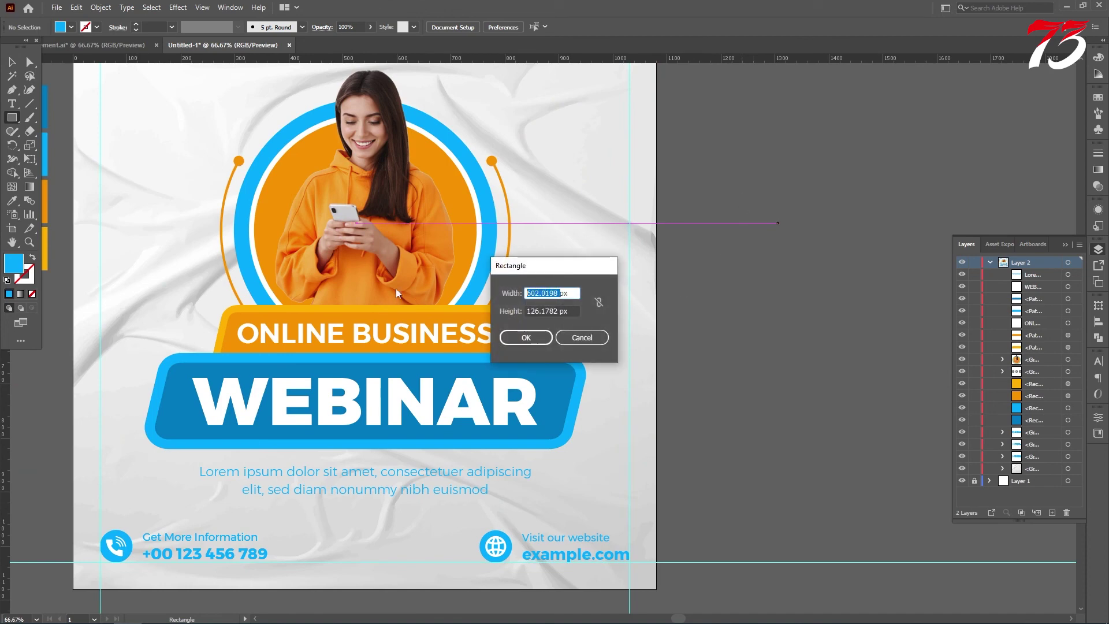
type("1080")
left_click_drag(560, 310, 412, 295)
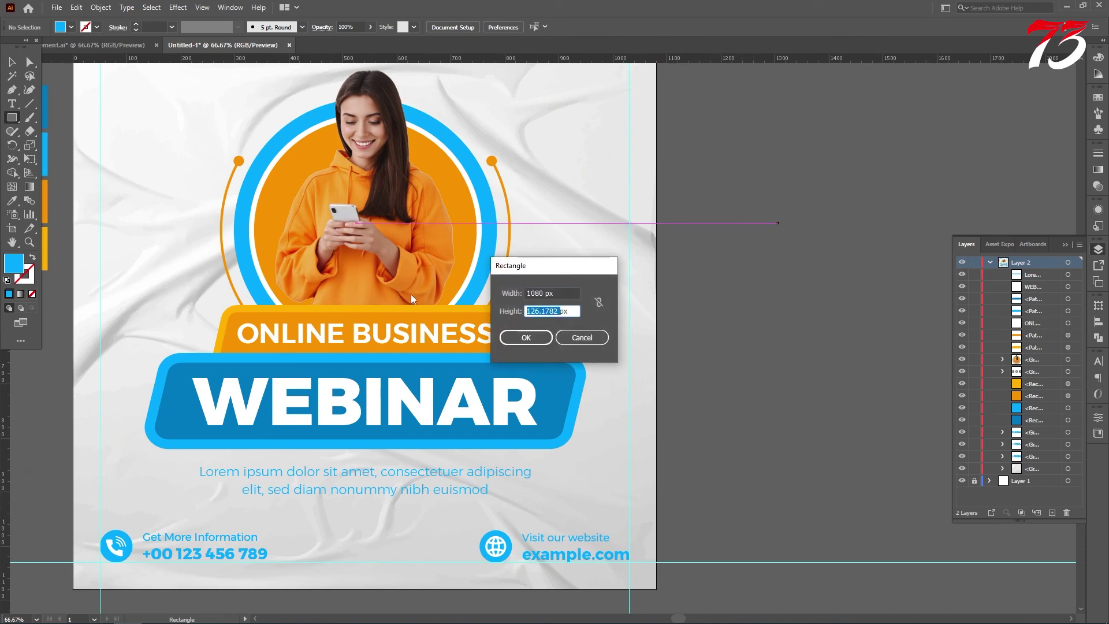
type("1080")
key("Return")
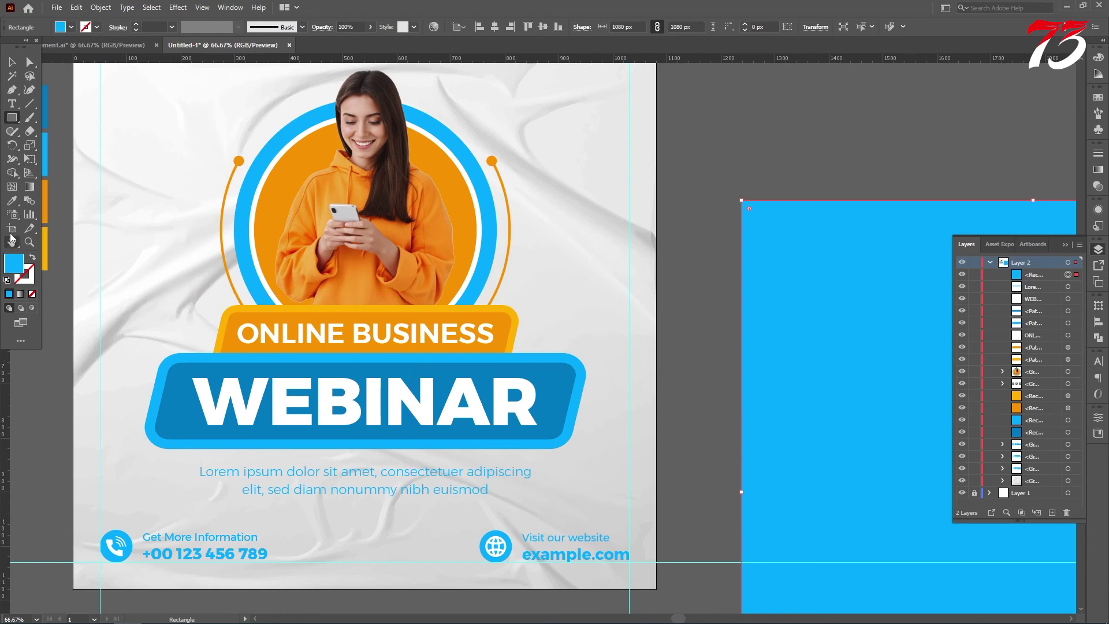
Fill the new square with a pale tint of the light blue
left_click(12, 201)
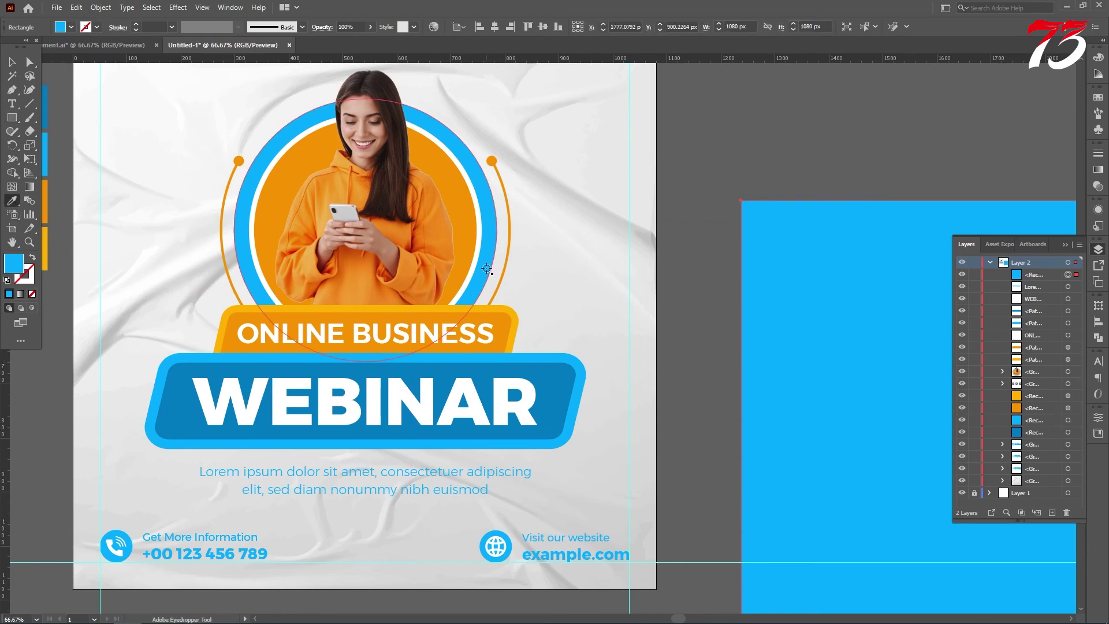
double_click(13, 263)
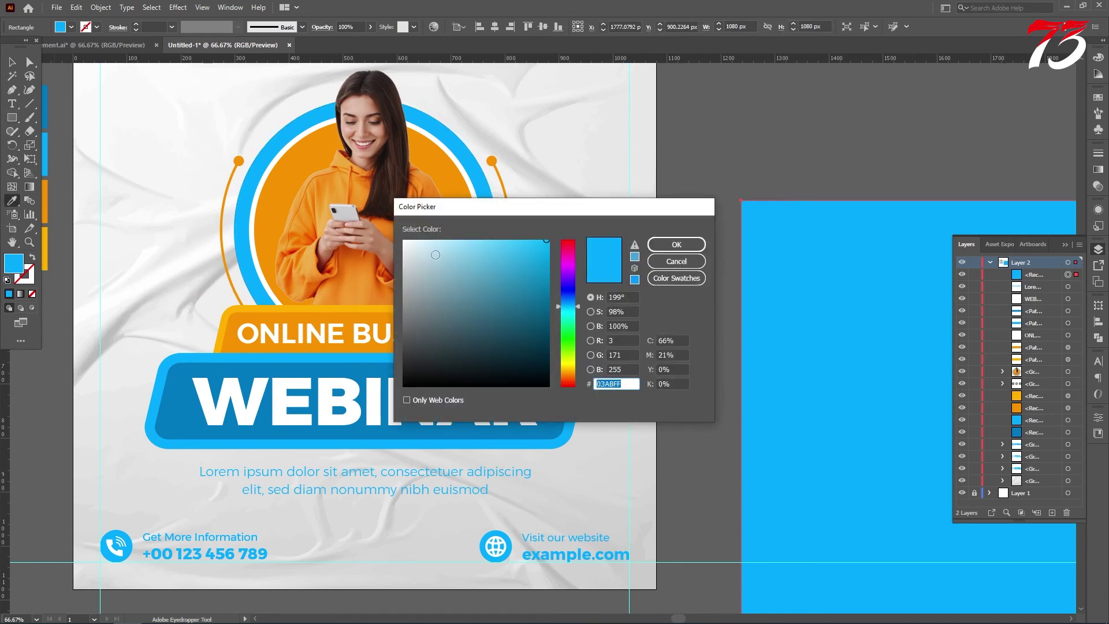
left_click(438, 241)
left_click(676, 244)
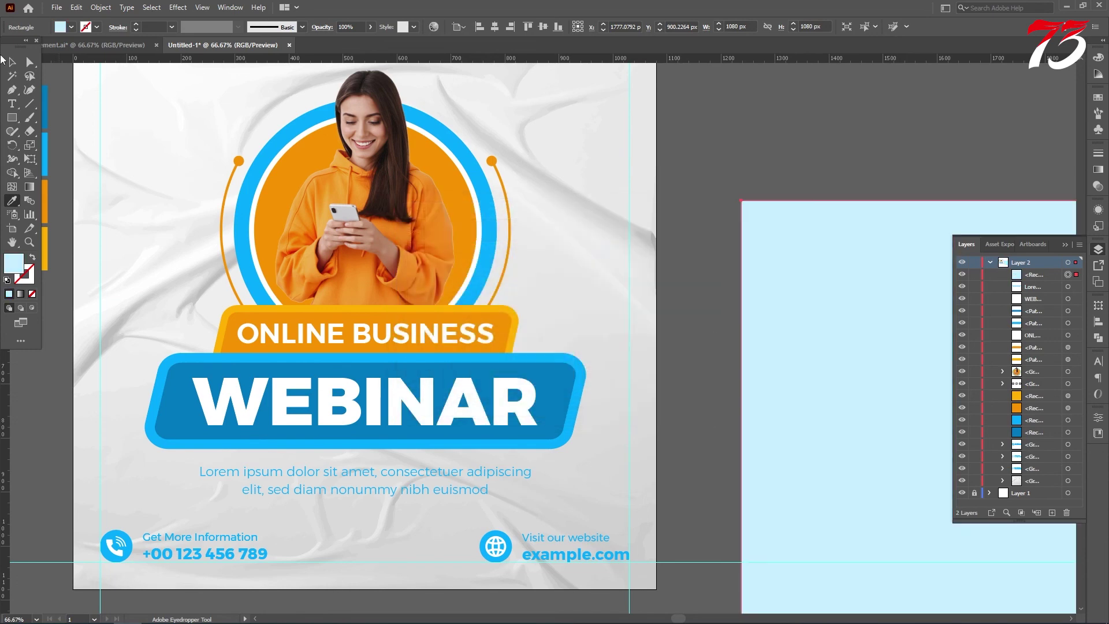
Centre the square on the artboard both ways and send it to the back, behind the paper texture
key("v")
left_click(494, 26)
left_click(543, 27)
right_click(441, 196)
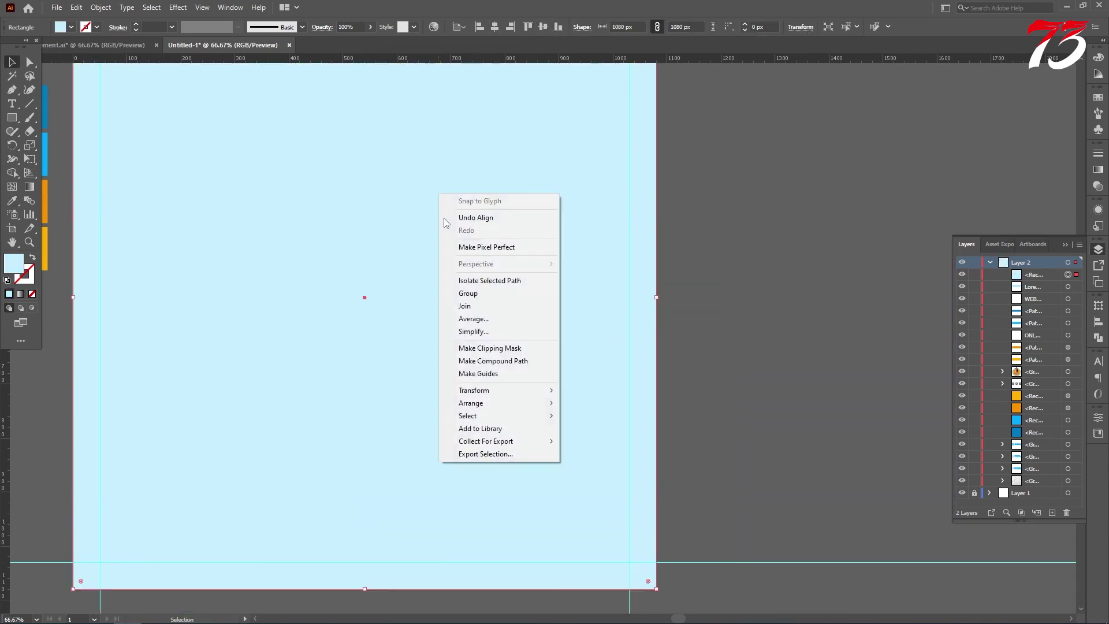
mouse_move(491, 403)
left_click(624, 442)
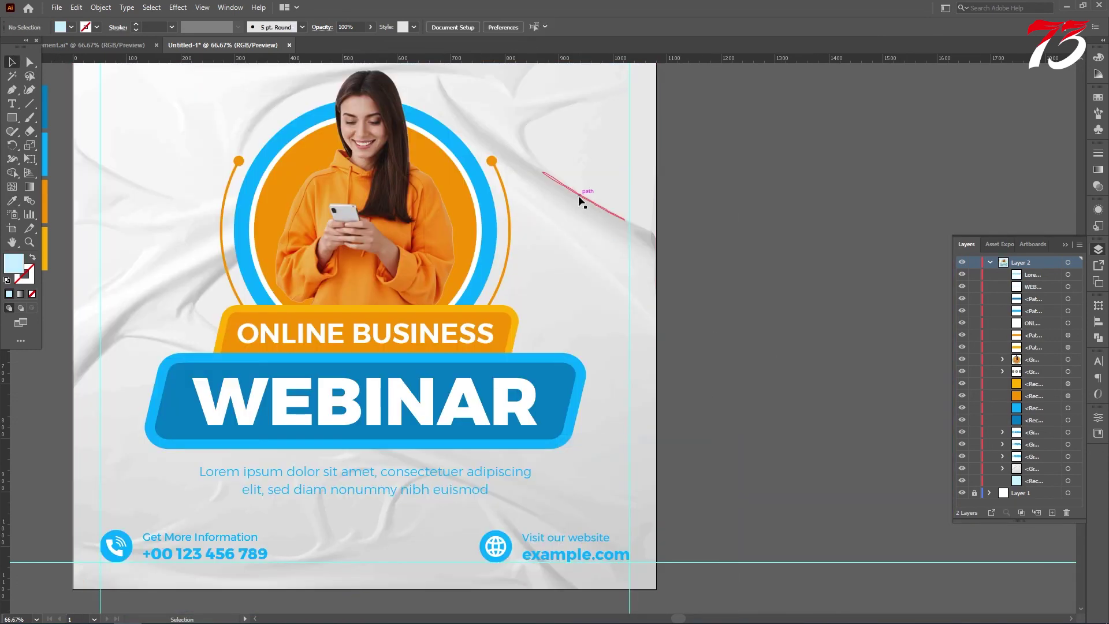
Set the paper texture's opacity to 30%
left_click(579, 198)
left_click(360, 25)
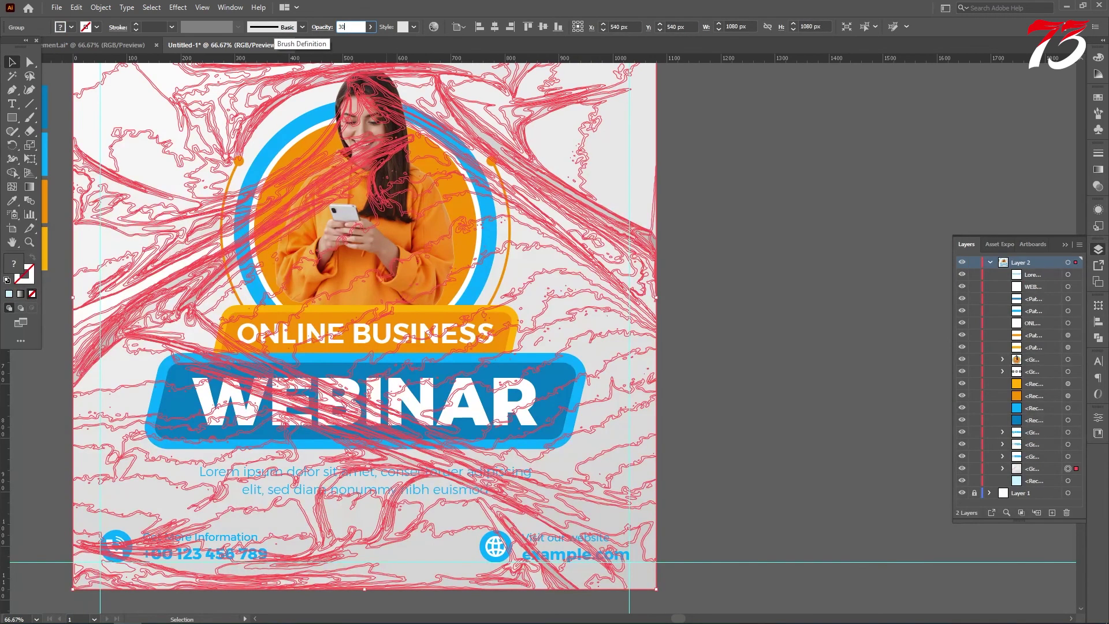
type("30")
key("Return")
scroll(775, 236, "down", 1)
left_click(775, 237)
scroll(749, 270, "down", 2)
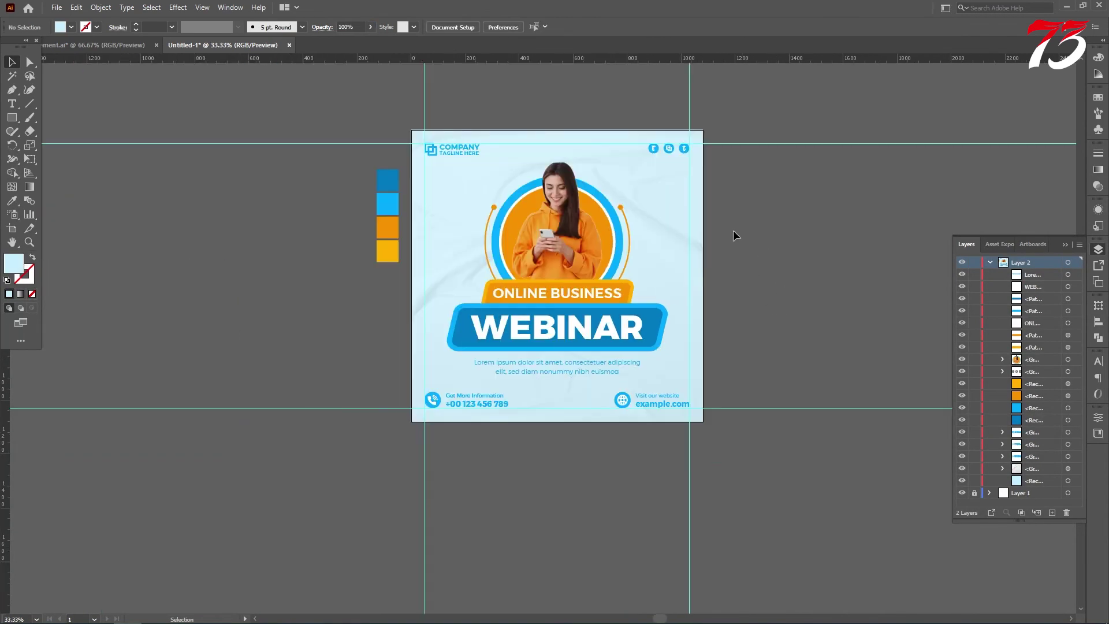
Change the background square's fill to white (FFFFFF)
scroll(733, 230, "up", 2)
left_click(1068, 481)
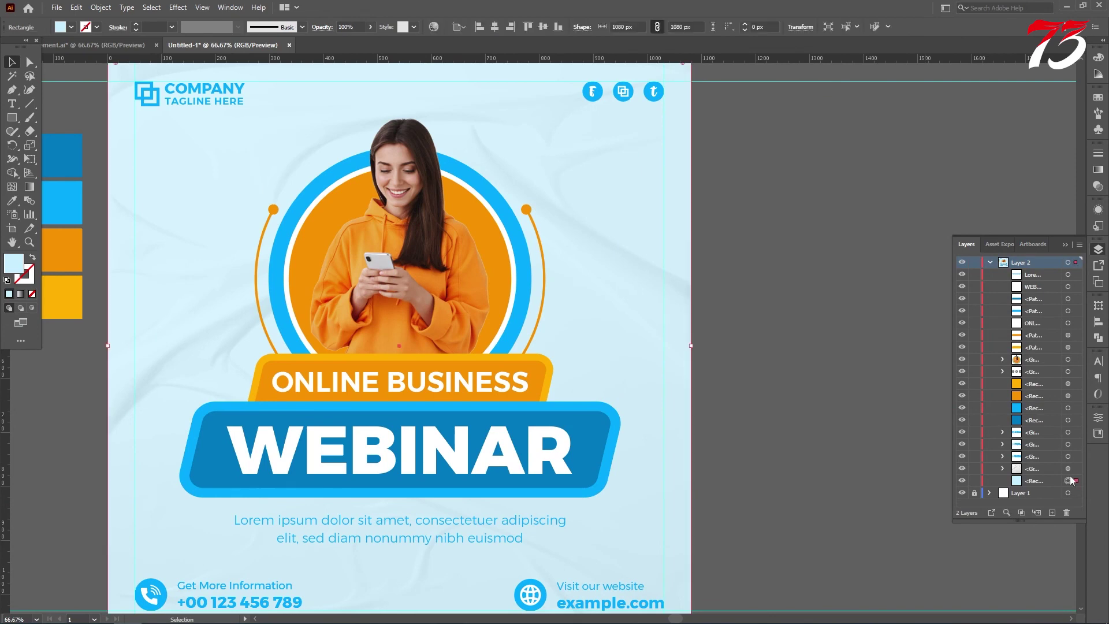
double_click(13, 262)
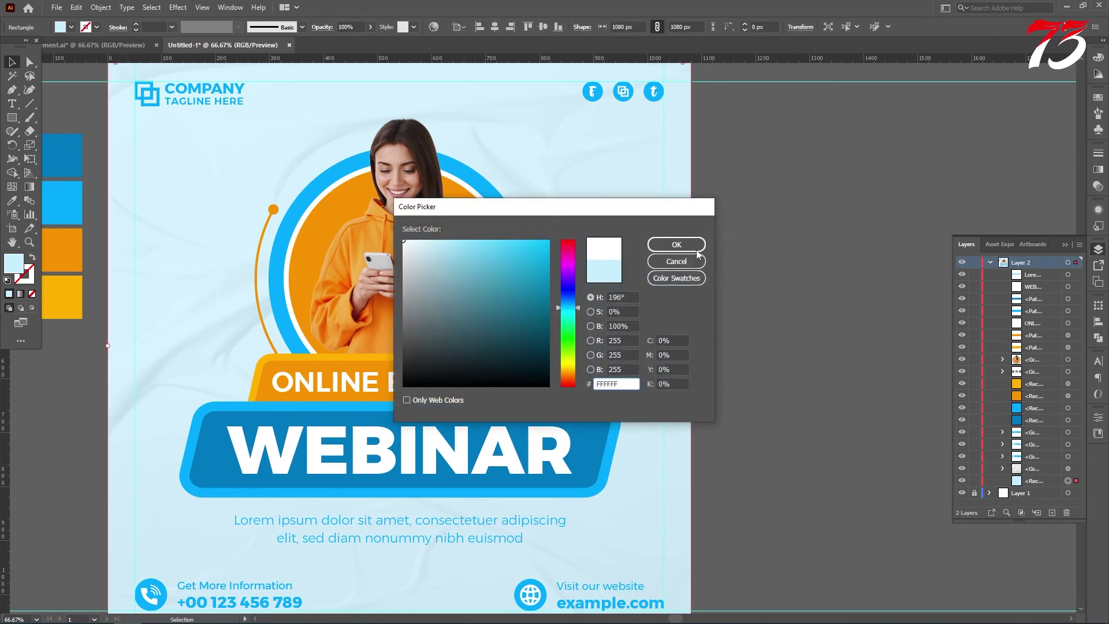
left_click(676, 244)
left_click(843, 204)
scroll(752, 198, "down", 2)
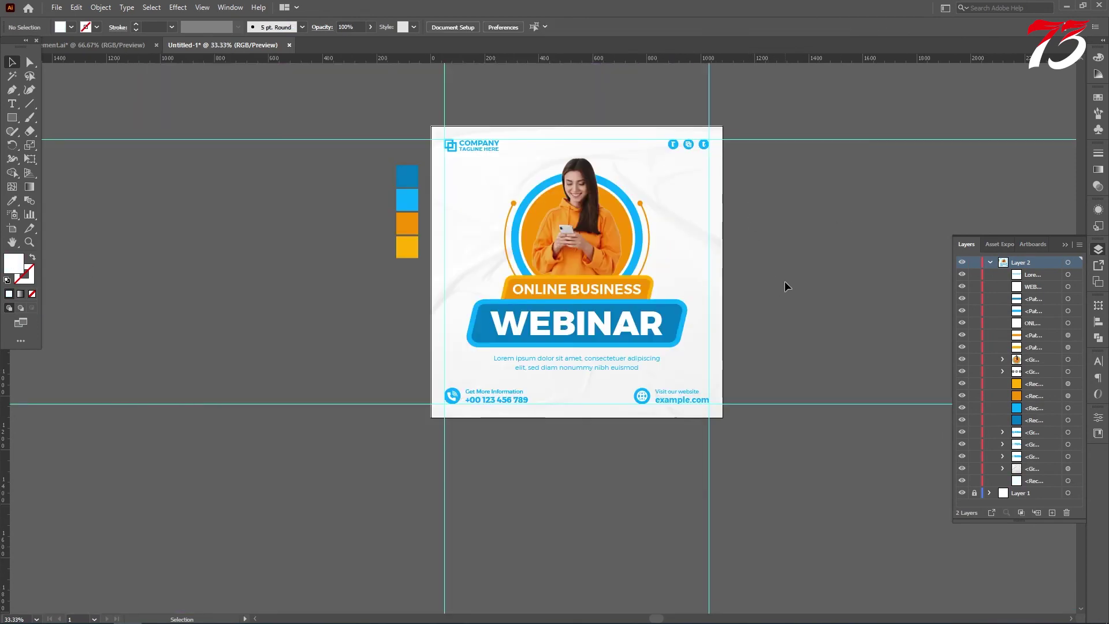
Give the description paragraph below the WEBINAR banner a heavier Montserrat font style
left_click(612, 367)
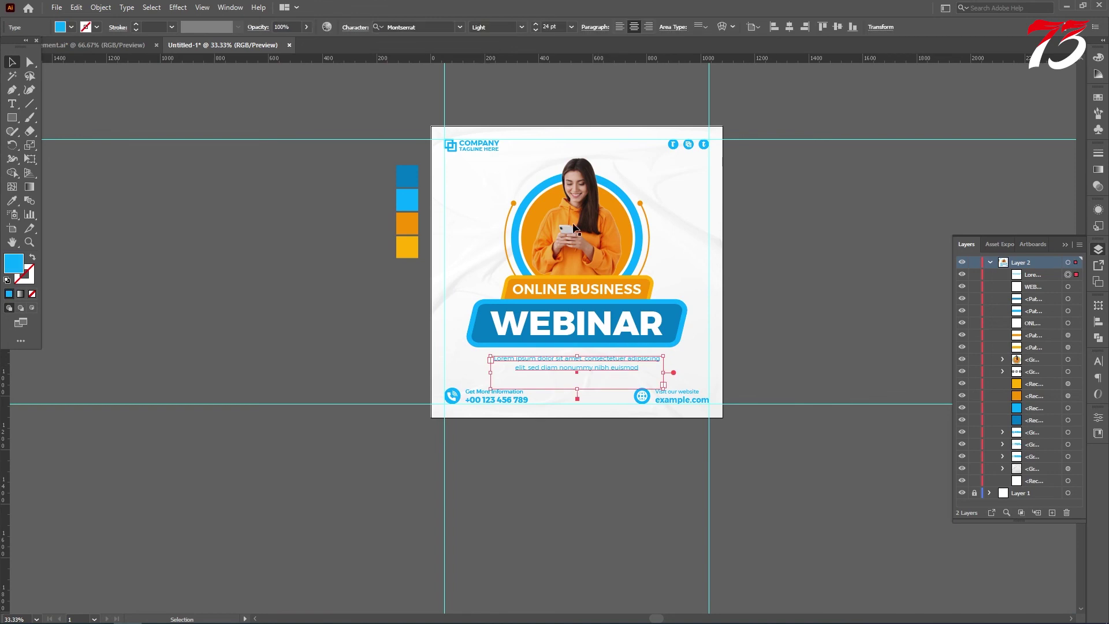
left_click(460, 27)
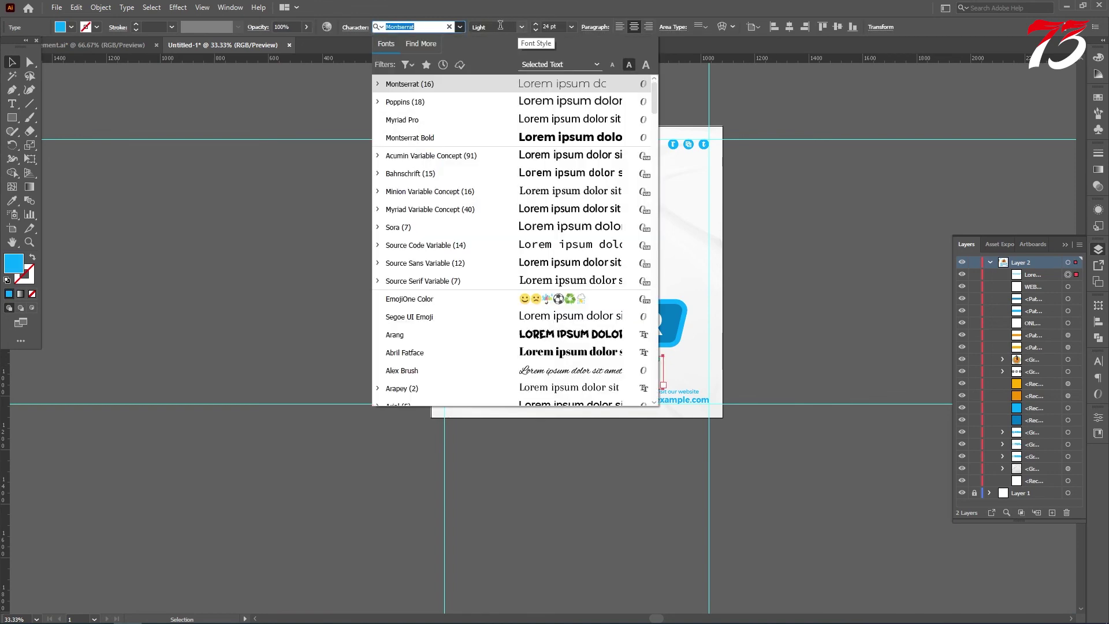
left_click(522, 26)
left_click(490, 131)
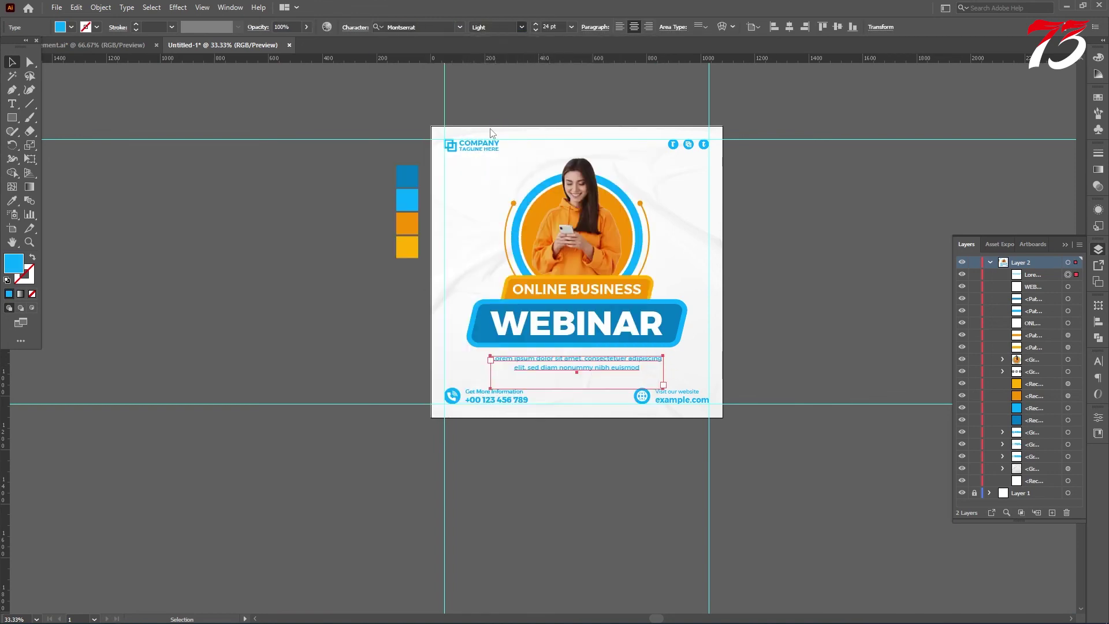
left_click(791, 263)
scroll(618, 375, "up", 1)
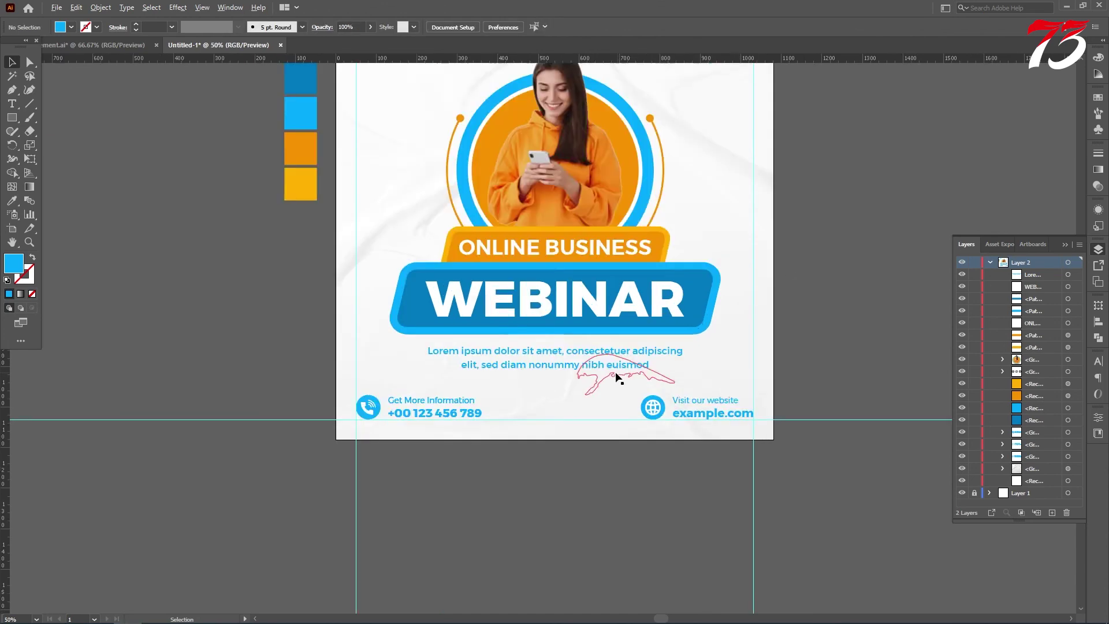
Match the description paragraph's text style to the "Get More Information" line with the Eyedropper and centre-align it
scroll(617, 376, "up", 3)
scroll(530, 331, "down", 1)
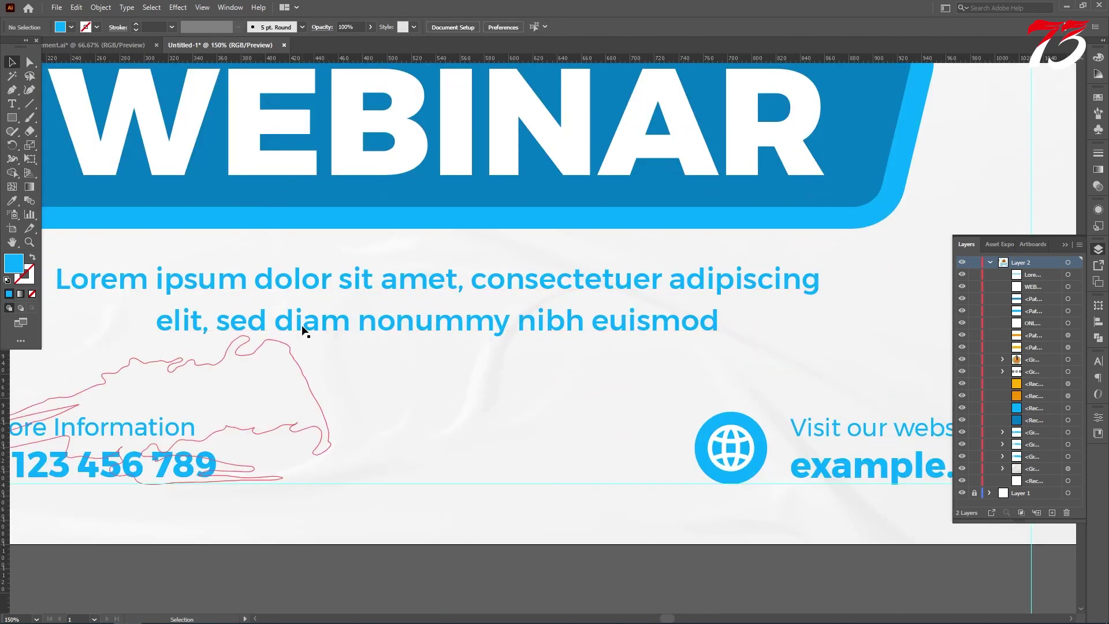
left_click(406, 319)
key("i")
left_click(150, 427)
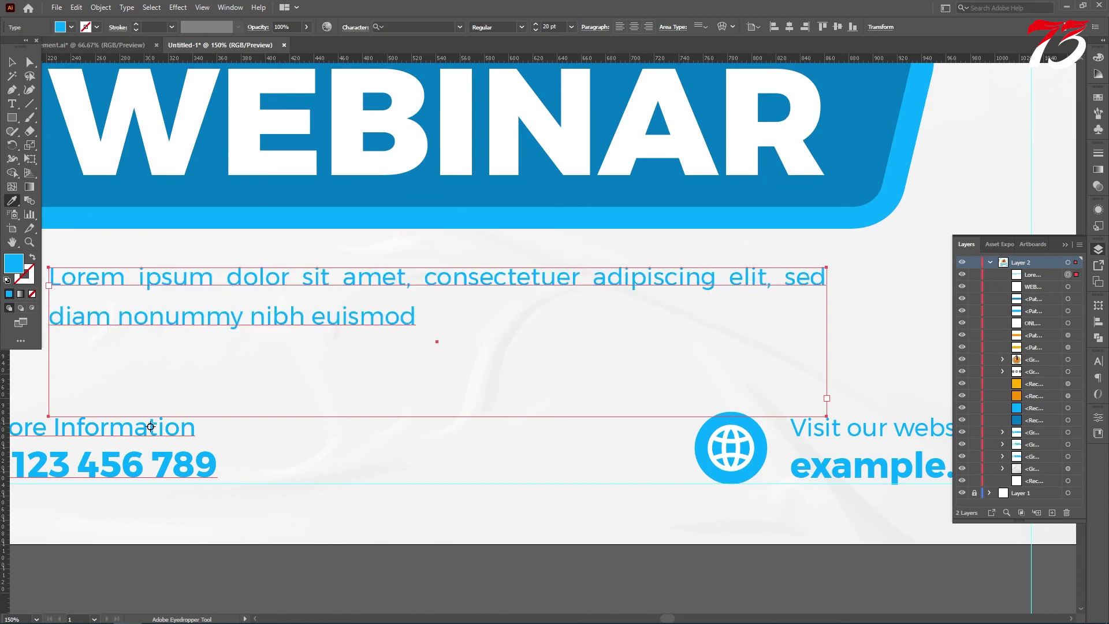
left_click(634, 27)
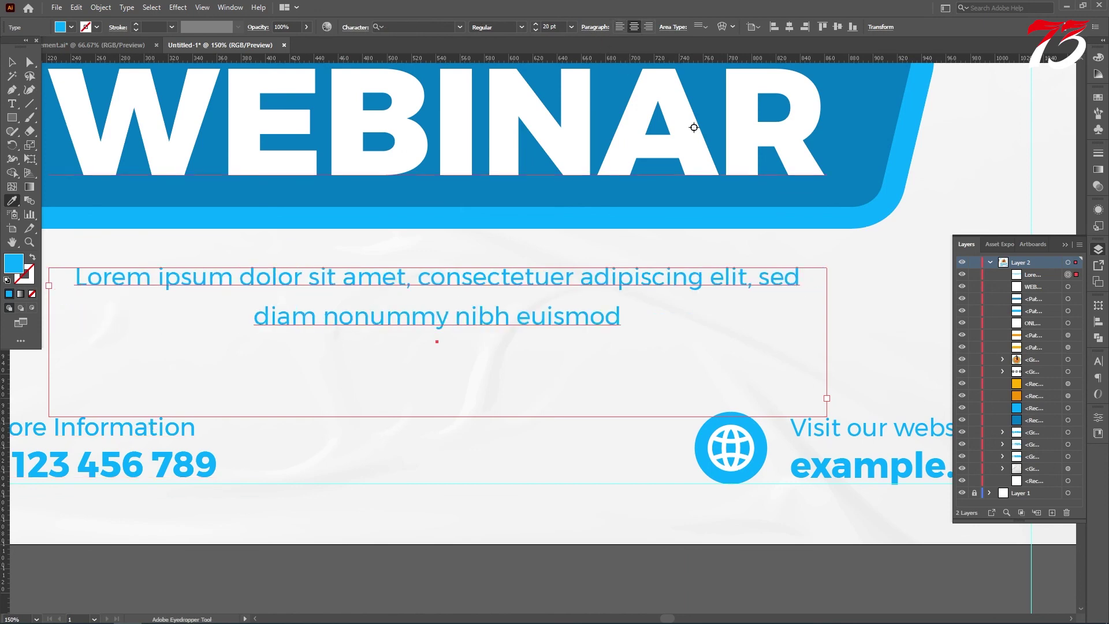
Deselect the description paragraph and review the layout of the whole advertisement
key("ctrl+minus")
key("ctrl+minus")
key("v")
left_click(109, 130)
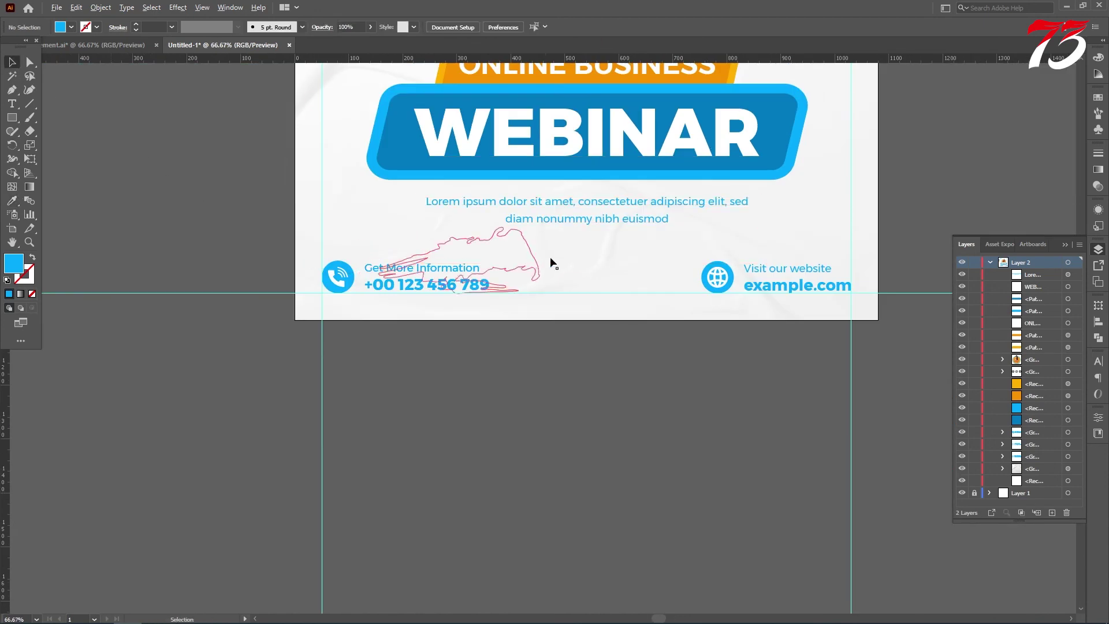
key("ctrl+minus")
key("ctrl+minus")
key("ctrl+minus")
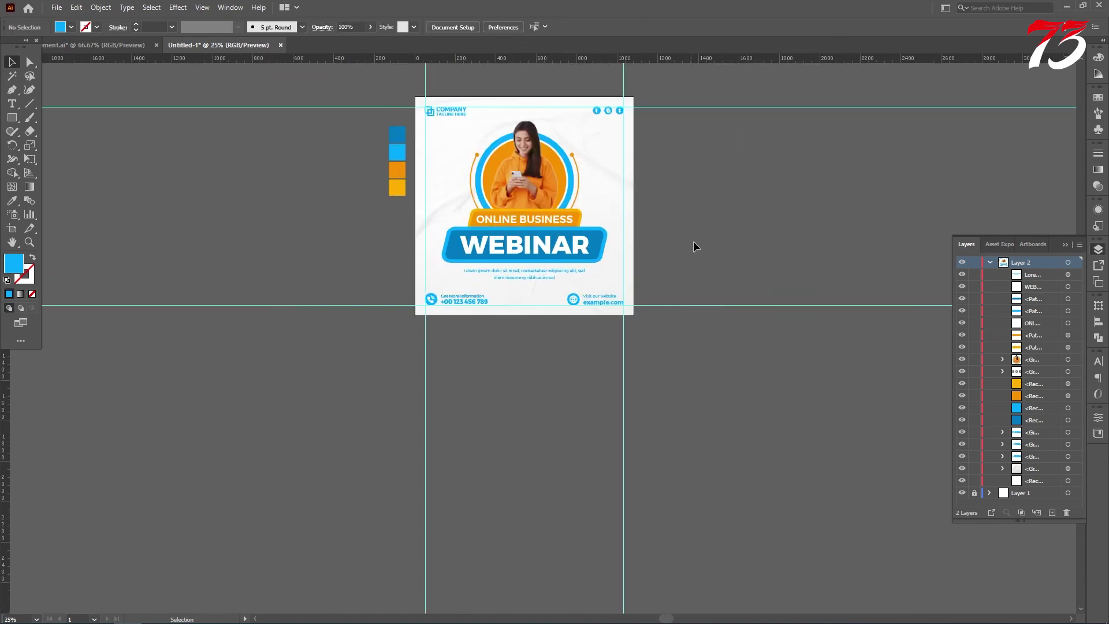
key("ctrl+0")
scroll(470, 199, "down", 1)
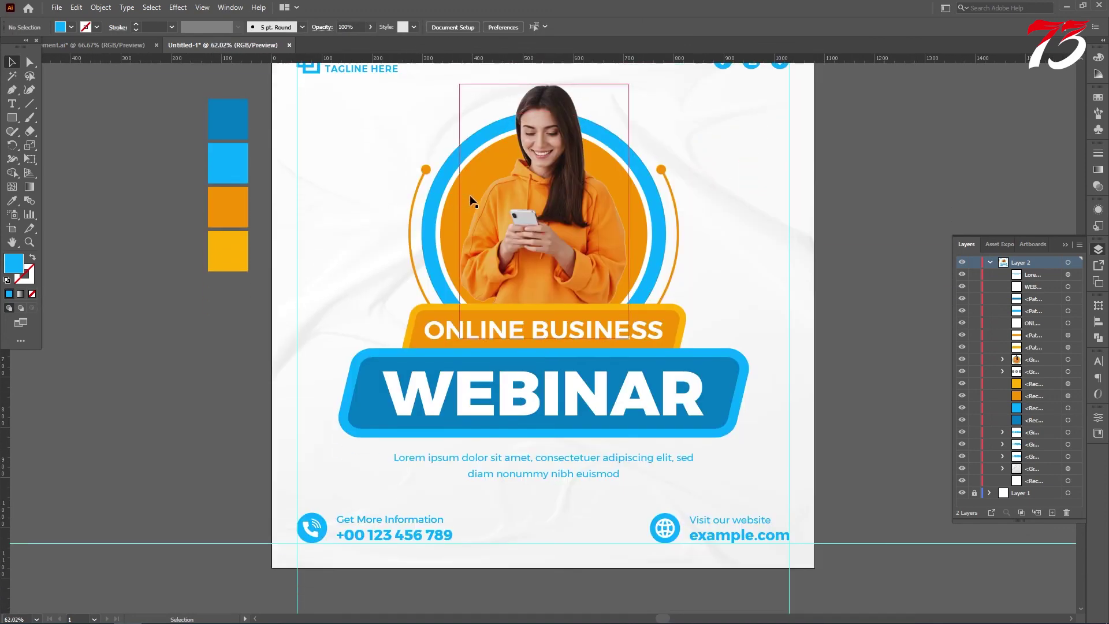
Lock the paper texture group and the white background square so they cannot be selected
key("ctrl+minus")
left_click(396, 161)
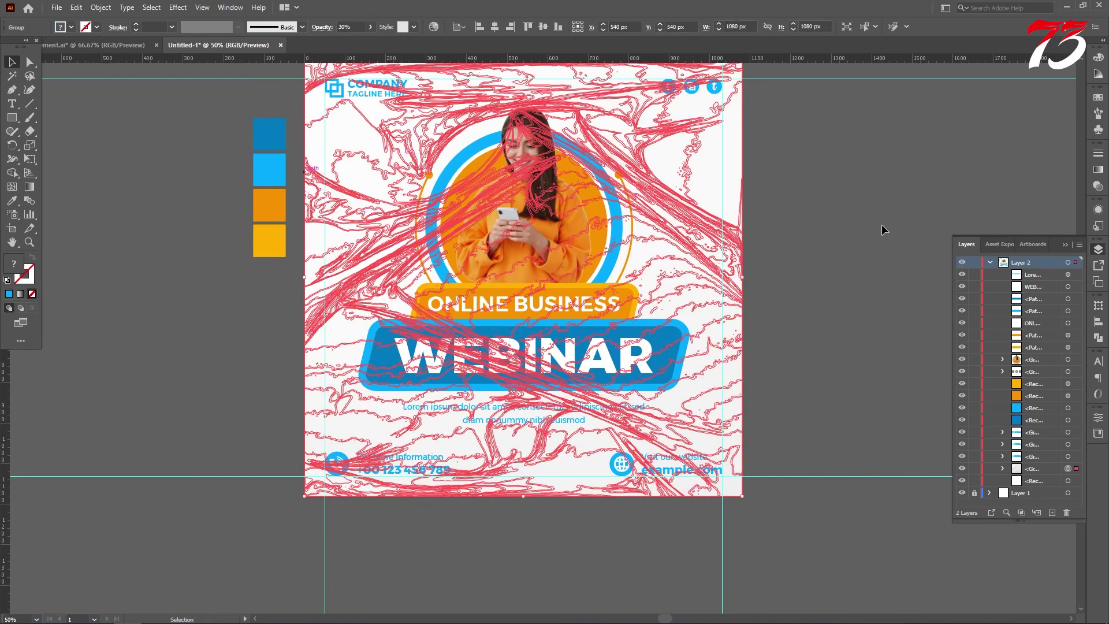
left_click(808, 218)
left_click(699, 166)
key("ctrl+2")
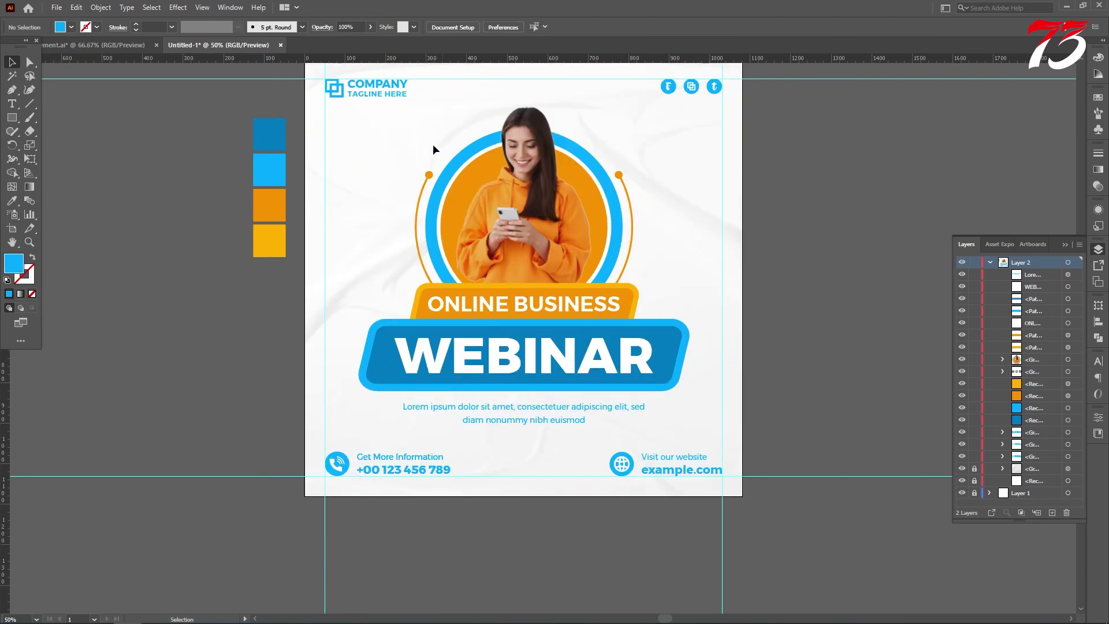
Nudge the ringed photo, both title banners and the description paragraph slightly downward together on the artboard
left_click_drag(558, 392, 607, 428)
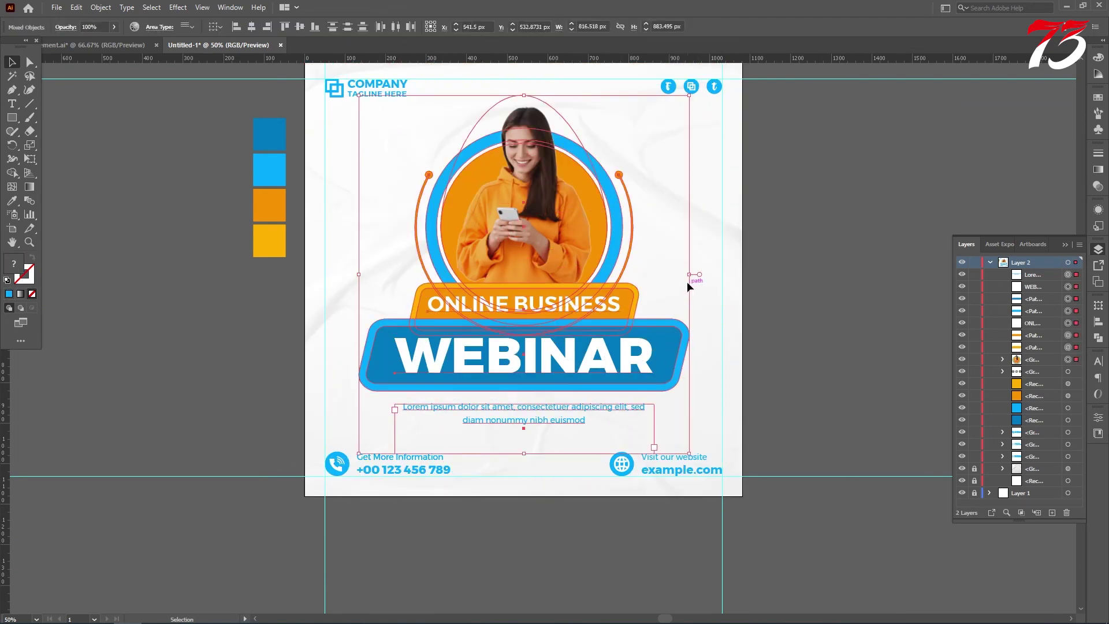
key("Down")
key("Down")
key("Down")
key("Down")
key("Down")
key("Down")
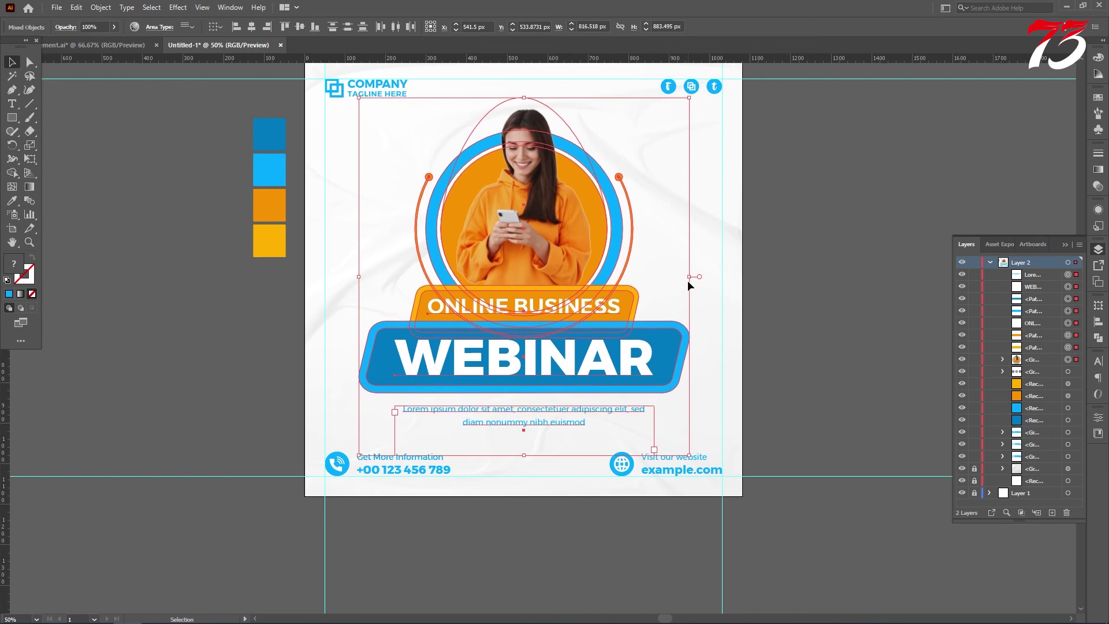
left_click(829, 259)
key("ctrl+minus")
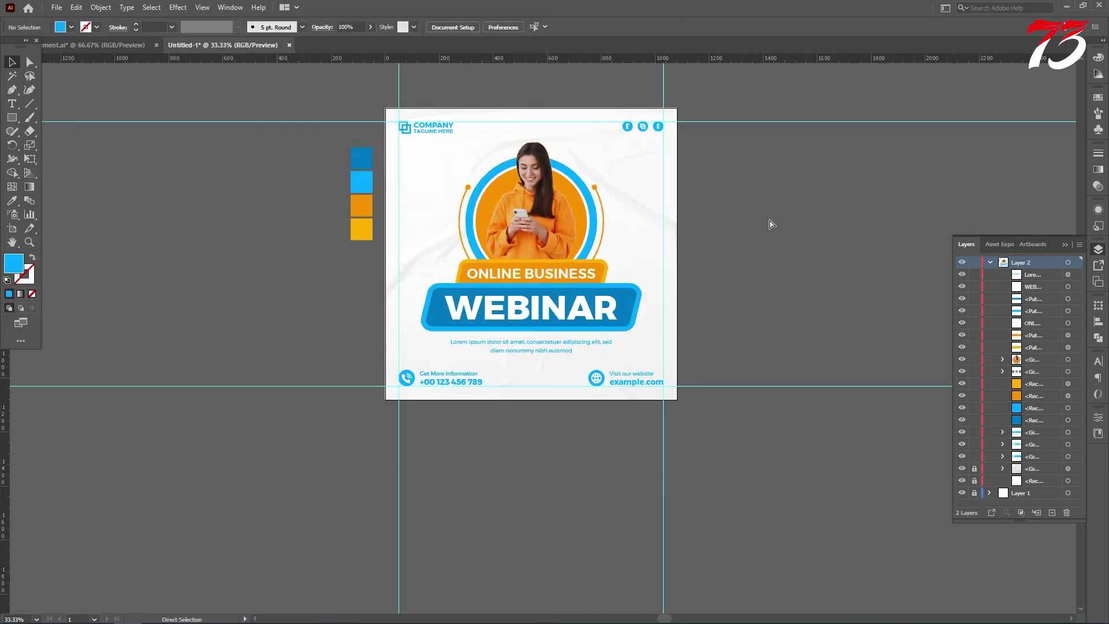
key("ctrl+0")
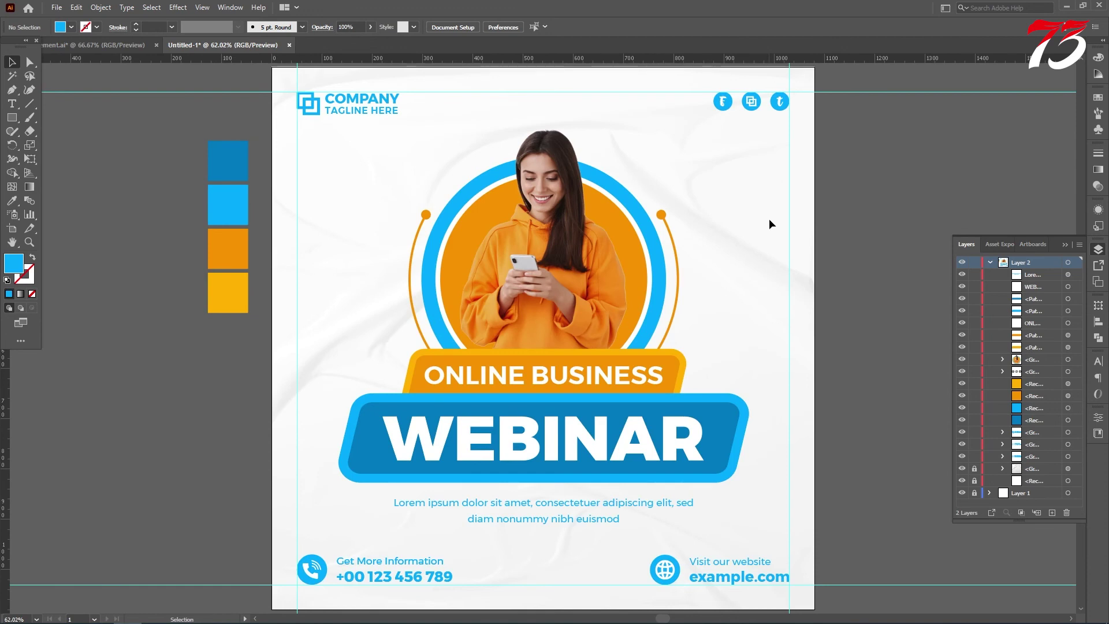